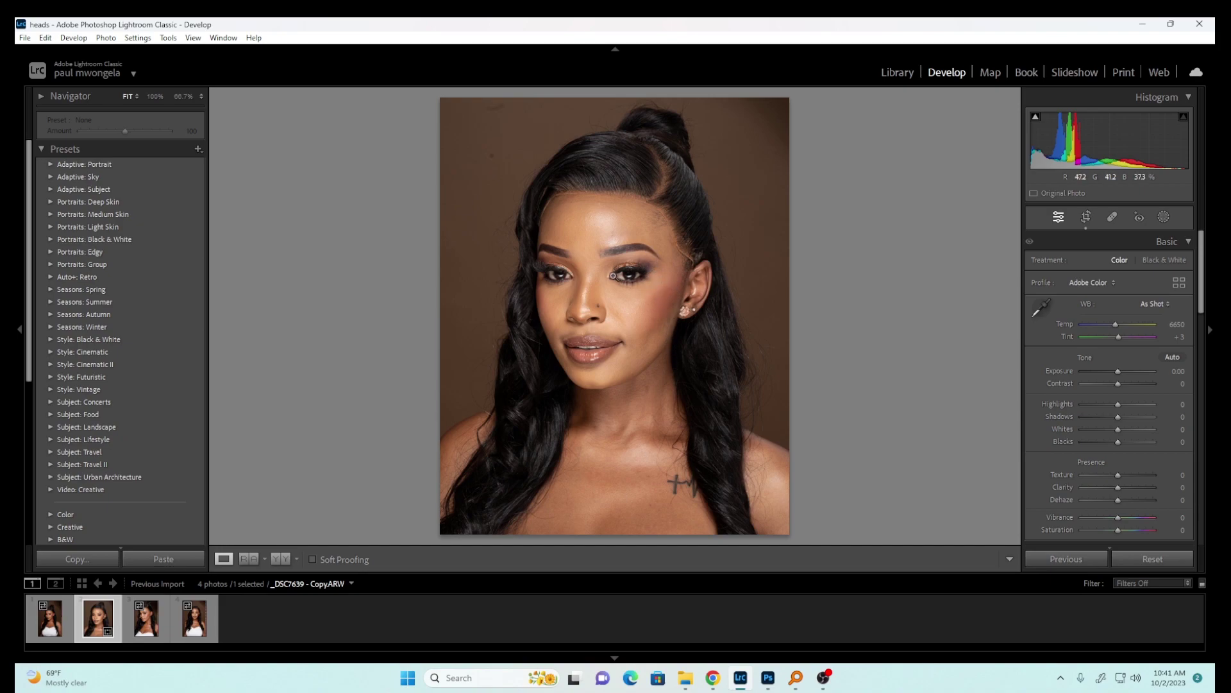
Step: Examine the skin texture and shine on the portrait's forehead and around the eyes up close
left_click(614, 277)
left_click(593, 286)
left_click(583, 199)
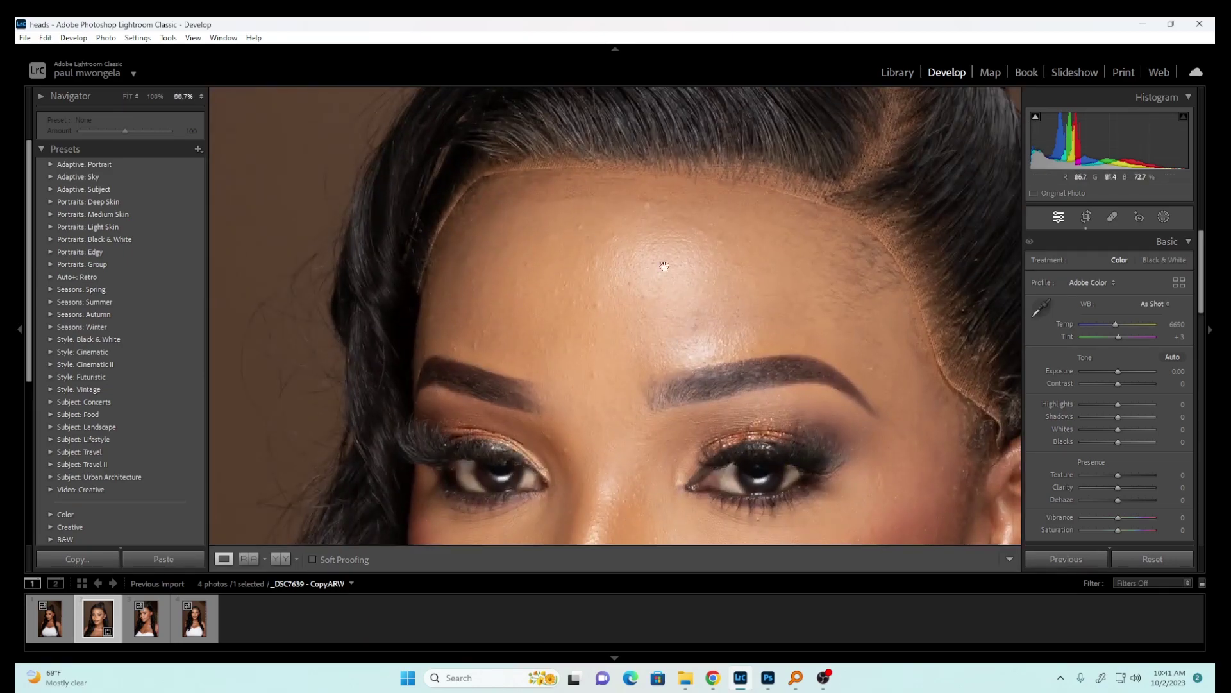
left_click(665, 292)
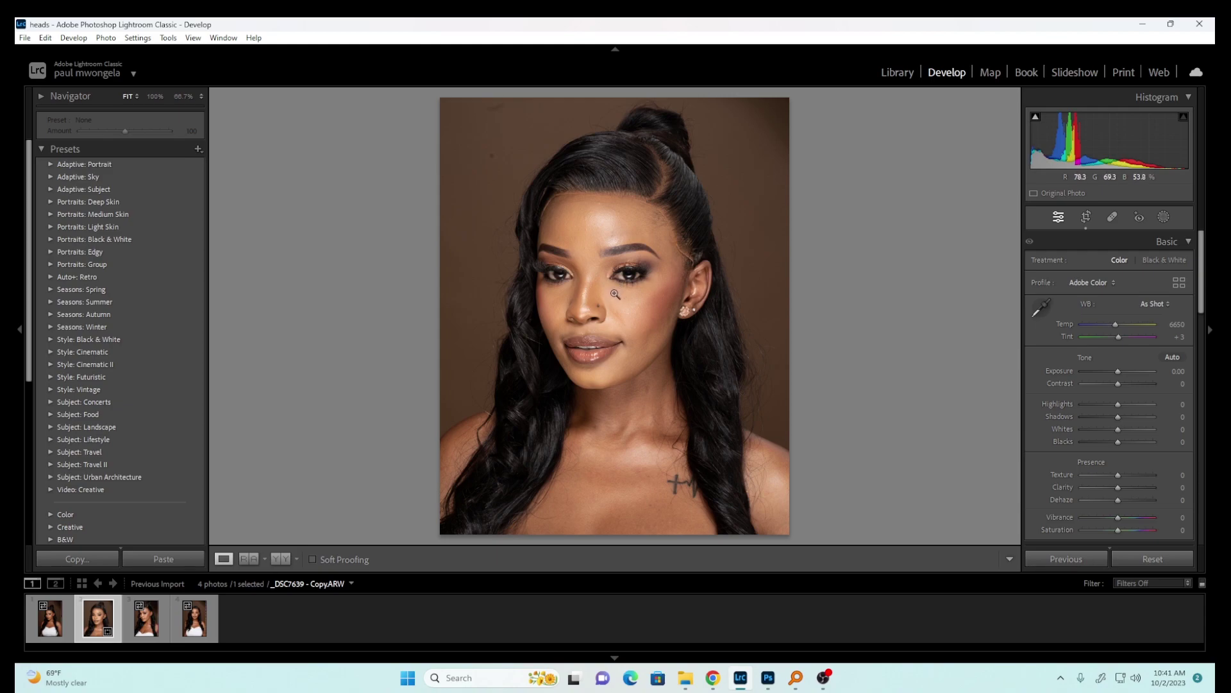
left_click(606, 242)
left_click(603, 249)
left_click(594, 243)
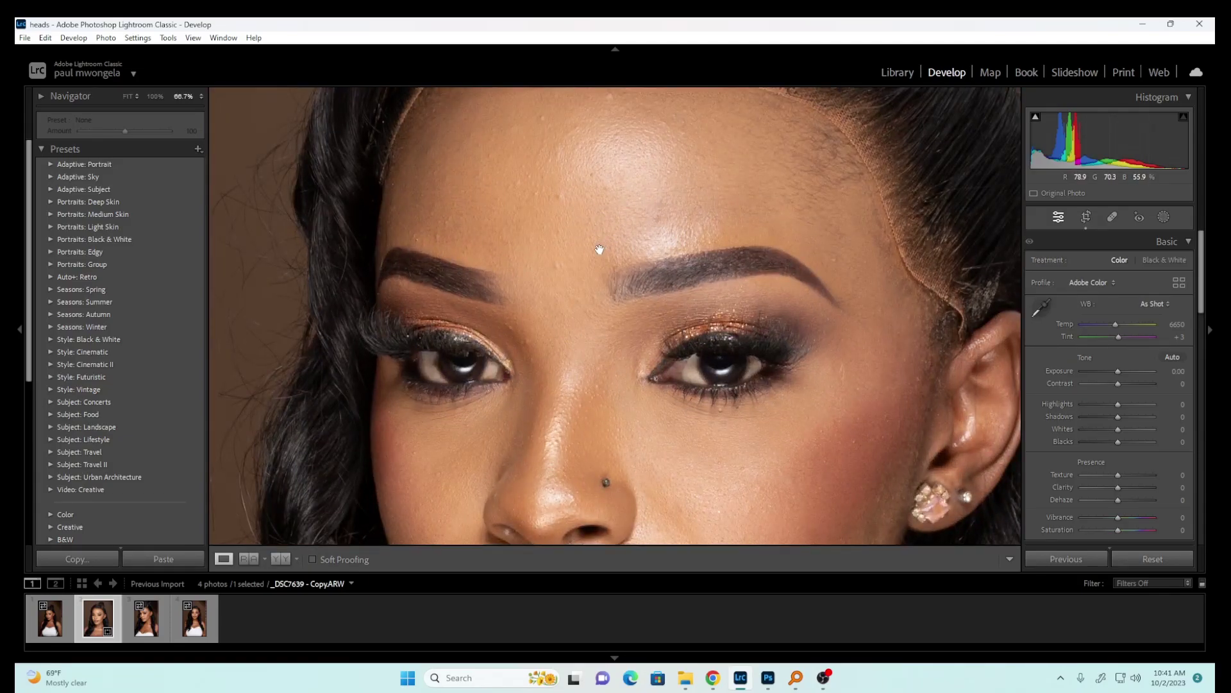
left_click(602, 256)
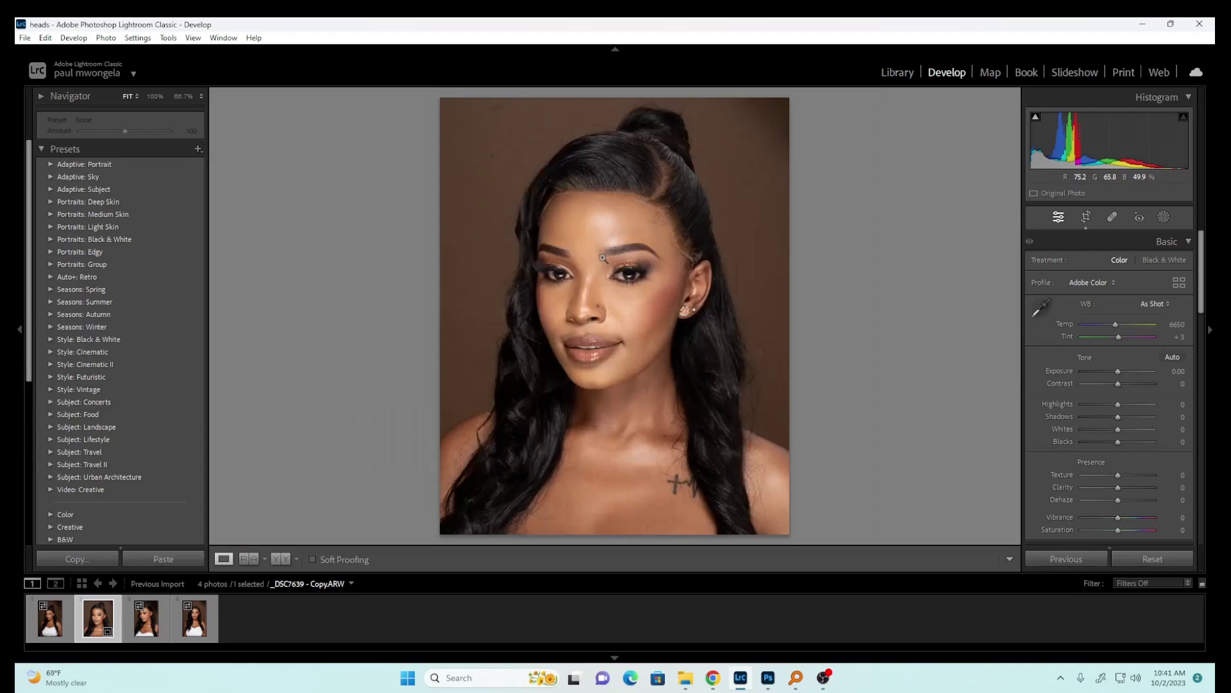
Step: Compare the before and after views of the face side by side and inspect the forehead highlights in the single view
left_click(281, 559)
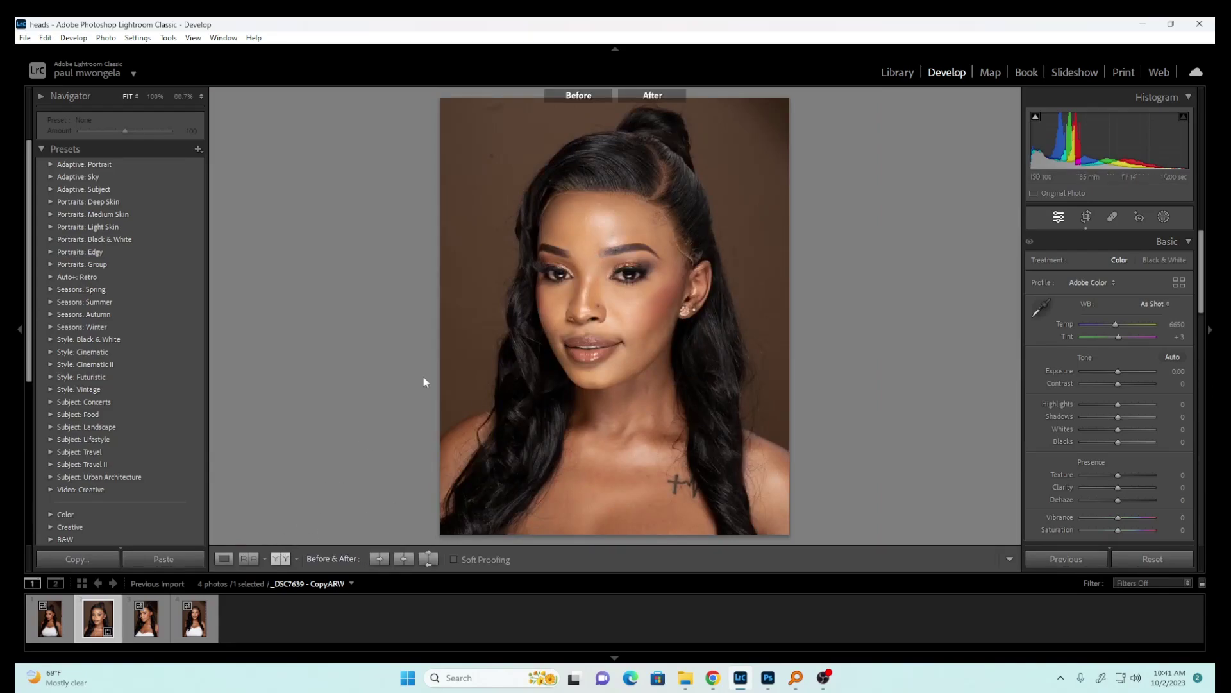
left_click(796, 230)
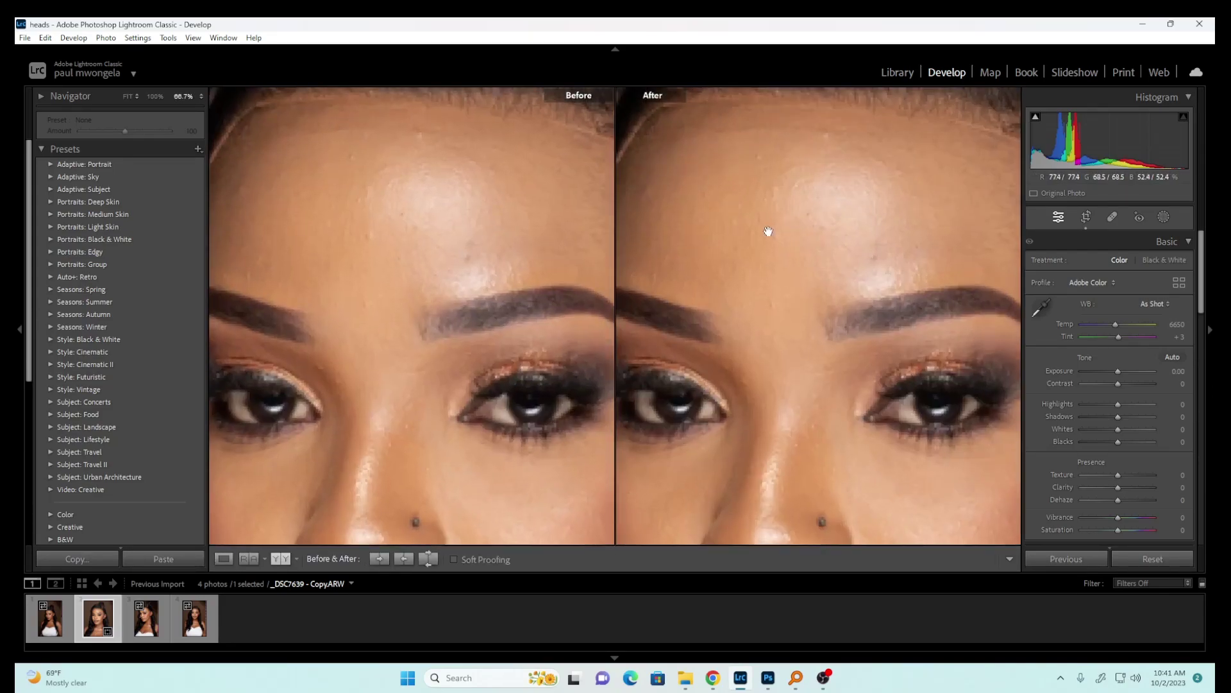
left_click(223, 559)
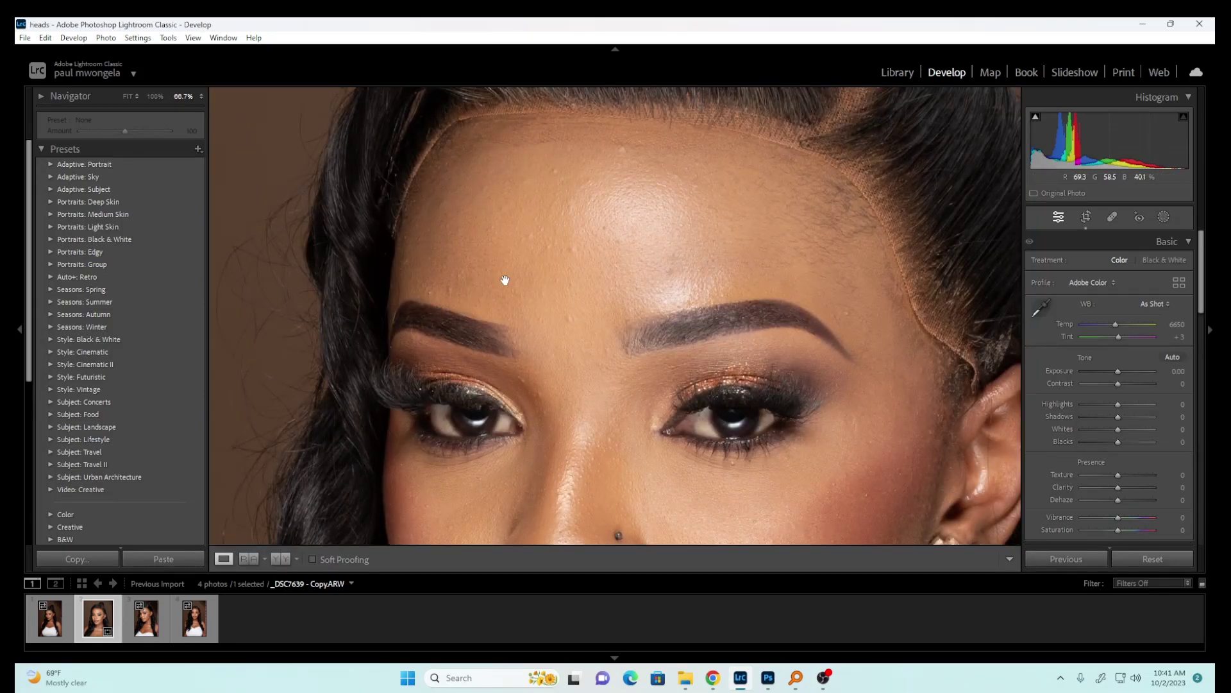
left_click(655, 274)
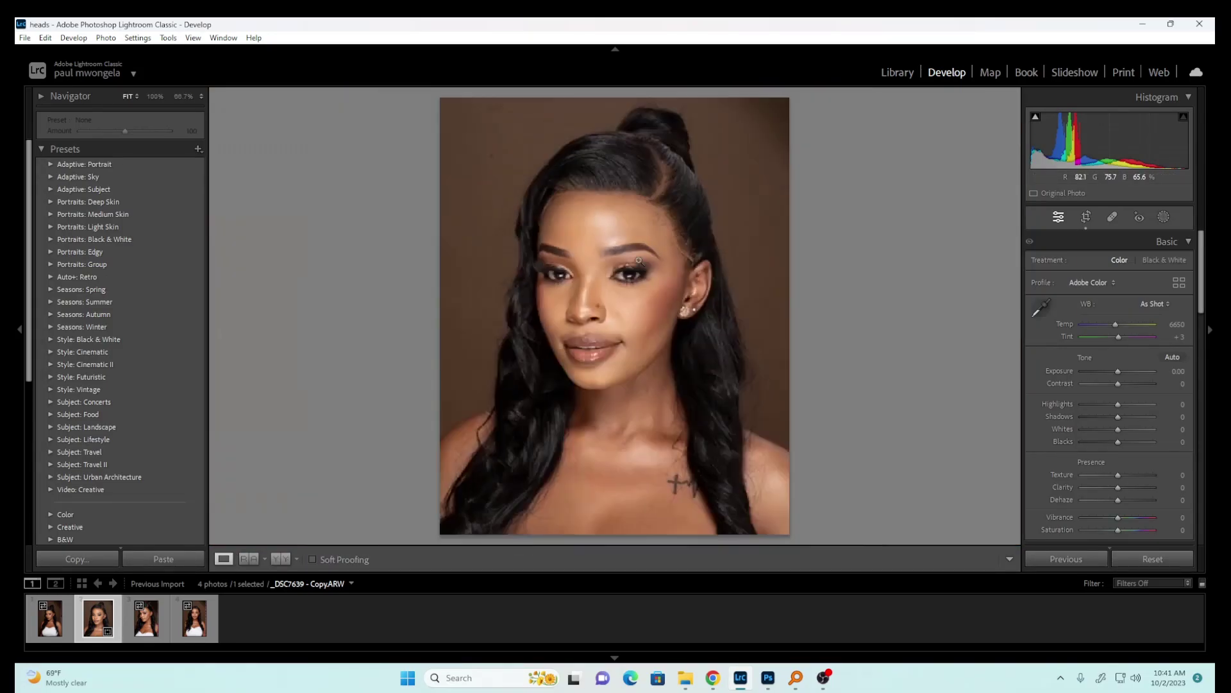
left_click(595, 267)
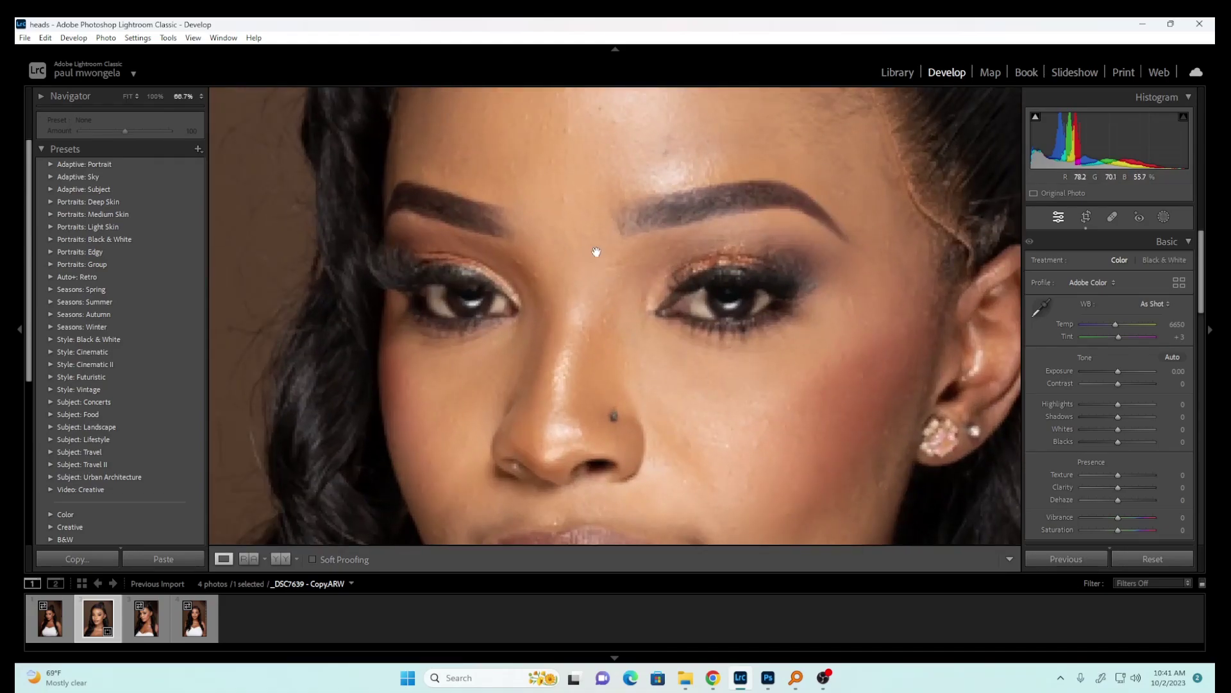
left_click(587, 212)
left_click(591, 203)
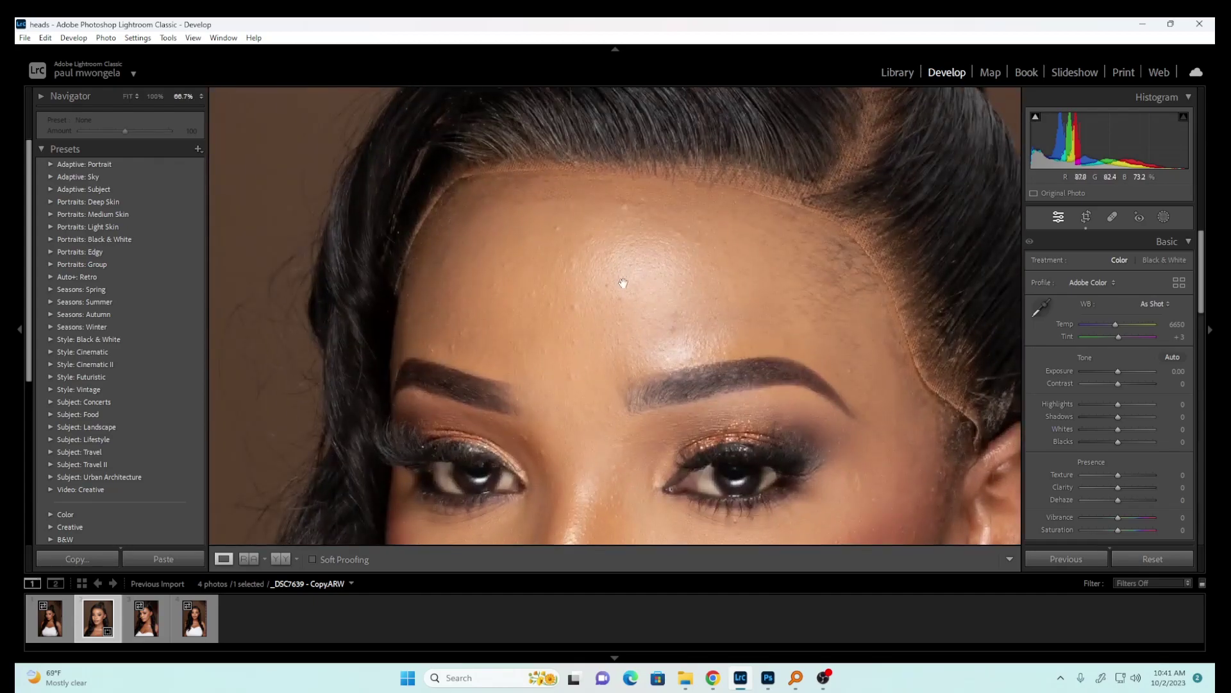
left_click(585, 267)
left_click(584, 234)
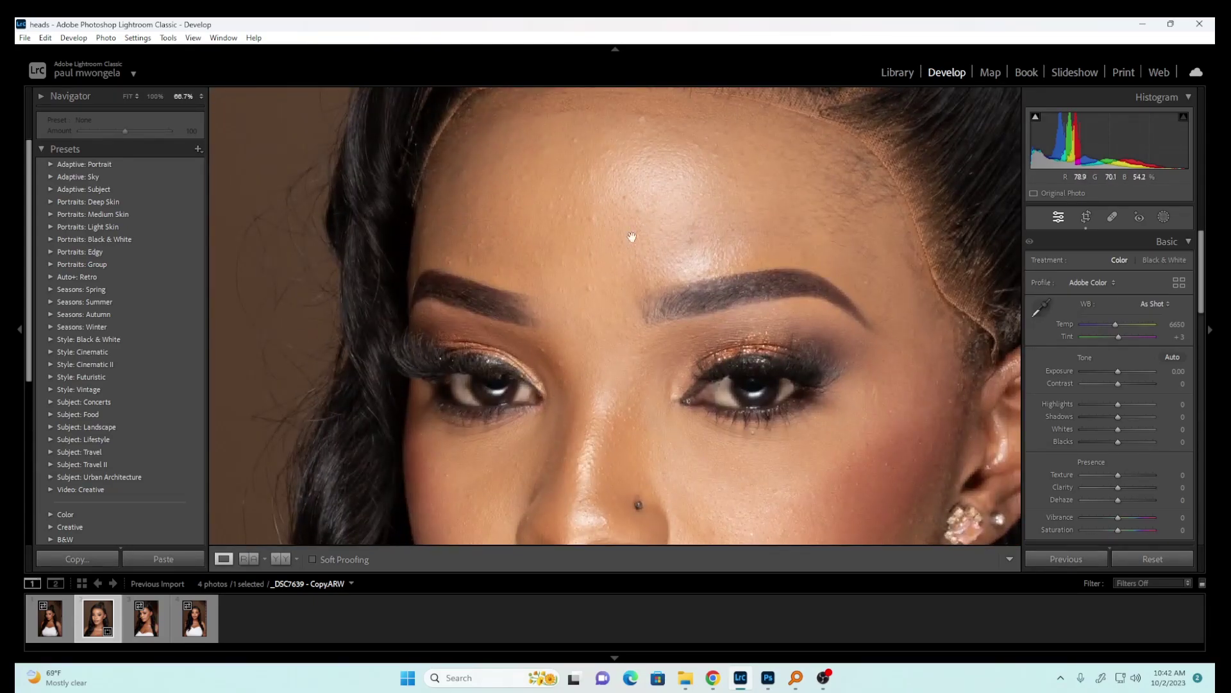
left_click(626, 244)
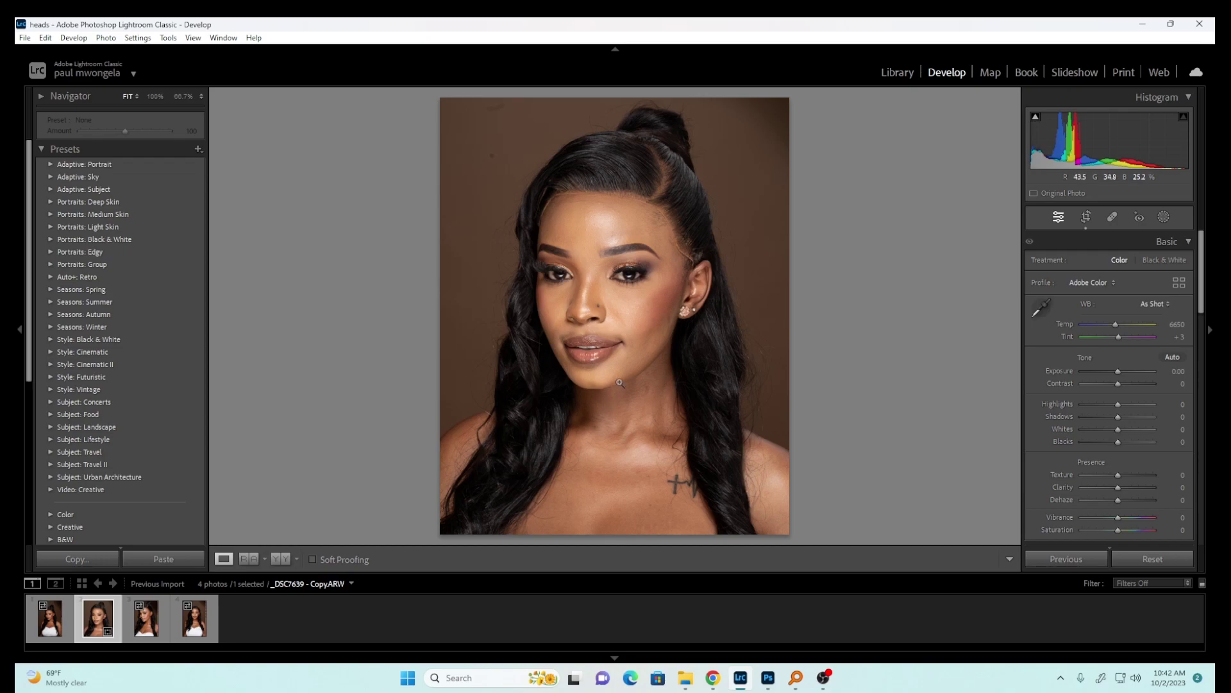
Step: Reduce the shine on the portrait's skin with Highlights at -63, Whites at -35 and Blacks at -25
left_click(596, 214)
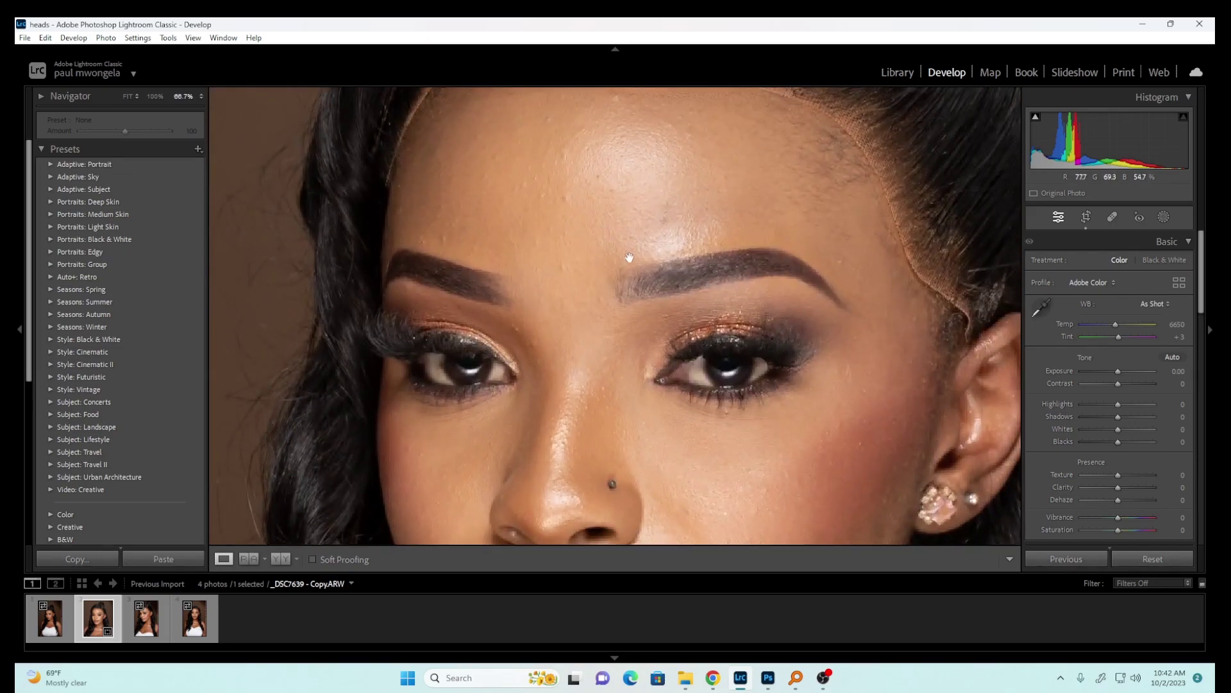
left_click(699, 242)
left_click(609, 221)
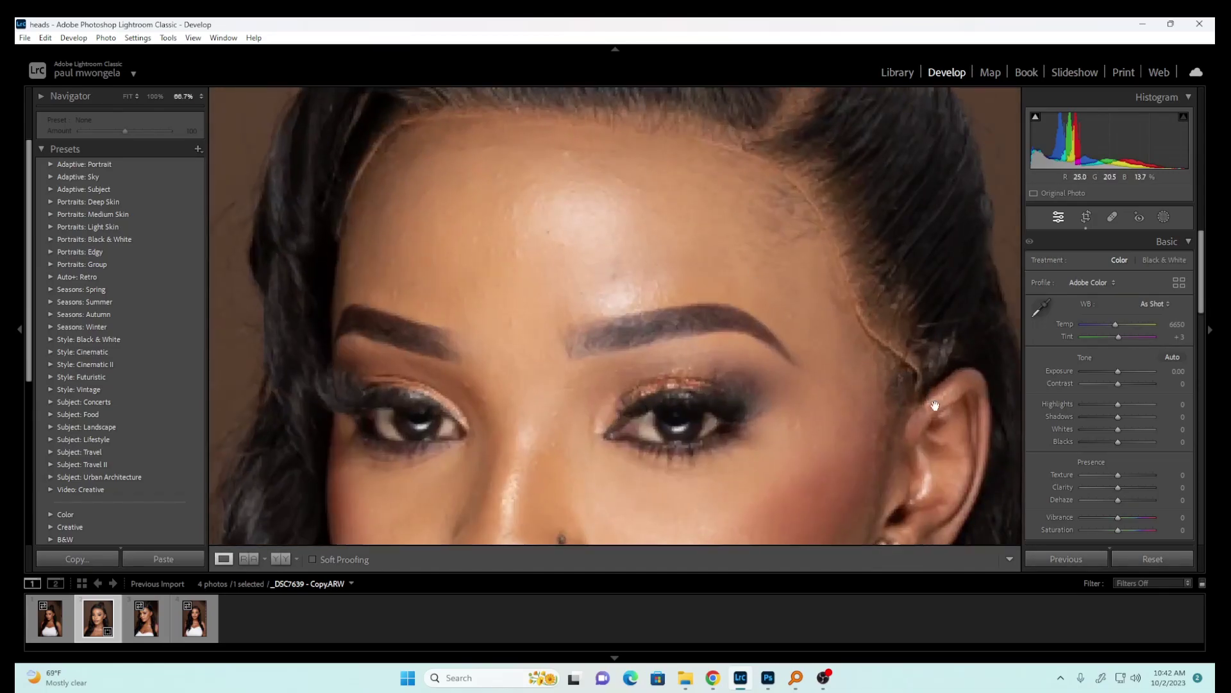
left_click_drag(1117, 407, 1107, 441)
left_click(599, 349)
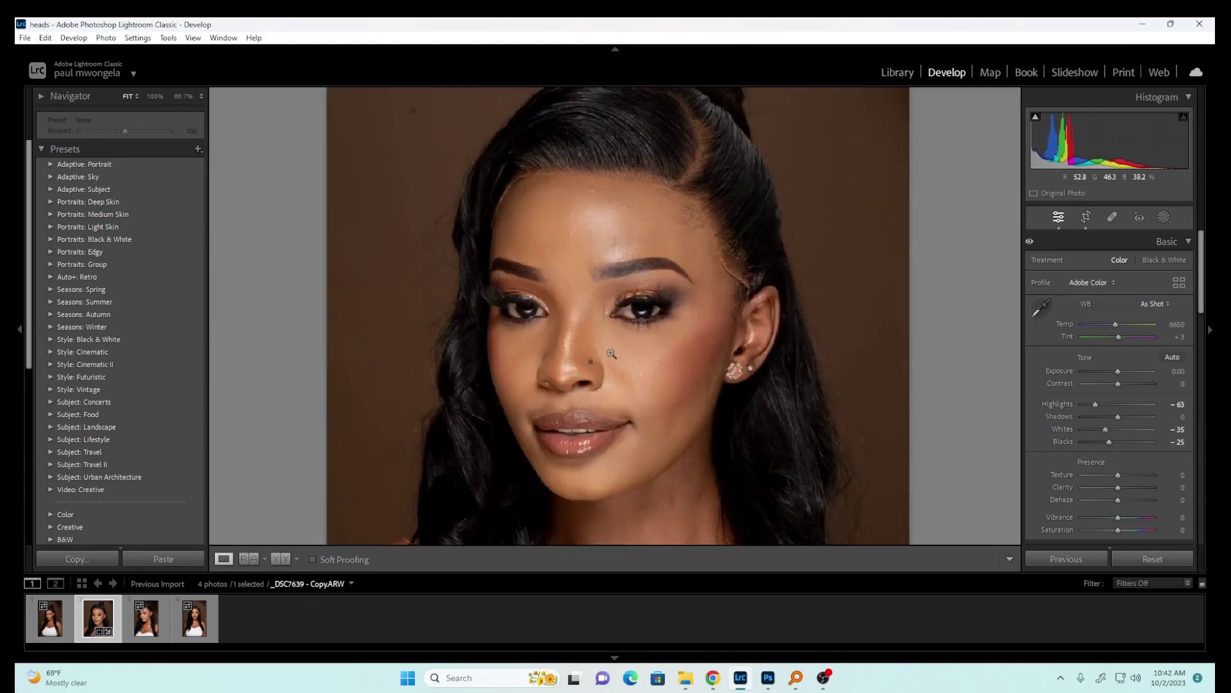
Step: Compare the original and the tone-adjusted face side by side, then return to the single photo view
left_click(280, 559)
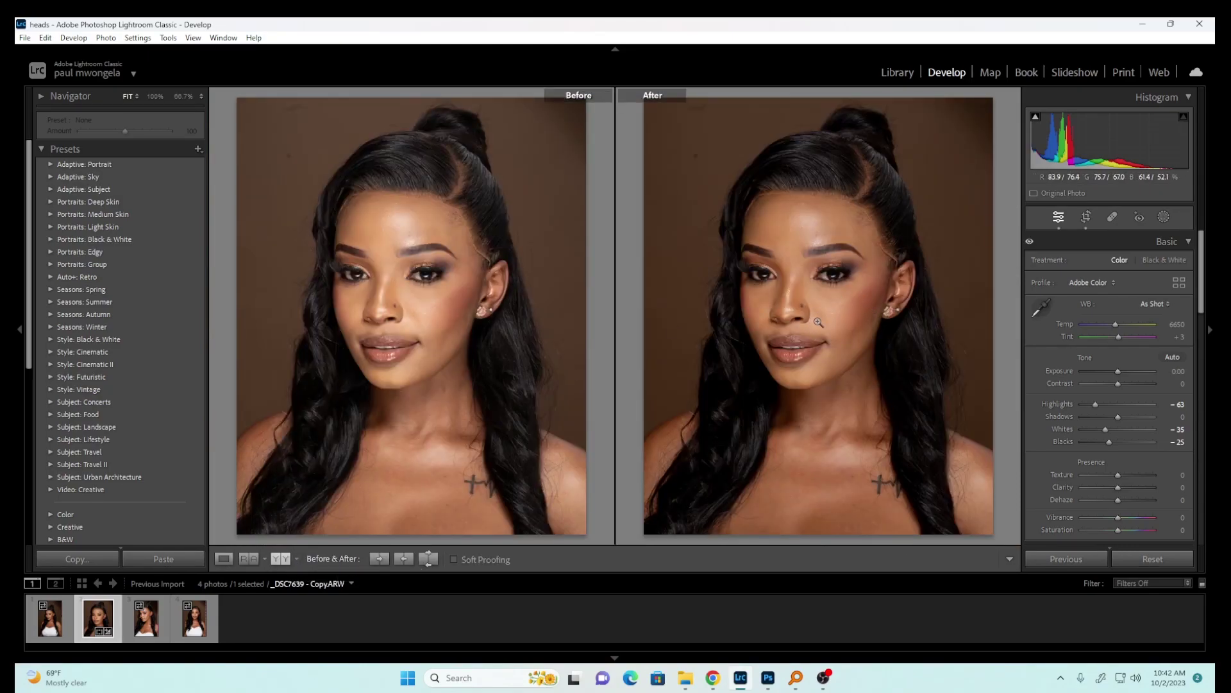
left_click(803, 282)
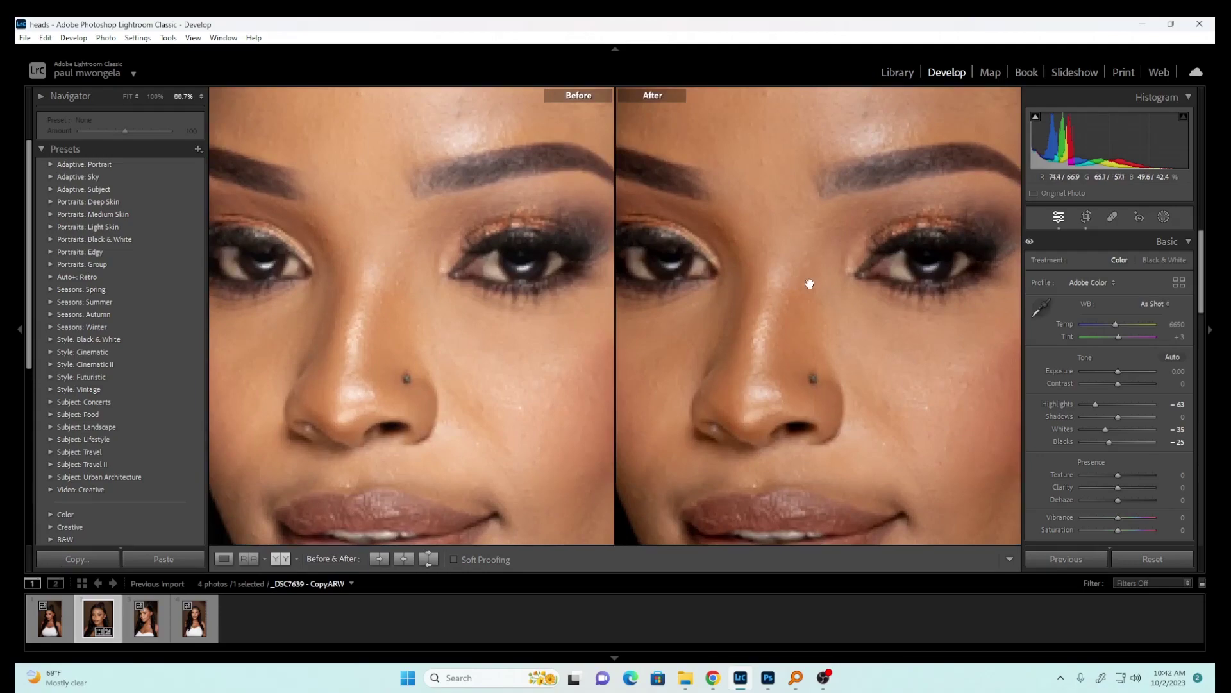
left_click(224, 559)
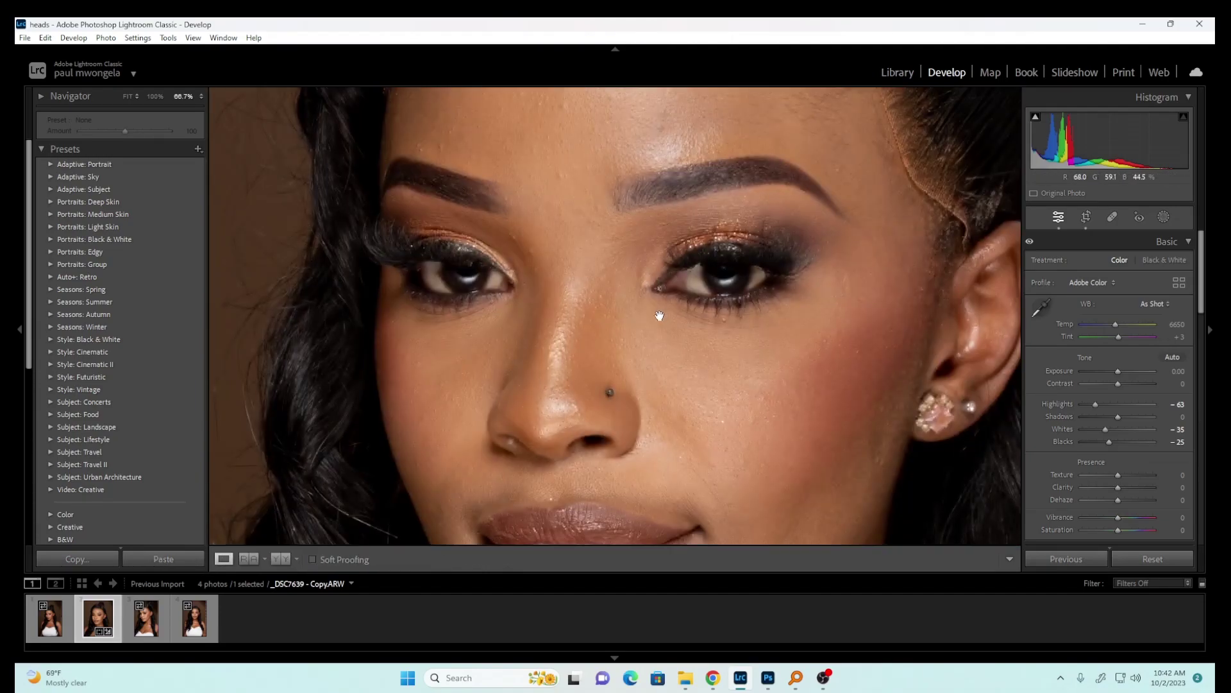
left_click(660, 316)
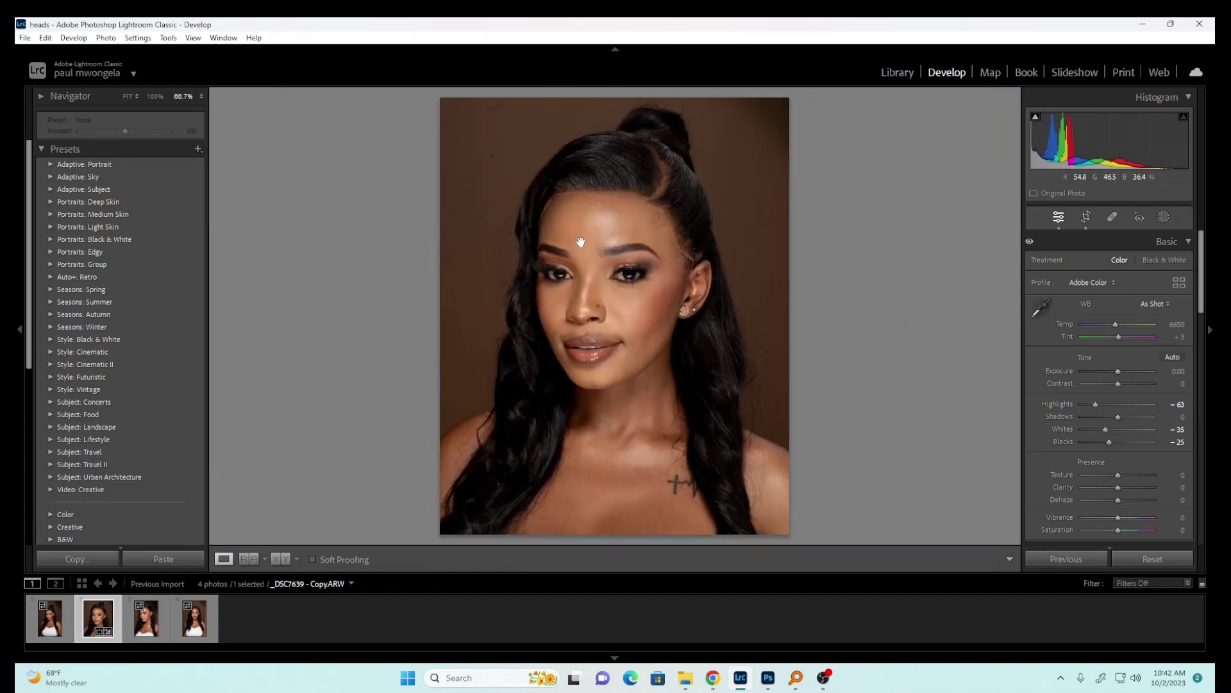
Step: Raise Shadows to +11 and warm the white balance with Temp at 6825 and Tint at +11
left_click(600, 276)
left_click_drag(1119, 419, 1120, 416)
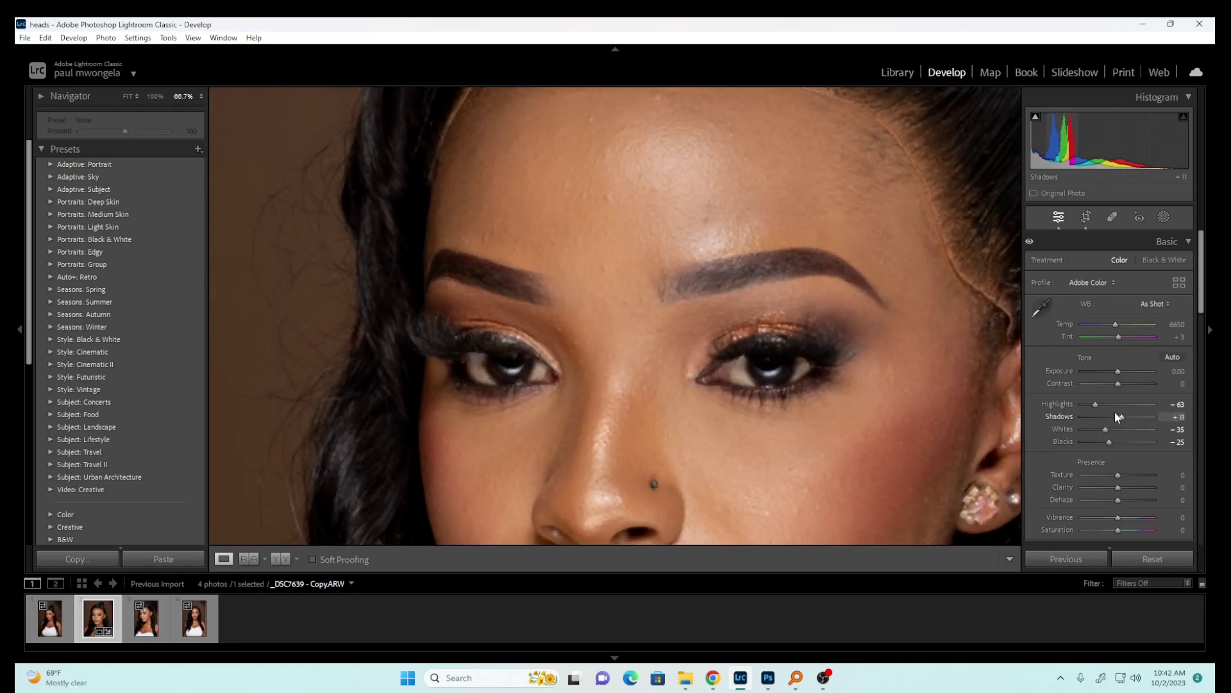
left_click_drag(1116, 323, 1116, 325)
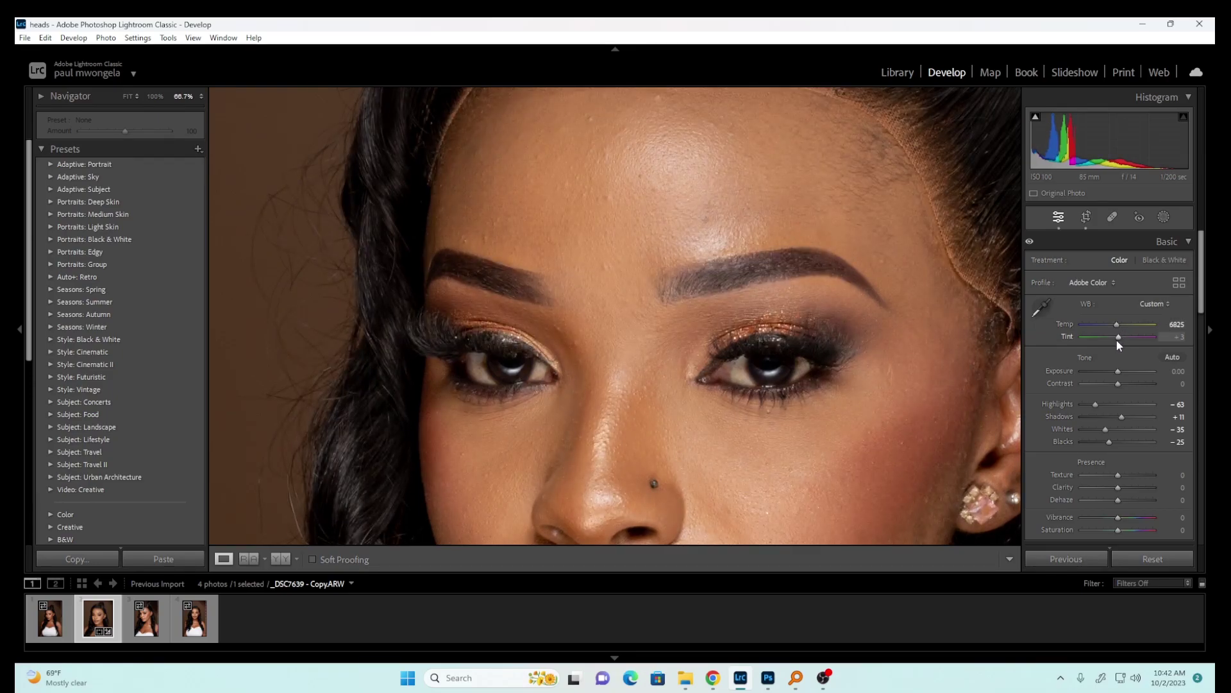
left_click_drag(1119, 341, 1122, 342)
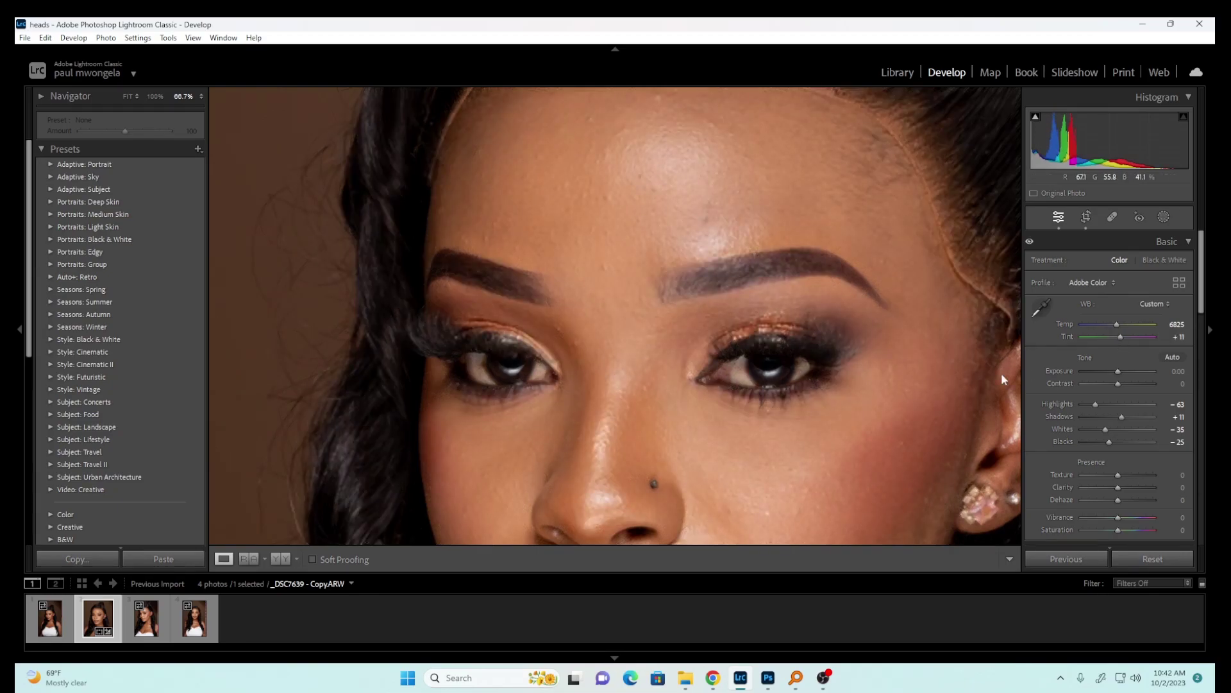
left_click(773, 450)
left_click(767, 456)
left_click(749, 450)
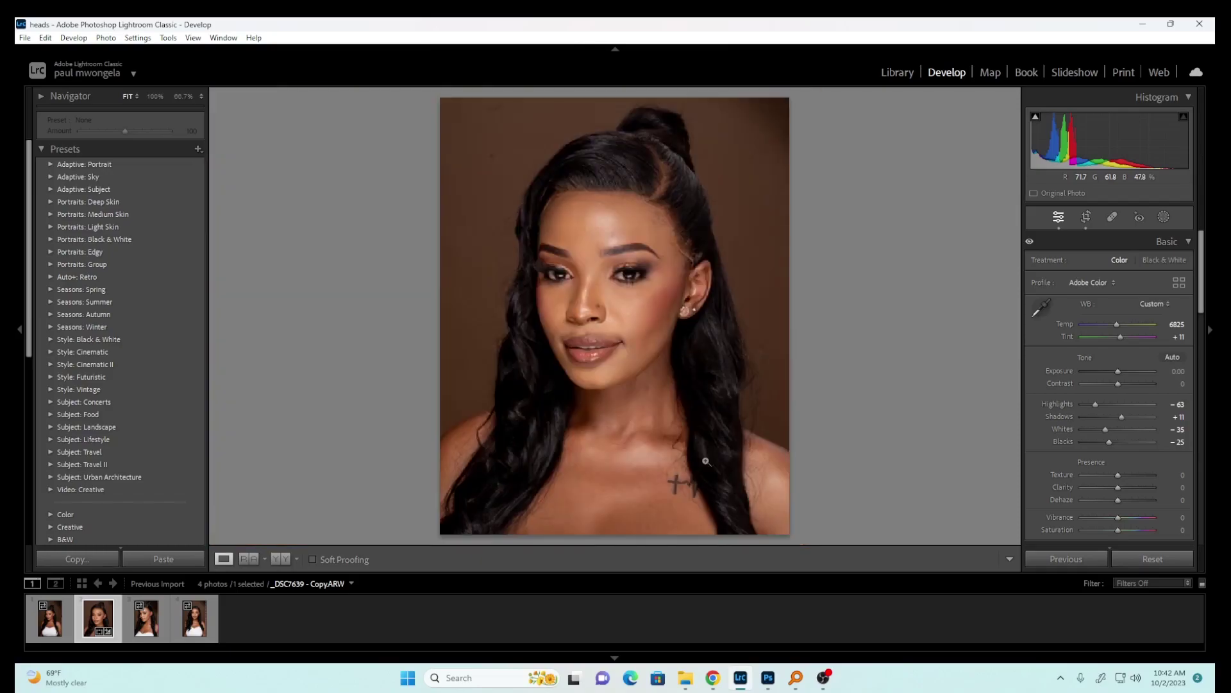
Step: Check the forehead's skin tones in a side-by-side before and after comparison of the white balance change
left_click(286, 559)
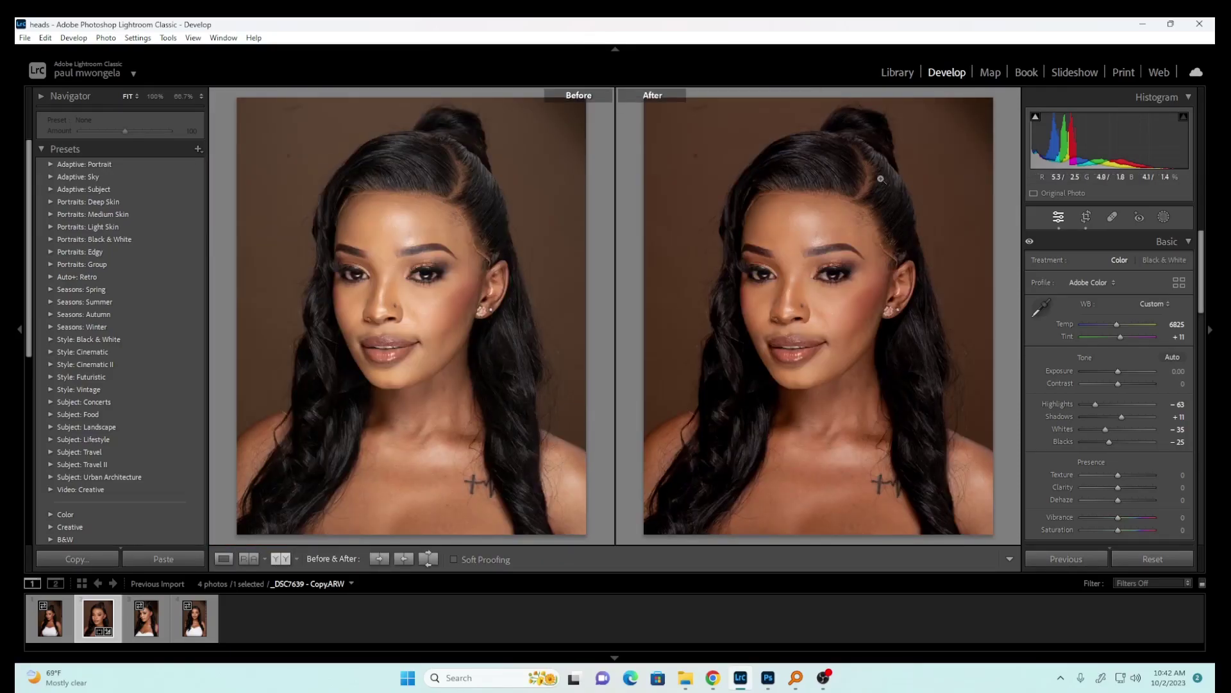
left_click(841, 182)
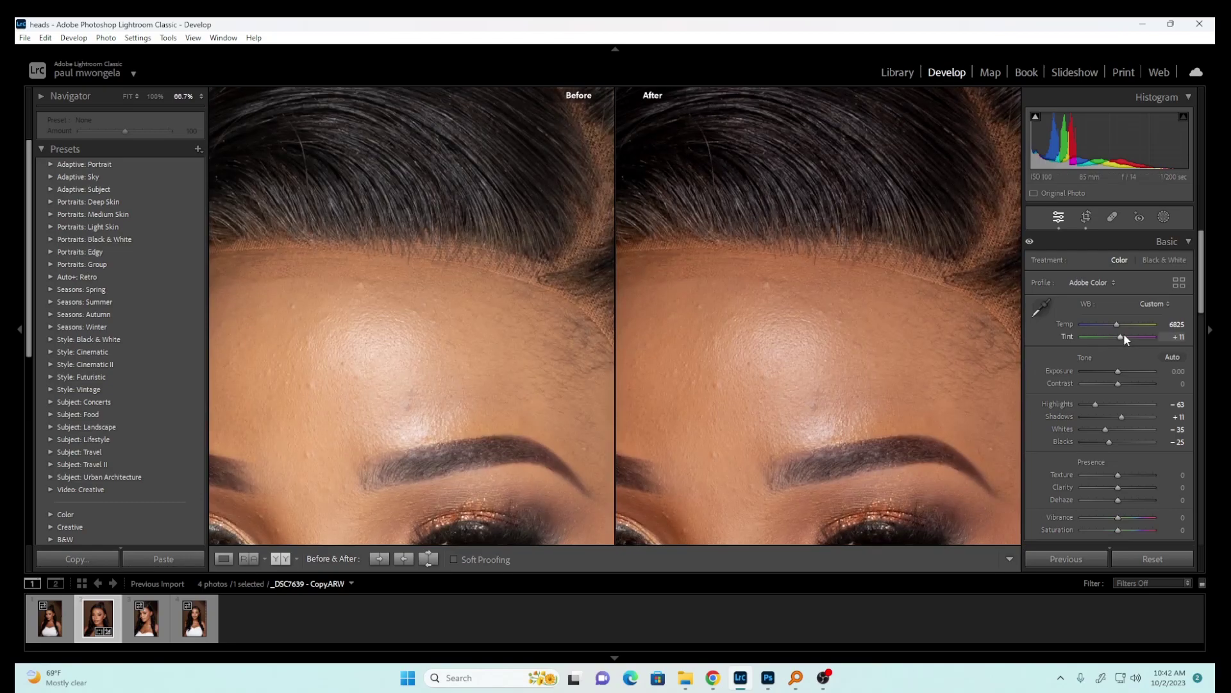
left_click_drag(1123, 334, 1124, 334)
left_click(788, 350)
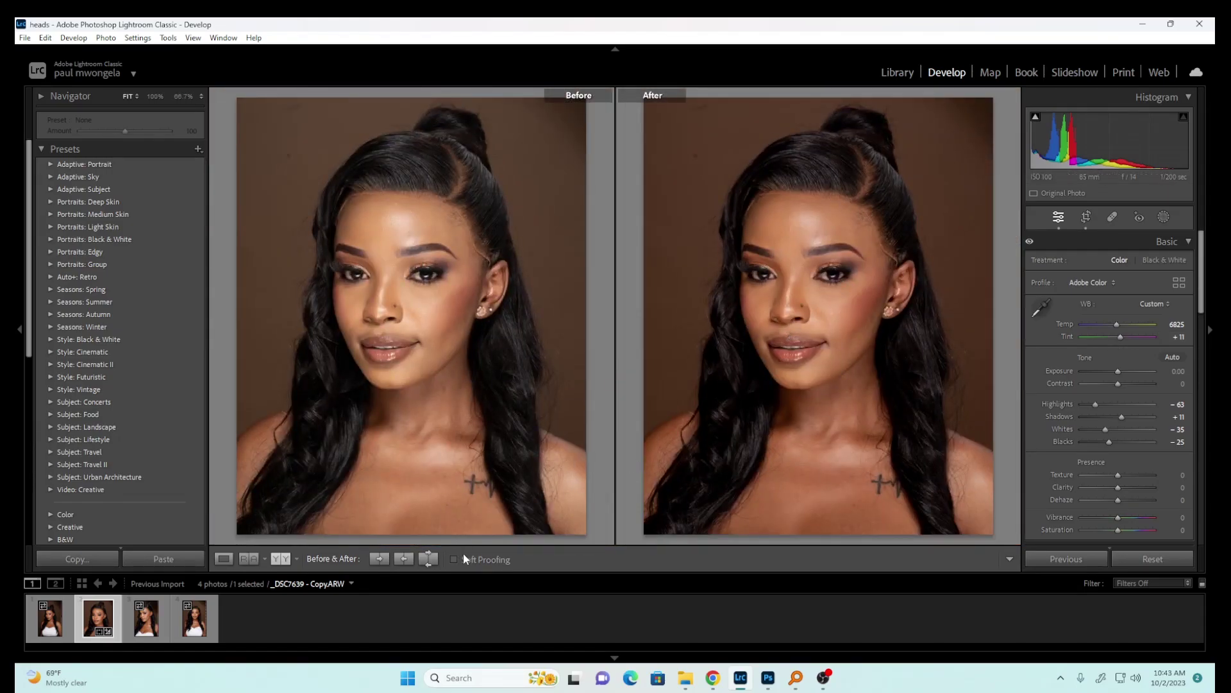
Step: Return to the single photo view and open the adjusted portrait in Adobe Photoshop 2024 for editing
right_click(819, 362)
mouse_move(853, 386)
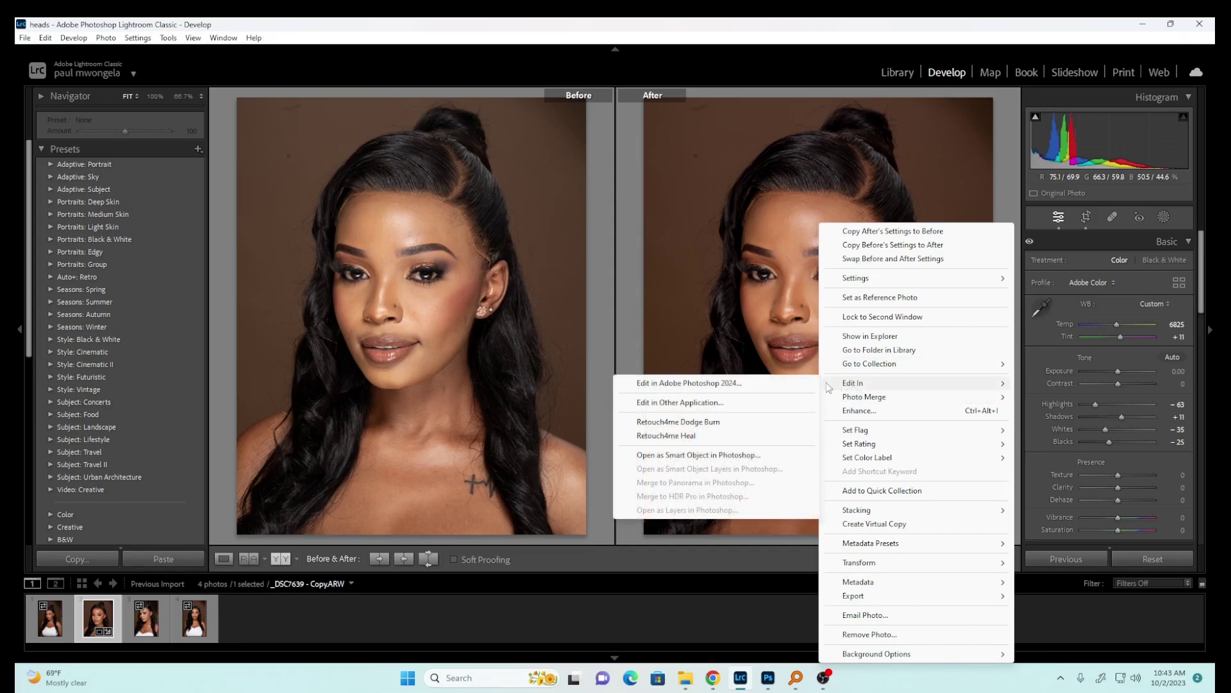
left_click(753, 388)
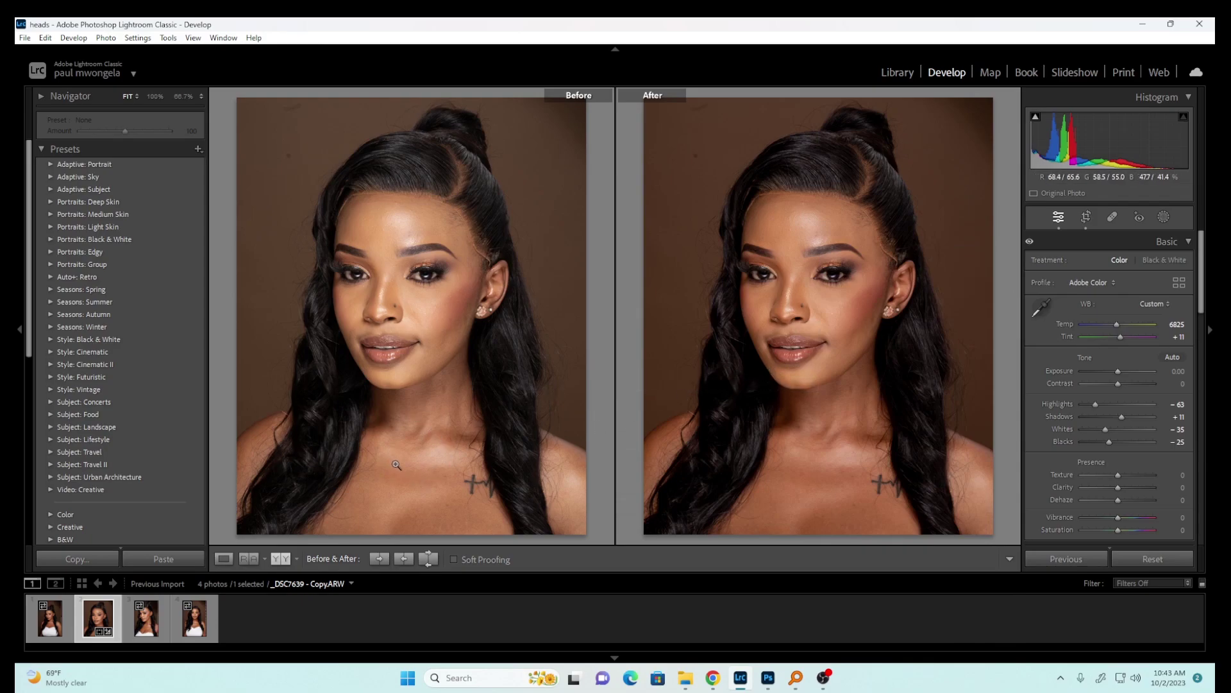
left_click(223, 558)
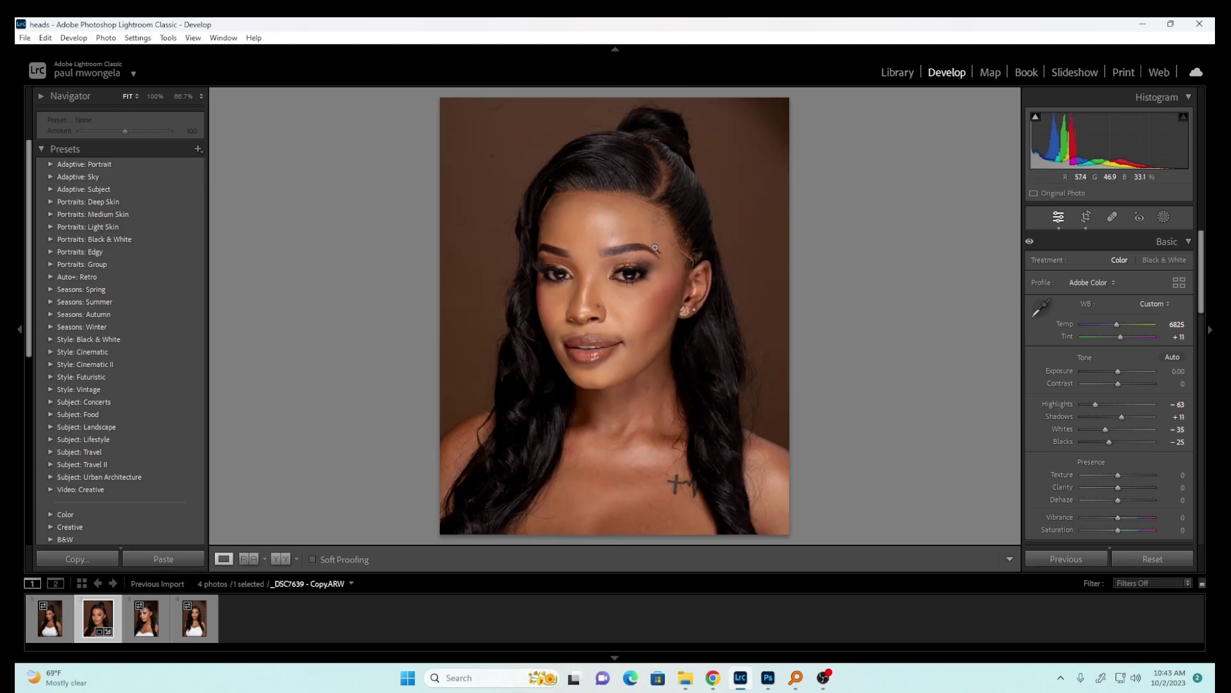
key("ctrl+e")
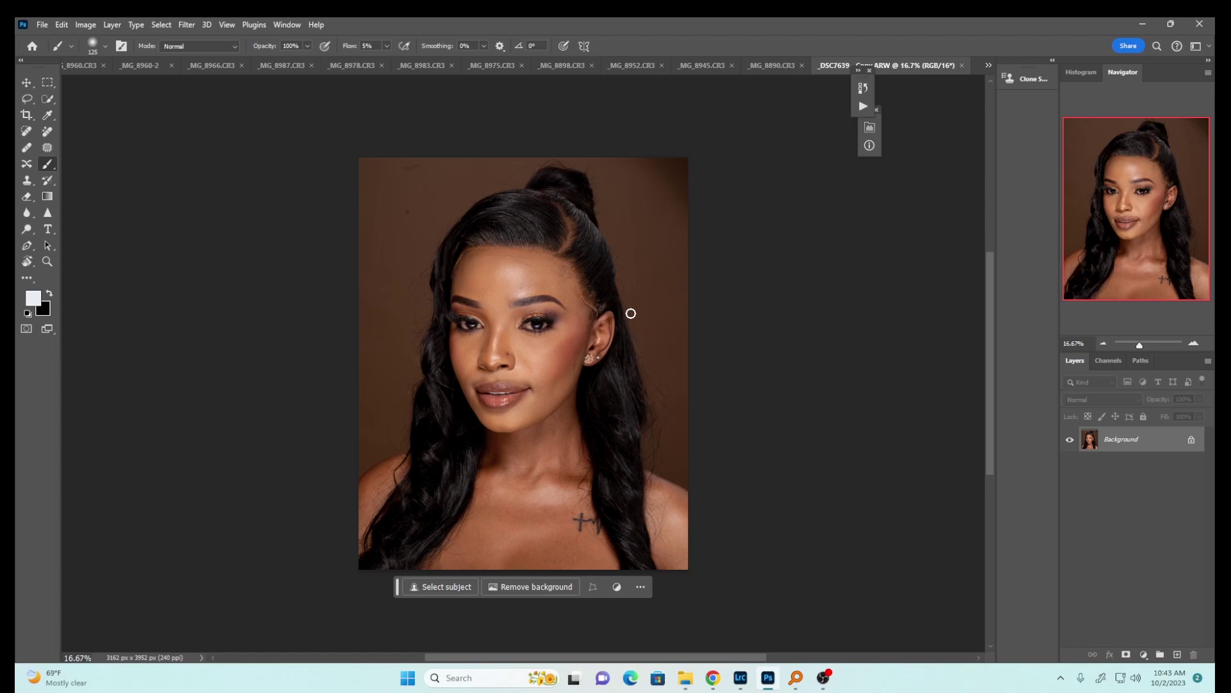
Step: Remove the visible lace edge along the forehead hairline by outlining it with the Patch tool and filling the selected strip
key("ctrl+plus")
key("ctrl+plus")
key("ctrl+plus")
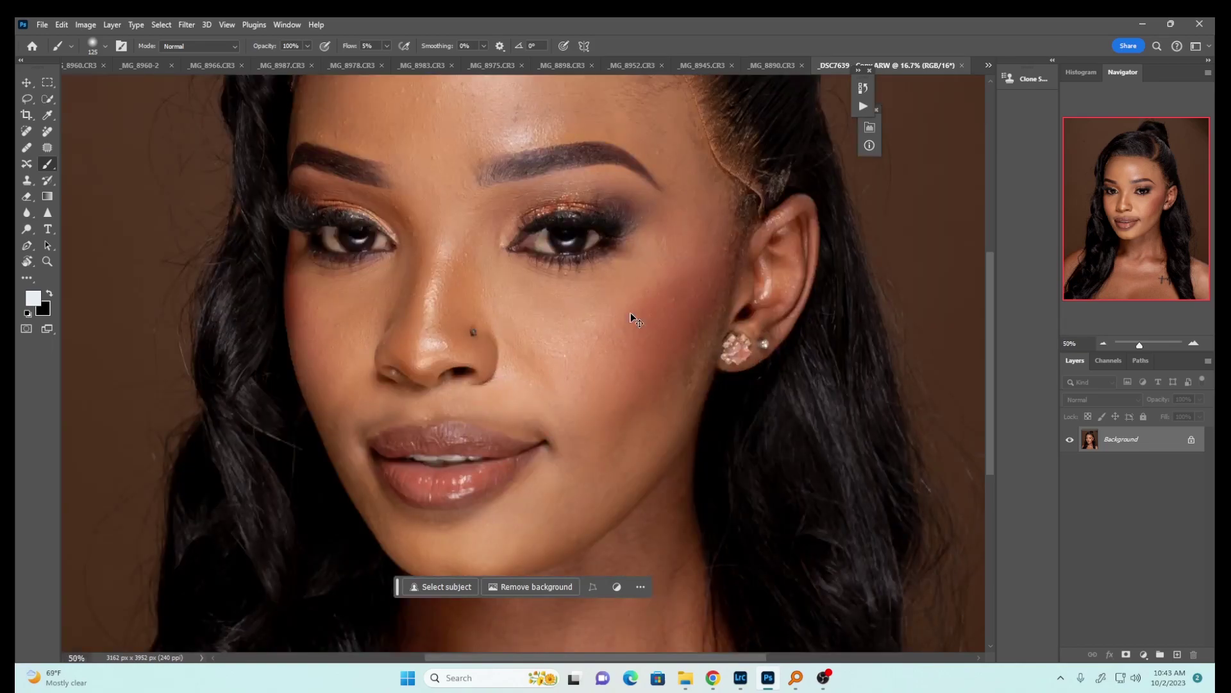
key("ctrl+plus")
scroll(810, 358, "up", 5)
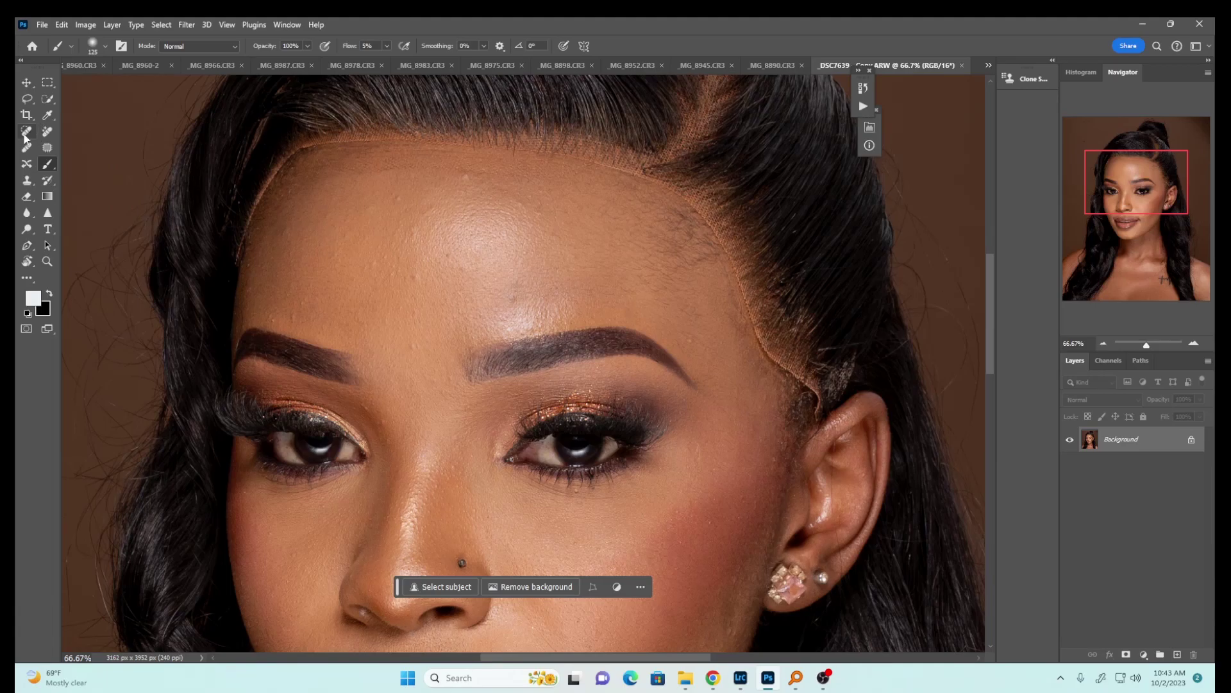
left_click(46, 147)
mouse_move(248, 209)
left_mouse_down()
mouse_move(238, 247)
mouse_move(290, 168)
left_mouse_up()
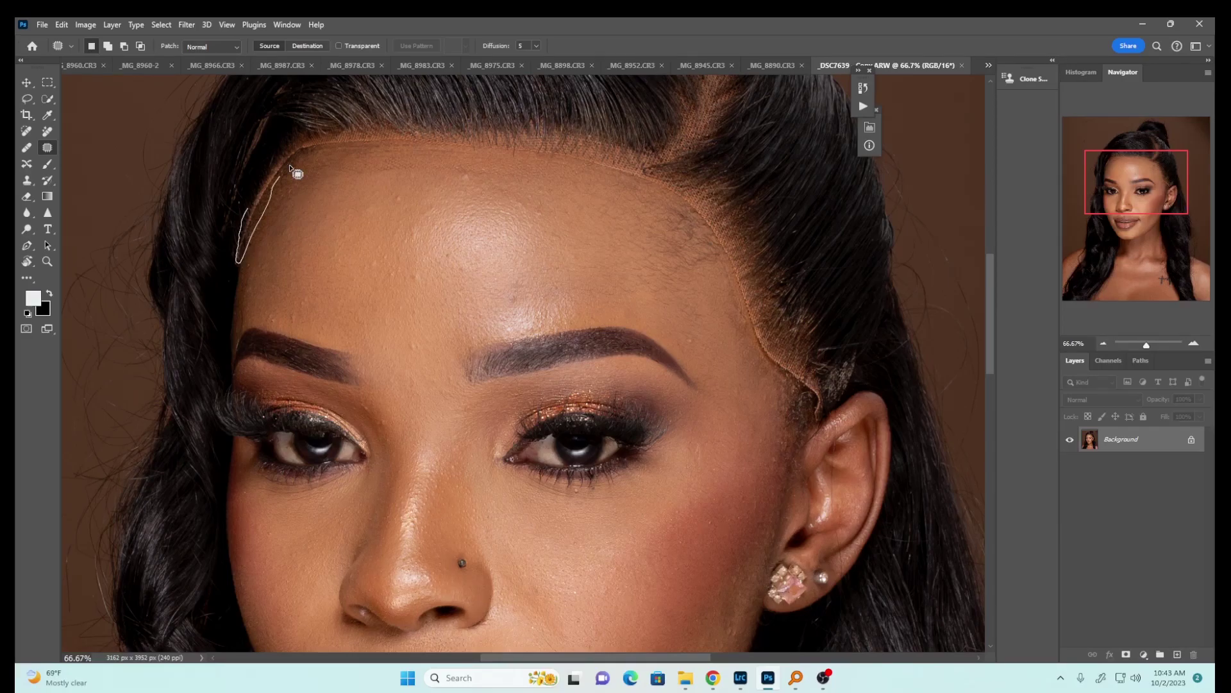
left_click_drag(290, 168, 741, 310)
left_click_drag(741, 310, 274, 171)
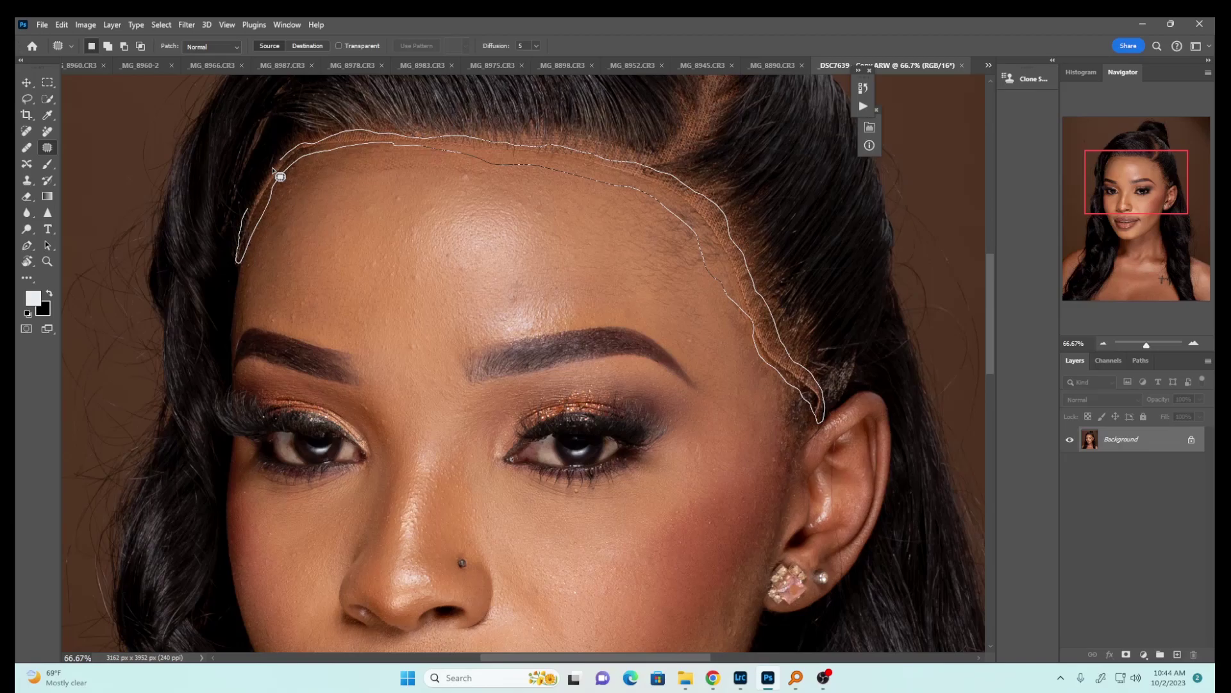
left_click_drag(274, 171, 276, 168)
left_click(61, 24)
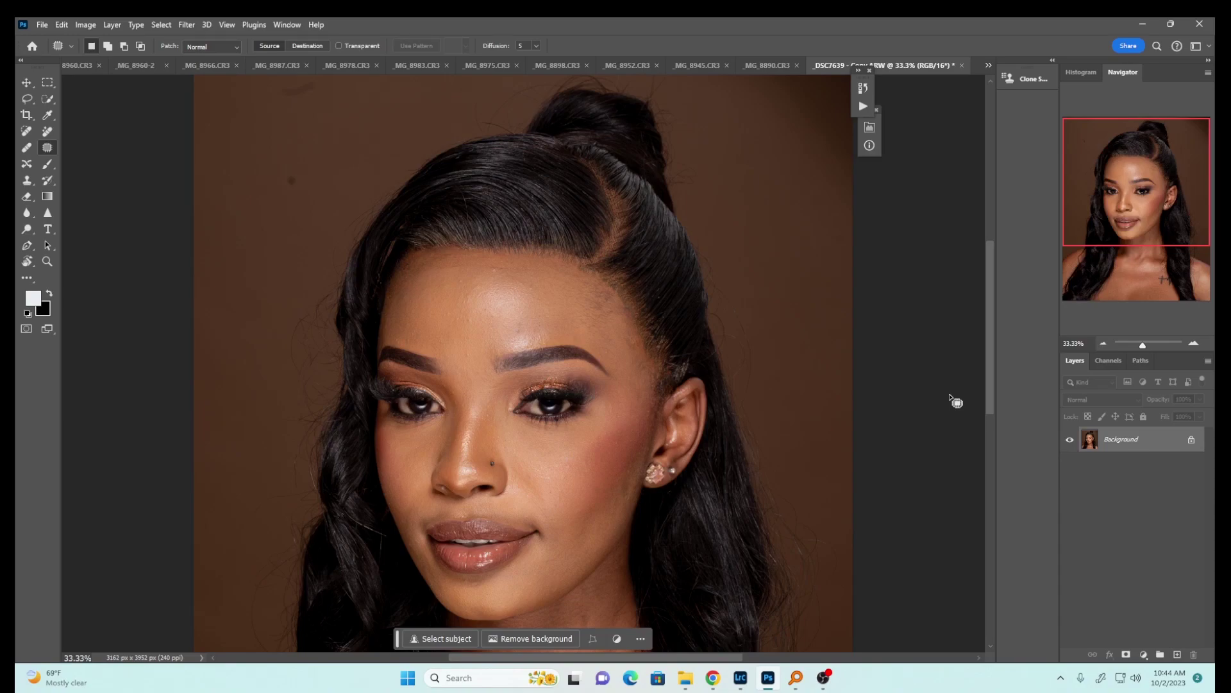
Step: Heal small spots along the forehead and hairline with the Spot Healing Brush
key("ctrl+1")
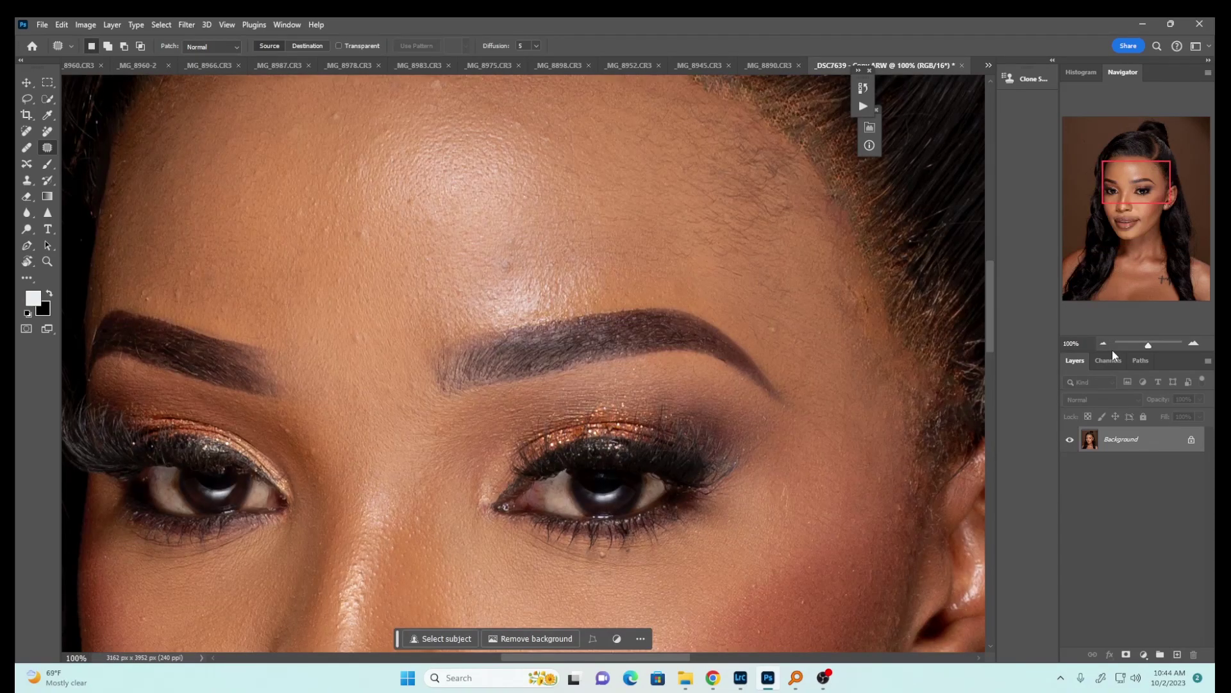
key("ctrl+minus")
key("ctrl+minus")
key("j")
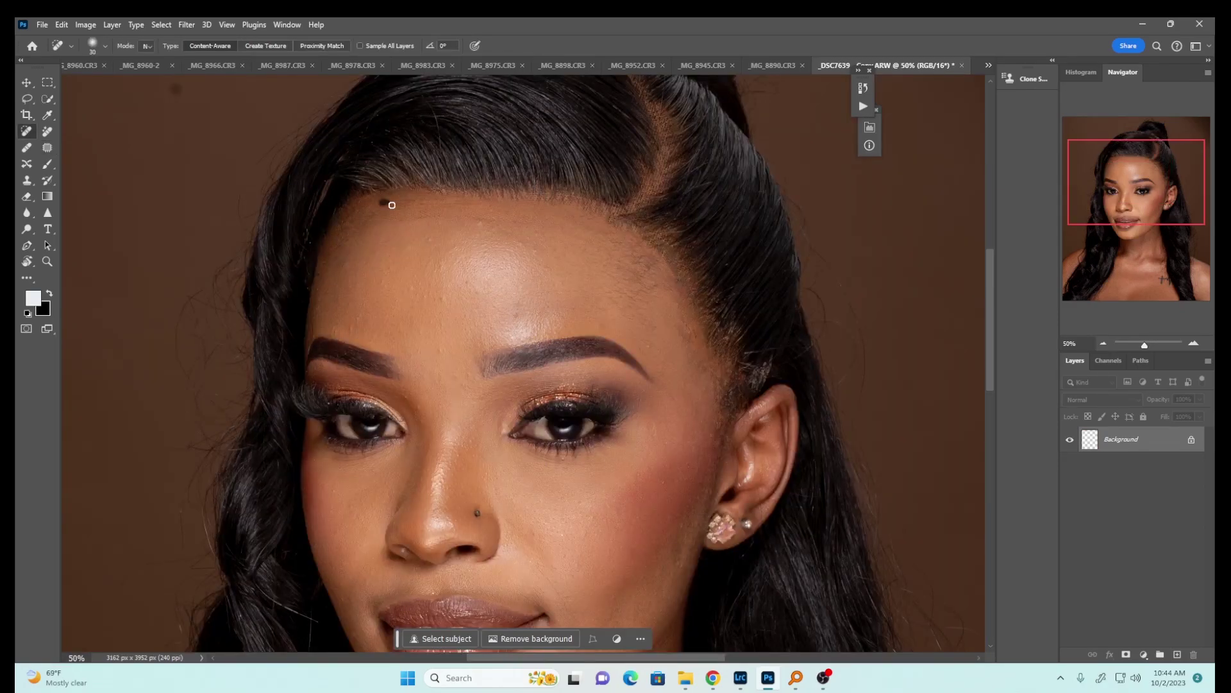
key("ctrl+z")
left_click(444, 191)
left_click(476, 222)
scroll(658, 325, "down", 3)
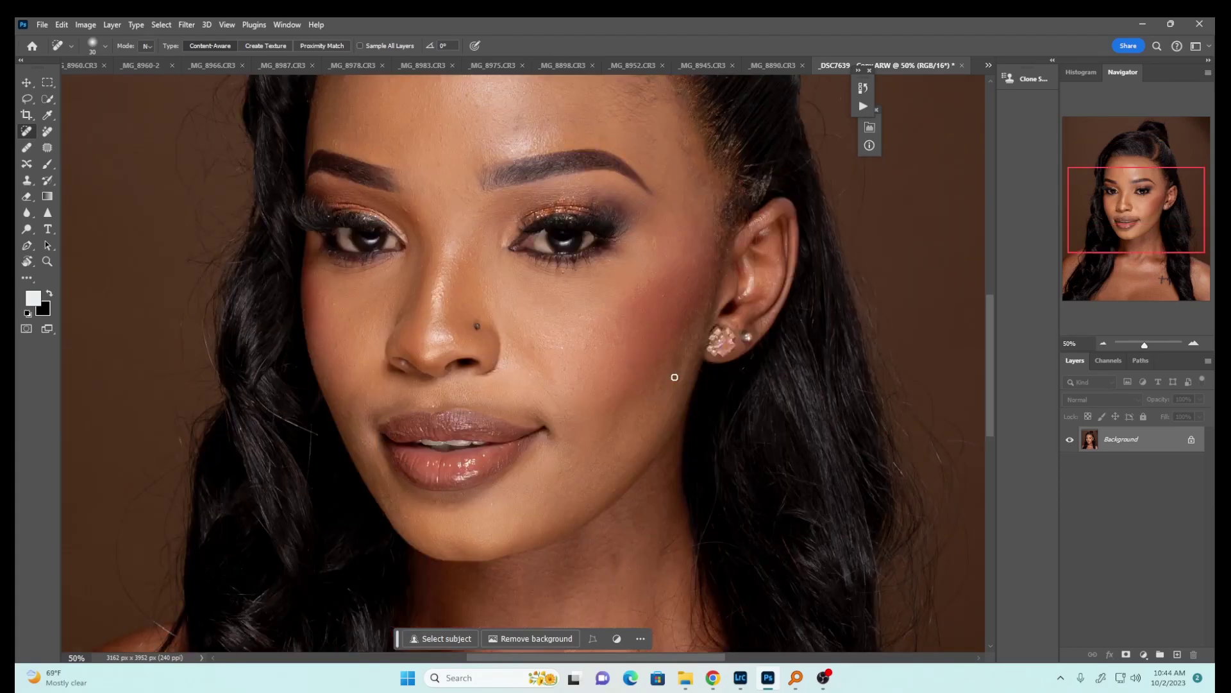
scroll(675, 377, "up", 3)
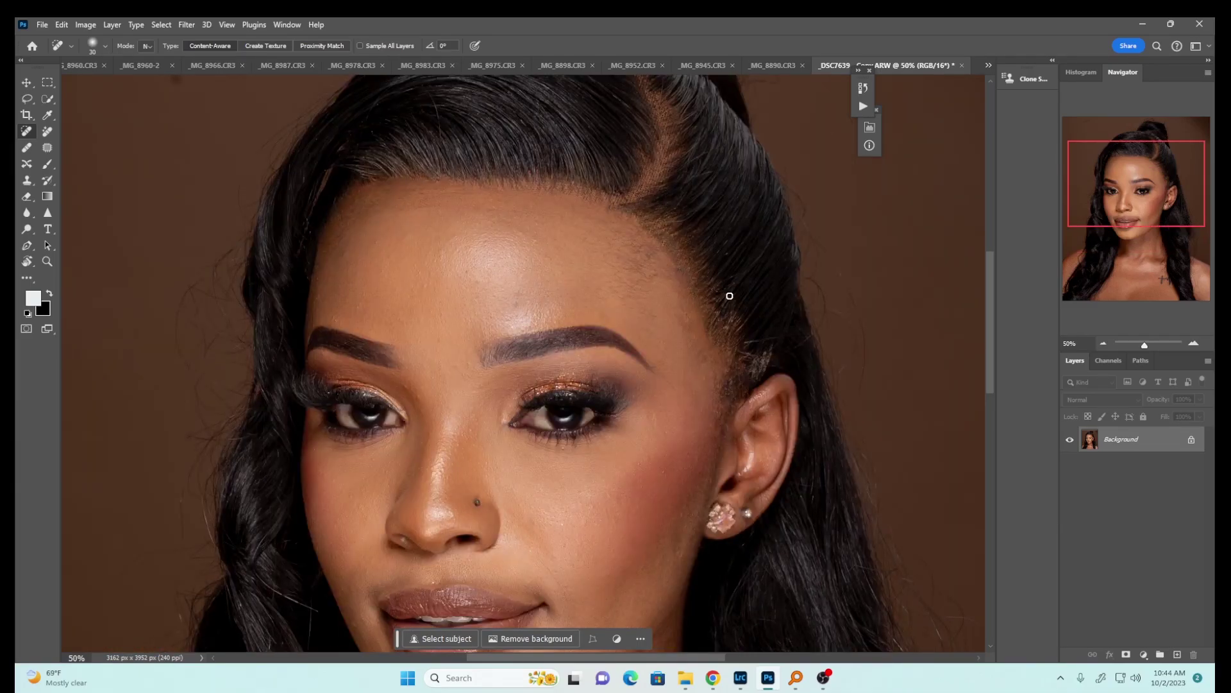
scroll(729, 296, "down", 3)
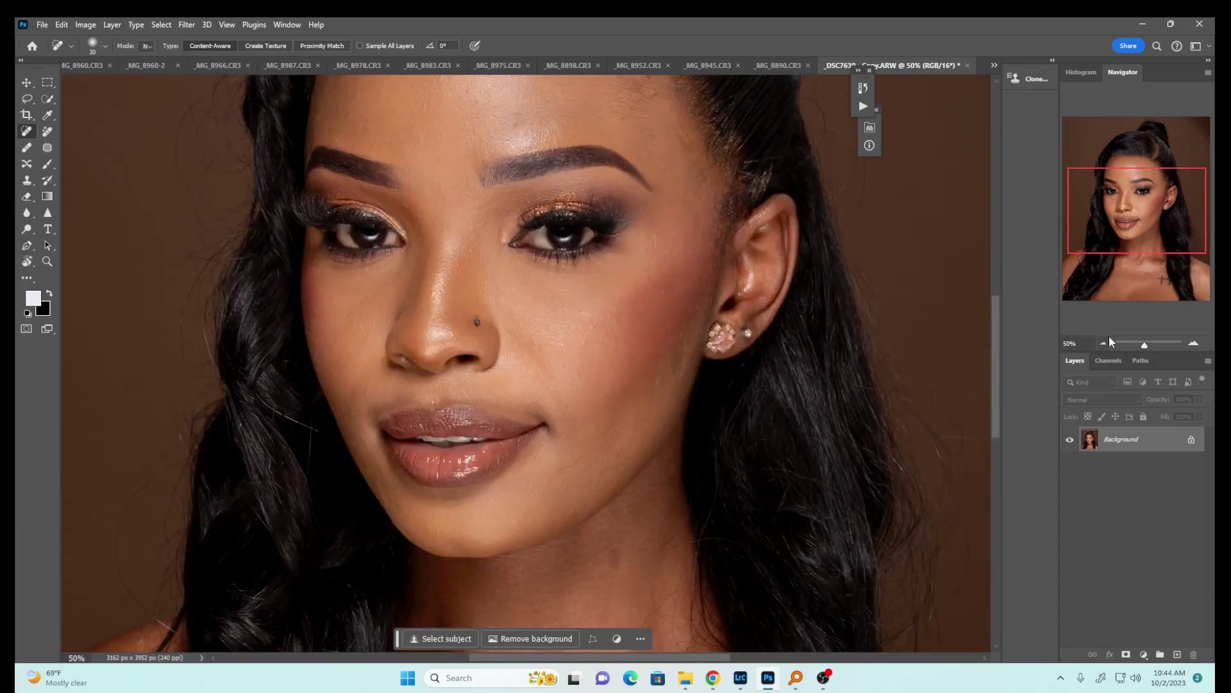
Step: Run the Micro Dodge And Burn action on the portrait
key("ctrl+minus")
key("ctrl+minus")
key("ctrl+minus")
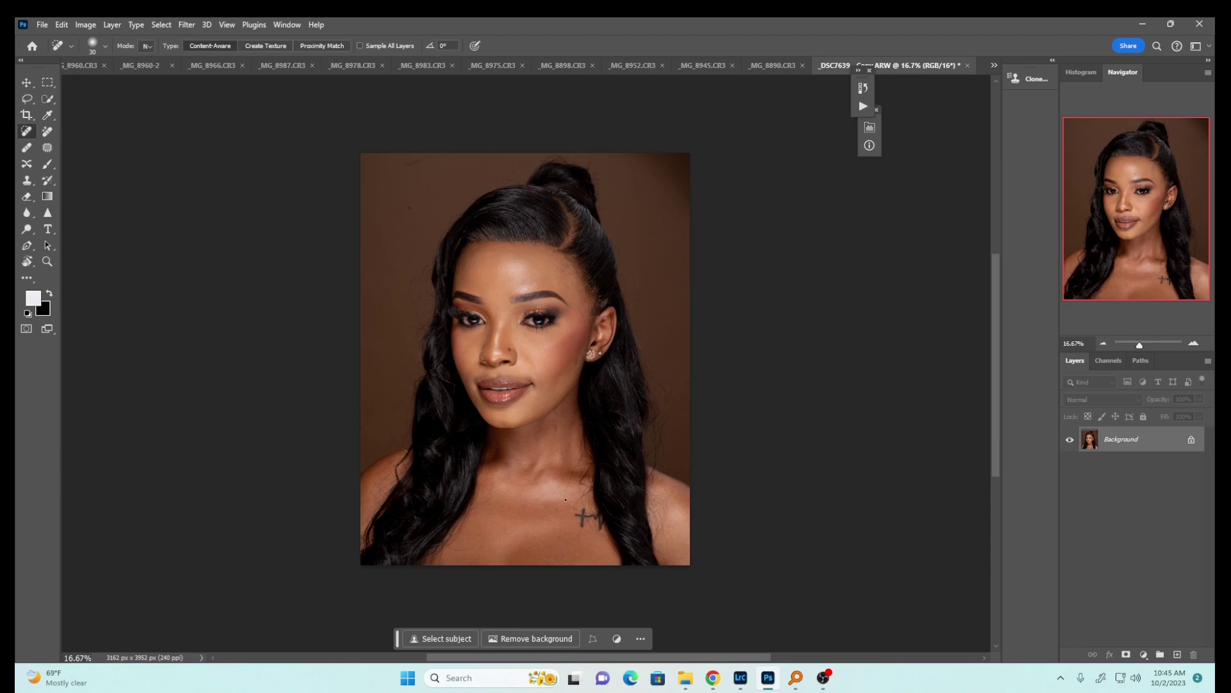
left_click(864, 106)
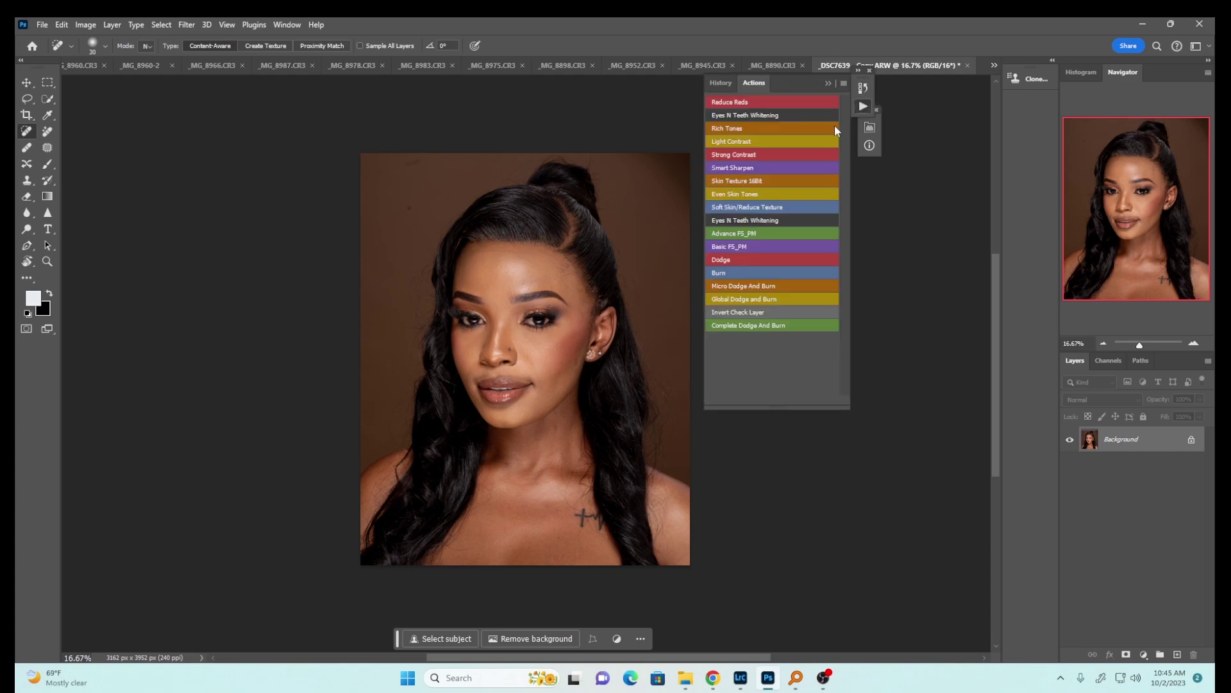
left_click(749, 286)
left_click(827, 84)
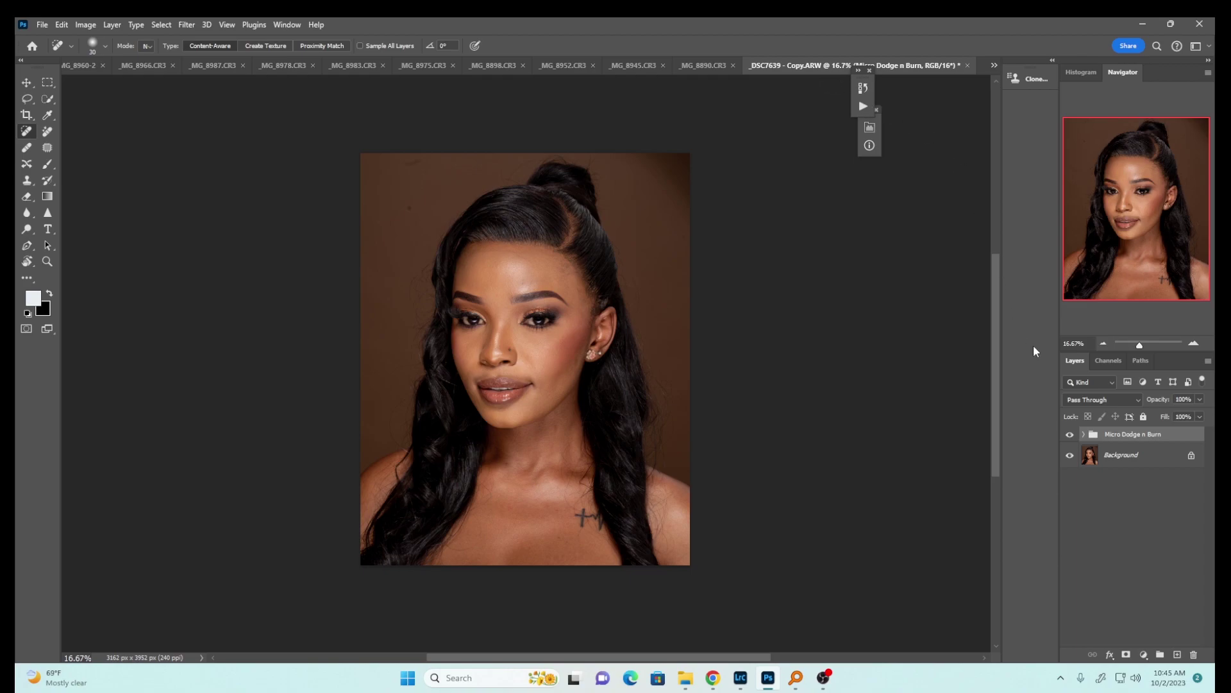
Step: Brighten the chest by painting white on the Dodge mask with a size 500 brush at 10% flow, and compare before and after
left_click(1084, 435)
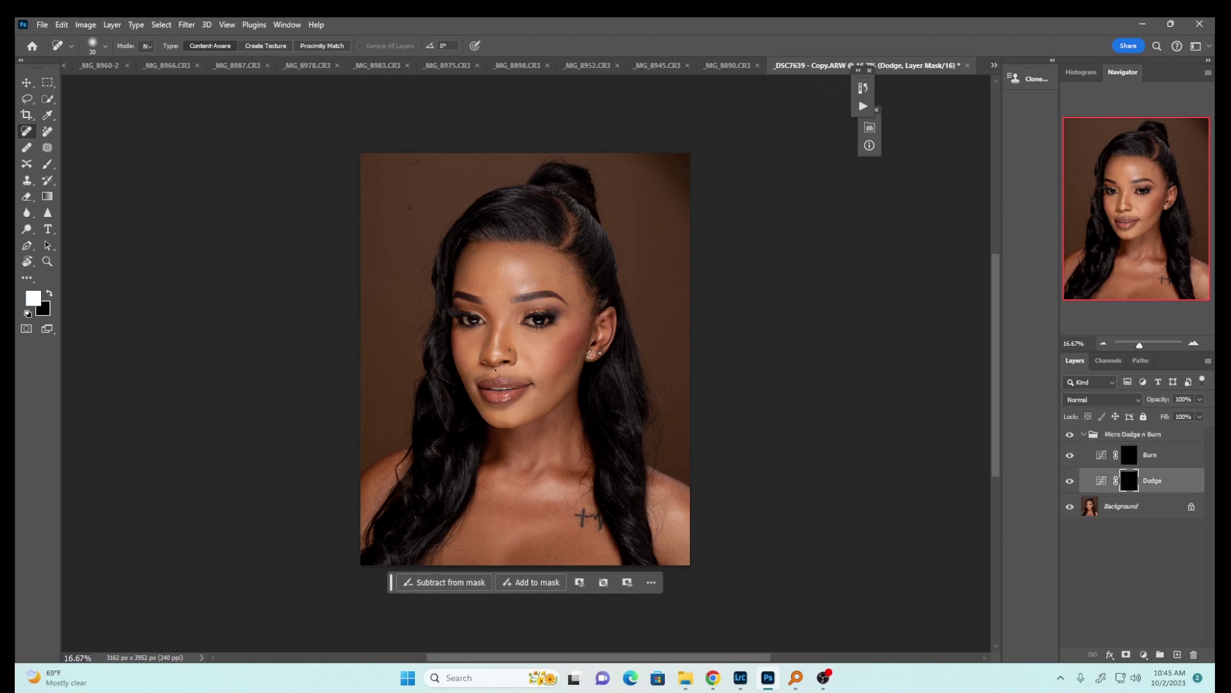
left_click(48, 164)
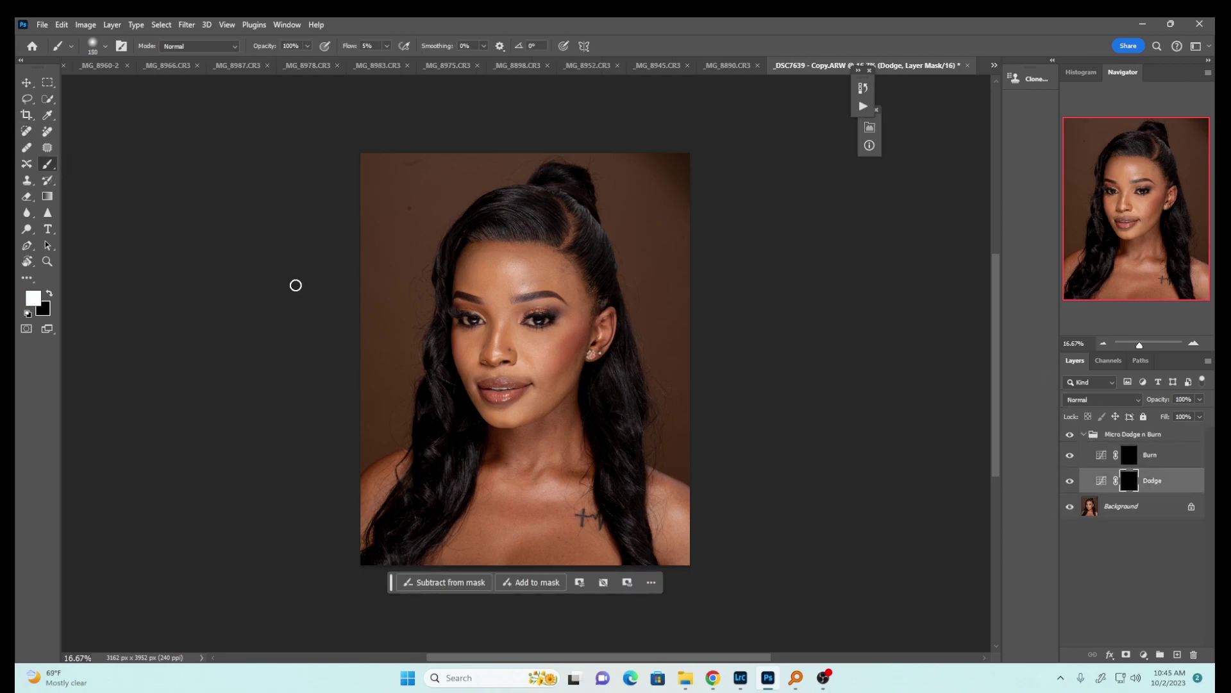
key("bracketright")
key("bracketright")
key("bracketright")
key("bracketright")
left_click(387, 46)
left_click_drag(386, 60, 391, 61)
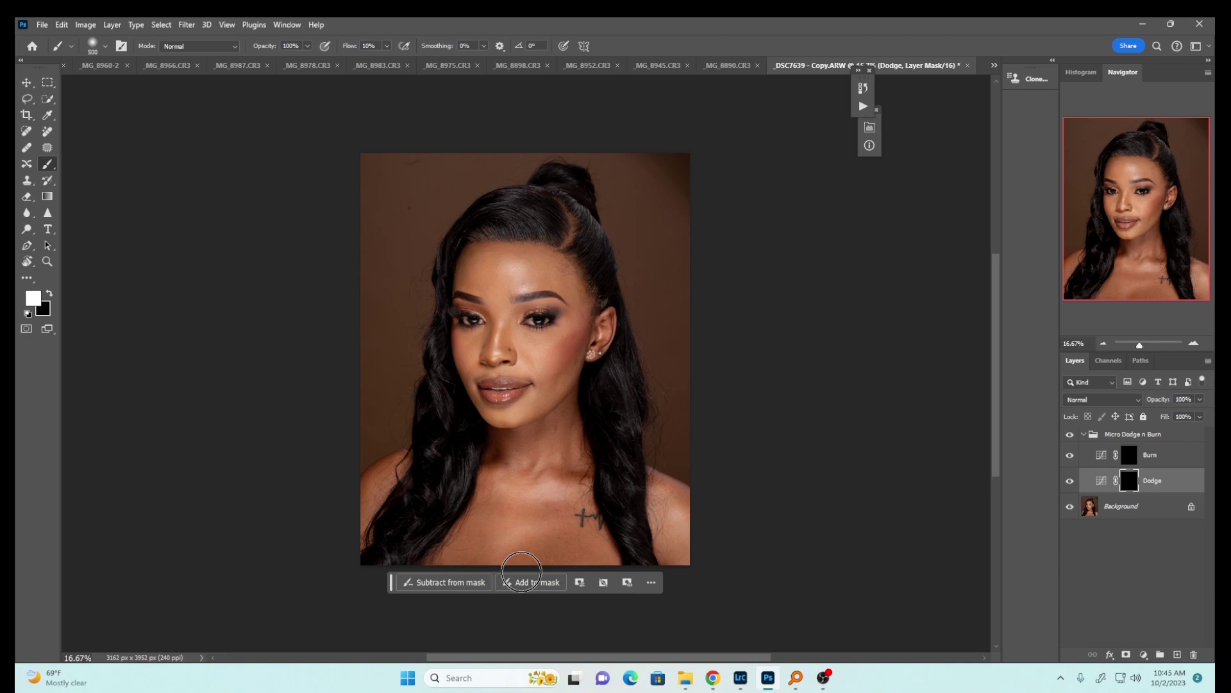
mouse_move(519, 545)
left_mouse_down()
mouse_move(509, 462)
mouse_move(474, 509)
left_mouse_up()
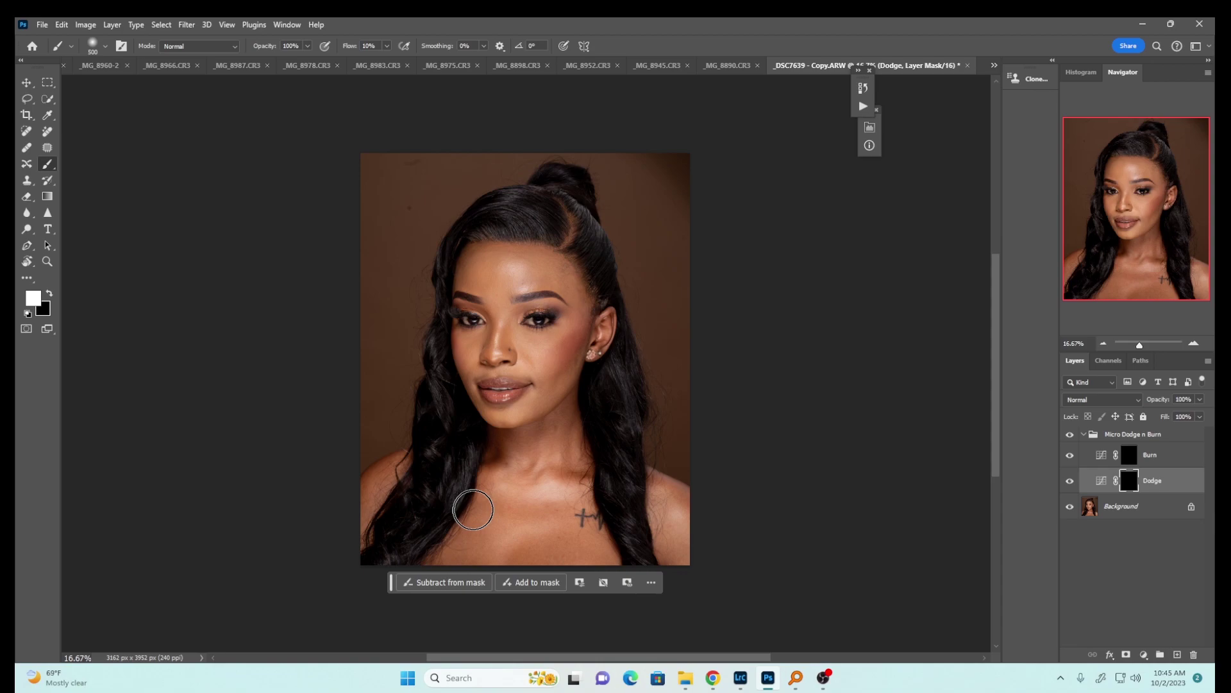
mouse_move(474, 509)
left_mouse_down()
mouse_move(676, 528)
mouse_move(699, 544)
mouse_move(575, 510)
left_mouse_up()
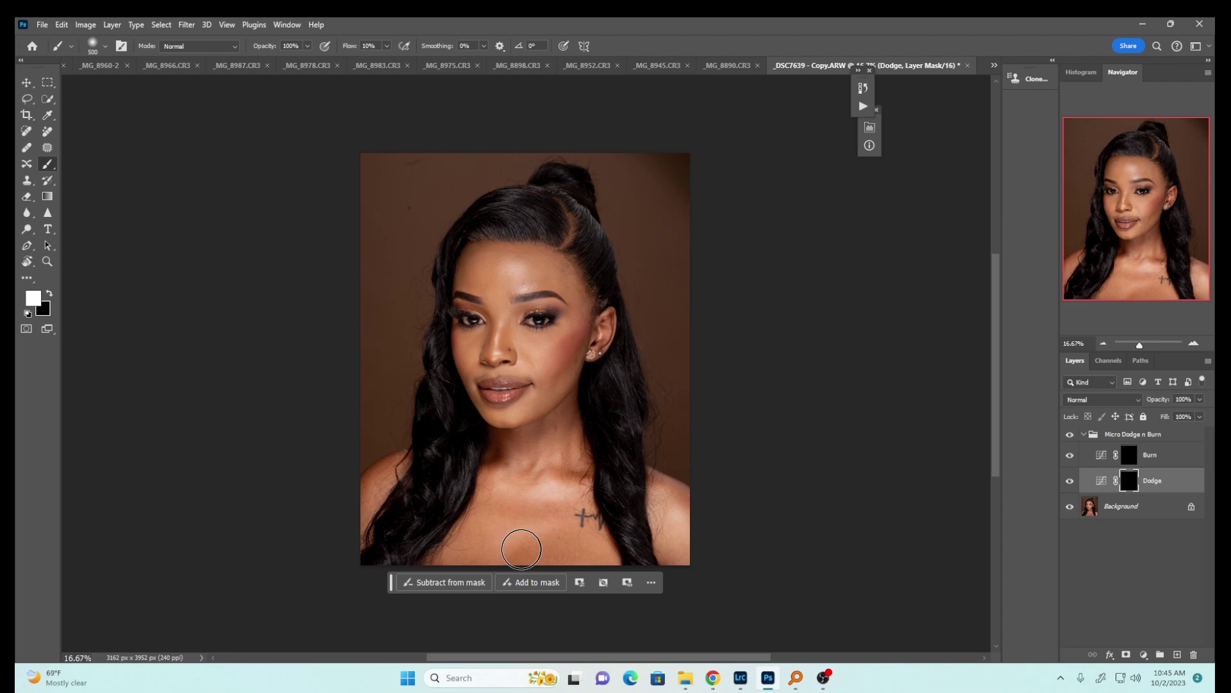
left_click(1070, 481)
left_click(1070, 481)
Step: Stamp all visible layers into a new layer above the Micro Dodge n Burn group and duplicate it twice
left_click(1083, 434)
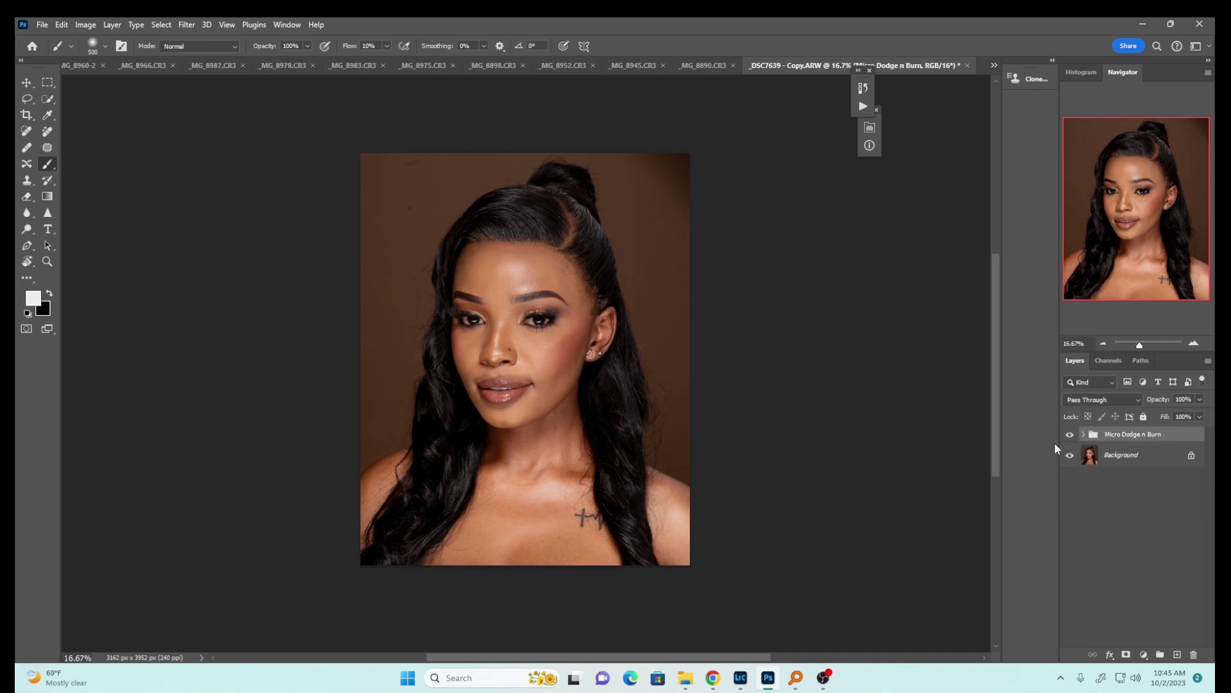
key("ctrl+shift+alt+e")
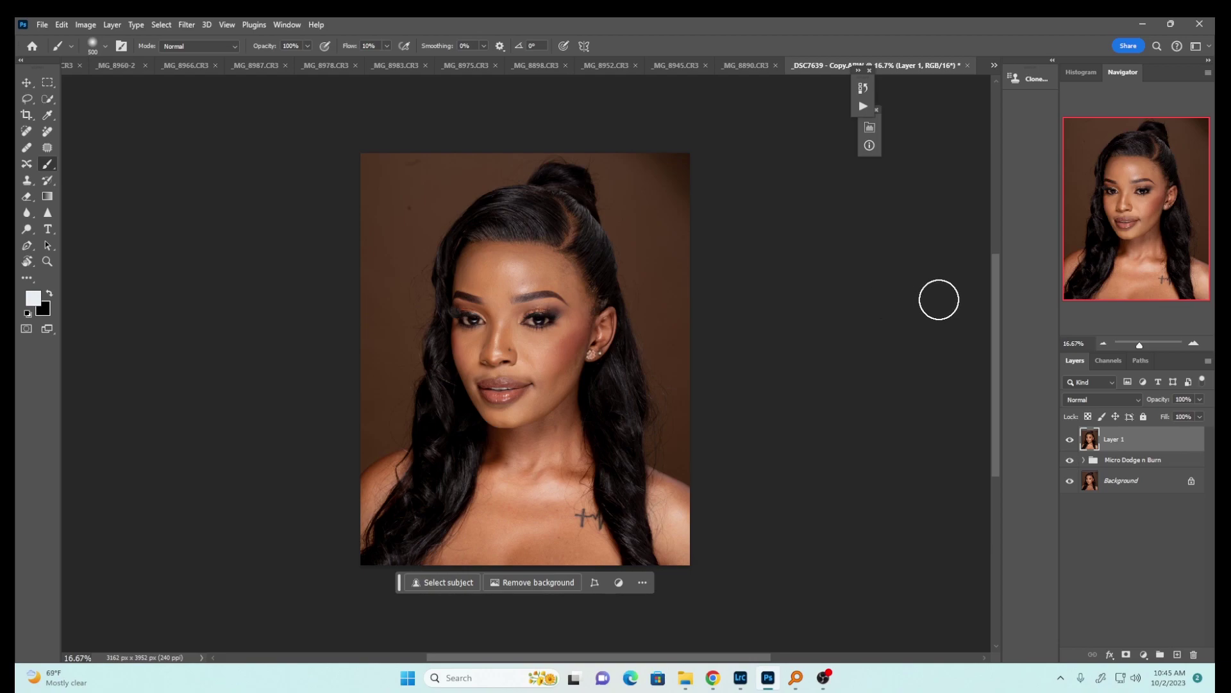
key("ctrl+plus")
key("ctrl+plus")
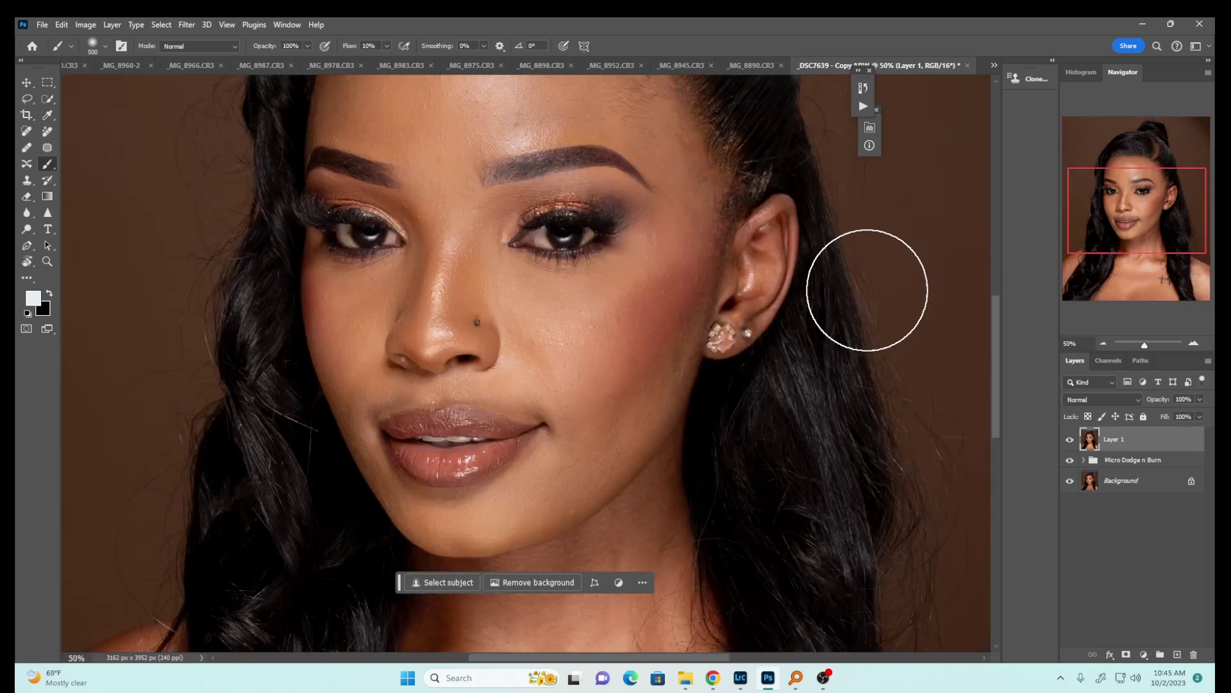
left_click_drag(998, 344, 991, 299)
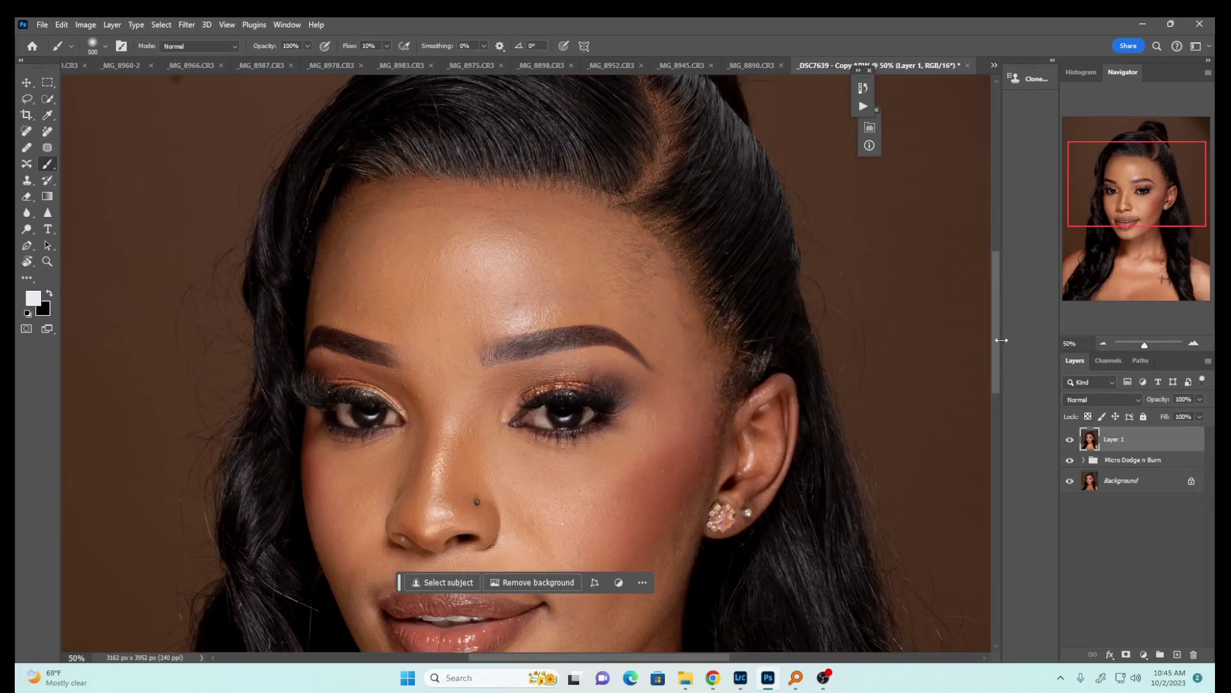
key("ctrl+j")
key("ctrl+j")
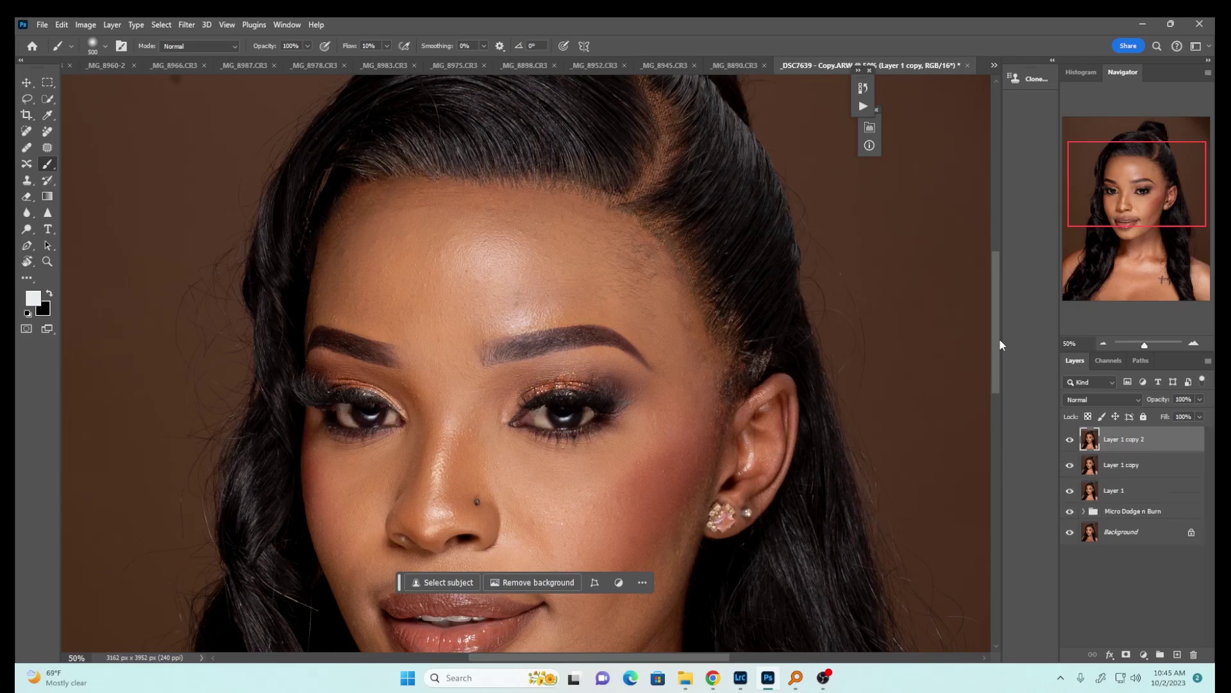
Step: Rename the topmost duplicate layer as texture and the one below it as color
double_click(1123, 439)
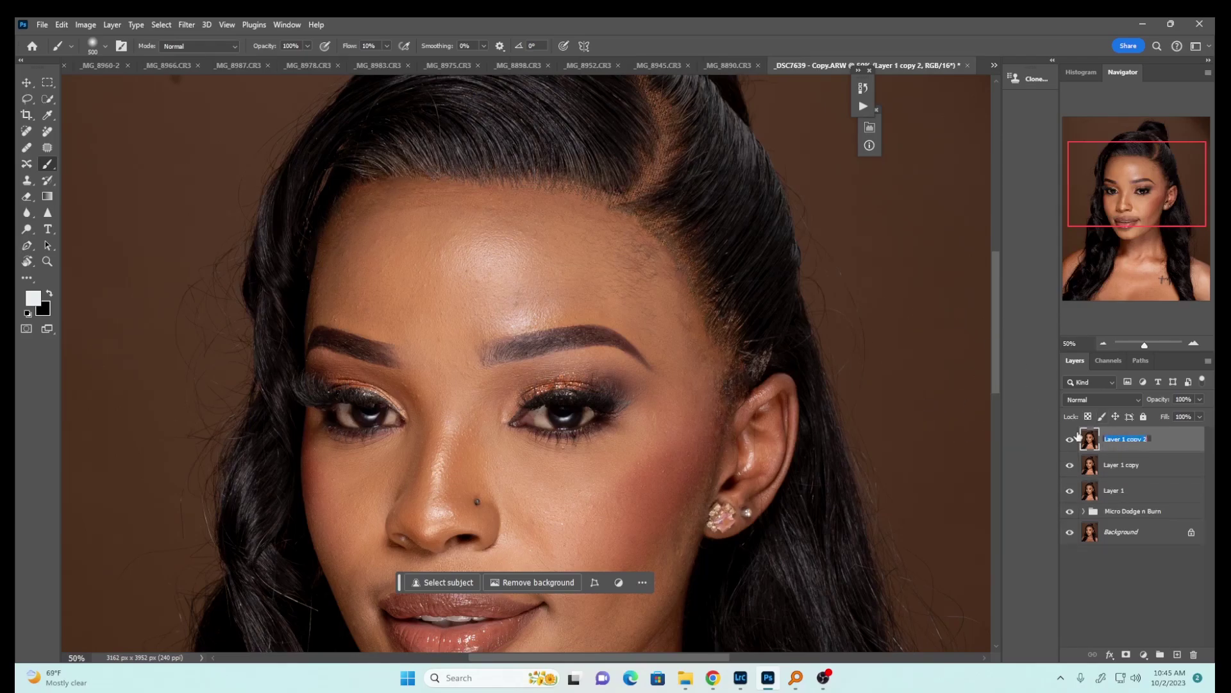
type("texture")
left_click(1122, 466)
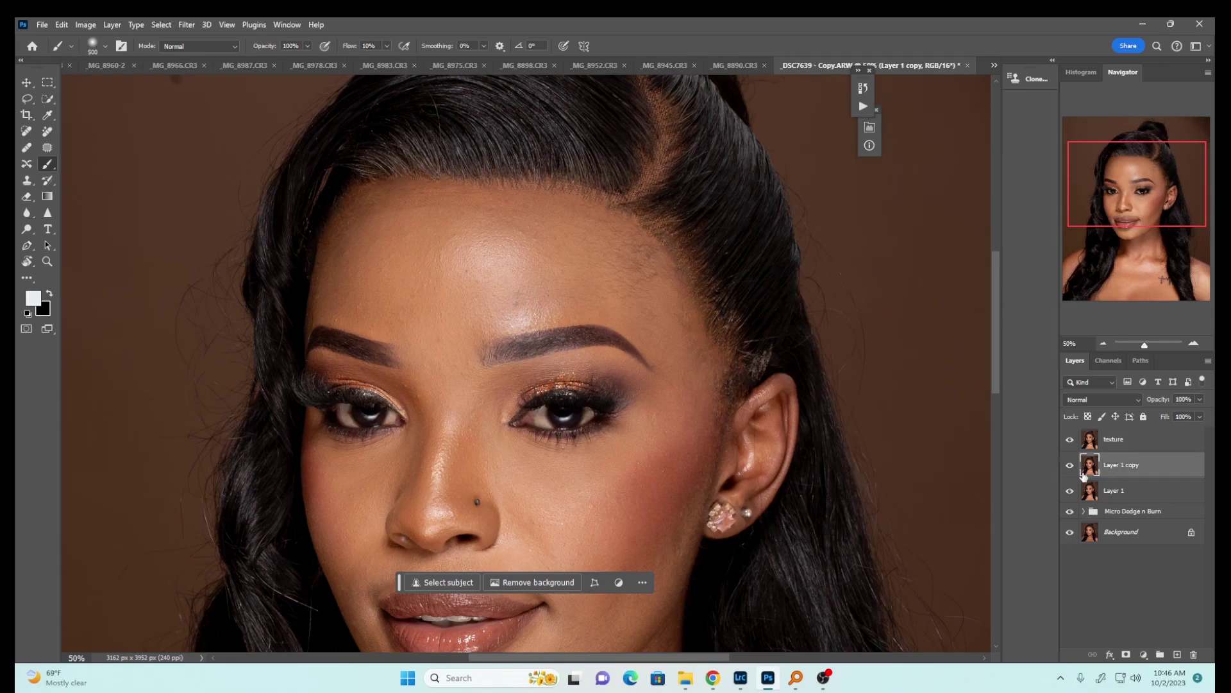
double_click(1124, 466)
type("d")
type("olor")
key("Return")
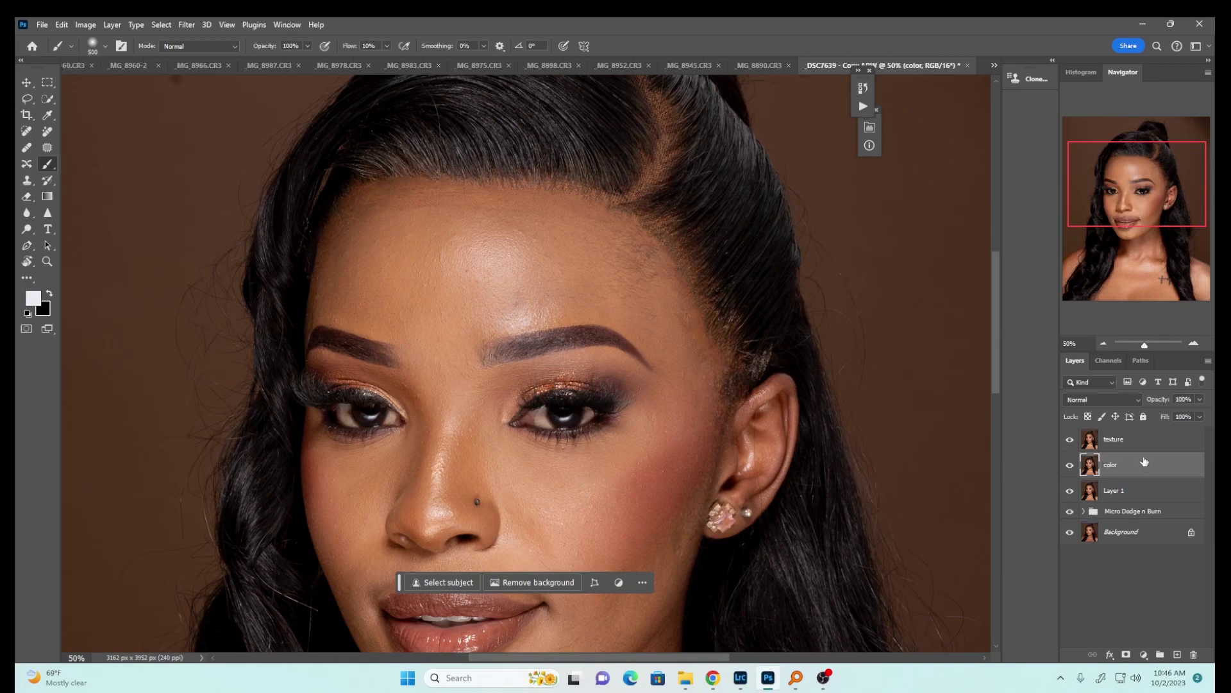
Step: Hide the texture layer and apply Dust & Scratches to the color layer with a 10-pixel radius and threshold 0
left_click(1075, 442)
left_click(1069, 440)
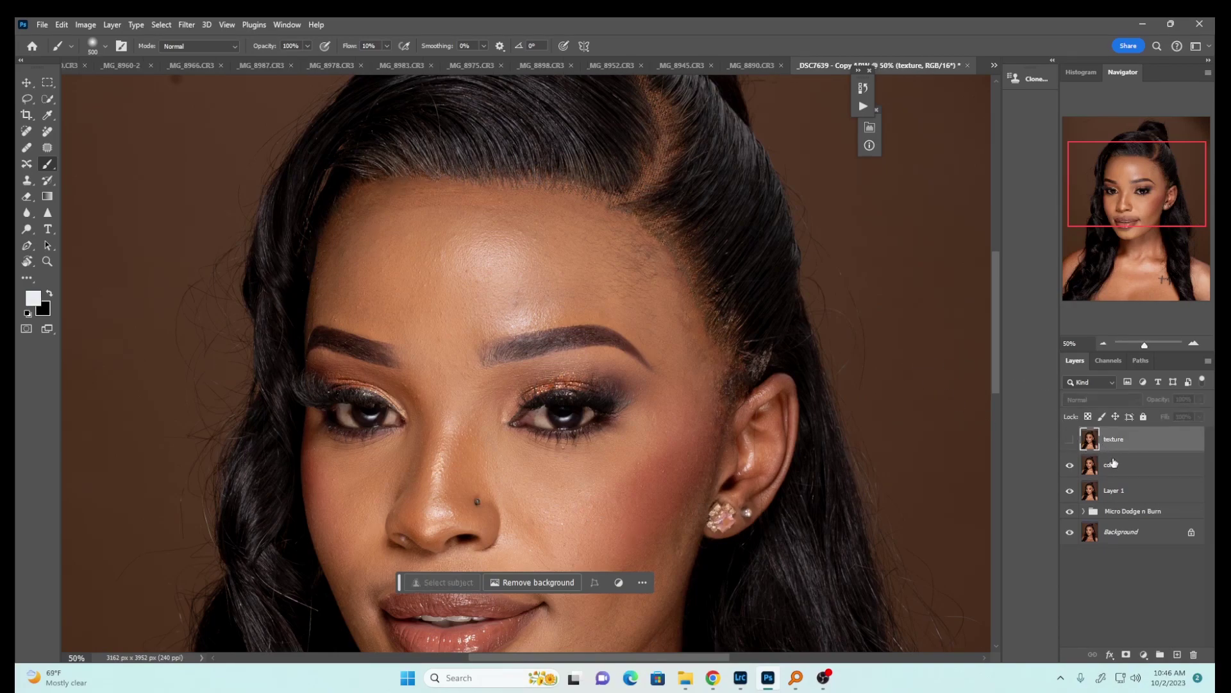
left_click(1119, 468)
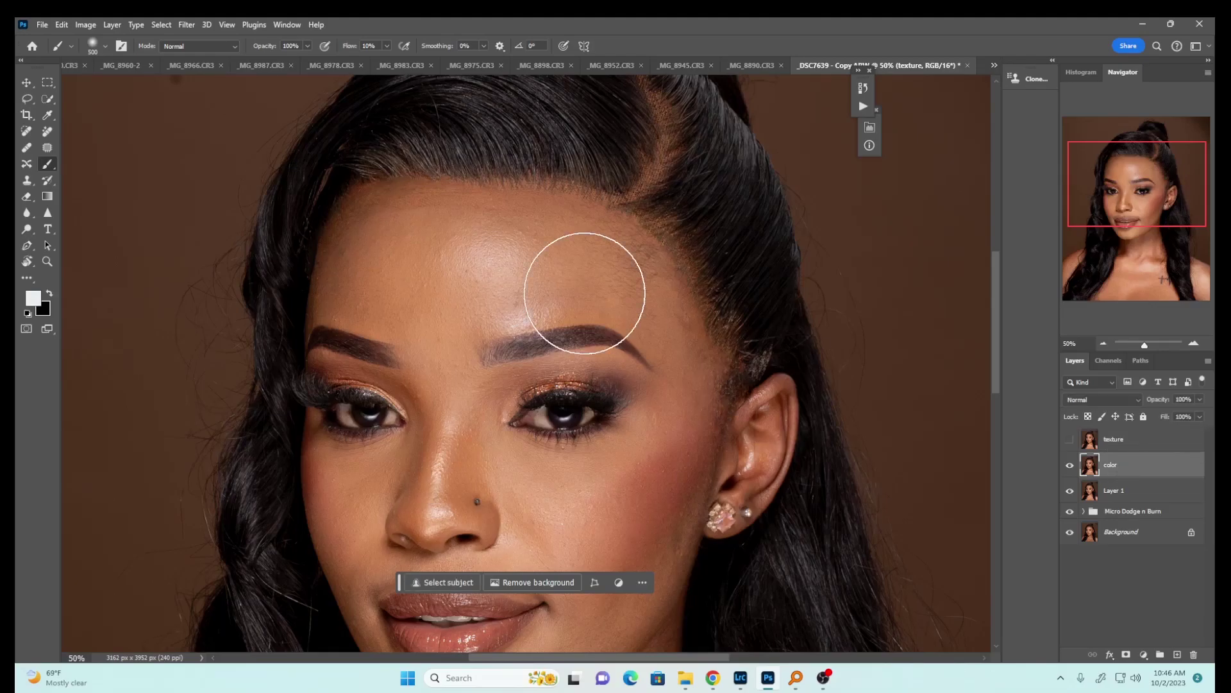
left_click(186, 24)
mouse_move(214, 190)
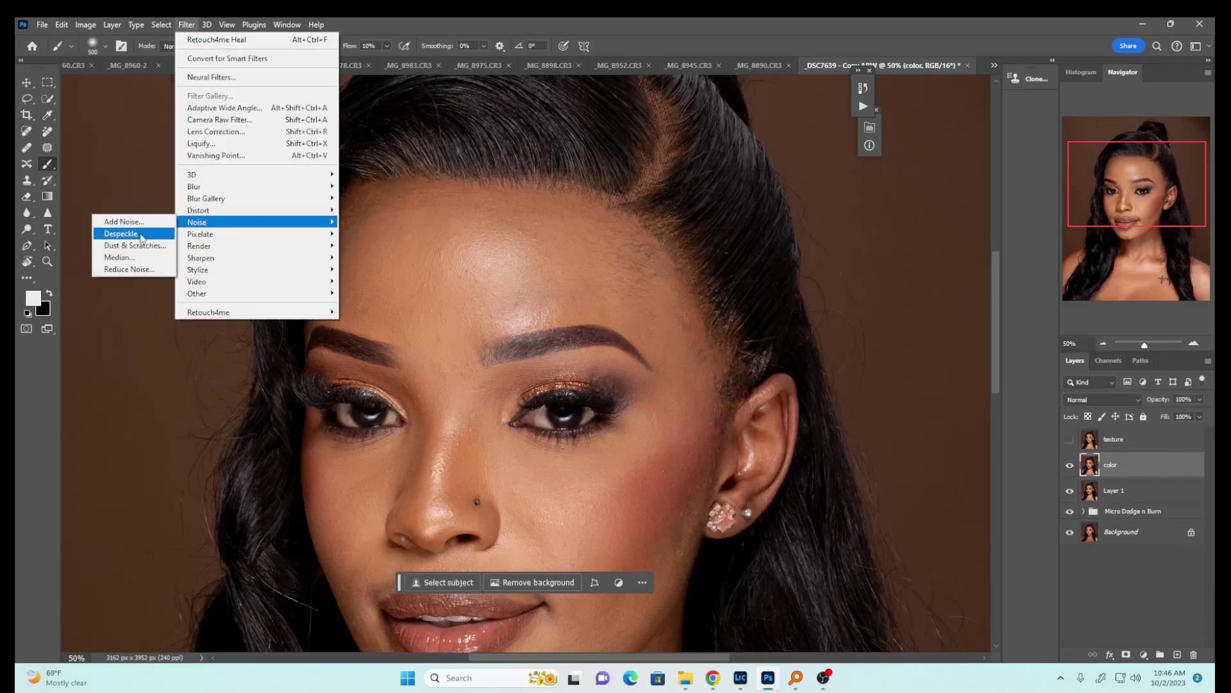
left_click(135, 244)
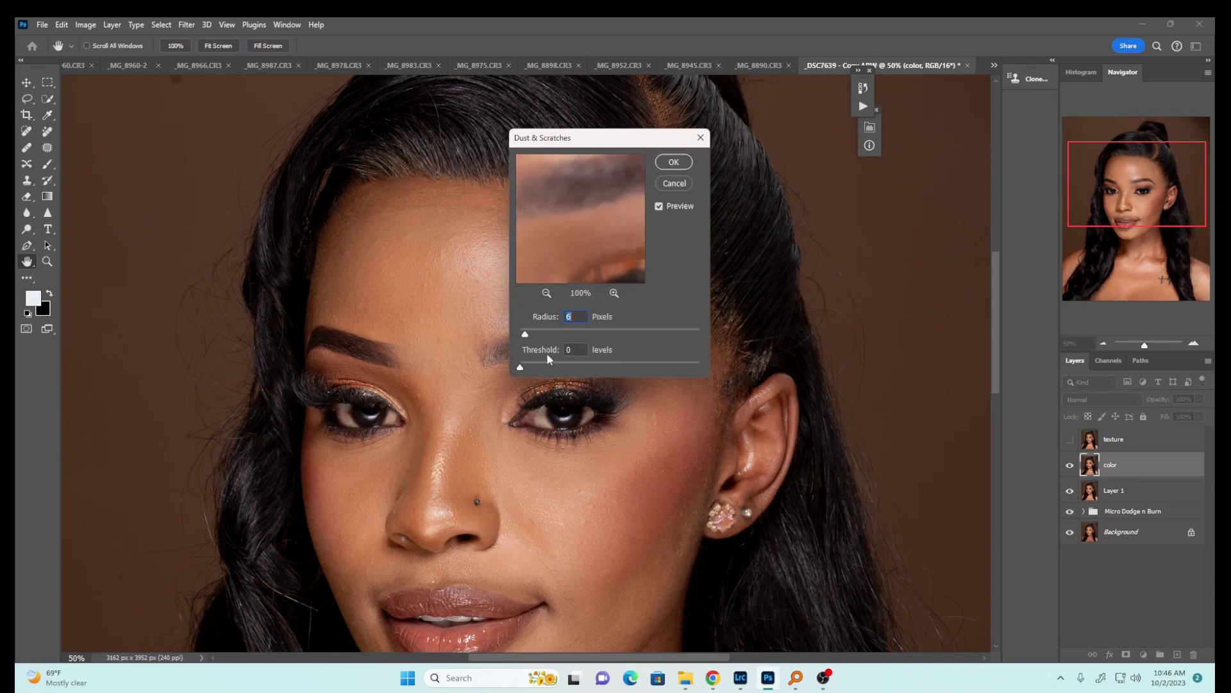
left_click(530, 363)
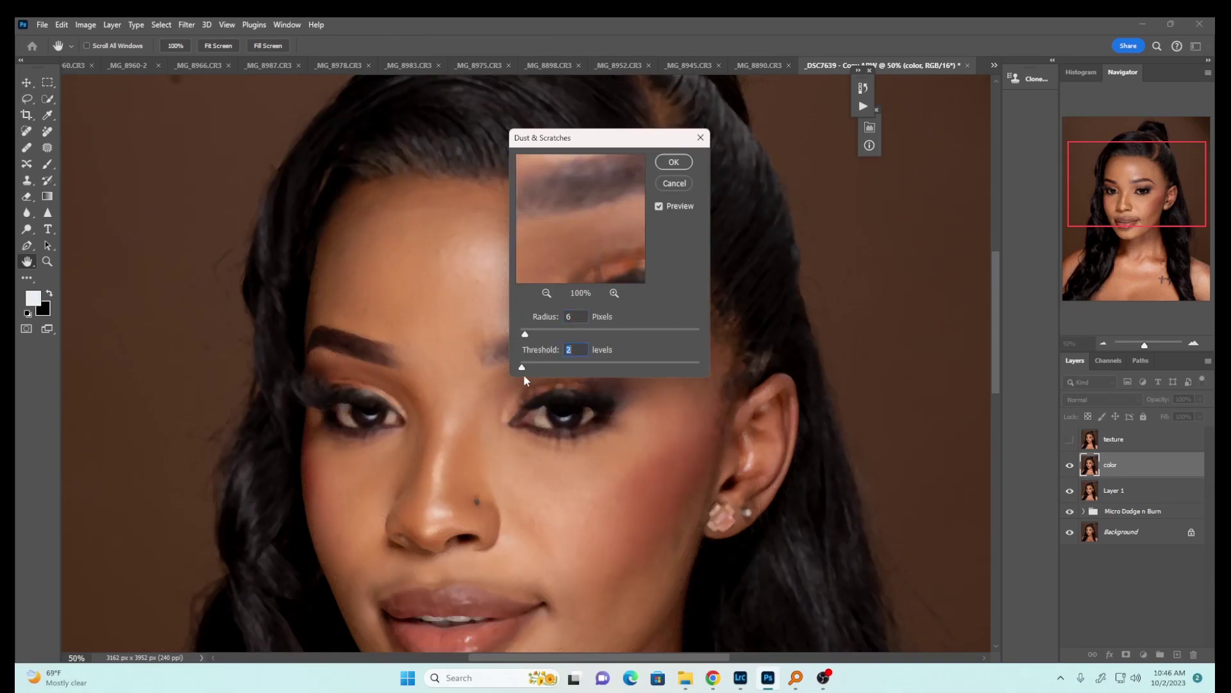
left_click_drag(530, 368, 512, 368)
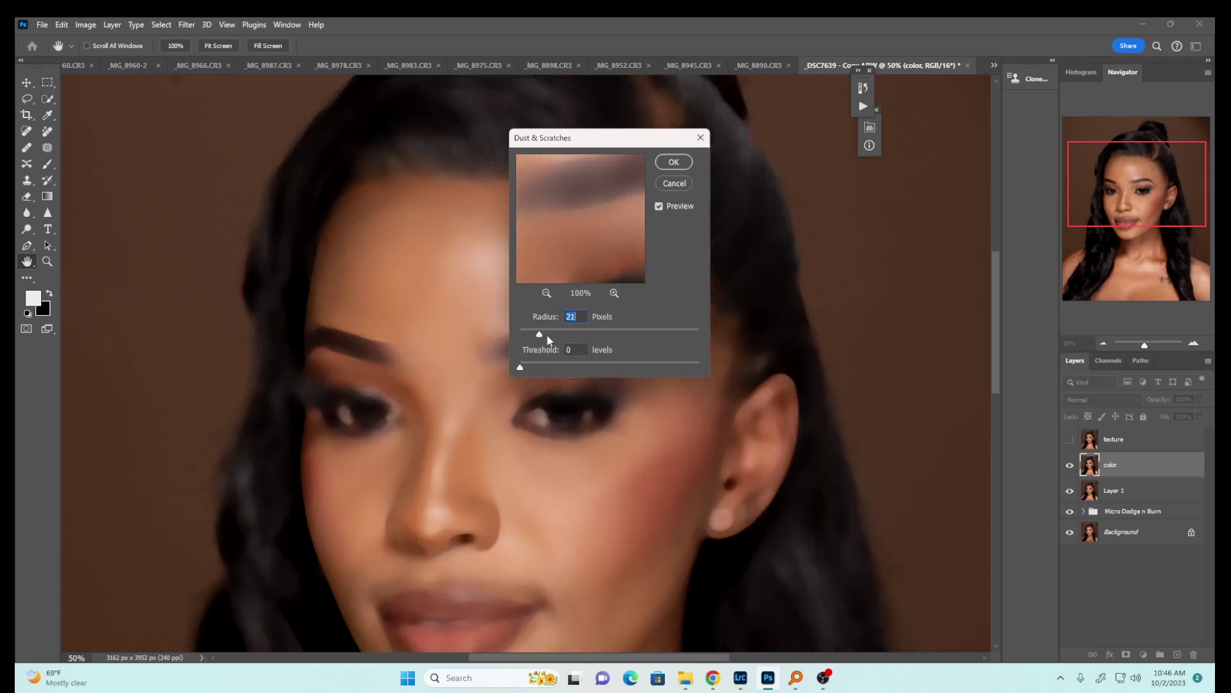
left_click_drag(539, 337, 532, 332)
left_click(545, 293)
type("10")
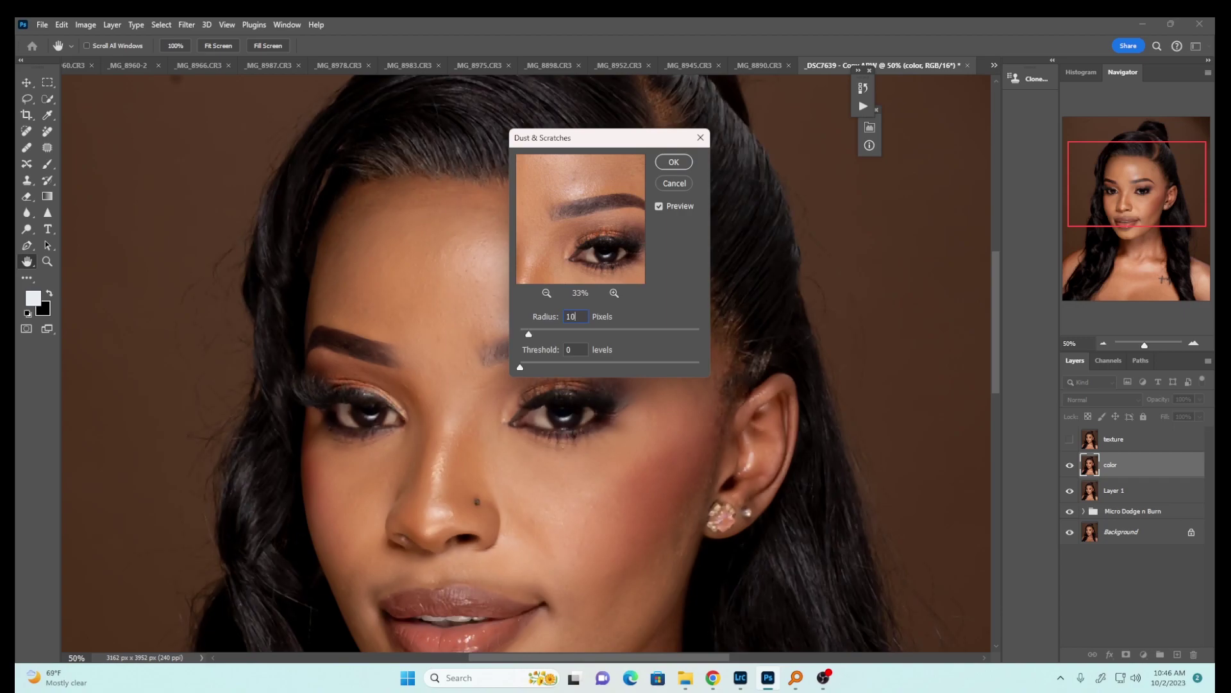
left_click(674, 163)
key("b")
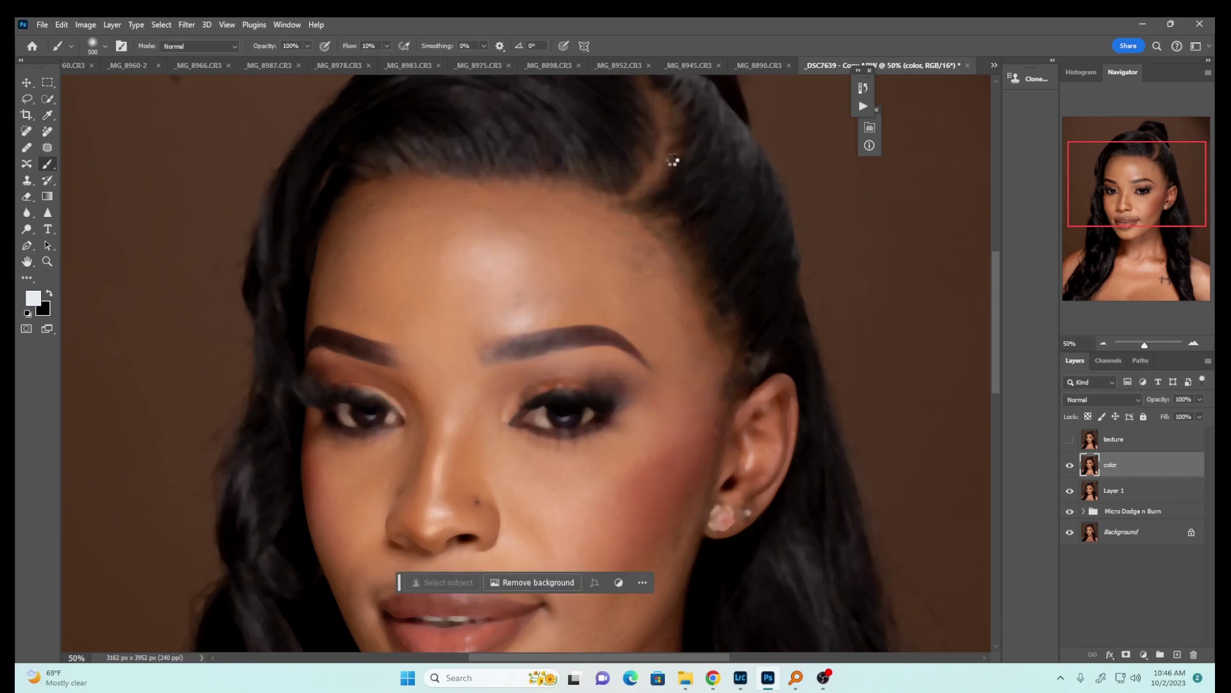
Step: Make the texture layer visible again and select it
left_click(1069, 440)
left_click(1119, 446)
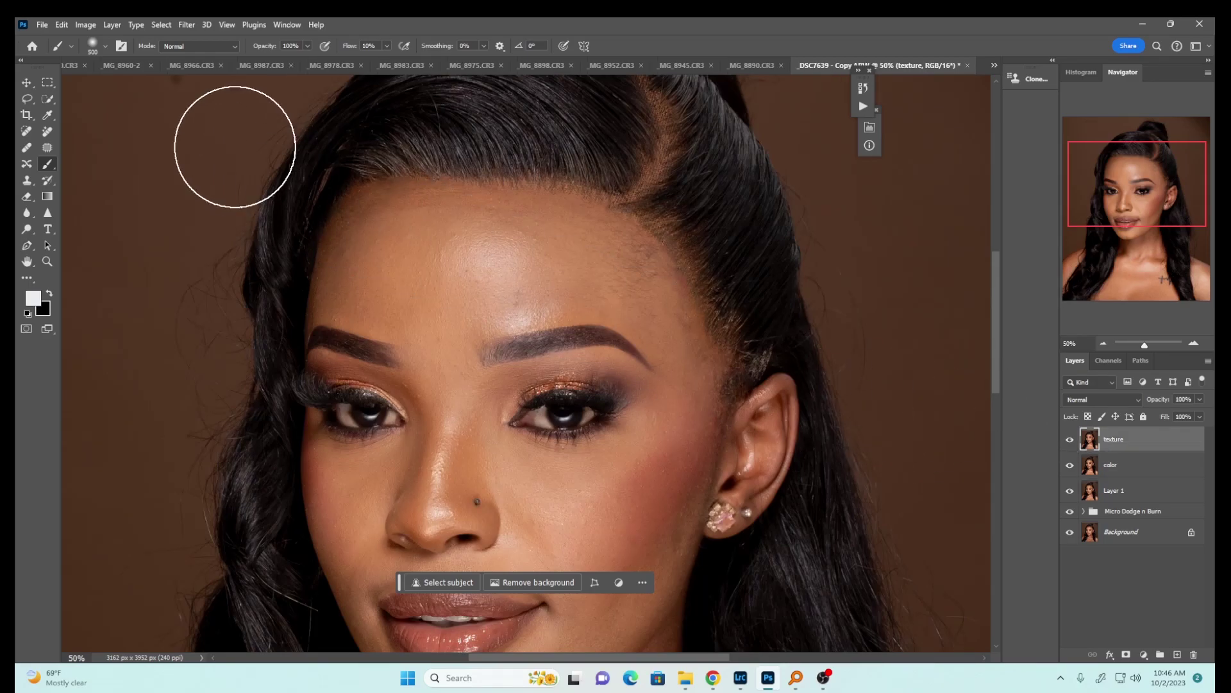
left_click(86, 25)
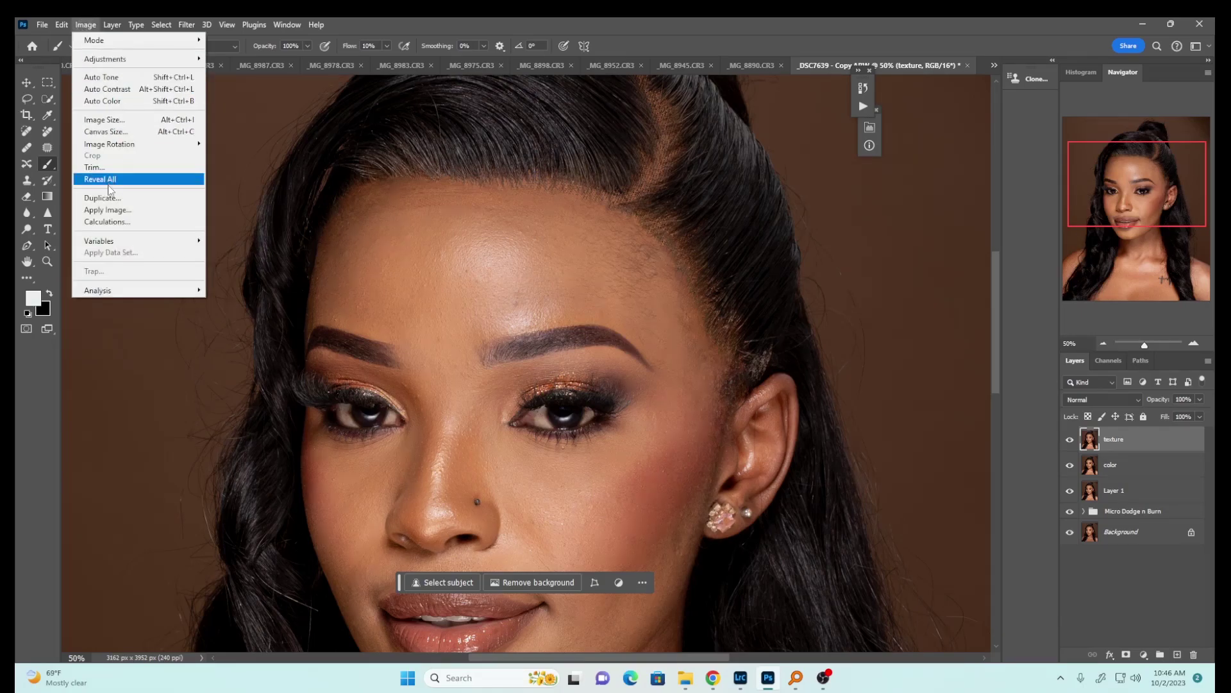
left_click(107, 221)
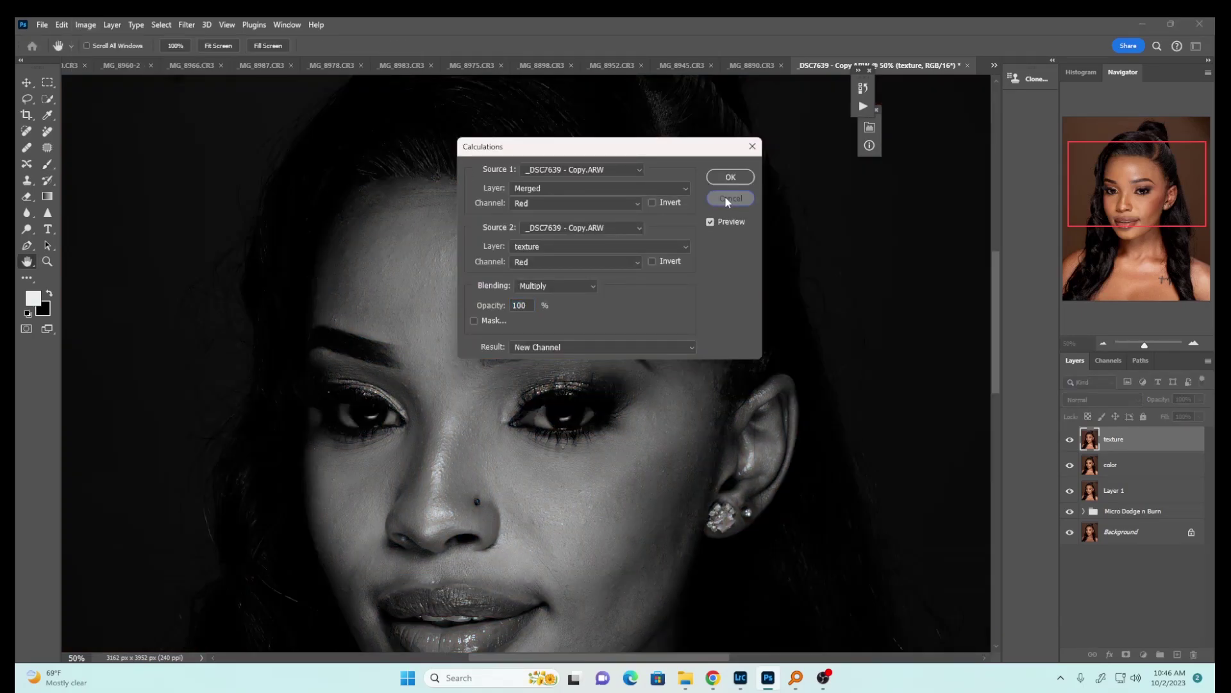
left_click(730, 198)
Step: Use Apply Image on the texture layer with the color layer as source, Subtract blending, scale 2 and offset 128
left_click(85, 24)
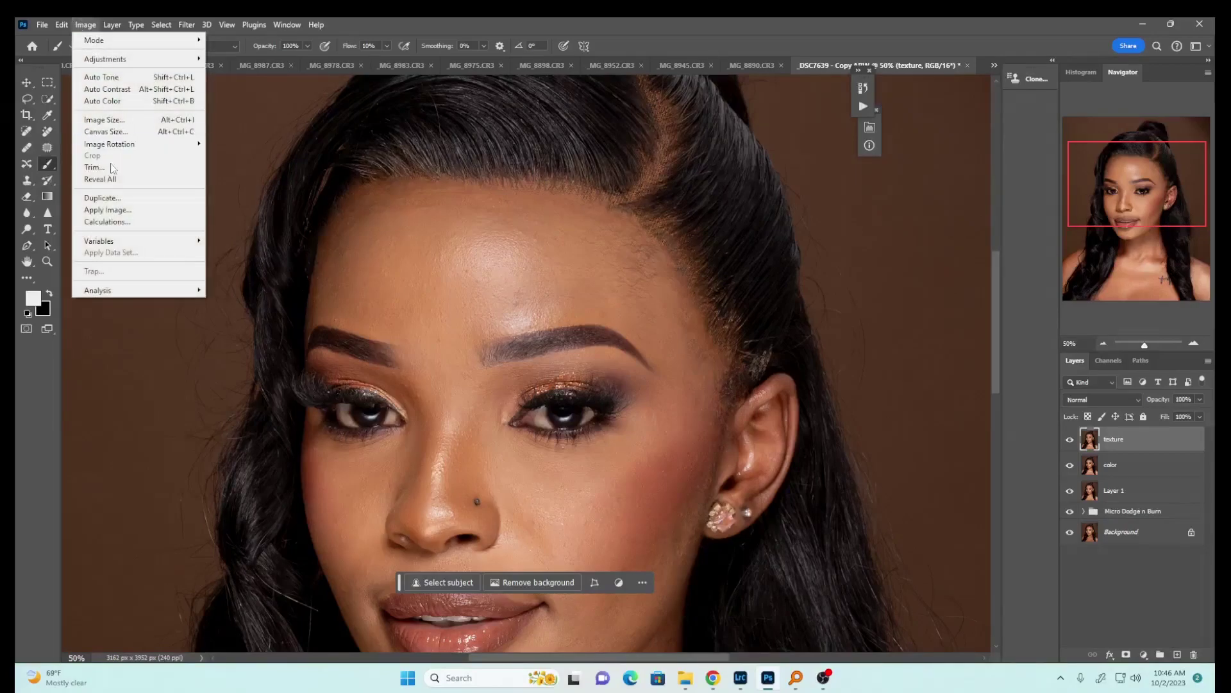
left_click(107, 209)
left_click(567, 203)
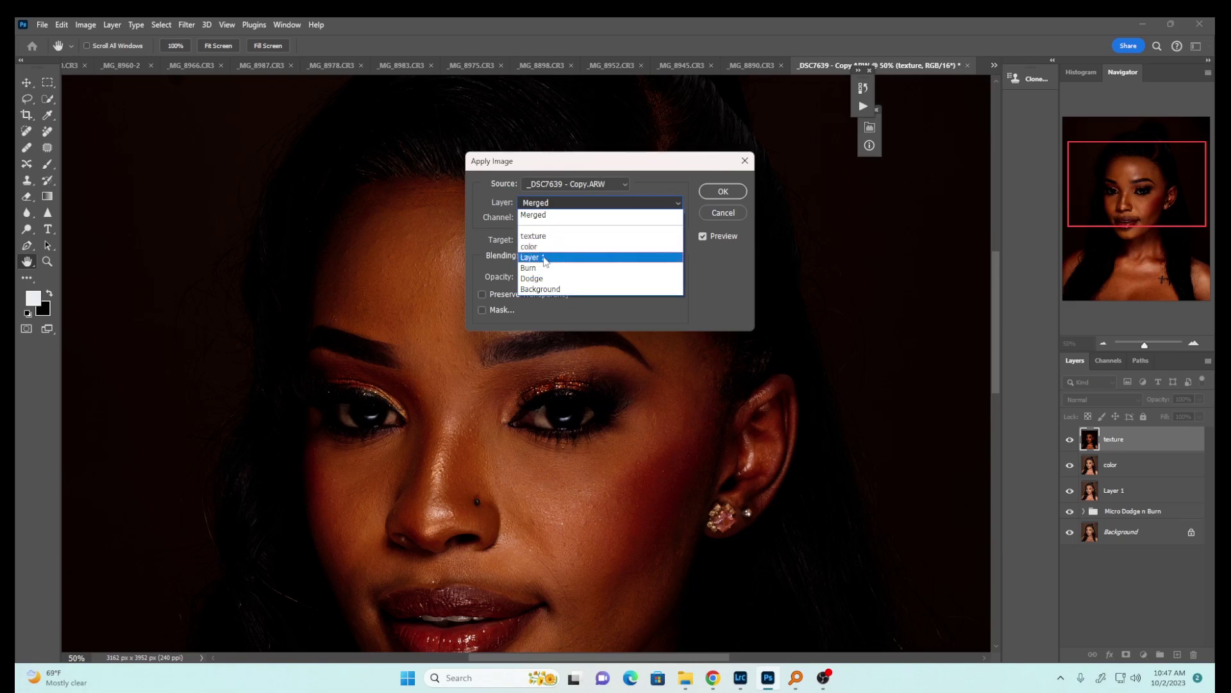
left_click(544, 249)
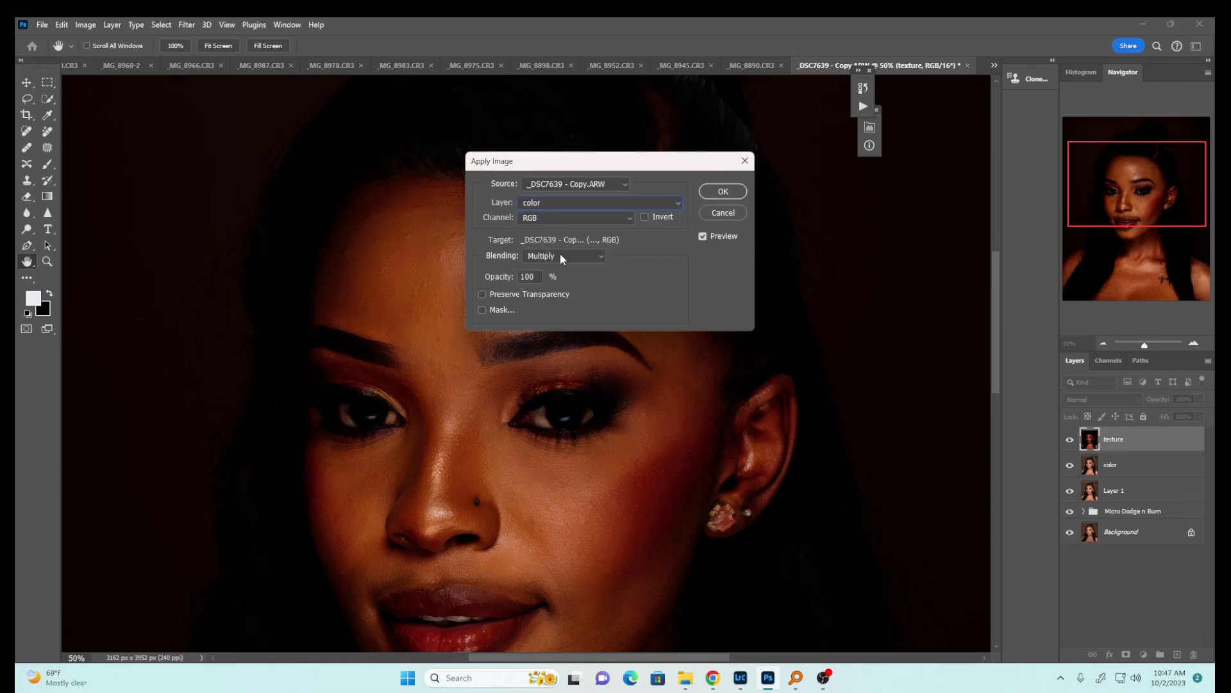
left_click(560, 255)
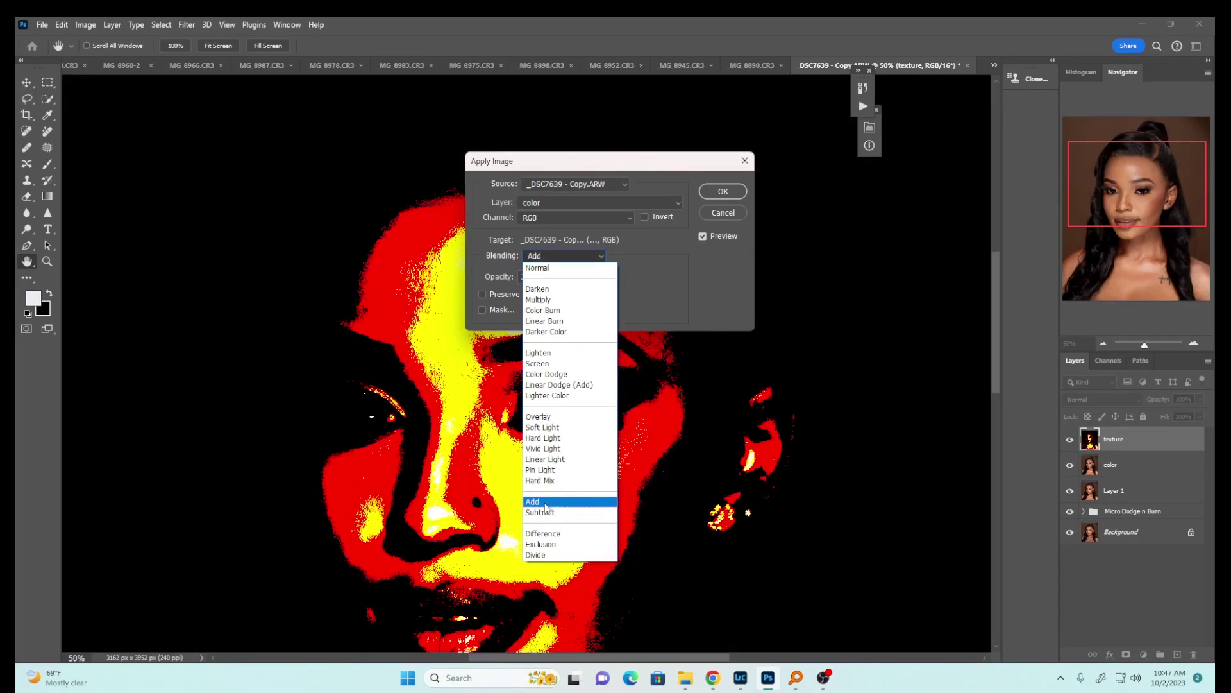
left_click(540, 512)
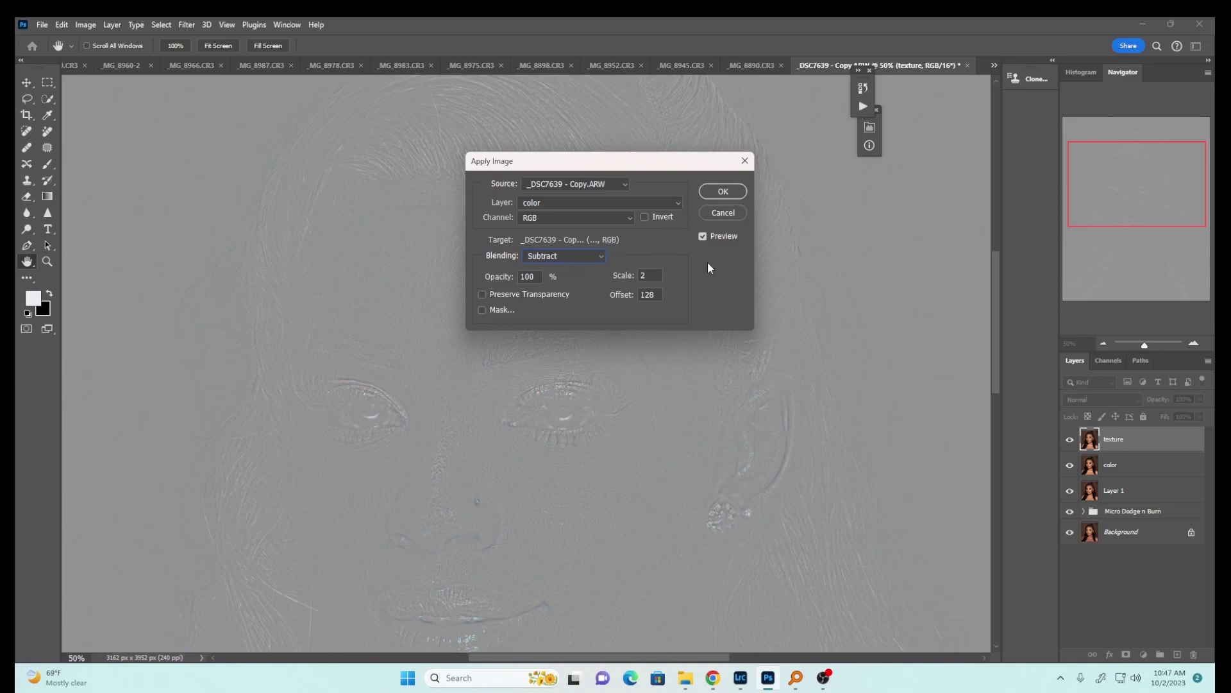
left_click(723, 191)
Step: Set the texture layer's blend mode to Linear Light
key("b")
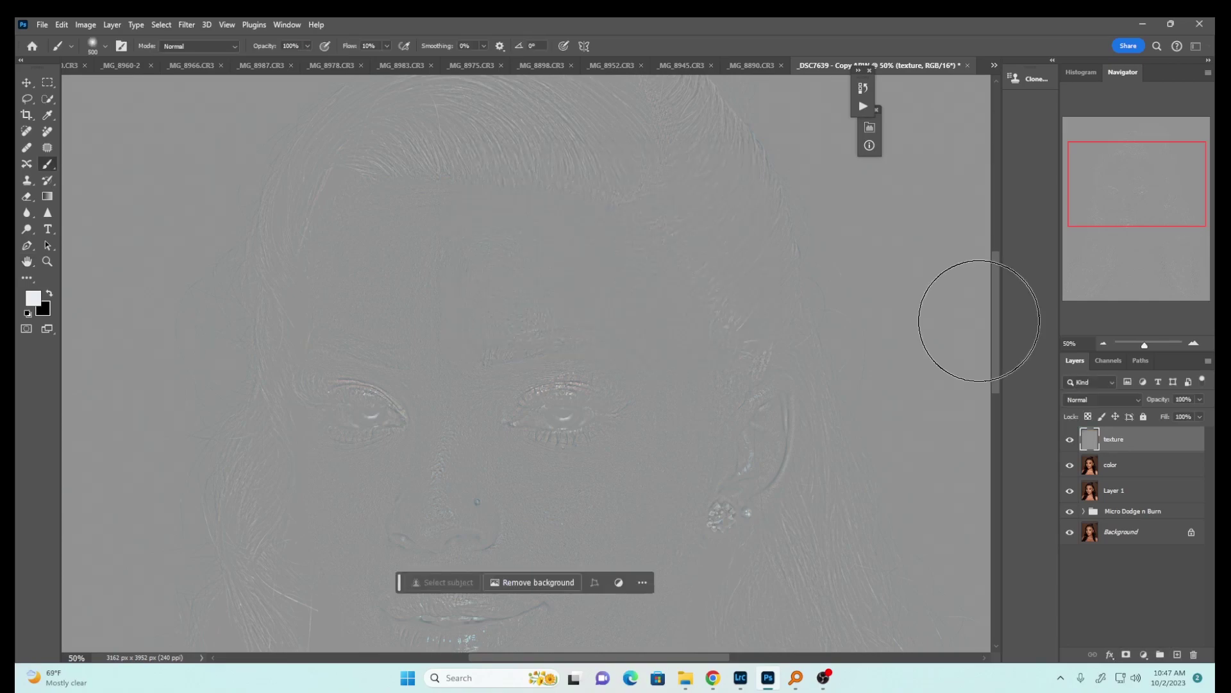
left_click(1104, 398)
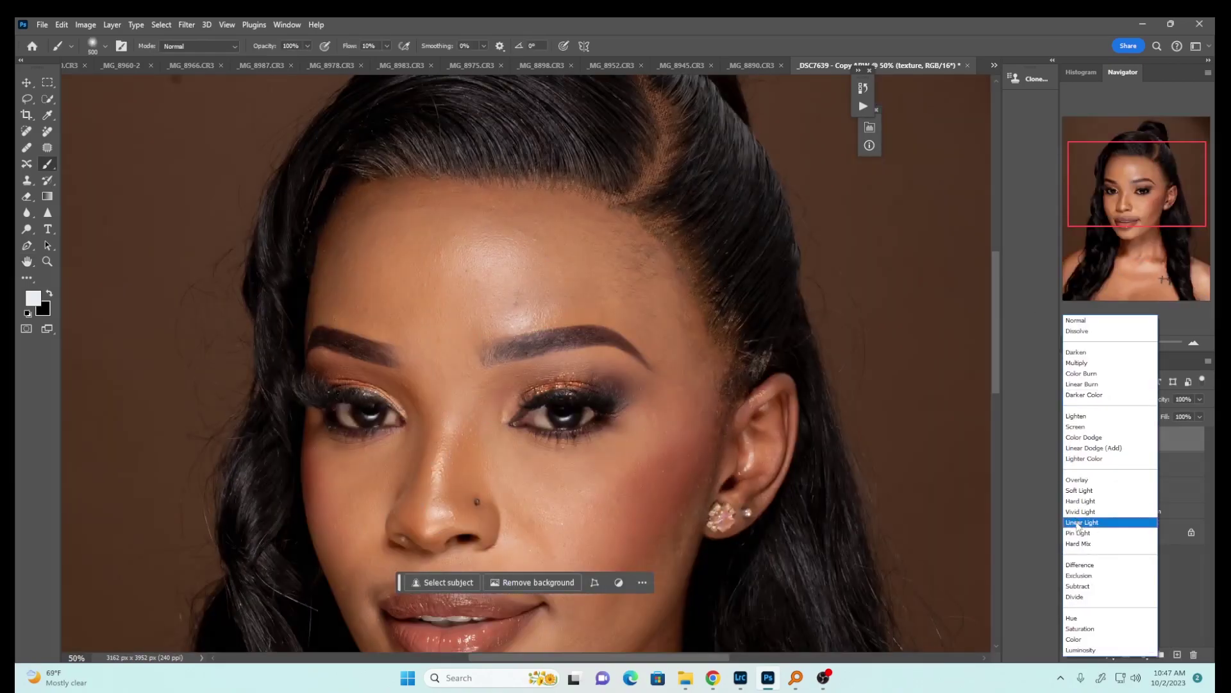
left_click(1082, 522)
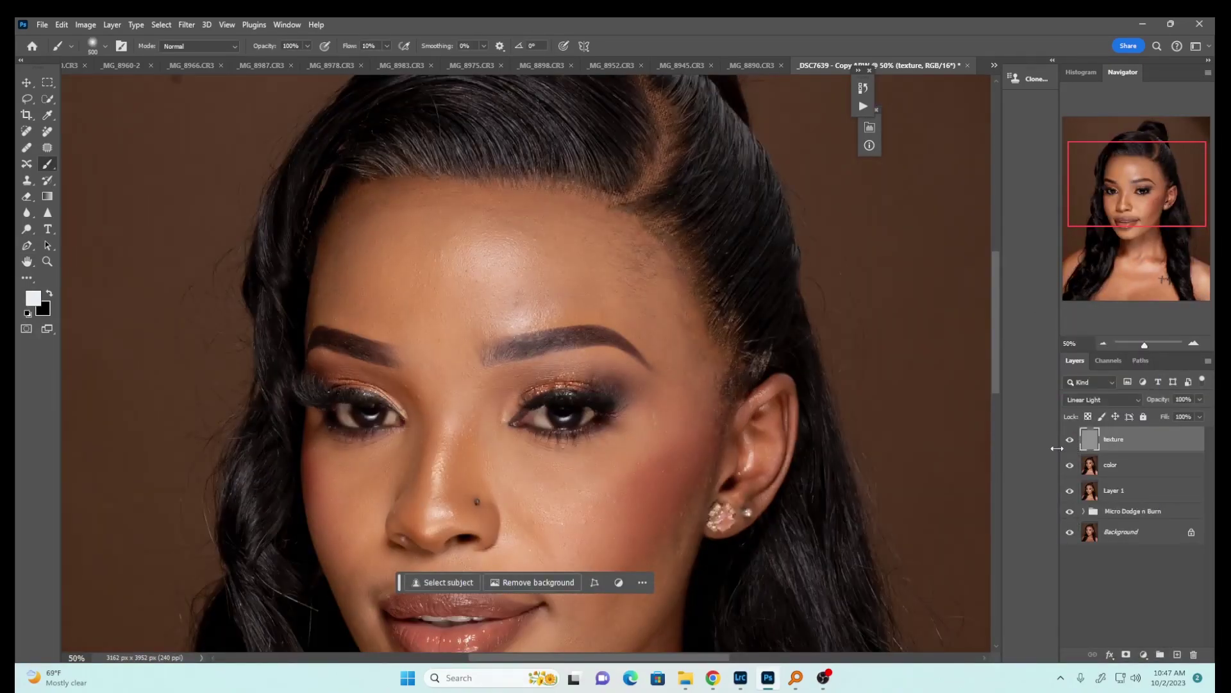
Step: Add a Black & White adjustment layer above the texture layer and lower its Reds to about -72
scroll(995, 368, "down", 2)
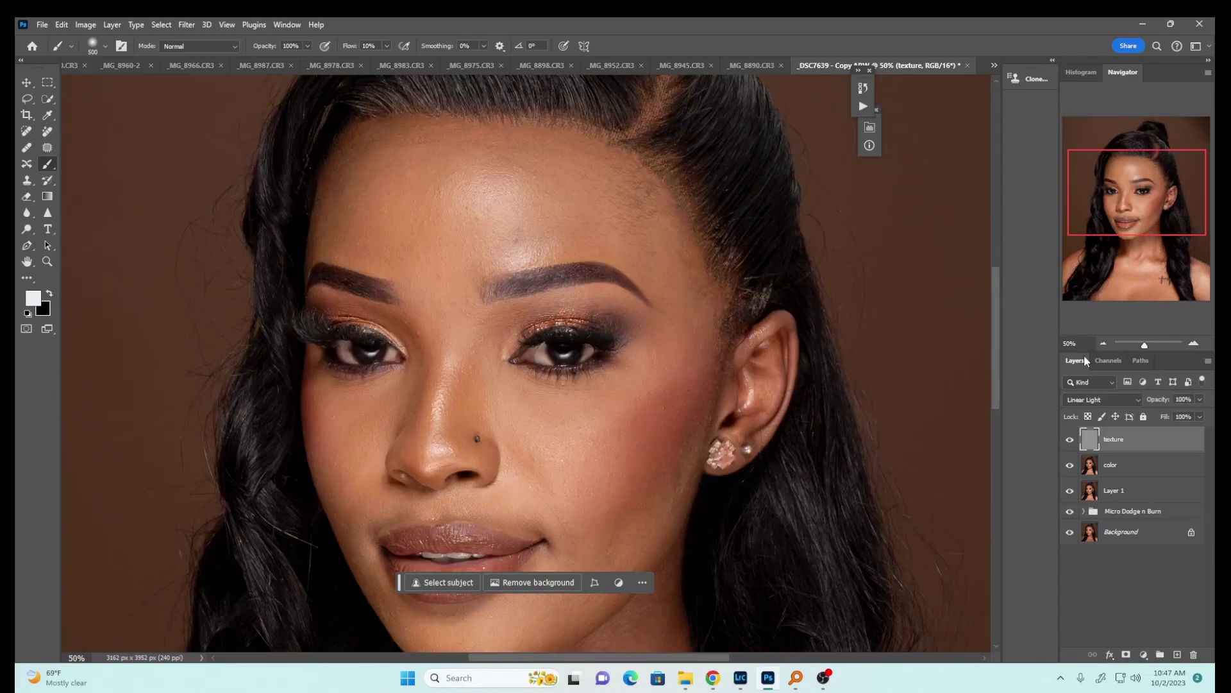
left_click(1102, 343)
left_click(1101, 344)
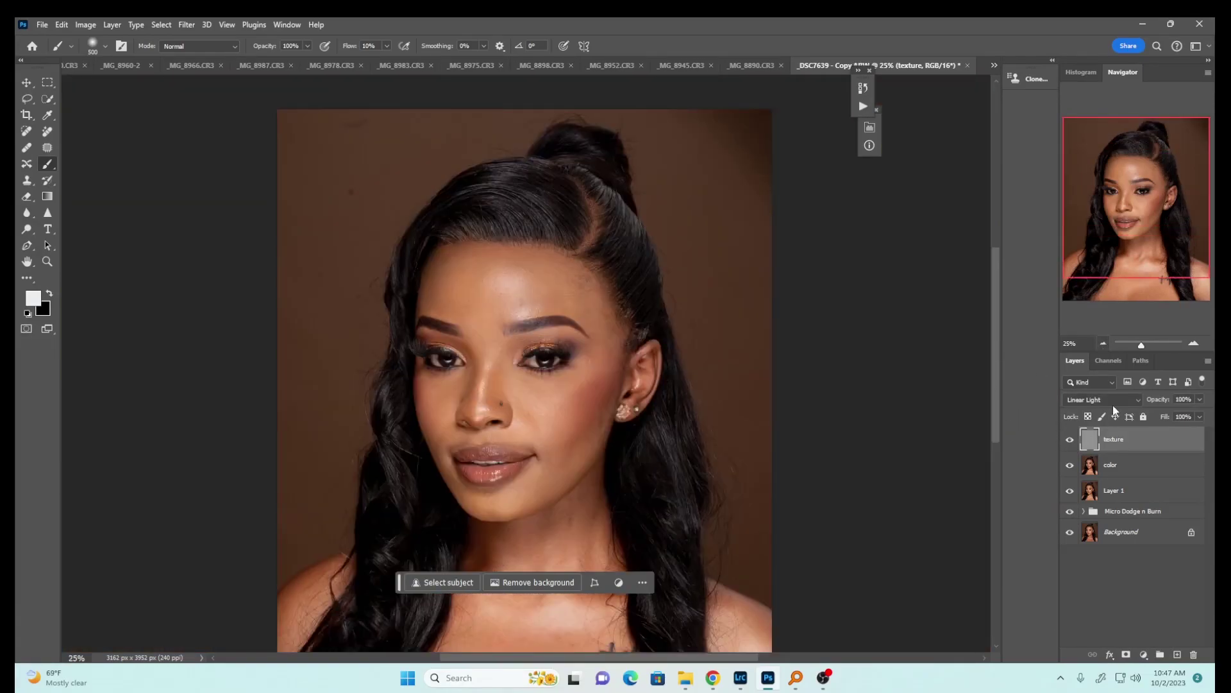
left_click(1144, 654)
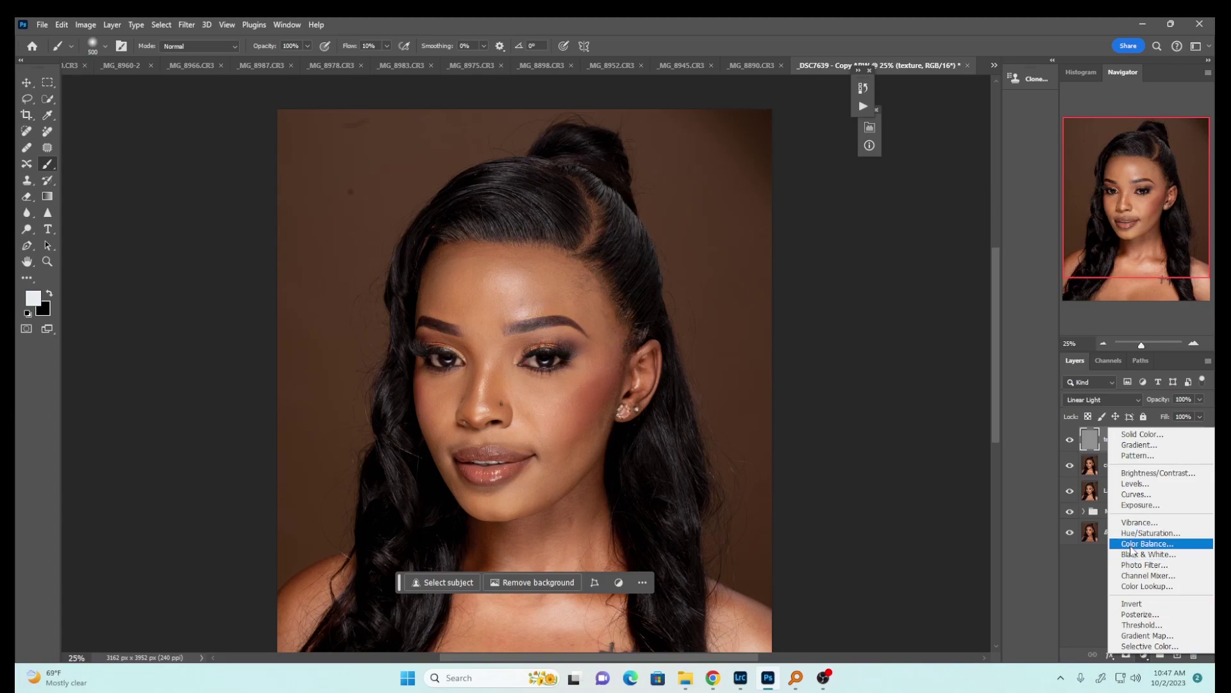
left_click(1128, 554)
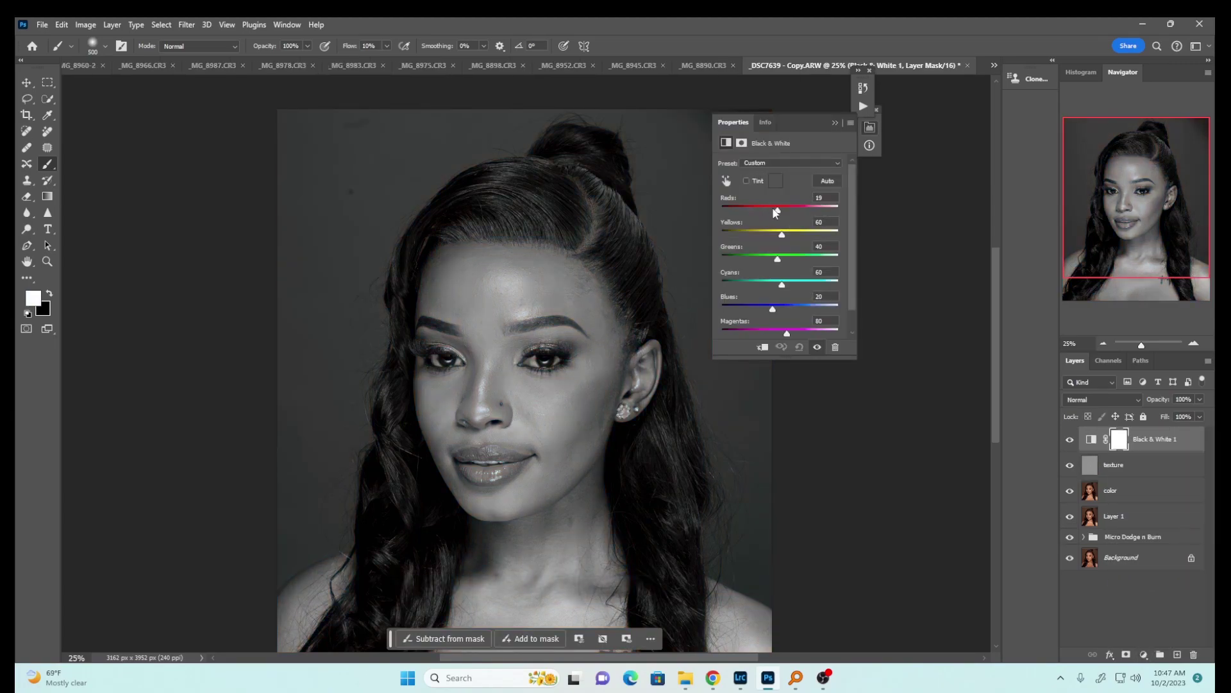
left_click_drag(777, 208, 753, 209)
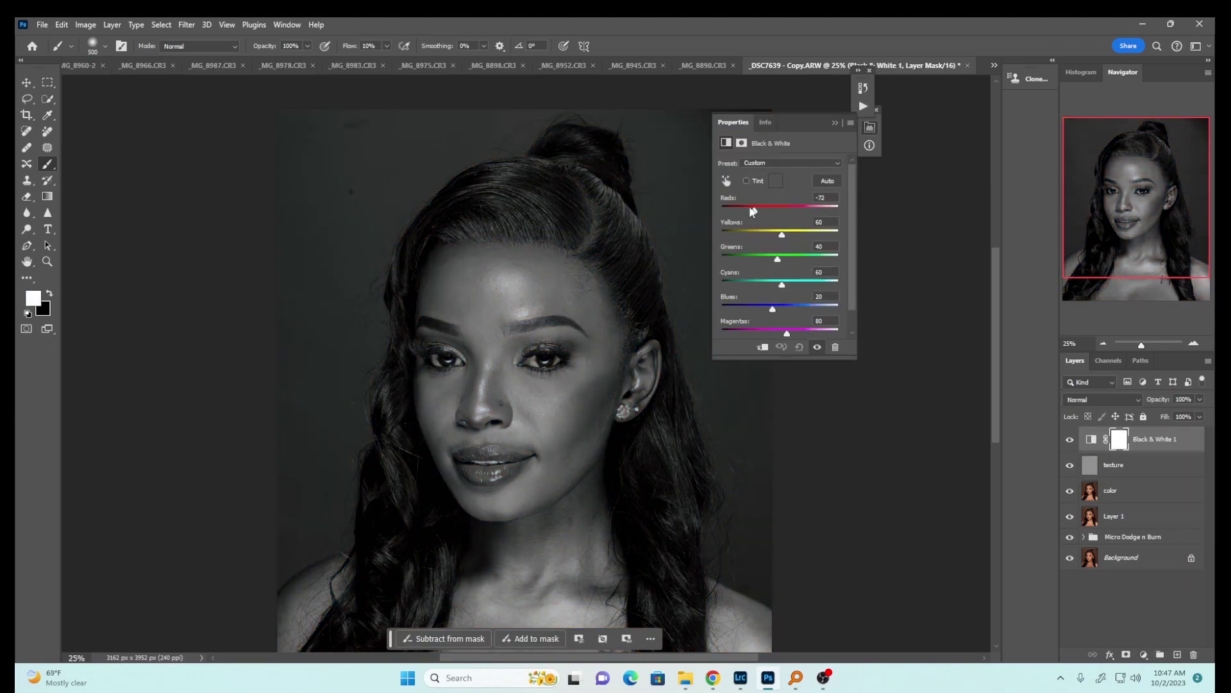
left_click(835, 122)
Step: Select the color layer and rotate the canvas view counterclockwise to frame the forehead for brushing
left_click(1114, 492)
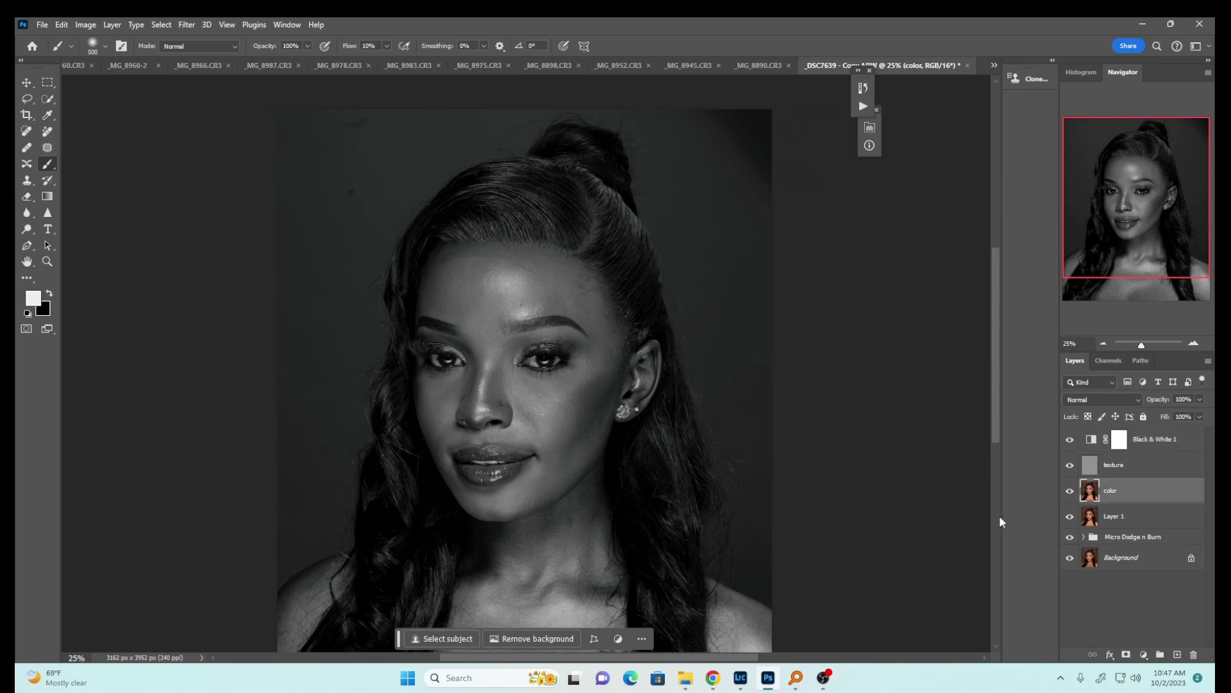
key("ctrl+plus")
key("ctrl+plus")
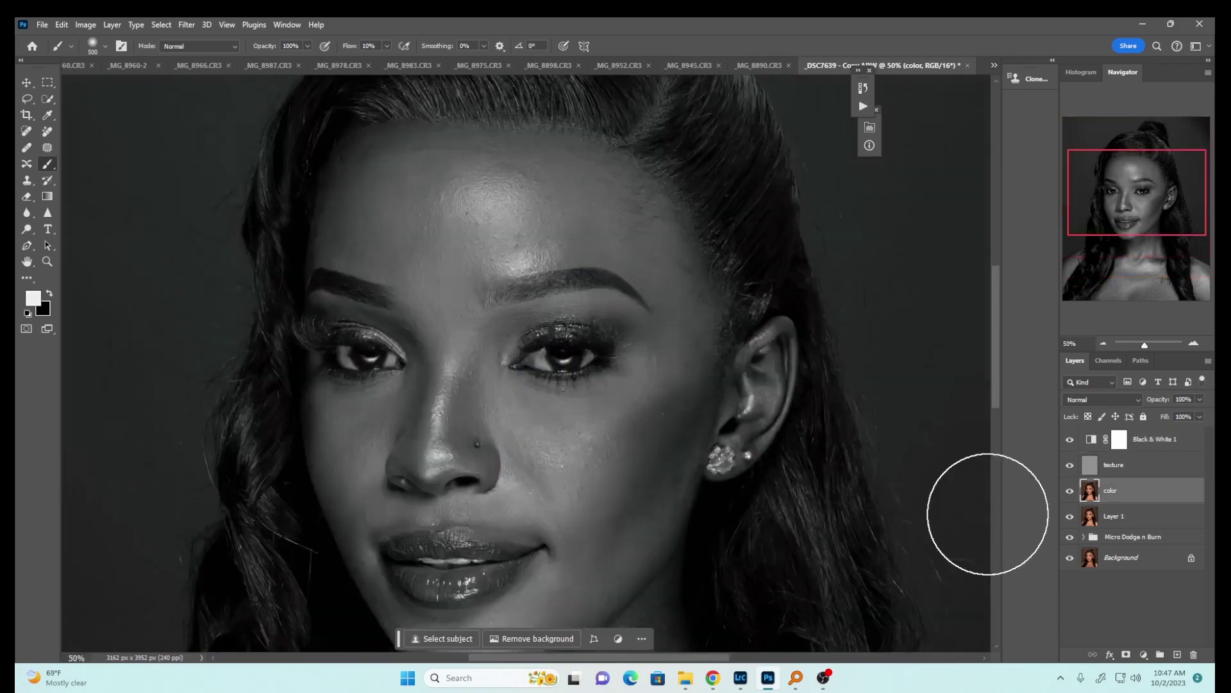
scroll(996, 345, "up", 3)
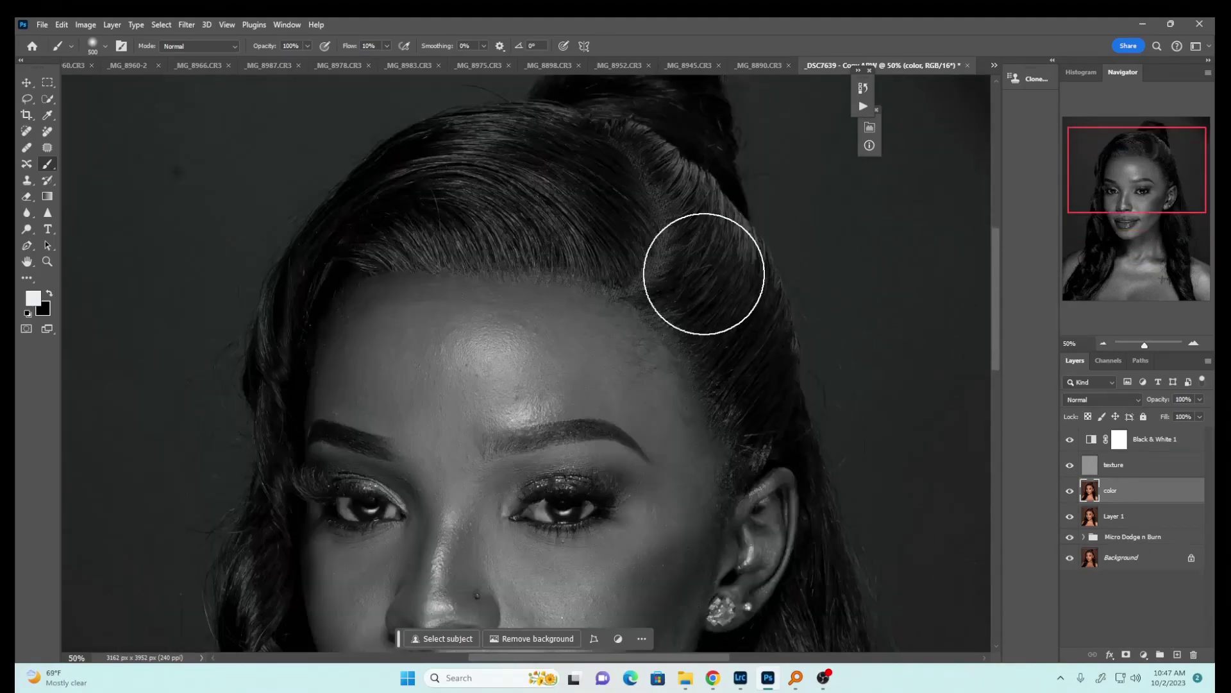
key("bracketleft")
key("bracketleft")
key("bracketleft")
key("bracketleft")
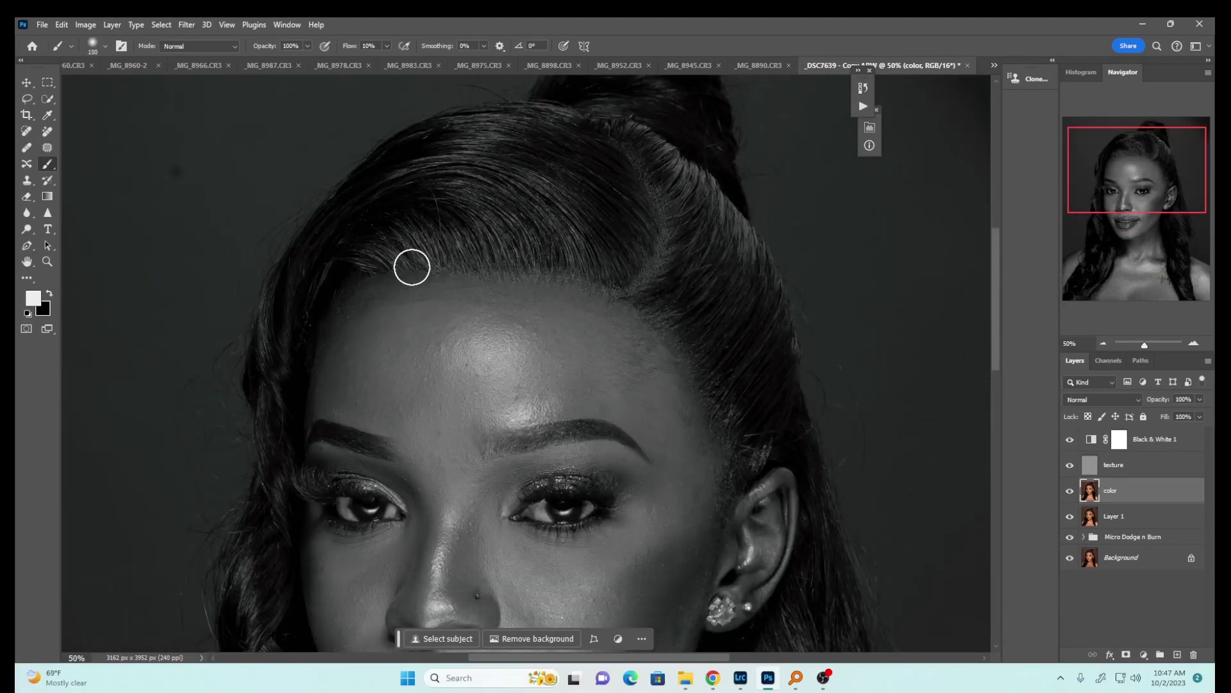
key("r")
mouse_move(410, 231)
left_mouse_down()
mouse_move(344, 308)
mouse_move(365, 353)
mouse_move(128, 347)
left_mouse_up()
key("b")
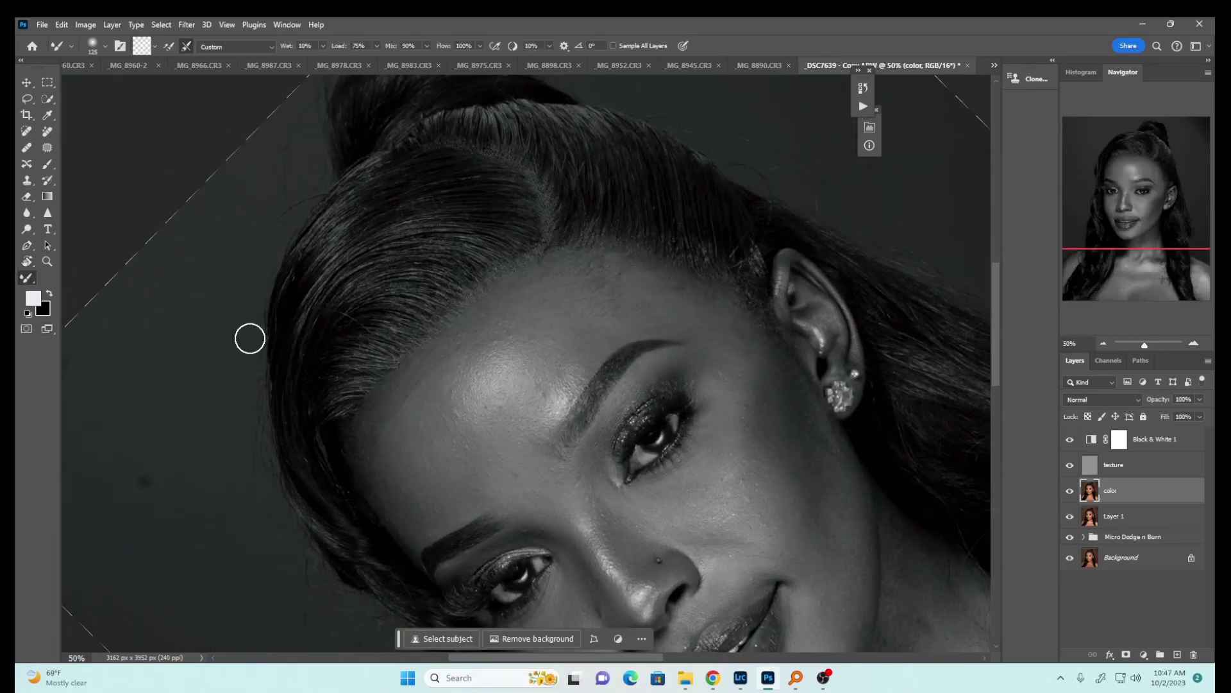
key("bracketright")
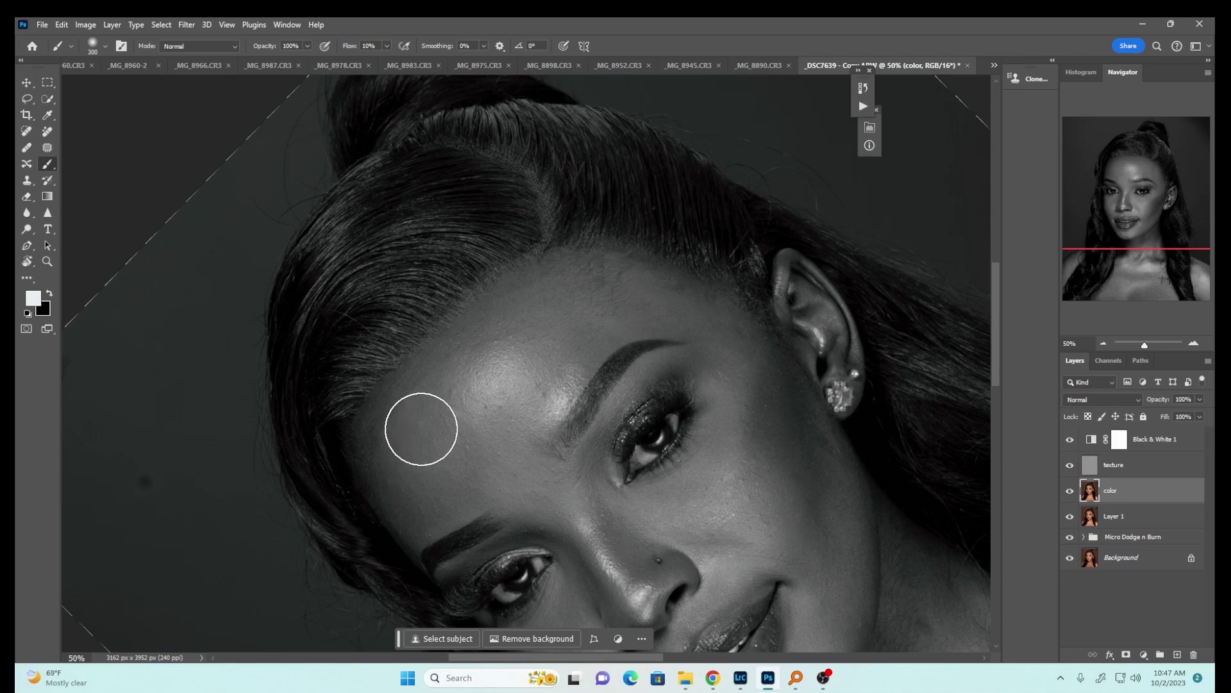
left_click(386, 462)
left_click(408, 506)
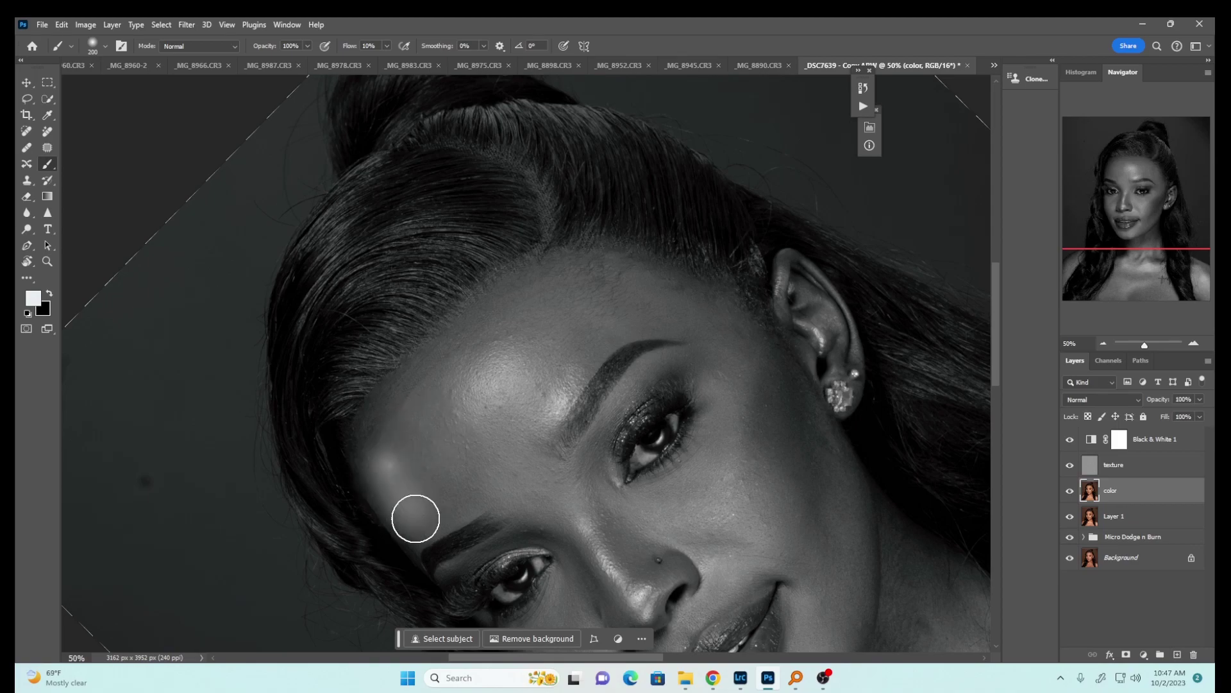
key("ctrl+z")
key("ctrl+z")
left_click(397, 487)
left_click(410, 497)
key("ctrl+z")
key("ctrl+z")
Step: Switch to the Mixer Brush at 200 px and clean the brush
key("shift+b")
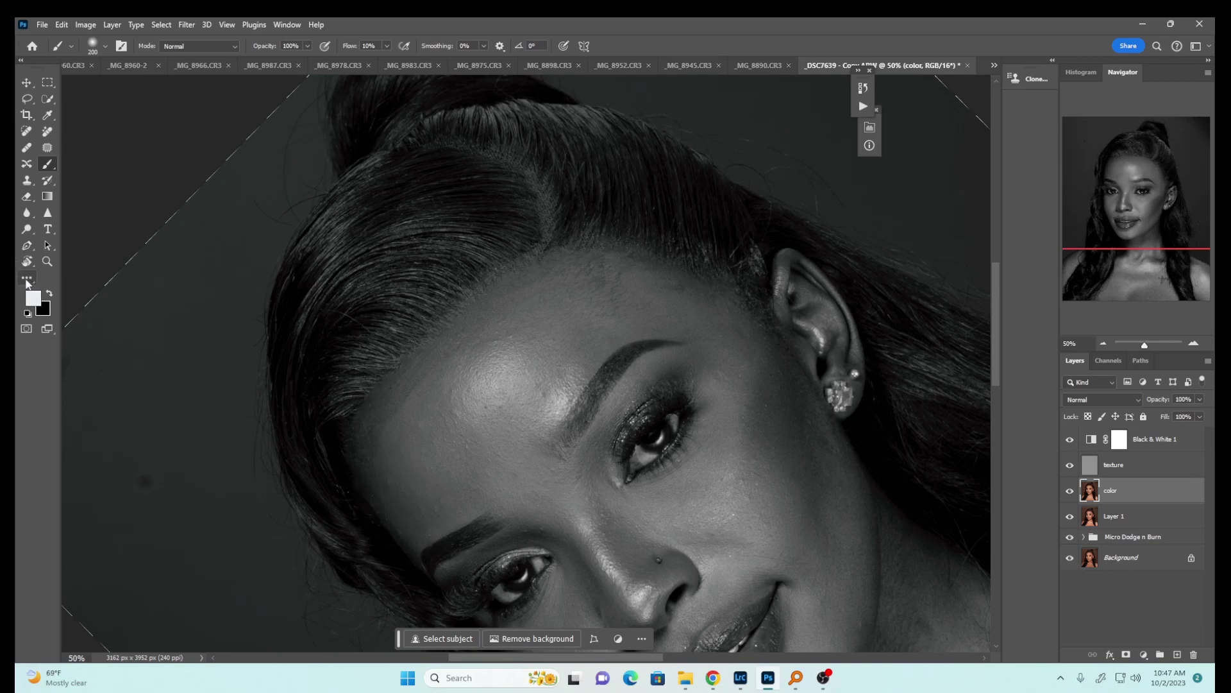
key("bracketright")
key("bracketright")
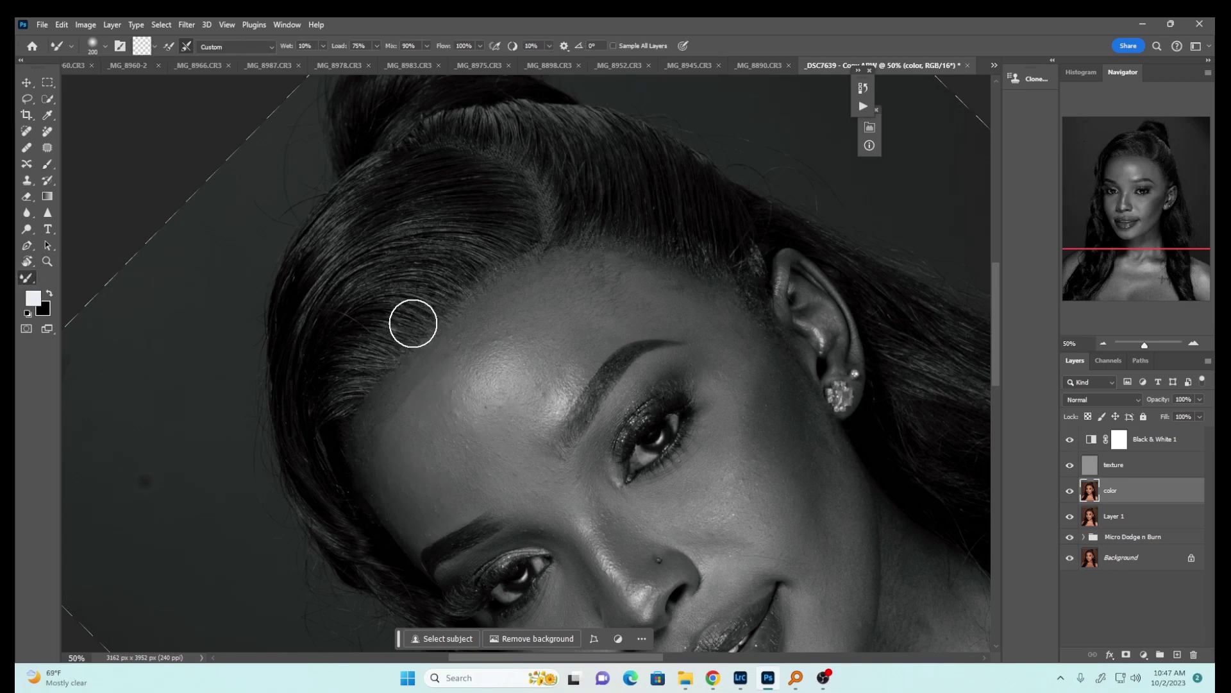
left_click(105, 47)
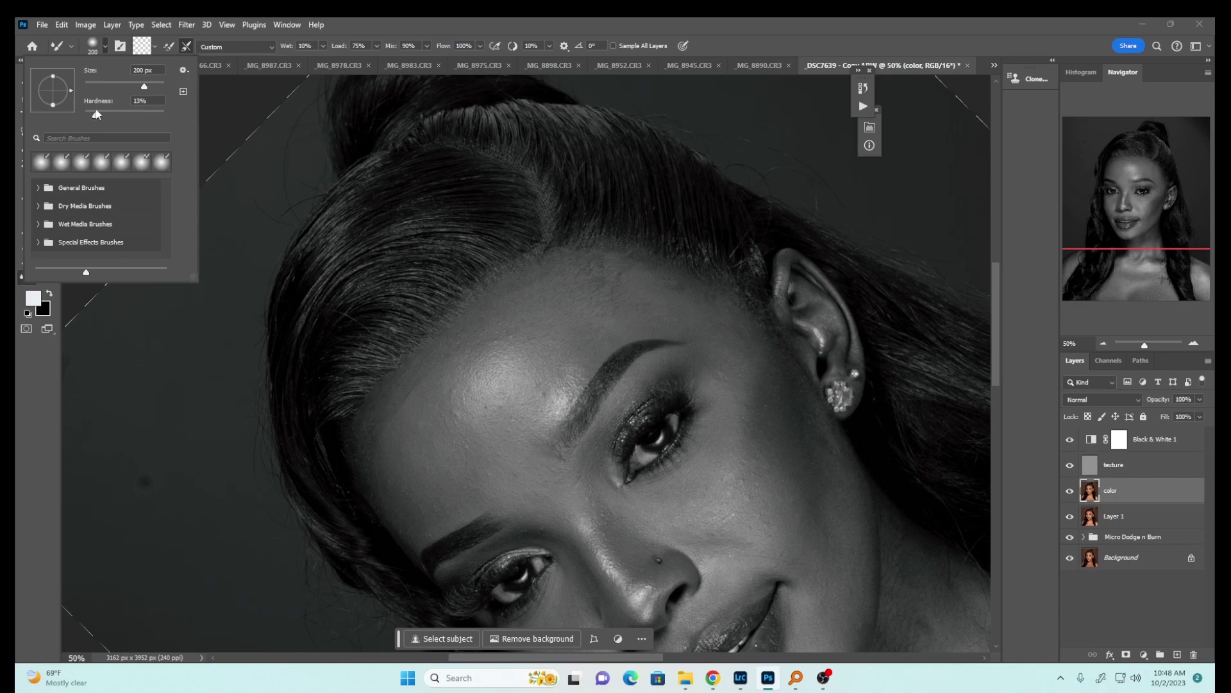
left_click(154, 46)
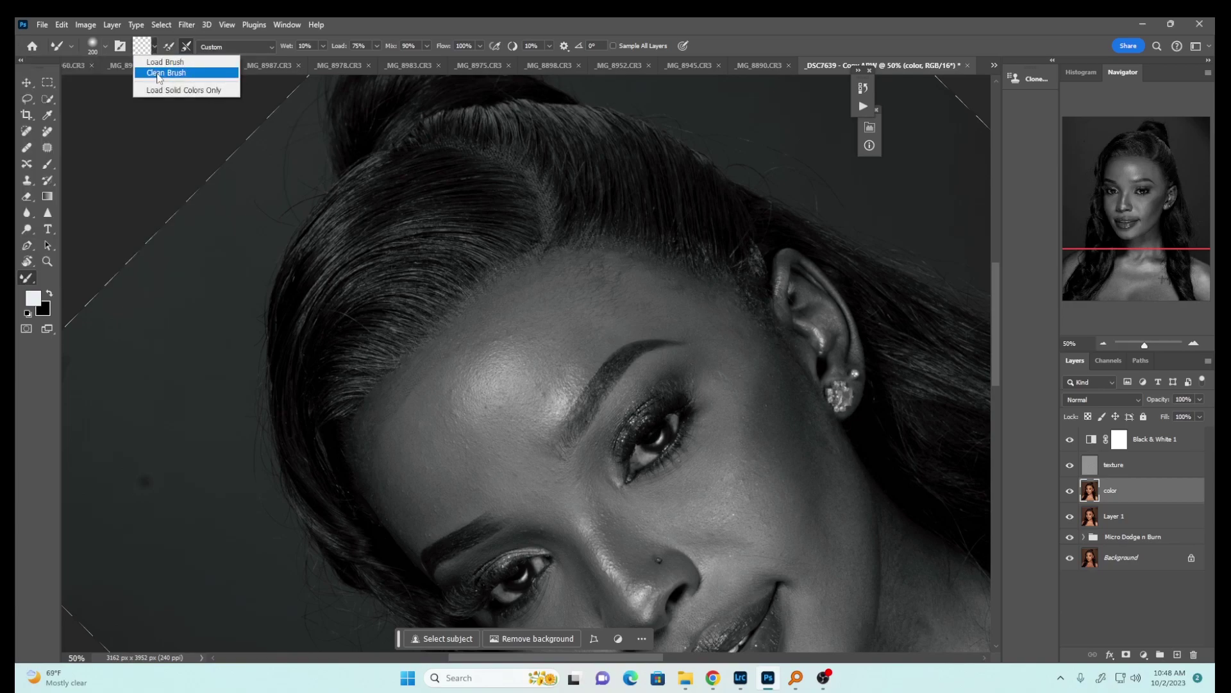
left_click(162, 73)
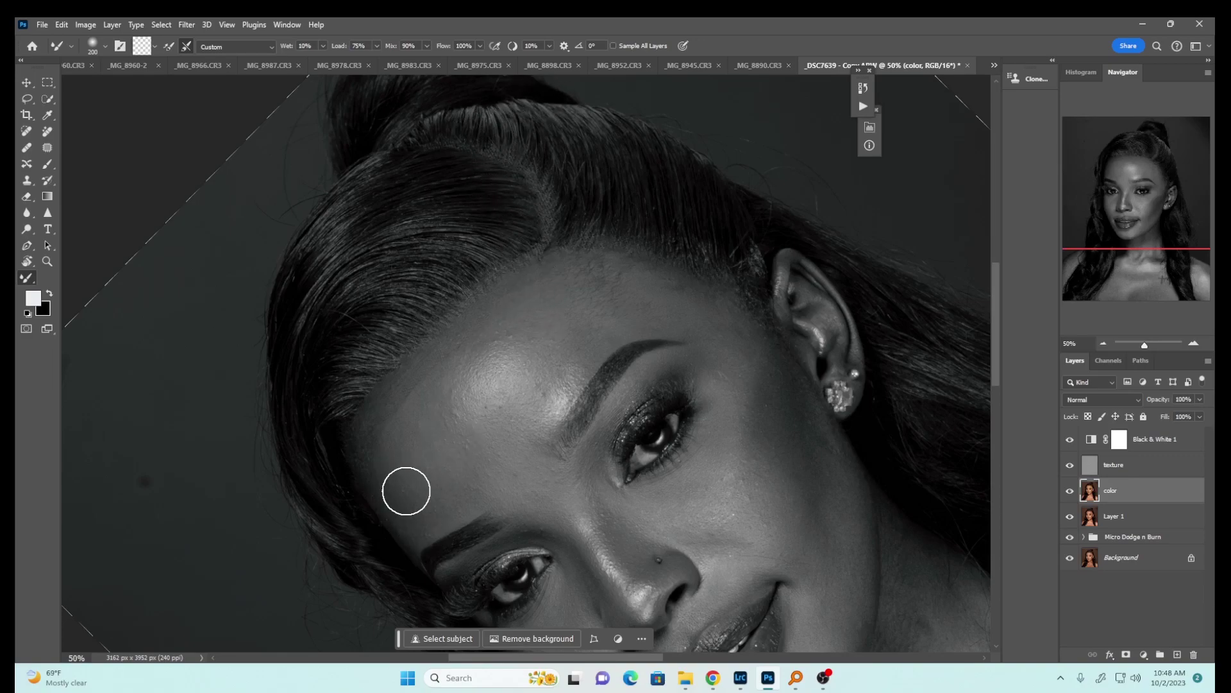
Step: Hide the texture layer and blend the forehead tones on the color layer with a 200 to 250 px Mixer Brush
key("bracketright")
left_click(1070, 465)
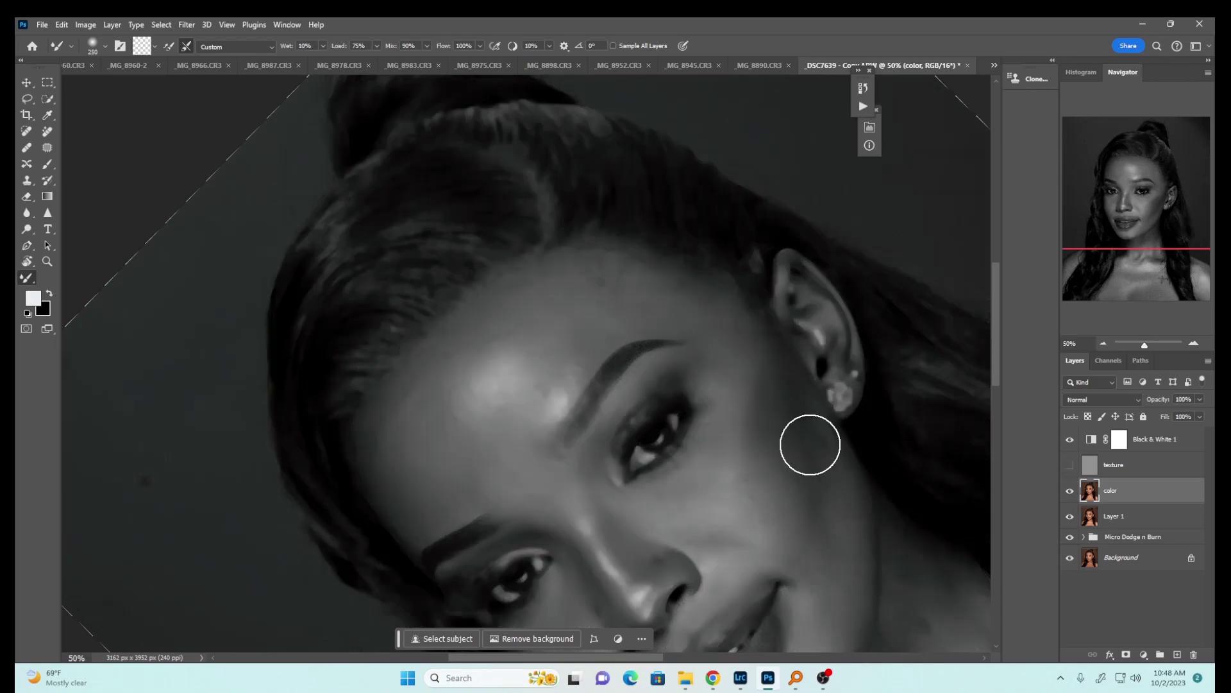
mouse_move(440, 433)
left_mouse_down()
mouse_move(493, 472)
mouse_move(480, 420)
mouse_move(513, 431)
mouse_move(503, 392)
mouse_move(548, 356)
left_mouse_up()
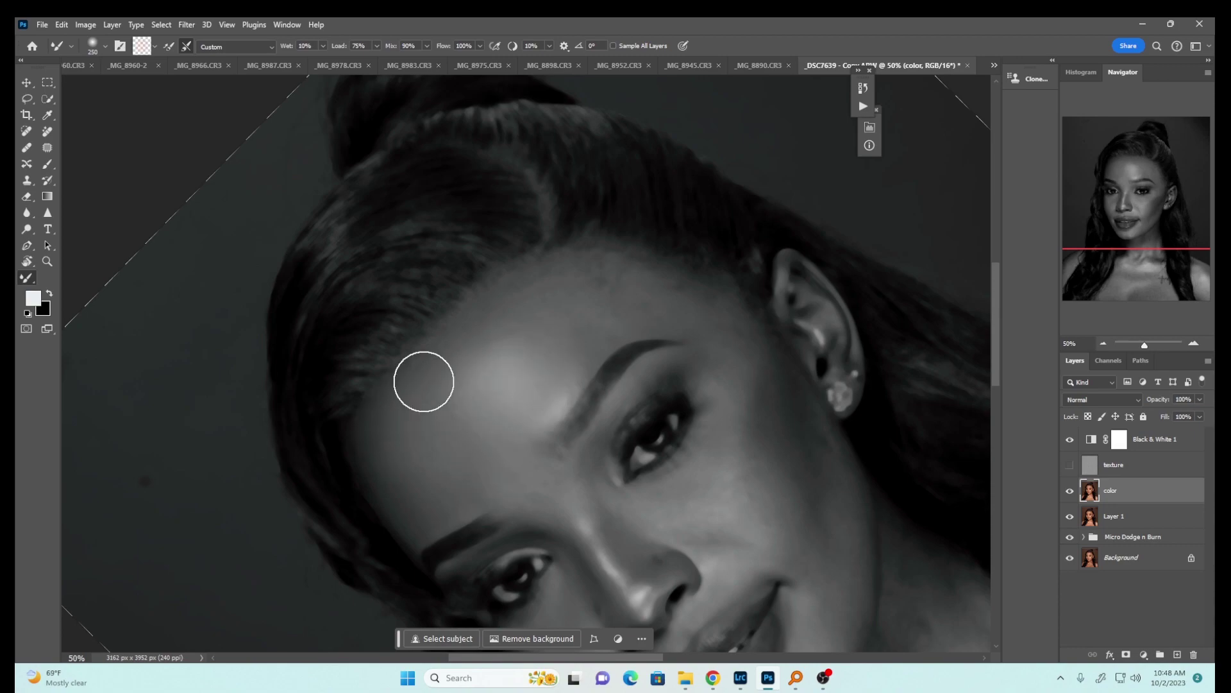
key("bracketleft")
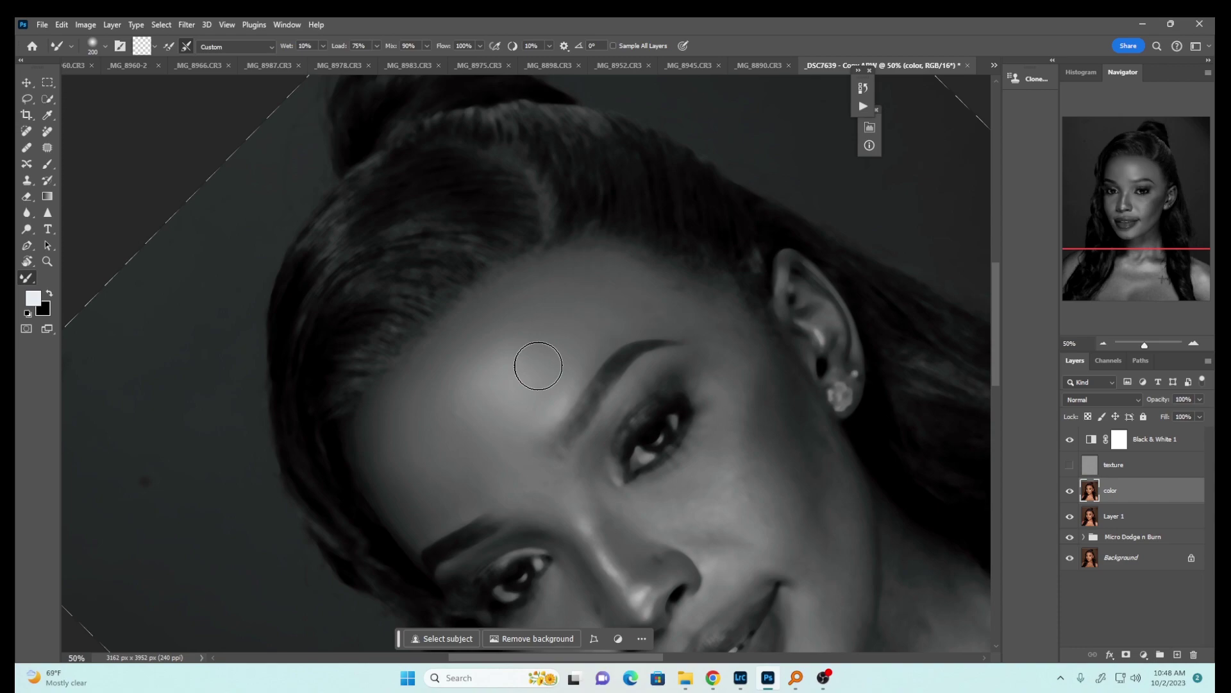
Step: Show the texture layer and toggle the Black & White adjustment to check the blended forehead in color
left_click(1069, 464)
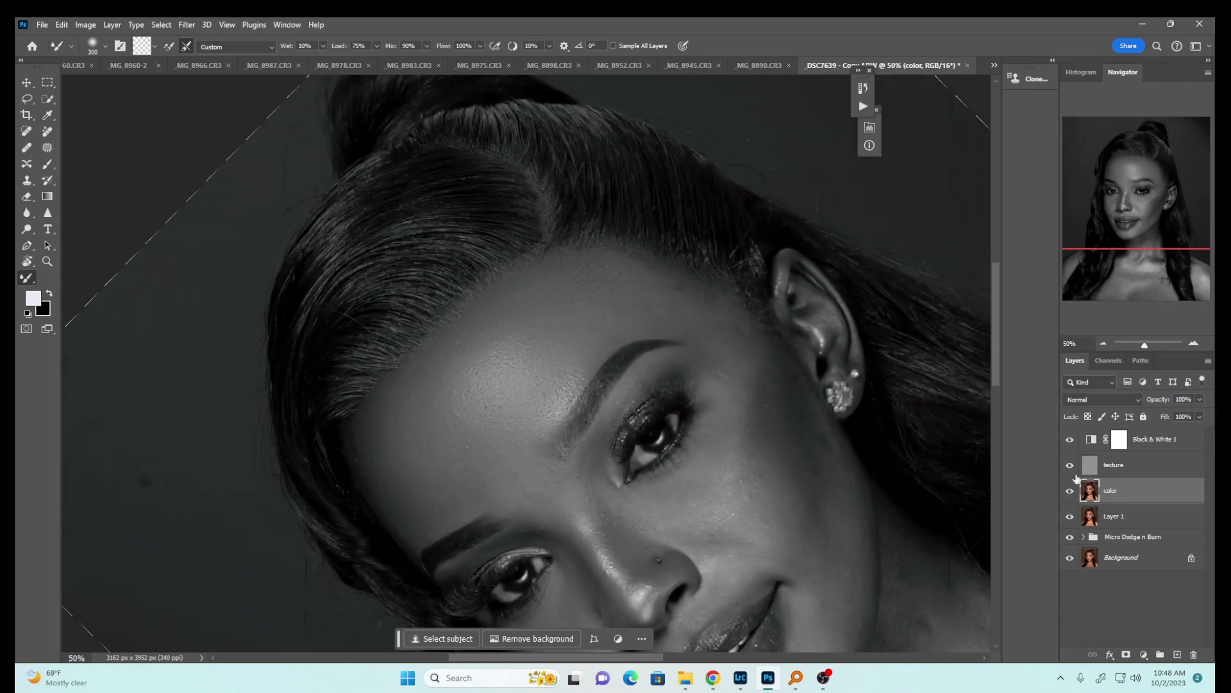
left_click(1070, 441)
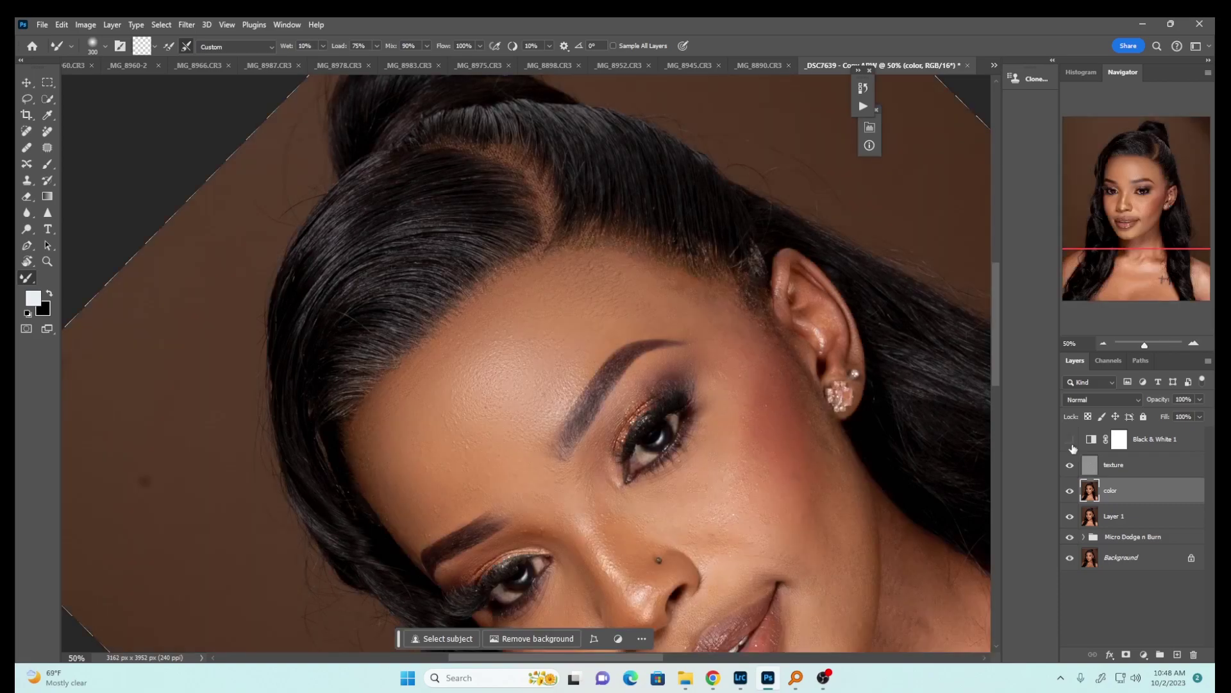
left_click(1070, 439)
Step: Hide the texture layer and smooth the tones around the inner eyebrow with a 100 px Mixer Brush
left_click(1069, 465)
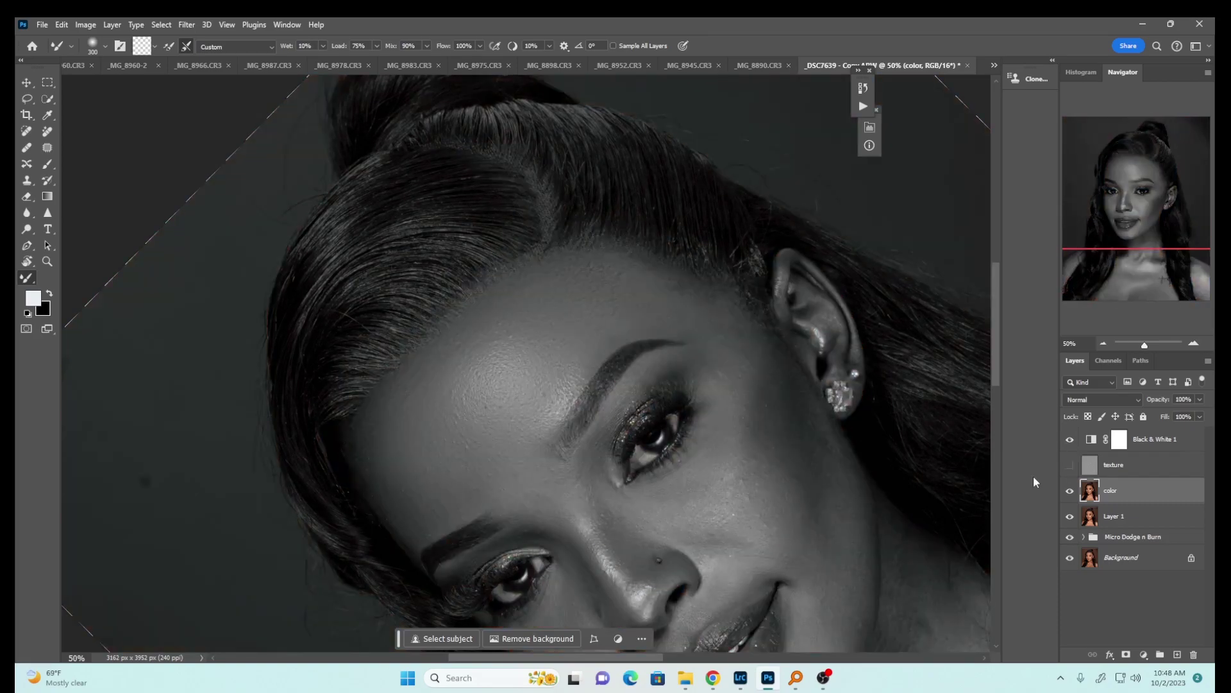
key("bracketleft")
key("bracketleft")
key("bracketleft")
key("bracketleft")
key("bracketleft")
key("bracketleft")
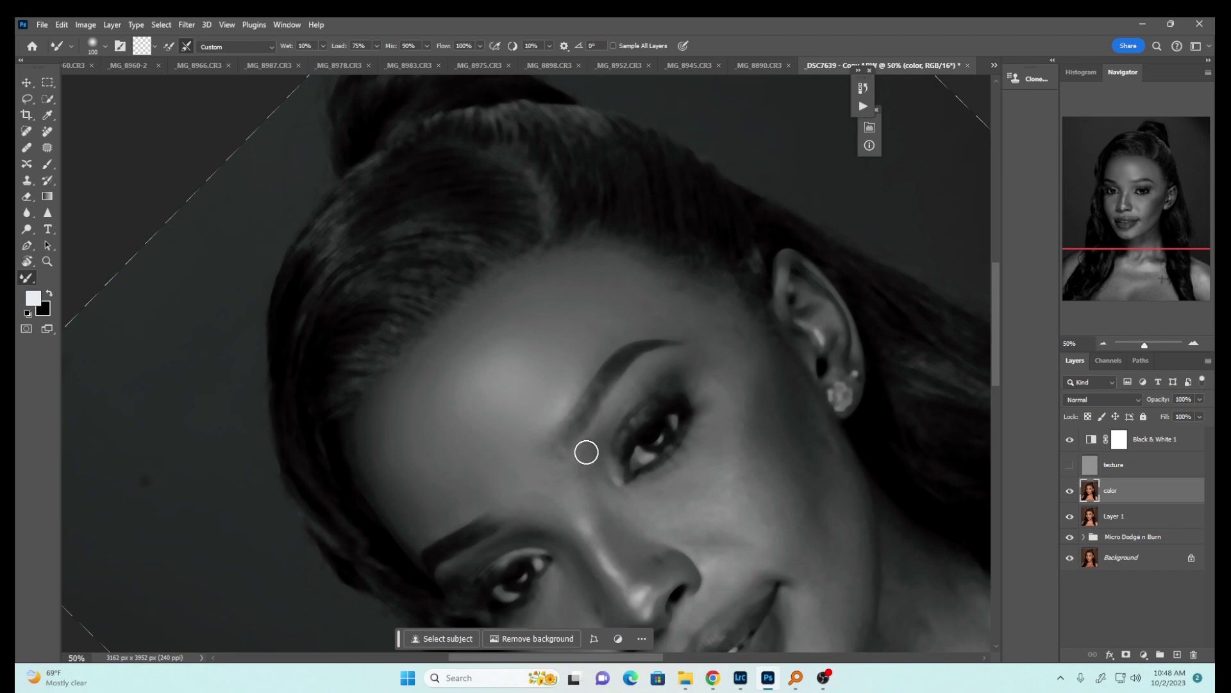
Step: Blend the cheek and lower-face tones with a 175 to 200 px Mixer Brush and check the result without the Black & White adjustment
key("bracketright")
key("bracketright")
key("bracketright")
scroll(997, 347, "down", 3)
key("bracketright")
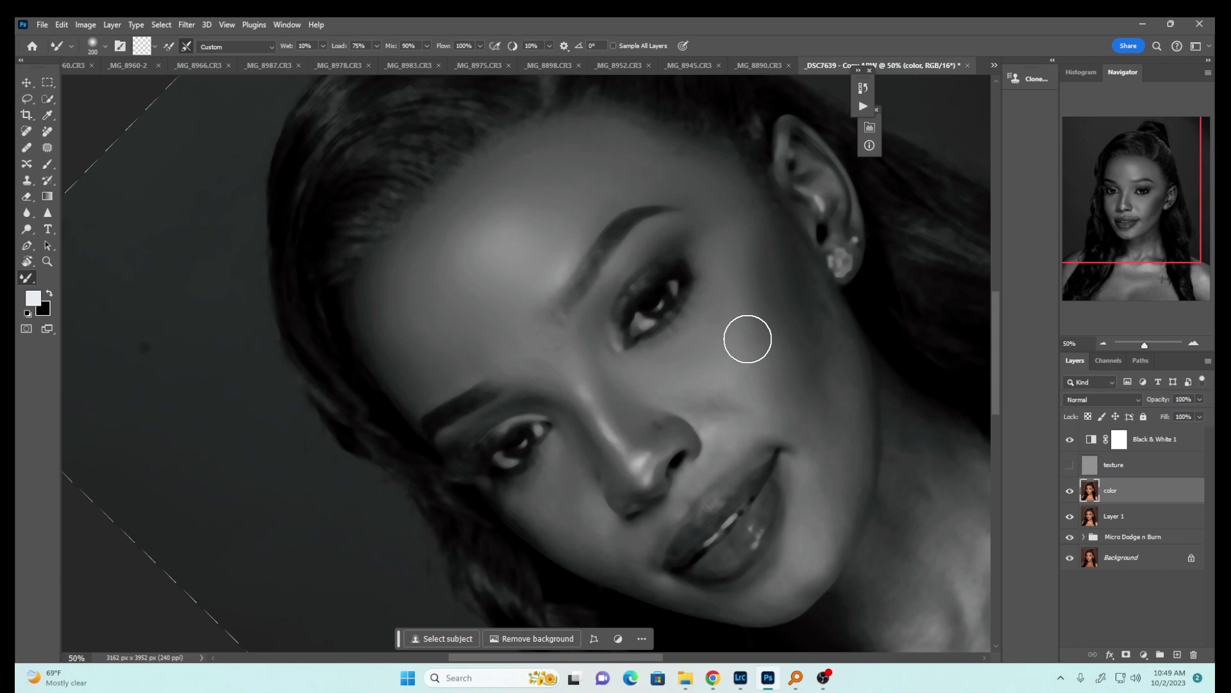
key("bracketleft")
left_click(1070, 440)
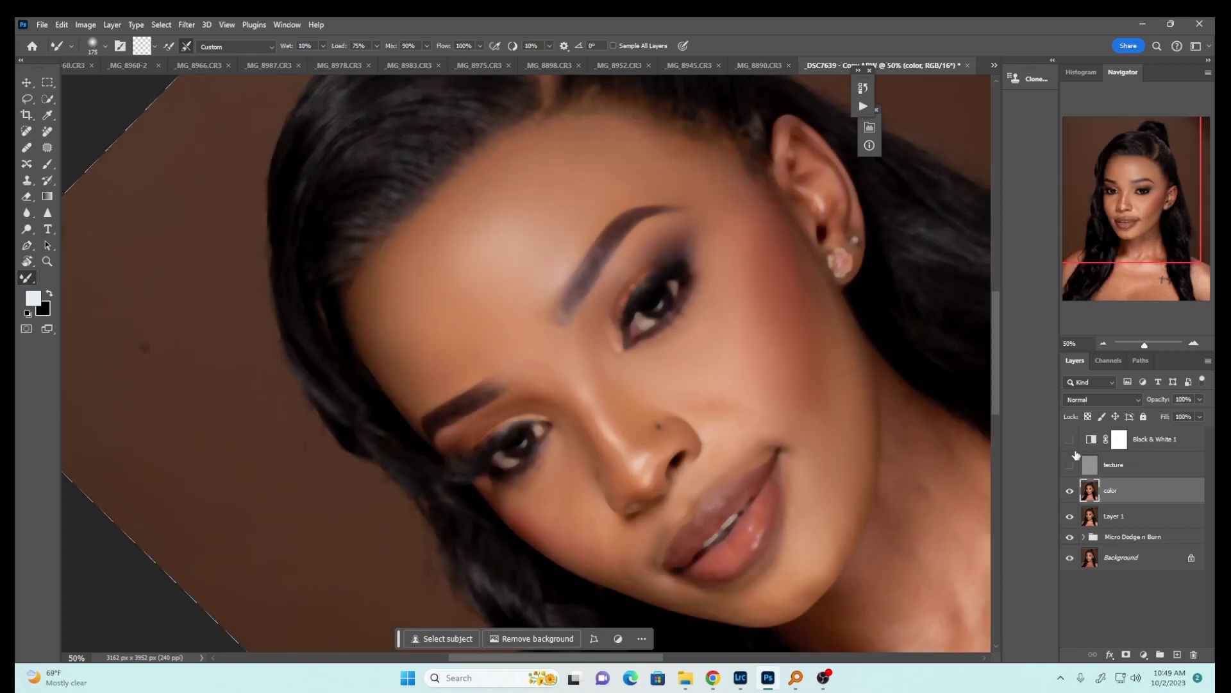
left_click(1070, 439)
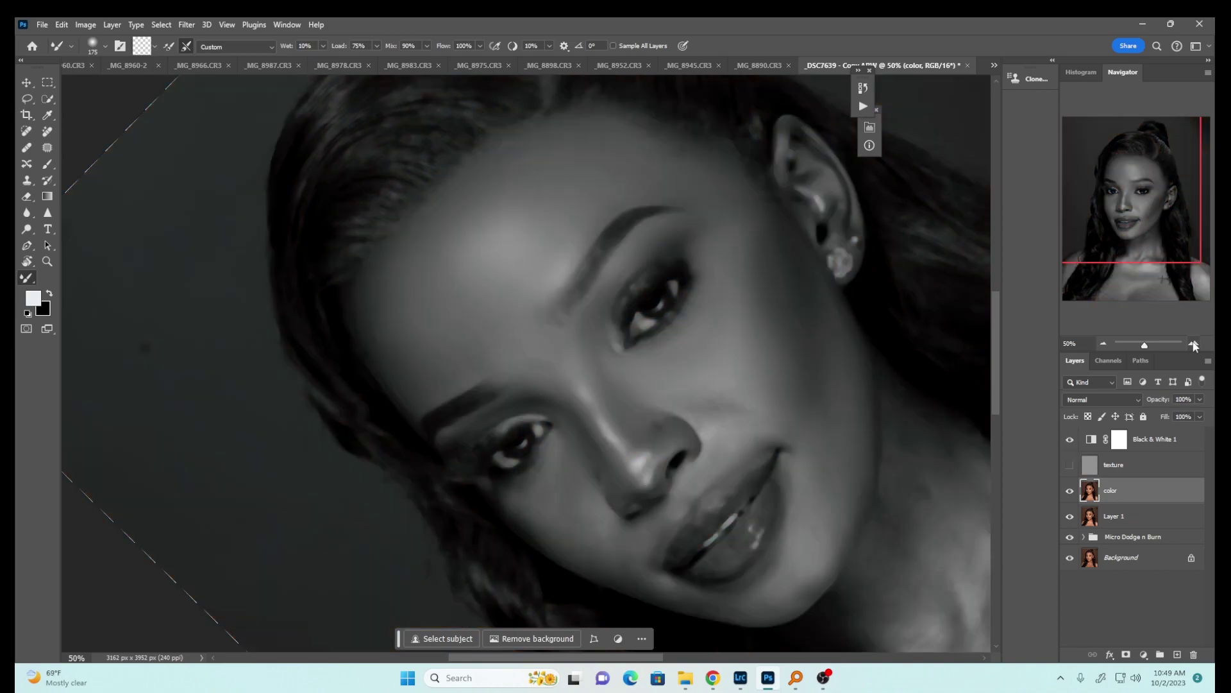
Step: Smooth the tones around the nose, eyes and lips on the color layer with a 100 to 150 px Mixer Brush
left_click_drag(1144, 345, 1105, 346)
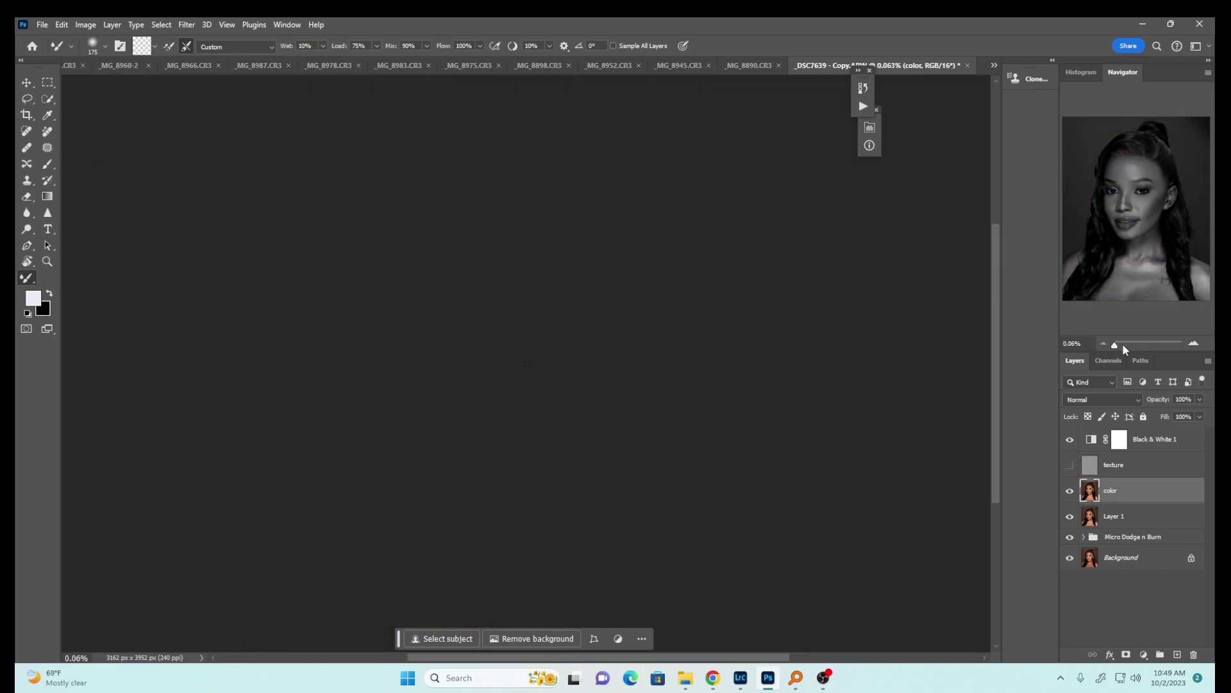
left_click_drag(1123, 344, 1148, 346)
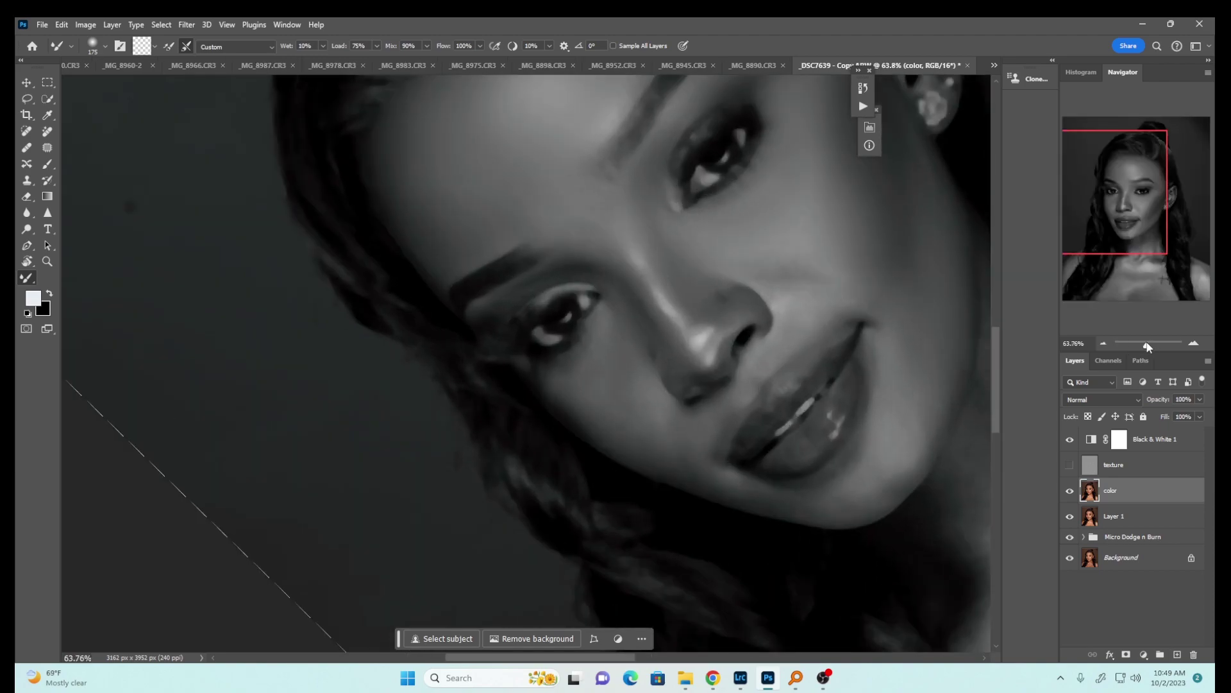
key("bracketleft")
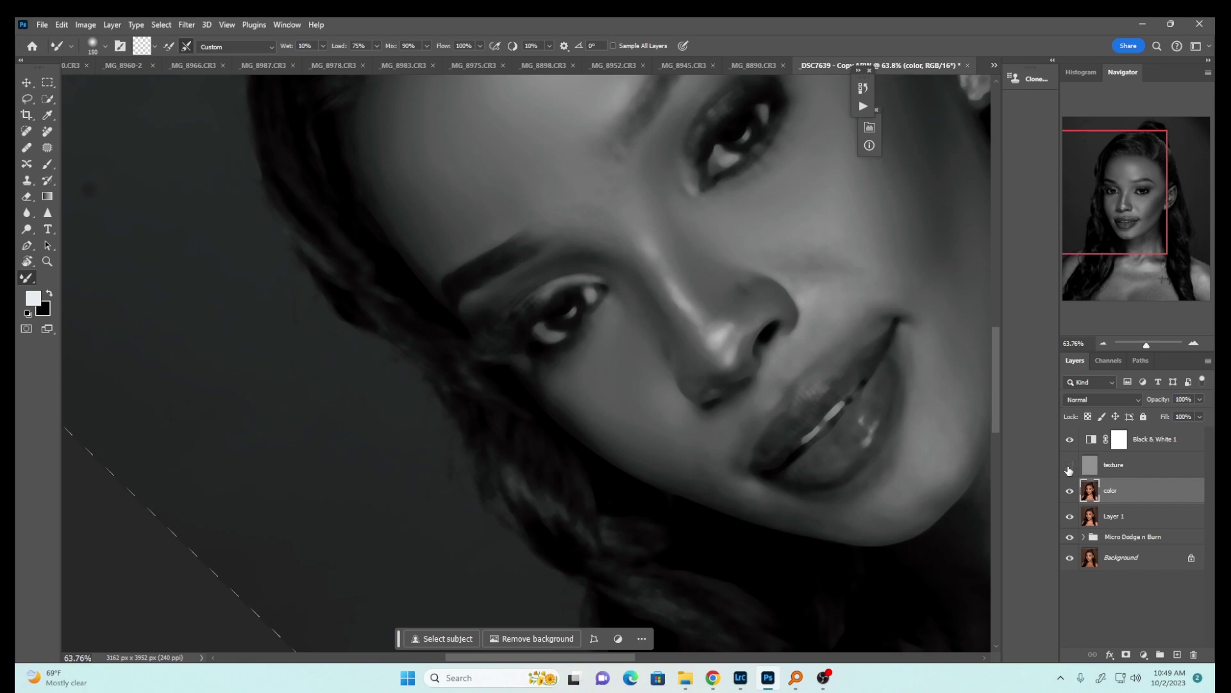
key("bracketleft")
key("bracketleft")
key("bracketright")
key("bracketright")
key("bracketleft")
key("bracketleft")
key("bracketright")
key("bracketright")
key("bracketright")
key("bracketleft")
key("bracketleft")
key("bracketleft")
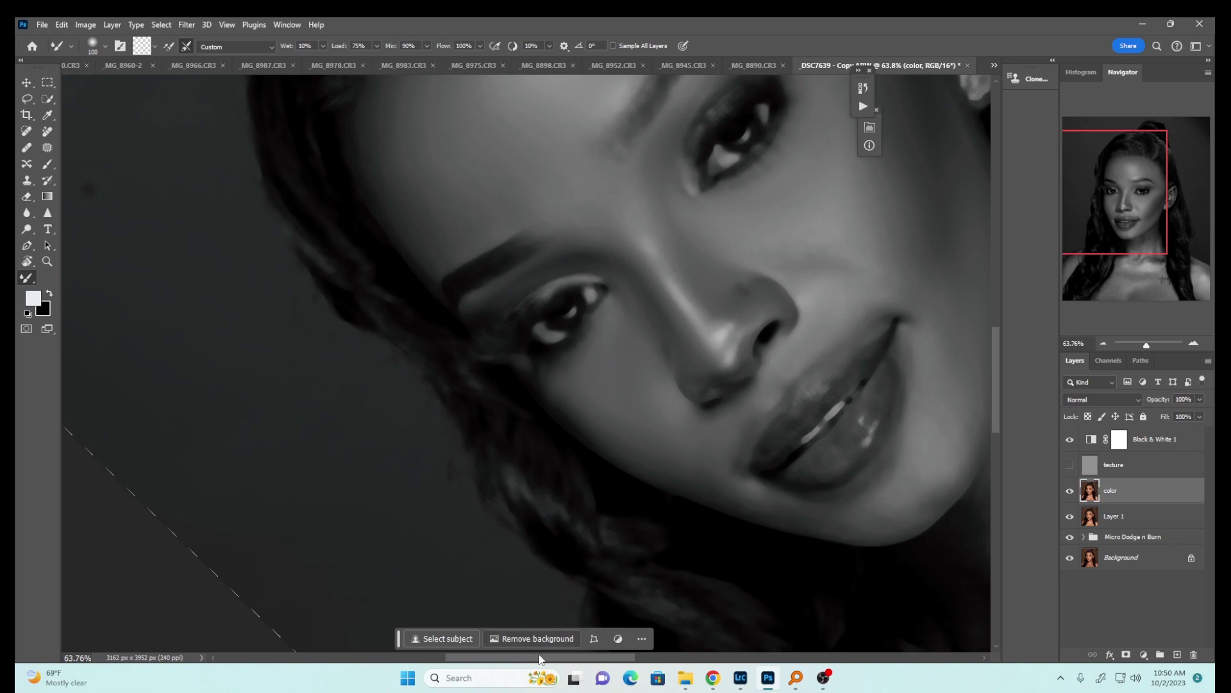
Step: Blend the chin and mouth-corner tones with a 150 to 175 px Mixer Brush and reset the canvas rotation
left_click_drag(532, 661, 561, 660)
key("bracketright")
key("bracketright")
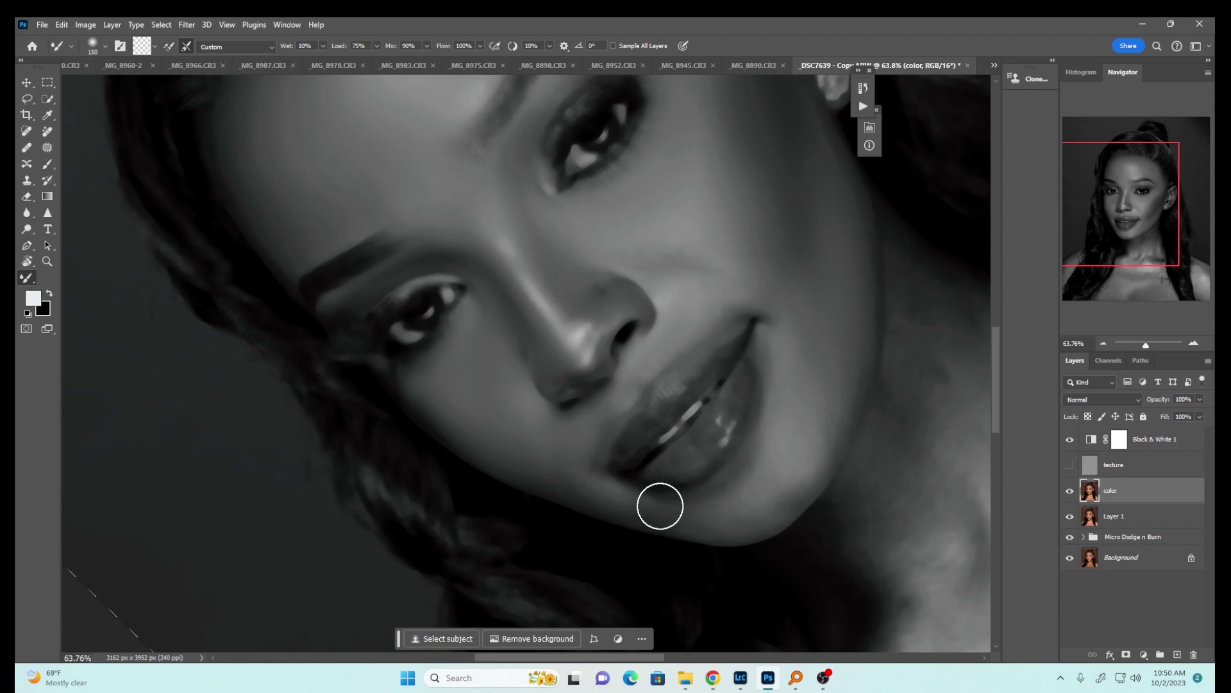
key("bracketright")
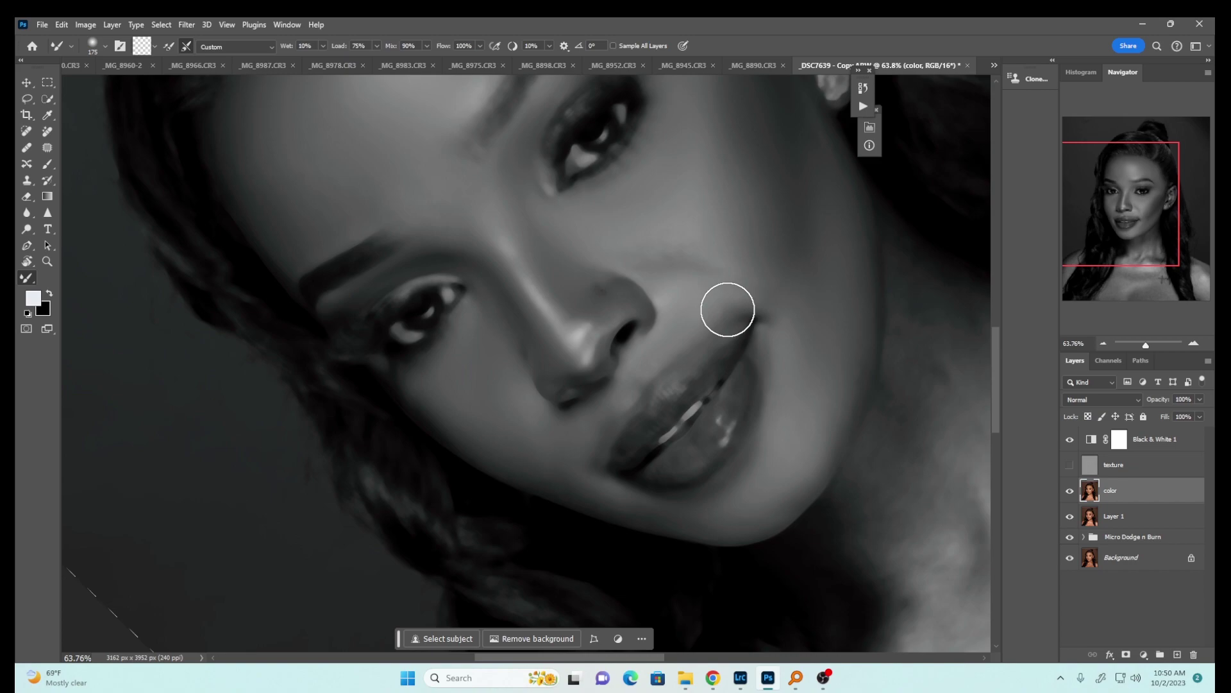
scroll(728, 309, "up", 3)
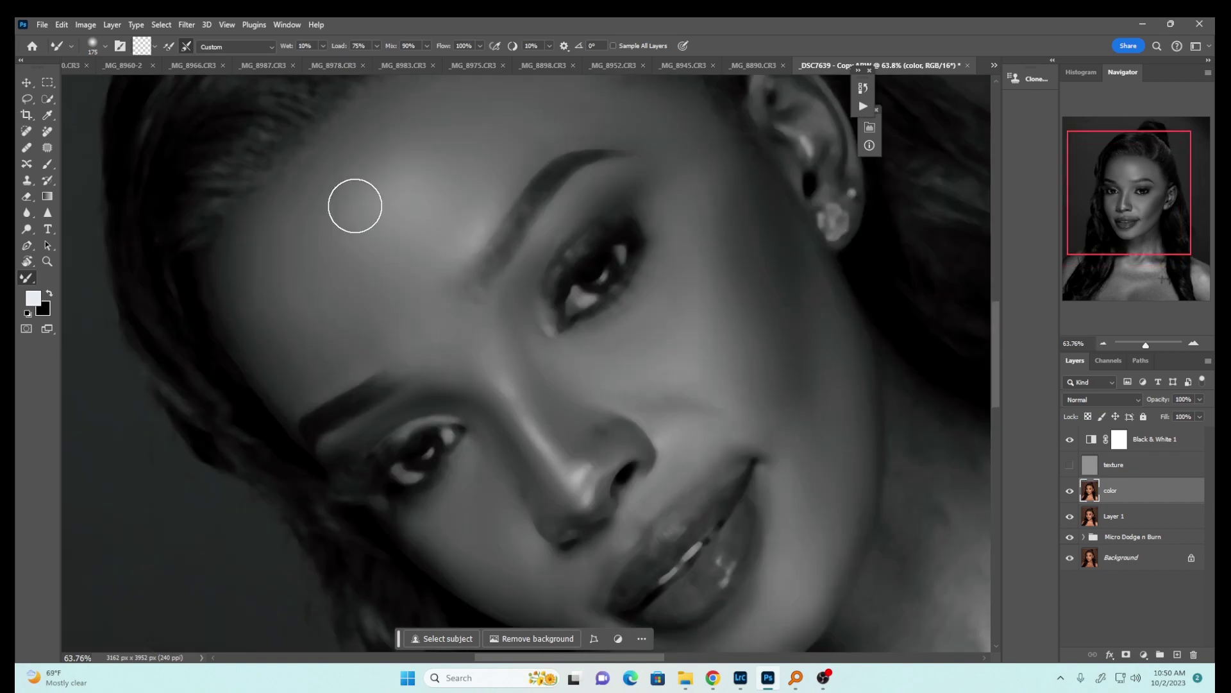
key("Escape")
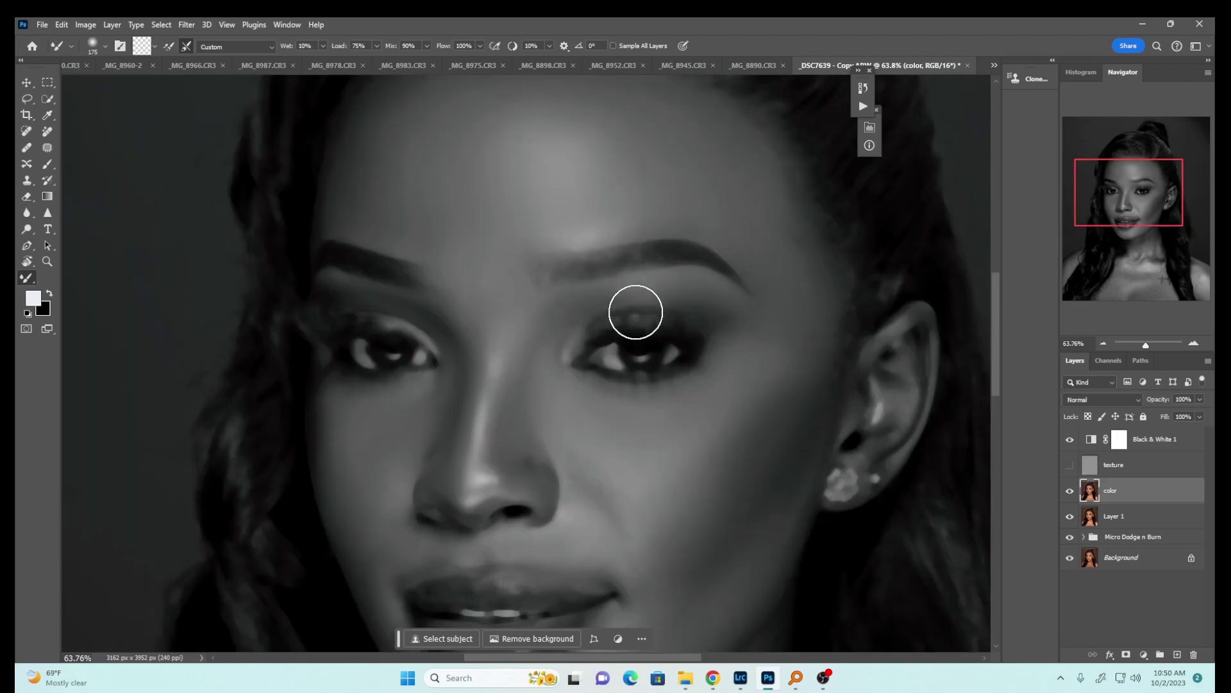
Step: Blend the shadow and highlight transitions on the neck with a Mixer Brush enlarged to 250 px
left_click(1103, 344)
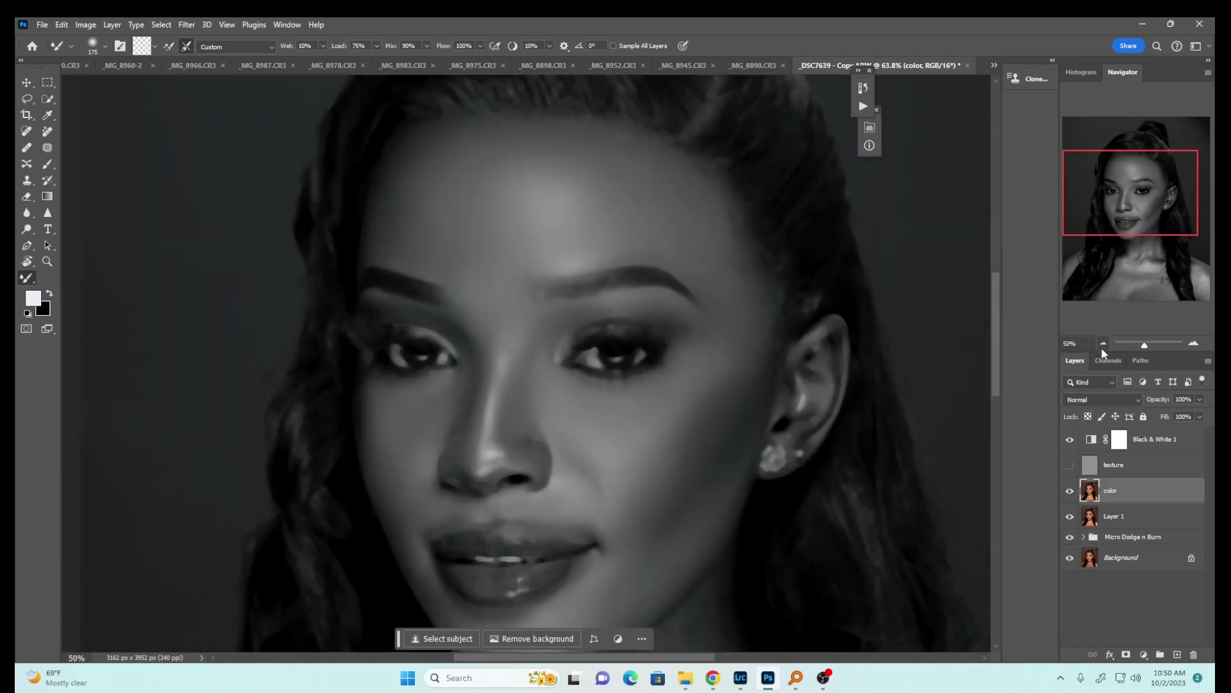
left_click(1102, 344)
scroll(997, 397, "down", 5)
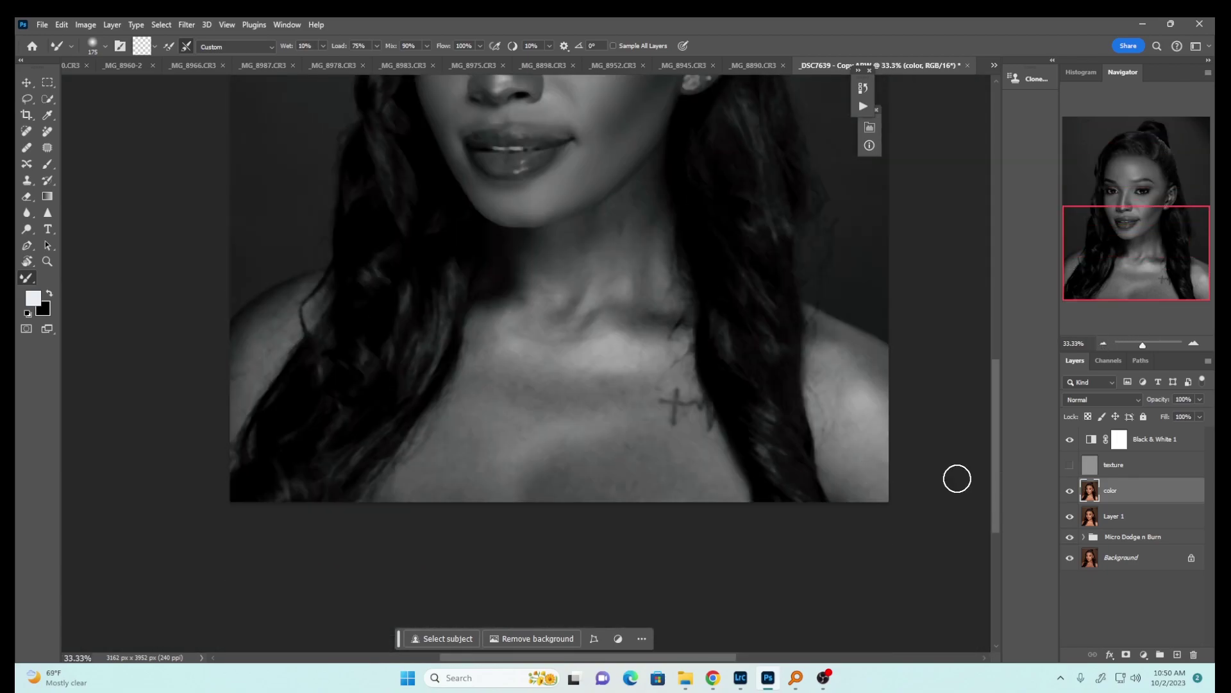
scroll(999, 402, "up", 3)
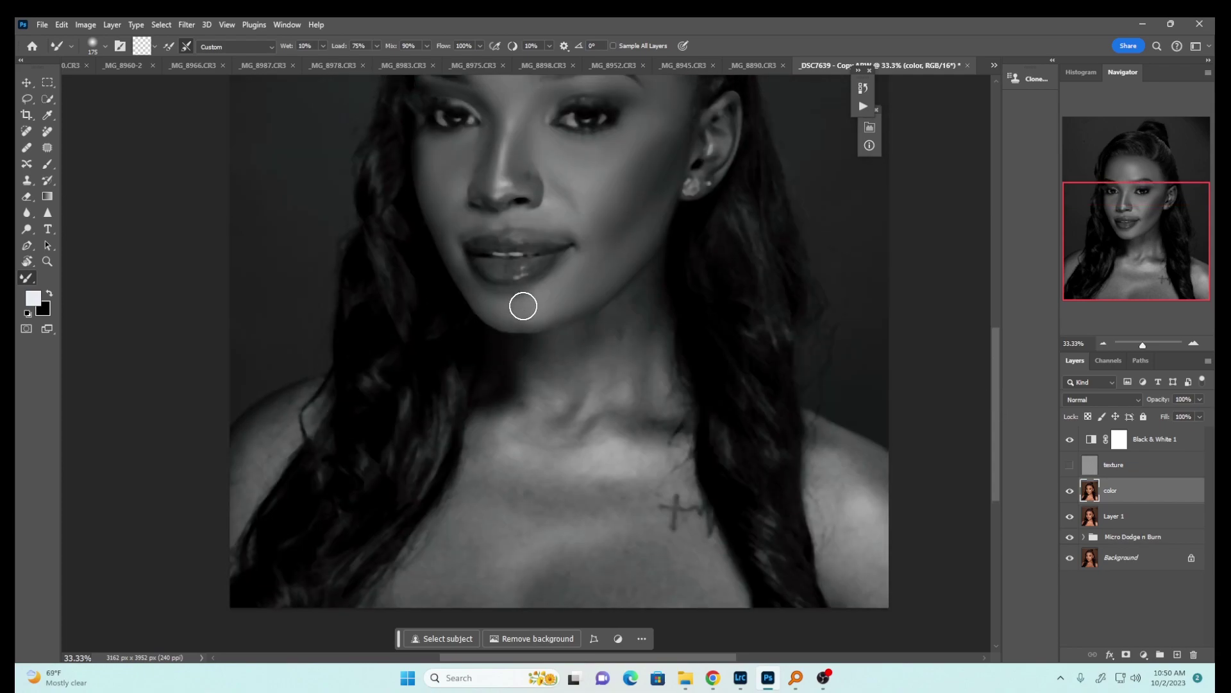
scroll(981, 378, "up", 2)
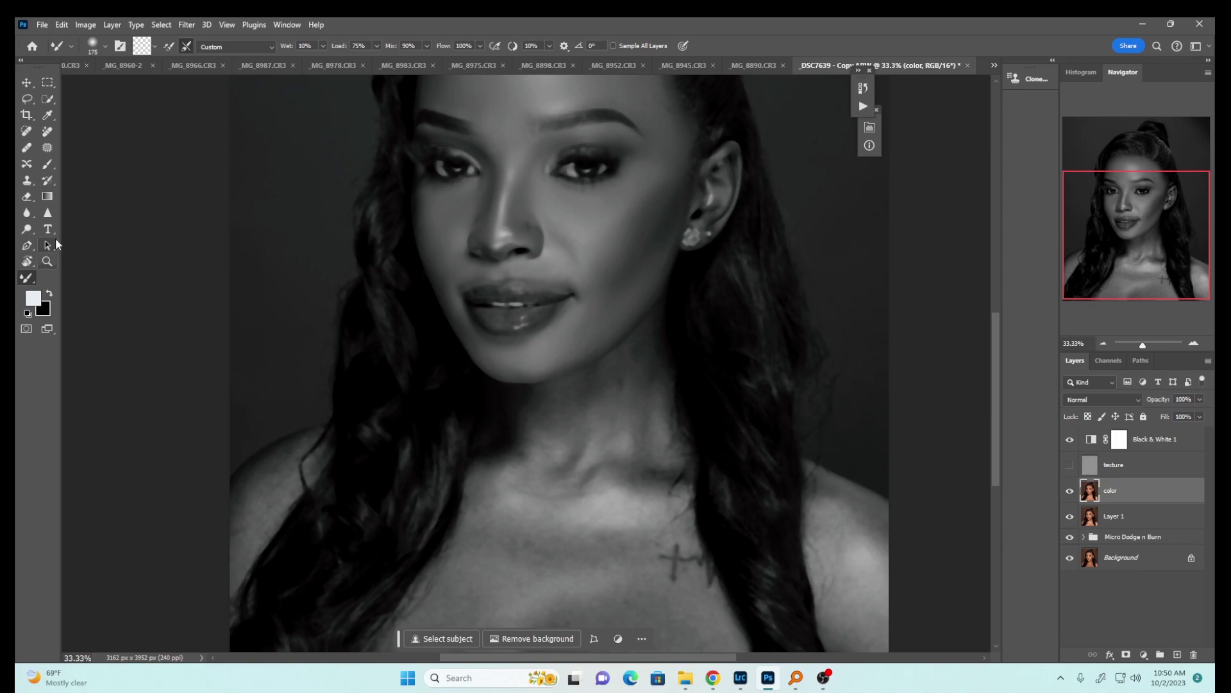
key("bracketright")
key("bracketright")
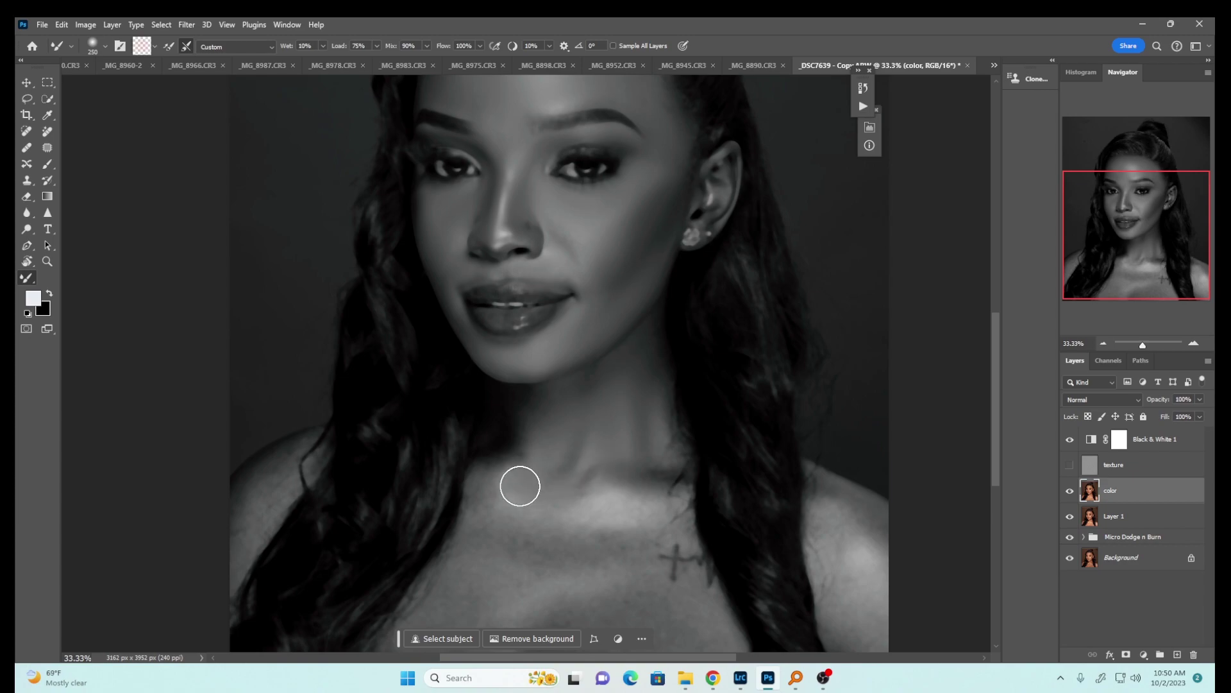
Step: Smooth the upper-chest tones around the collarbones with a 300 px Mixer Brush, leaving the tattoo intact
scroll(521, 487, "down", 3)
key("bracketright")
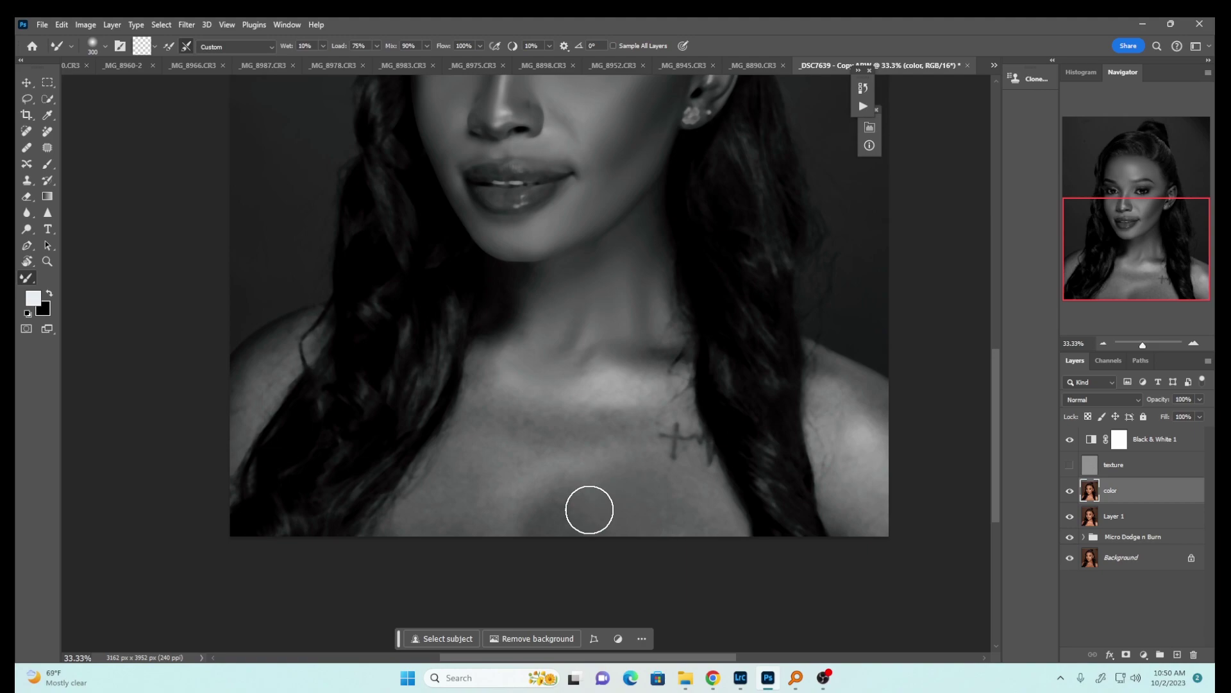
left_click_drag(641, 394, 631, 360)
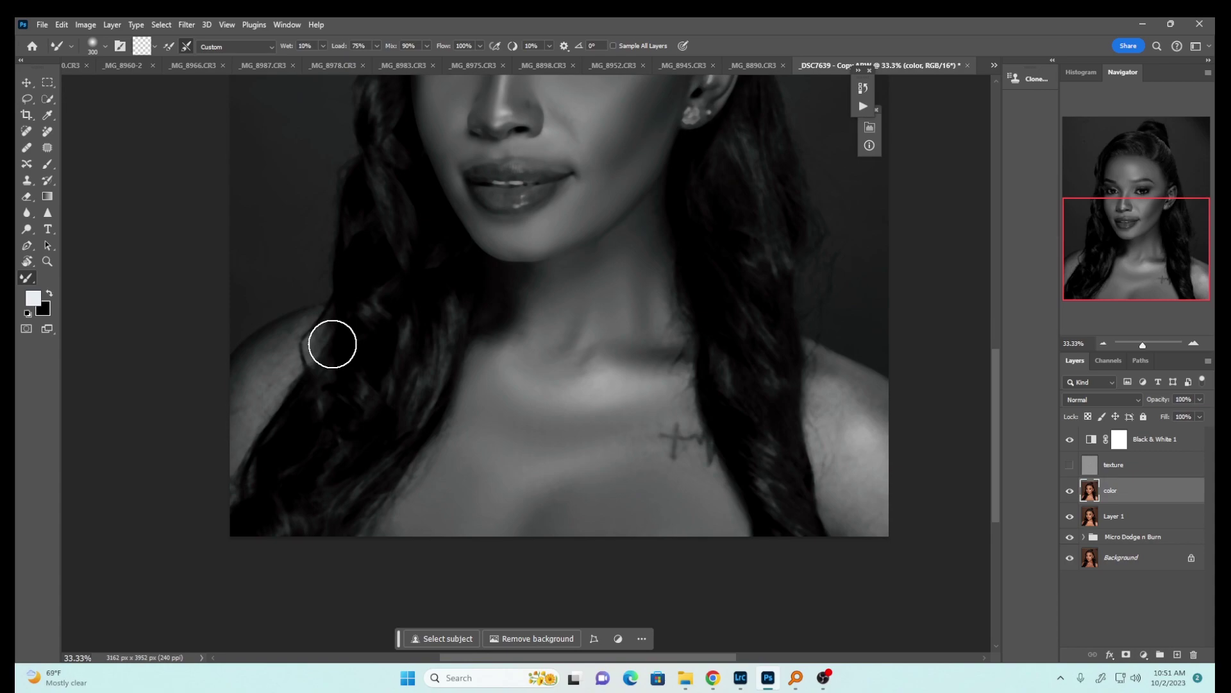
Step: Check the chest with the texture layer shown, hide that layer again and blend the shoulder tones with a 200 to 250 px Mixer Brush
left_click(1071, 467)
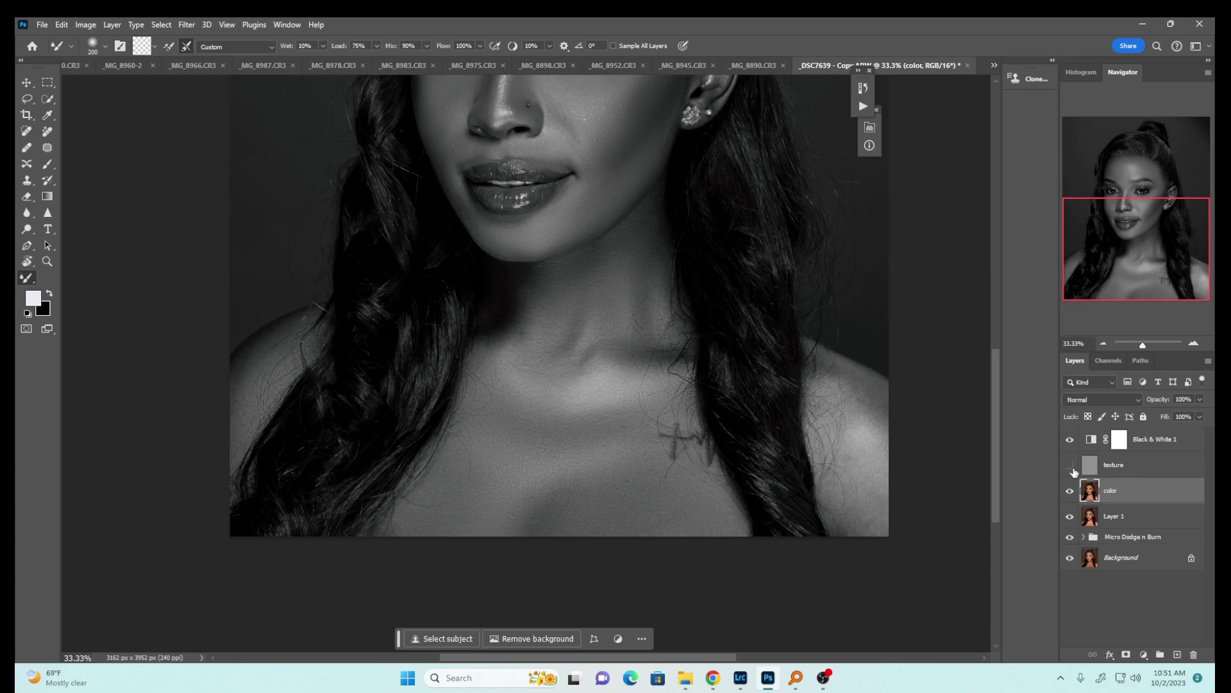
scroll(907, 321, "up", 3)
key("bracketright")
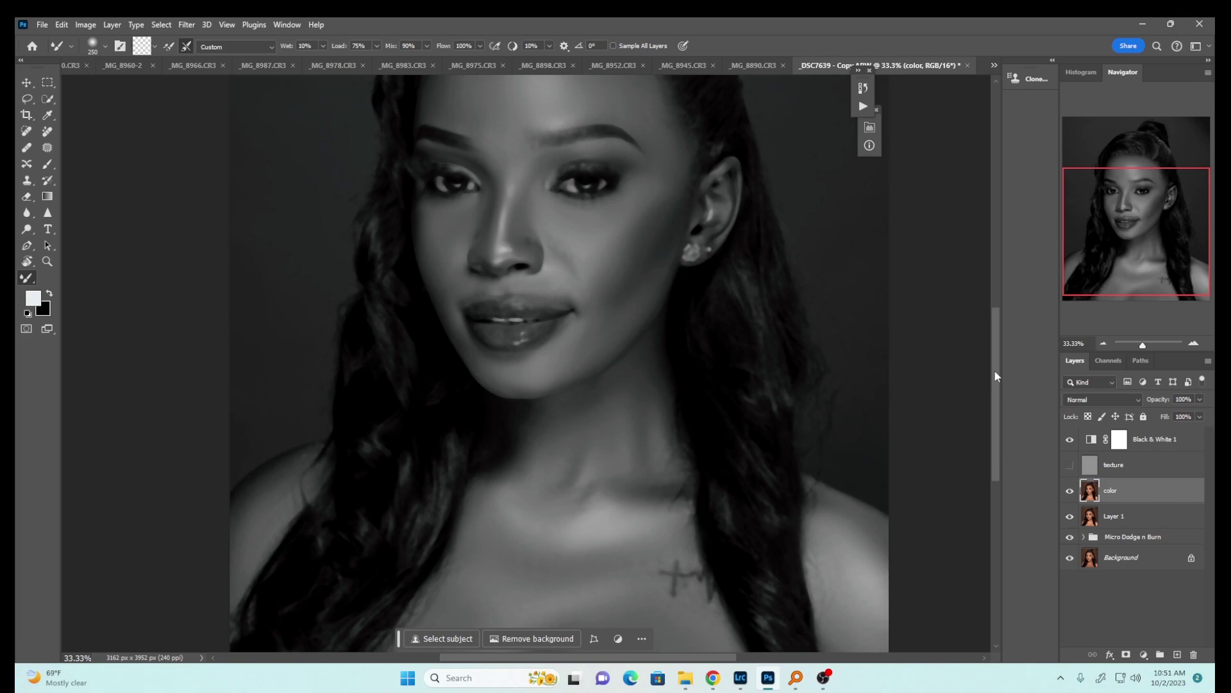
scroll(778, 467, "up", 2)
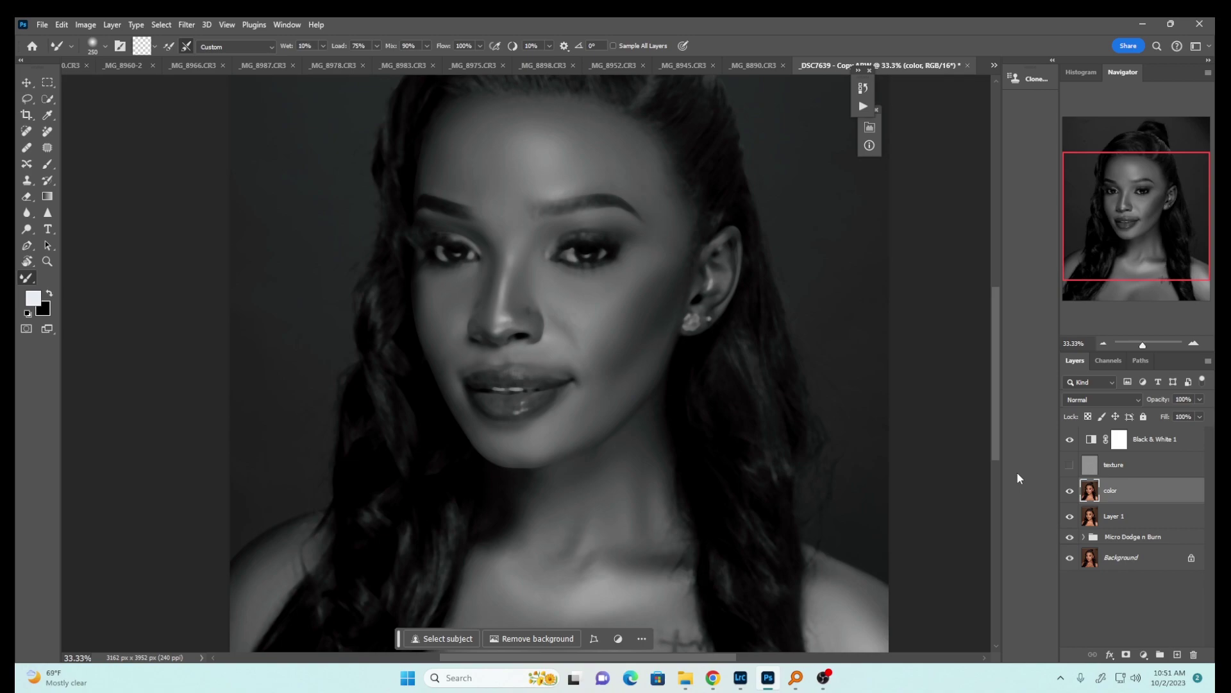
Step: Hide the Black & White adjustment and even out the neck and chest tones in color with a 175 to 250 px Mixer Brush
scroll(533, 423, "down", 3)
key("bracketright")
key("bracketright")
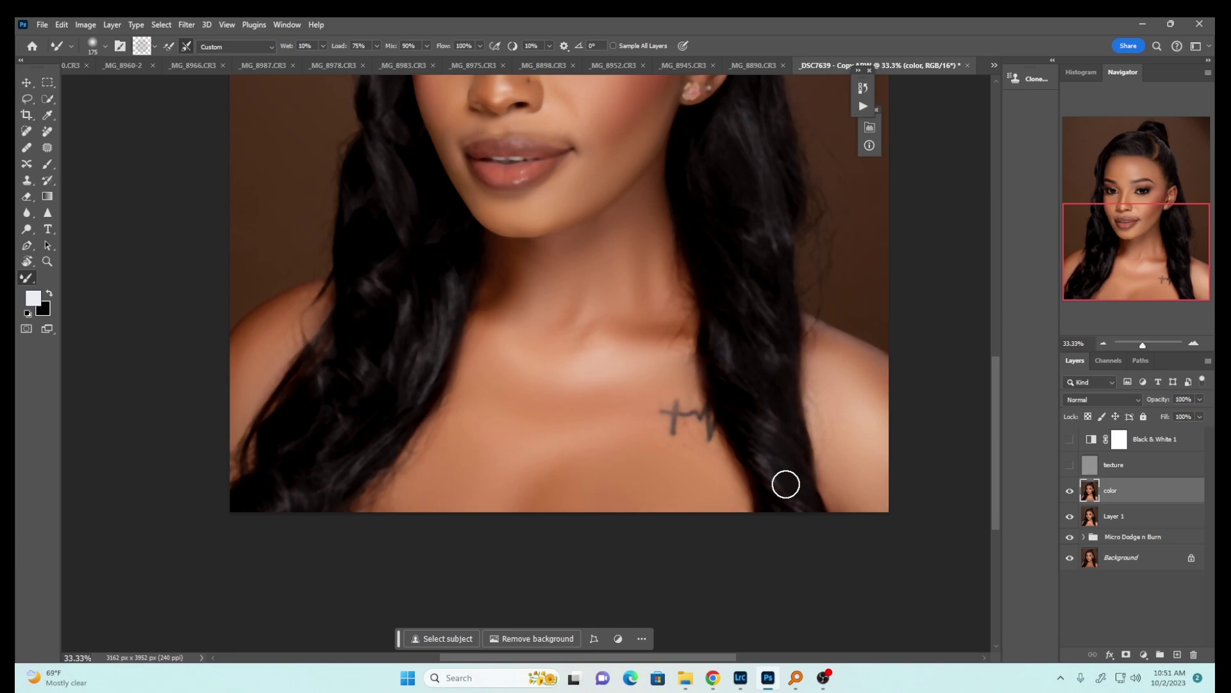
scroll(467, 220, "up", 5)
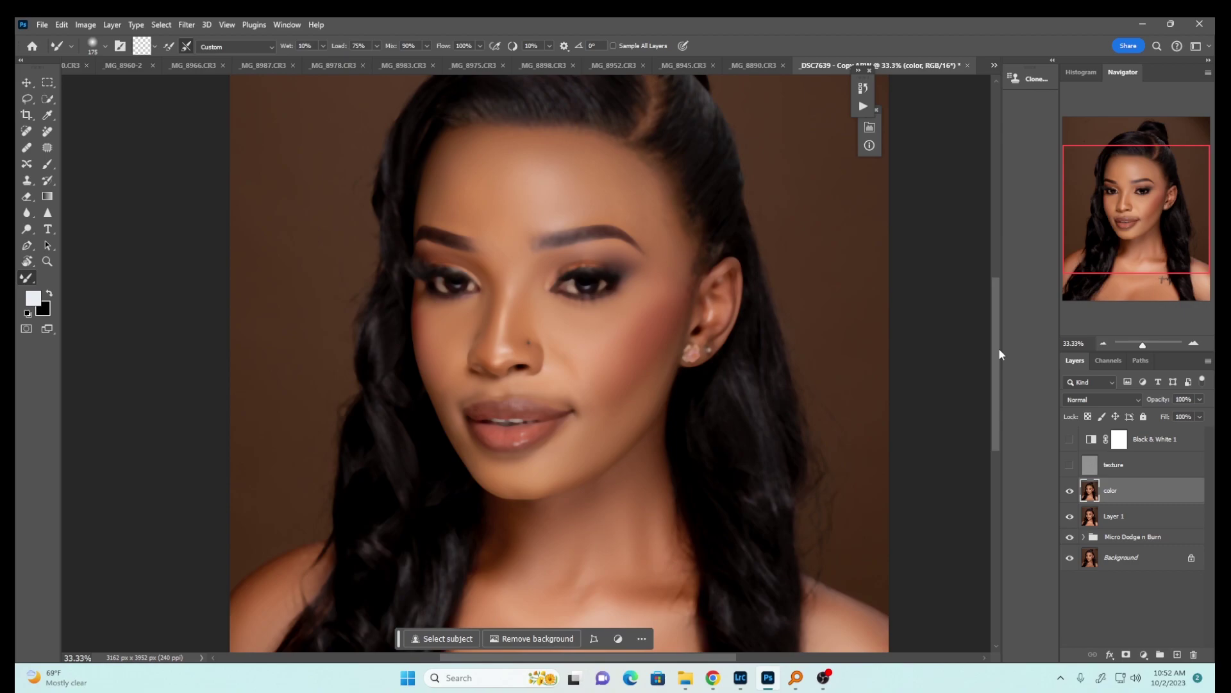
scroll(999, 348, "down", 5)
key("bracketright")
key("bracketright")
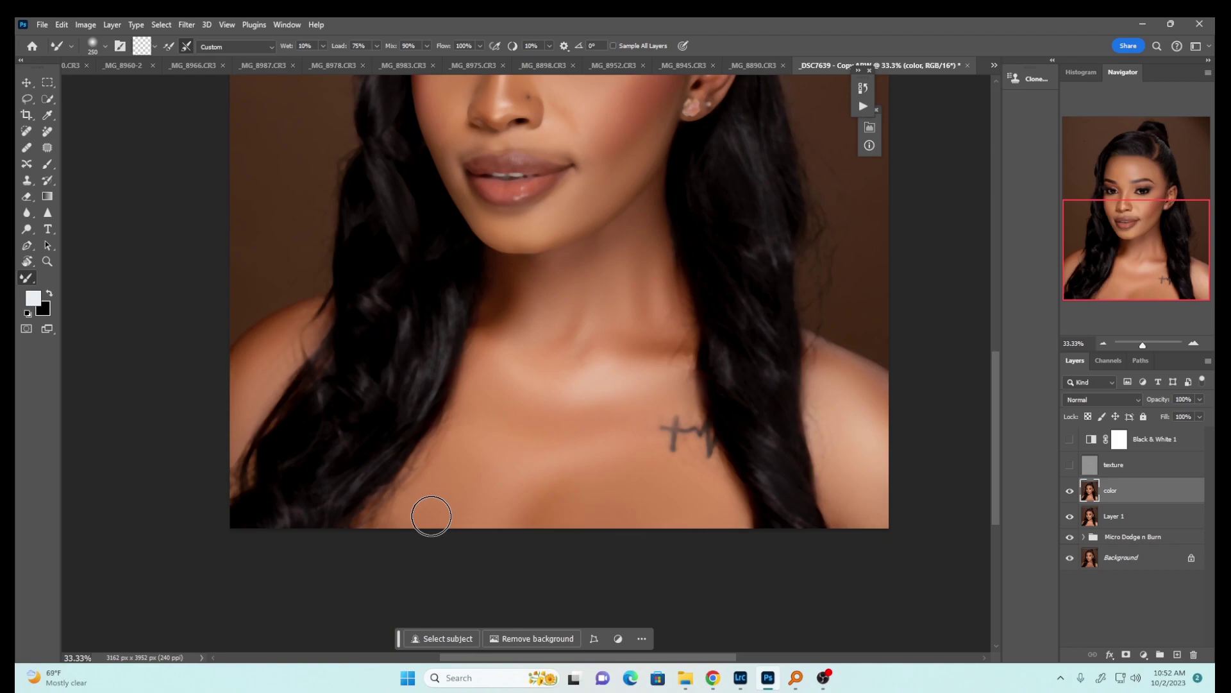
Step: Show the texture layer and review the blended skin on the full portrait and up close on the face
key("ctrl+minus")
key("ctrl+minus")
key("ctrl+minus")
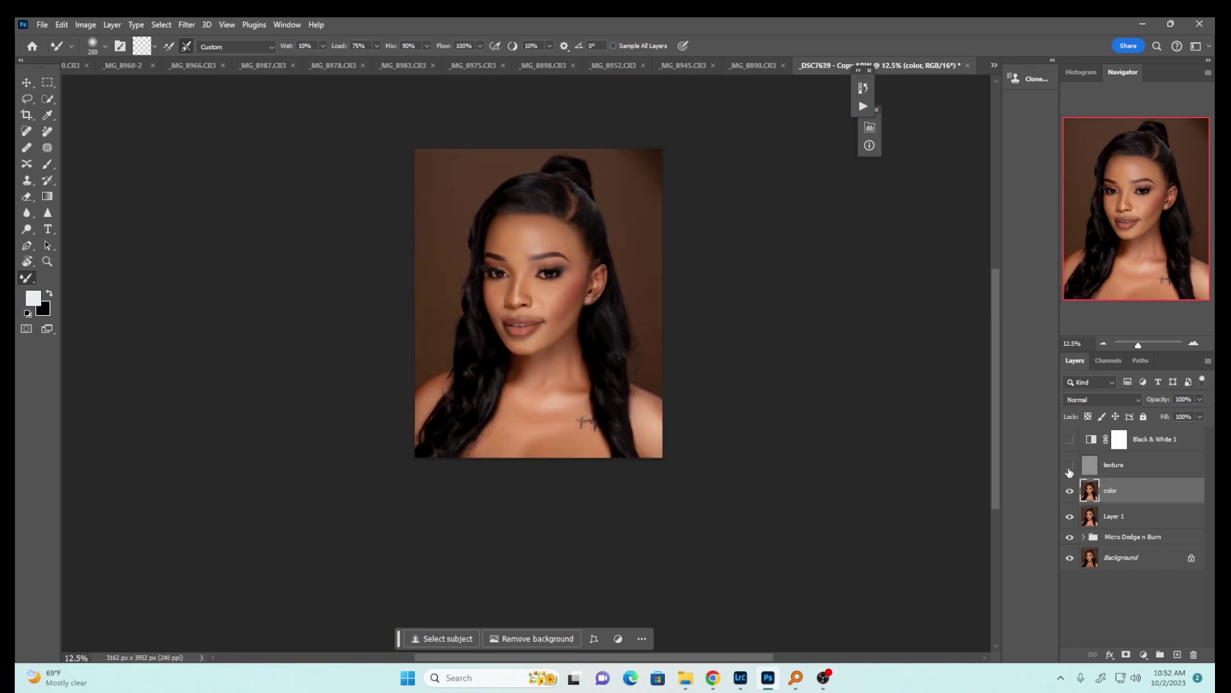
left_click(1069, 470)
key("ctrl+plus")
key("ctrl+plus")
key("ctrl+plus")
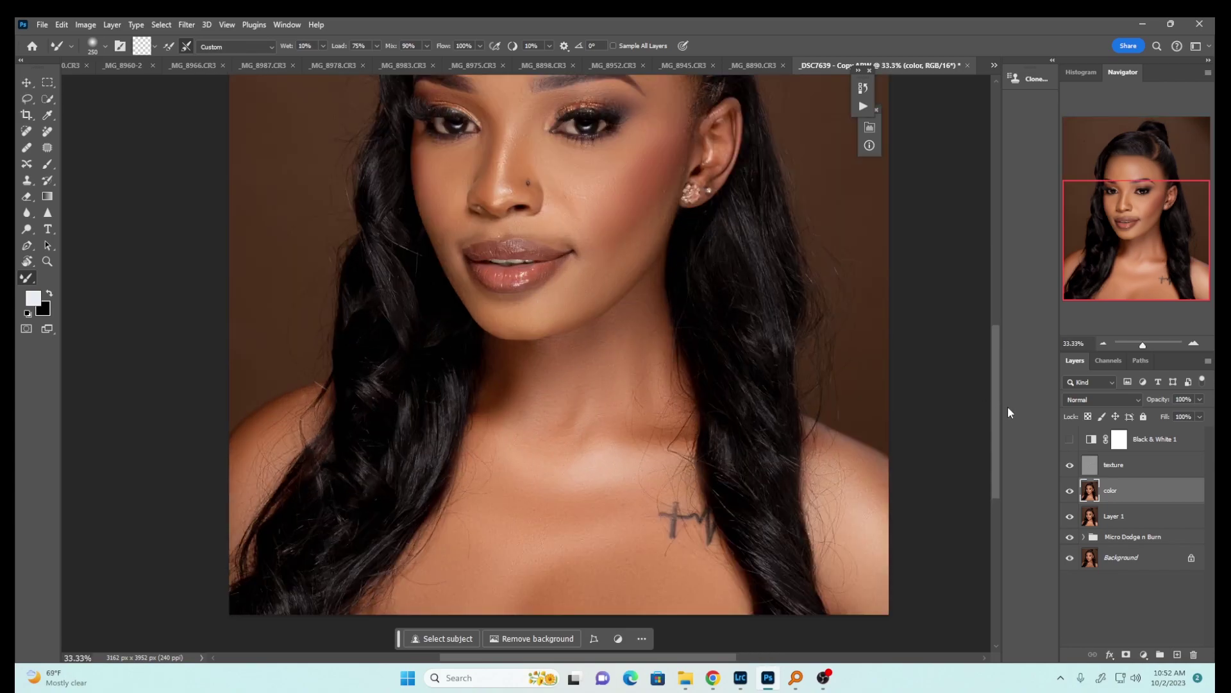
scroll(1005, 408, "up", 3)
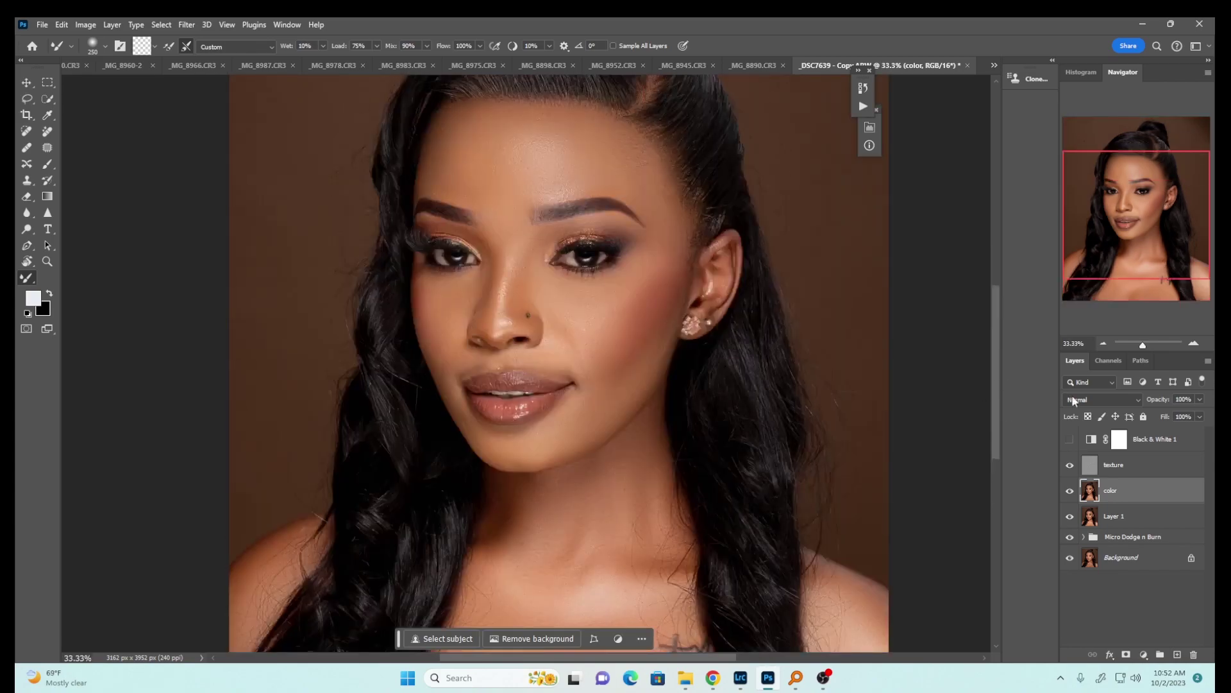
Step: Group the texture and color layers and name the group "frequency separation"
left_click(1118, 468)
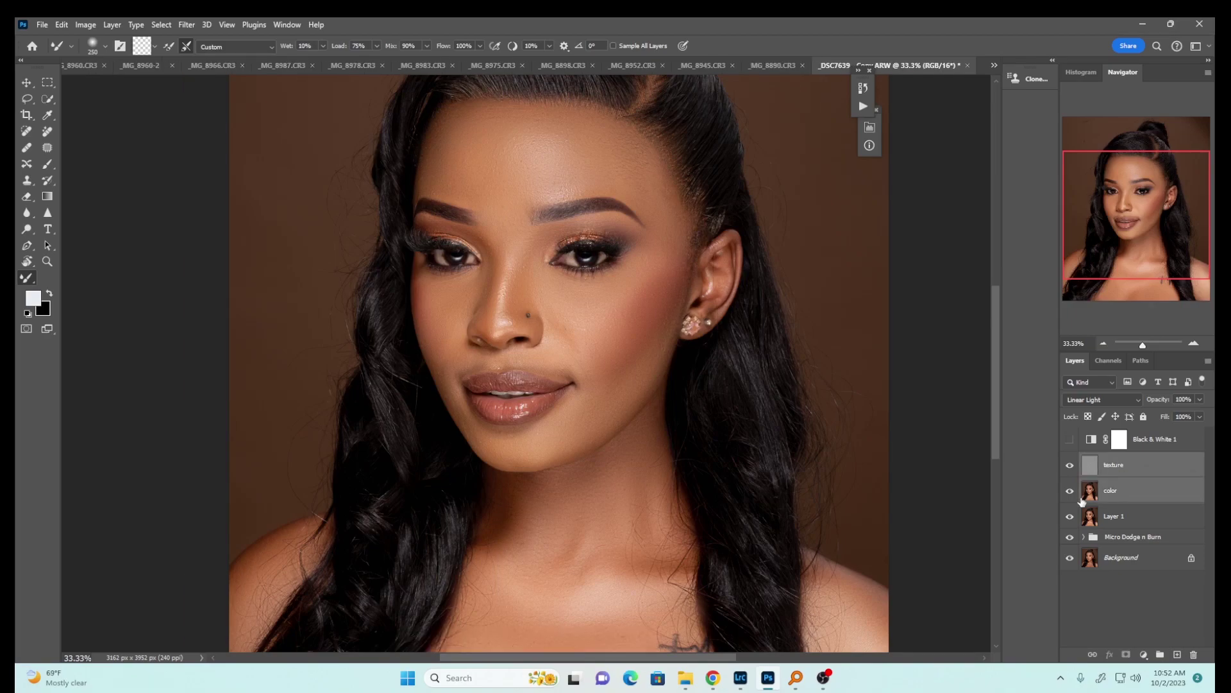
key("ctrl+g")
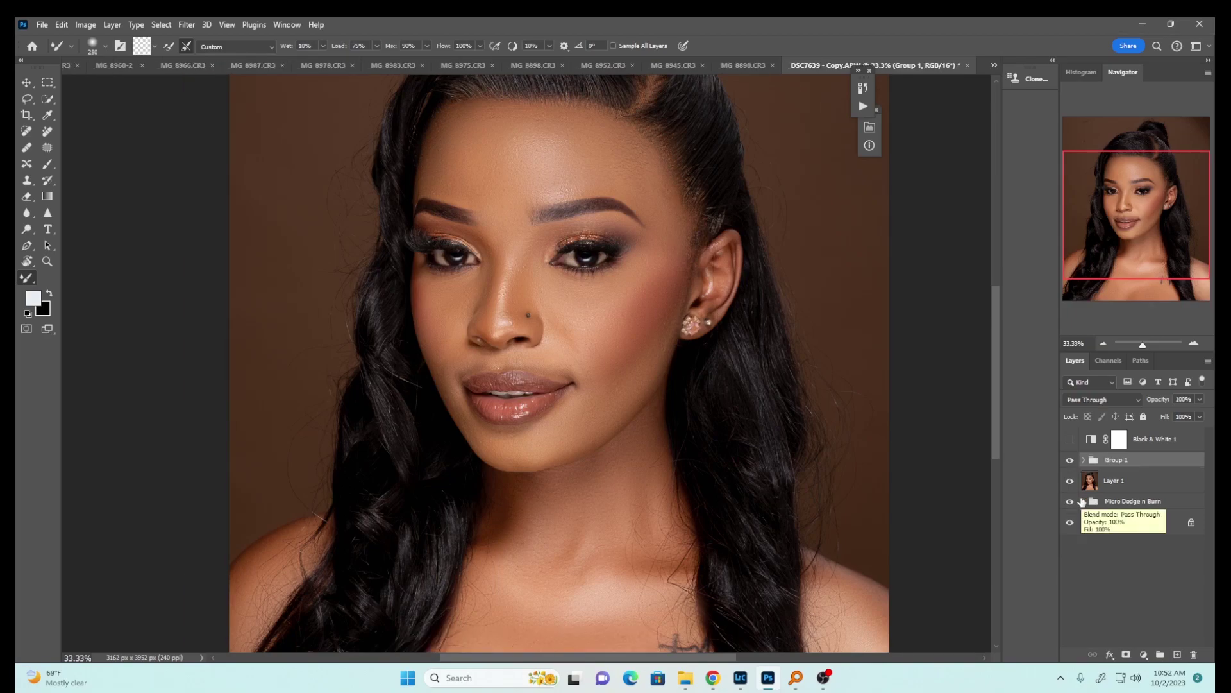
double_click(1116, 460)
type("frfe")
type("ncy")
type(" separation")
key("Return")
Step: Toggle the frequency separation group's visibility to compare the face before and after smoothing
left_click(1069, 465)
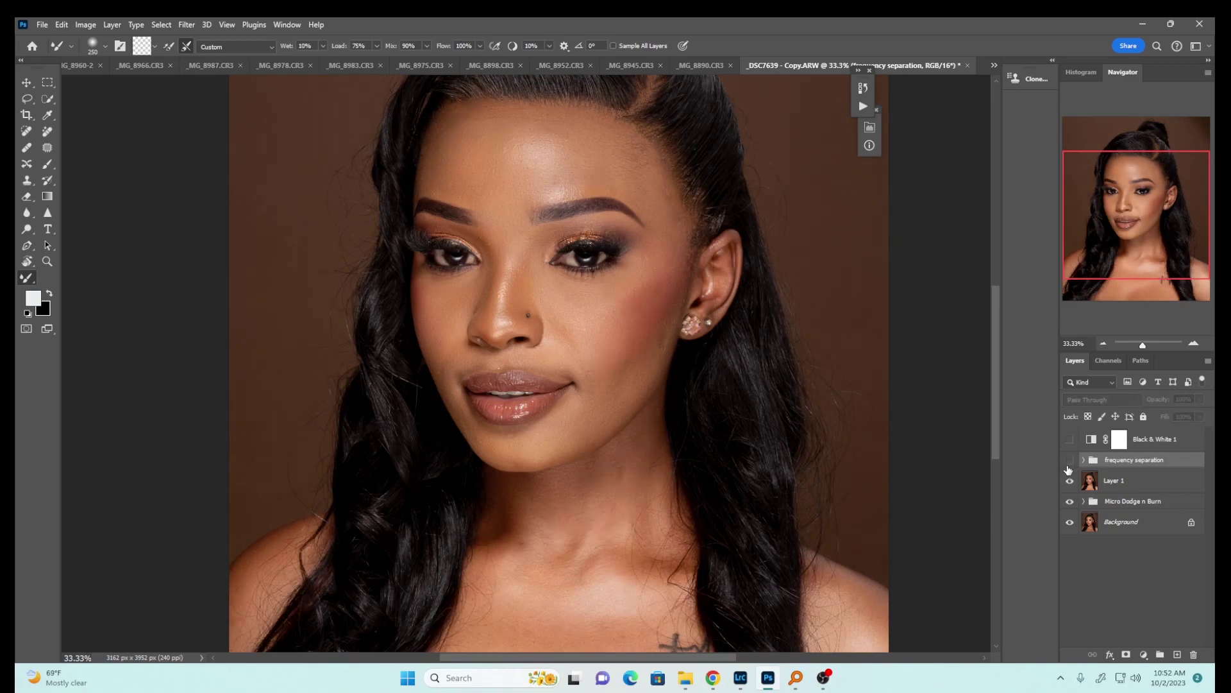
left_click(1068, 468)
left_click(1068, 467)
left_click(1069, 469)
left_click(1068, 468)
left_click(1069, 469)
left_click(1069, 468)
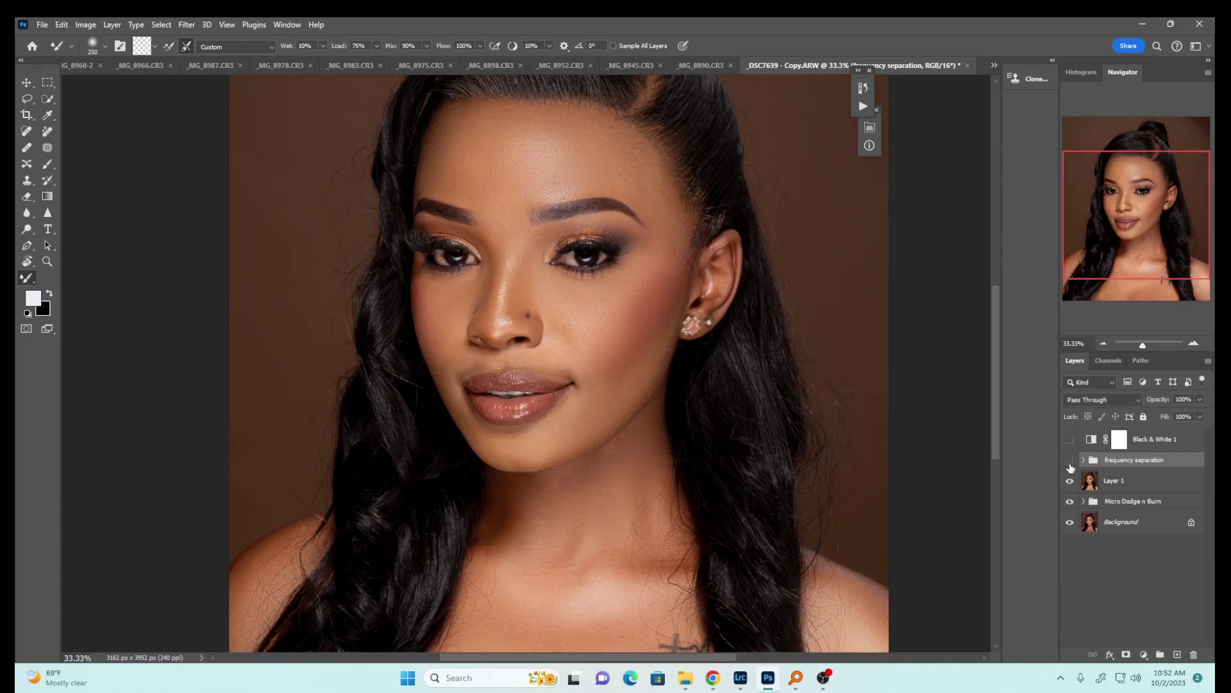
left_click(1070, 467)
left_click(1070, 467)
left_click(1069, 467)
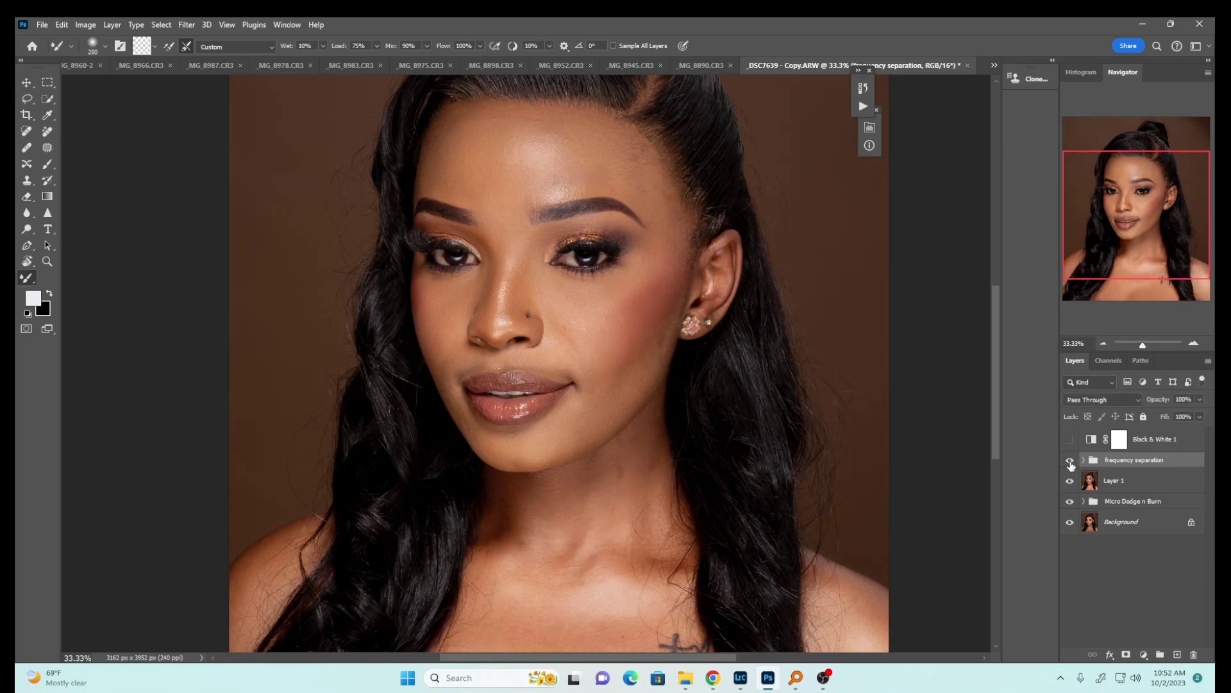
Step: Expand the frequency separation group, select the color layer and blend the forehead tones near the hairline with a 150 px Mixer Brush
left_click(1083, 460)
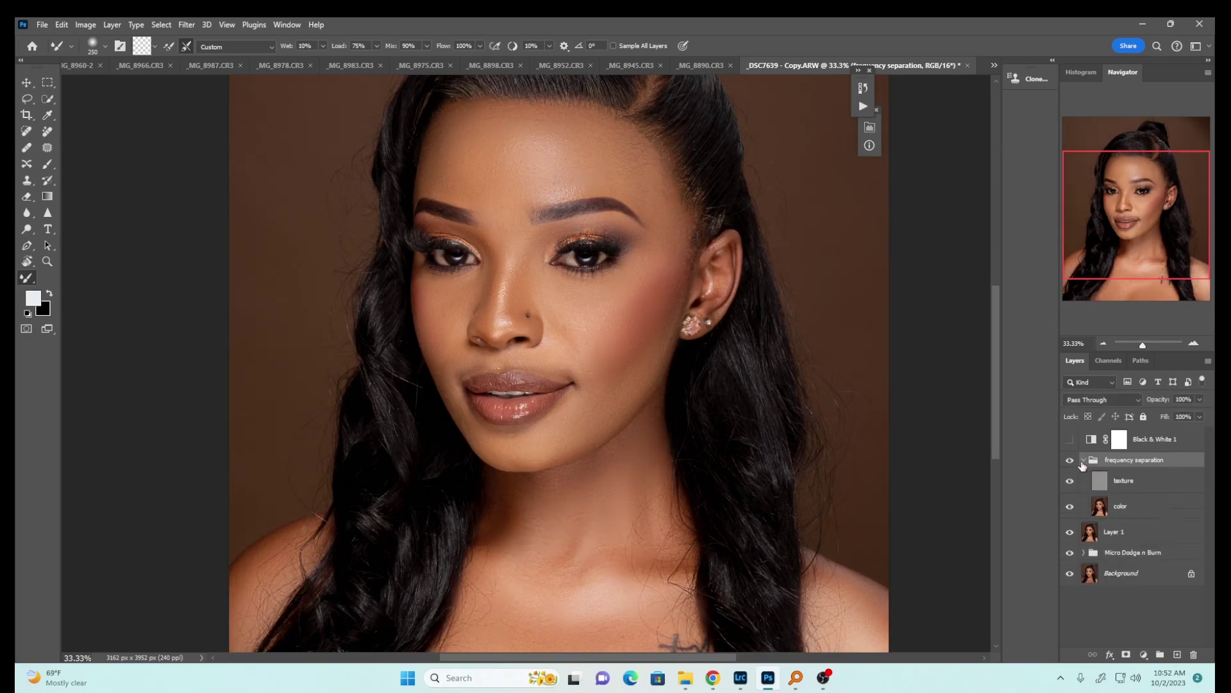
left_click(1119, 507)
key("bracketleft")
key("bracketleft")
key("bracketleft")
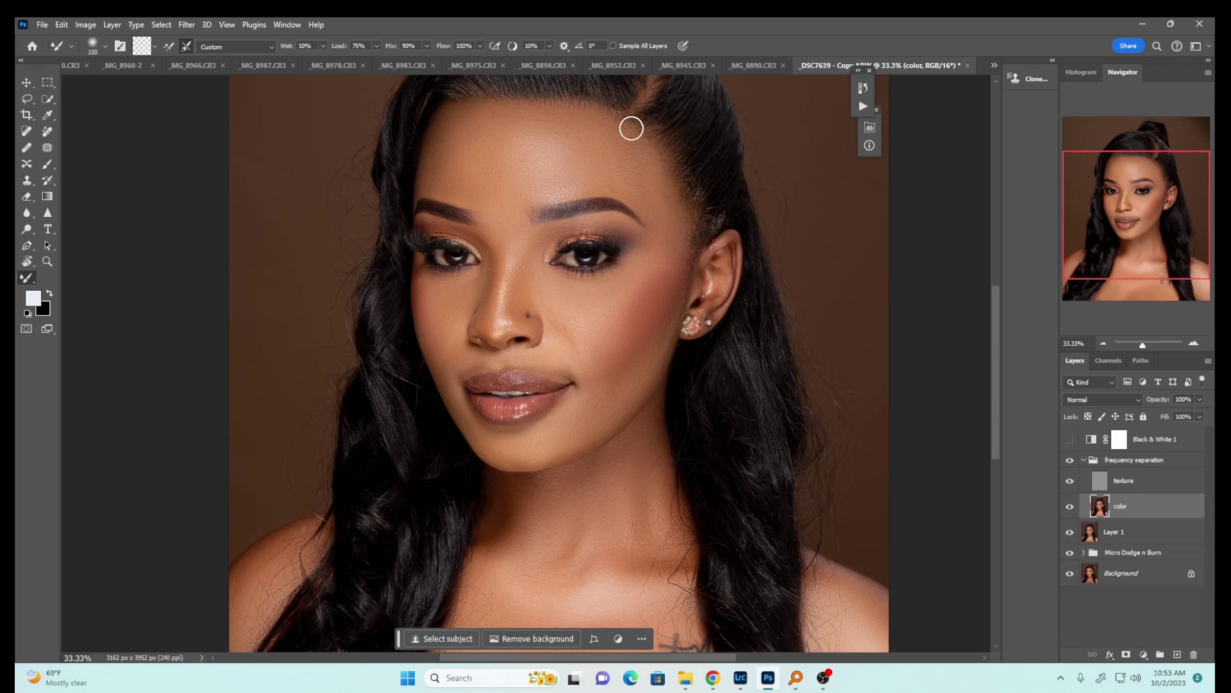
Step: Compare the whole portrait with and without the frequency separation group
key("ctrl+minus")
key("ctrl+minus")
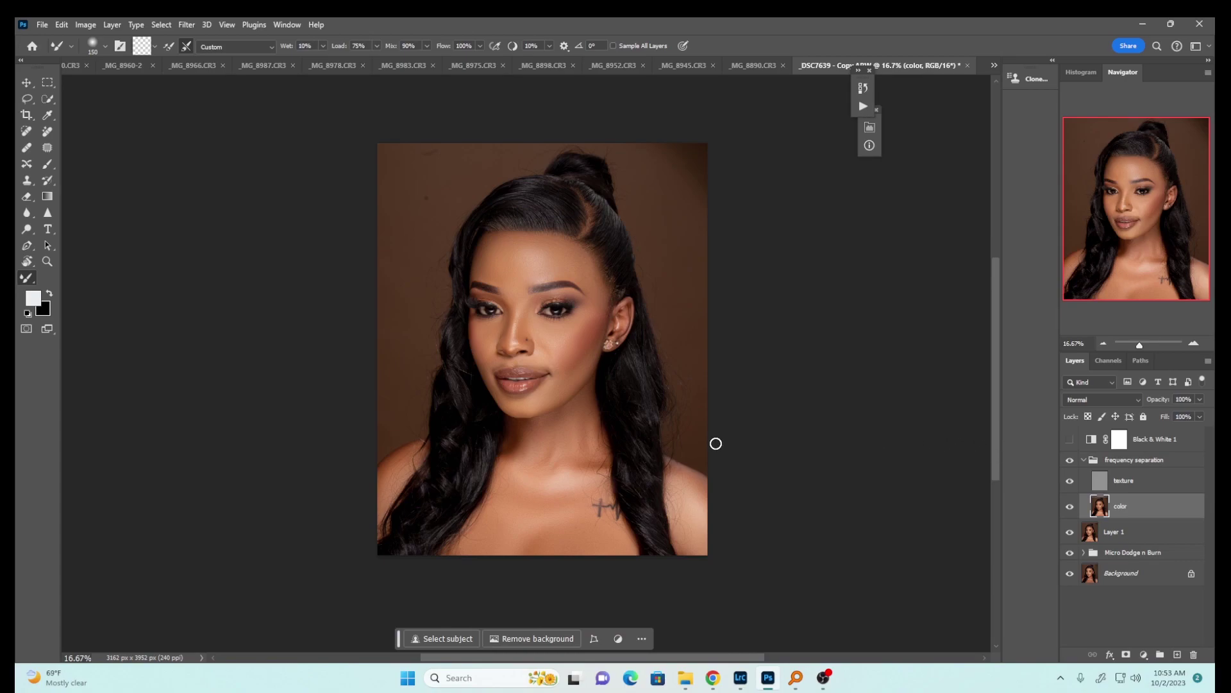
key("bracketright")
left_click(1069, 461)
left_click(1069, 461)
left_click(1069, 461)
left_click(1069, 461)
Step: On the texture layer, clean the skin texture under the eyes and on the cheek with a 30 px Clone Stamp
left_click(1133, 443)
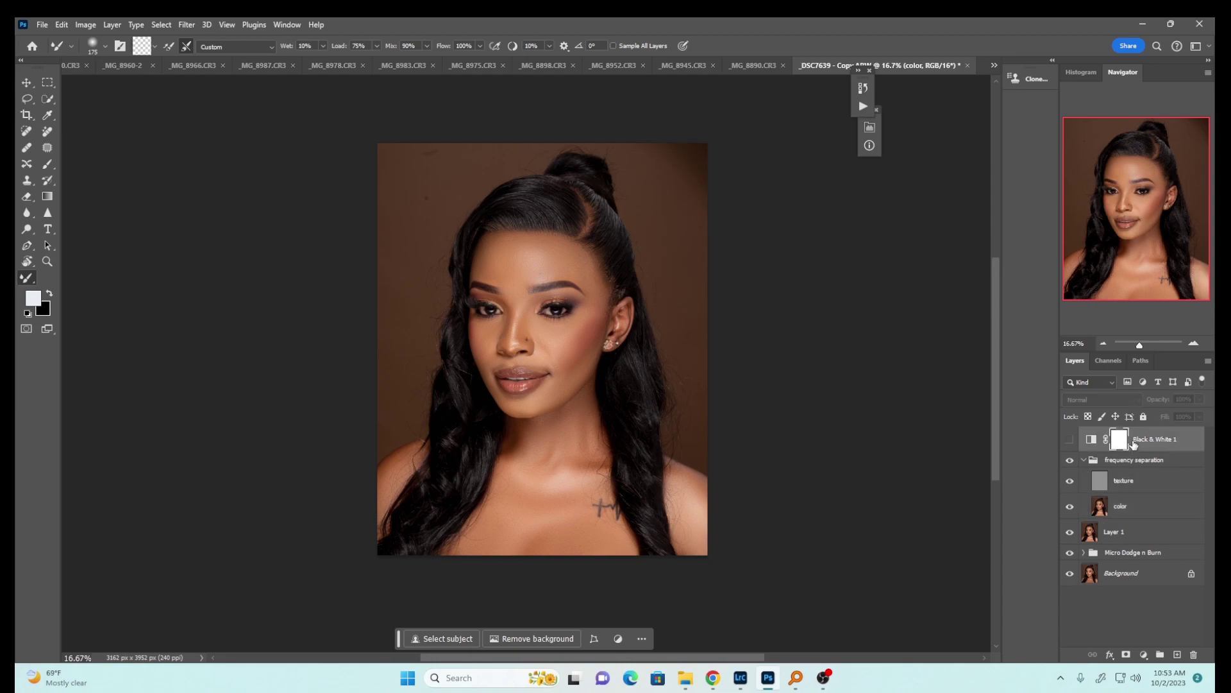
left_click(1119, 488)
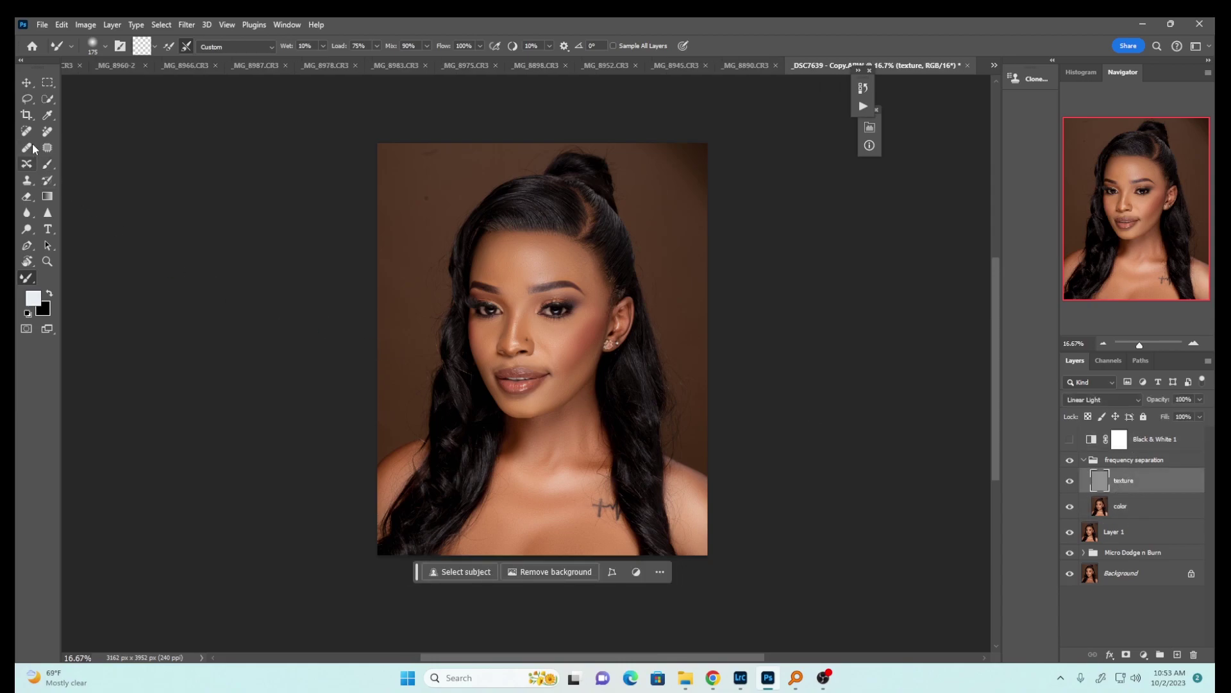
left_click(27, 180)
key("ctrl+1")
key("bracketright")
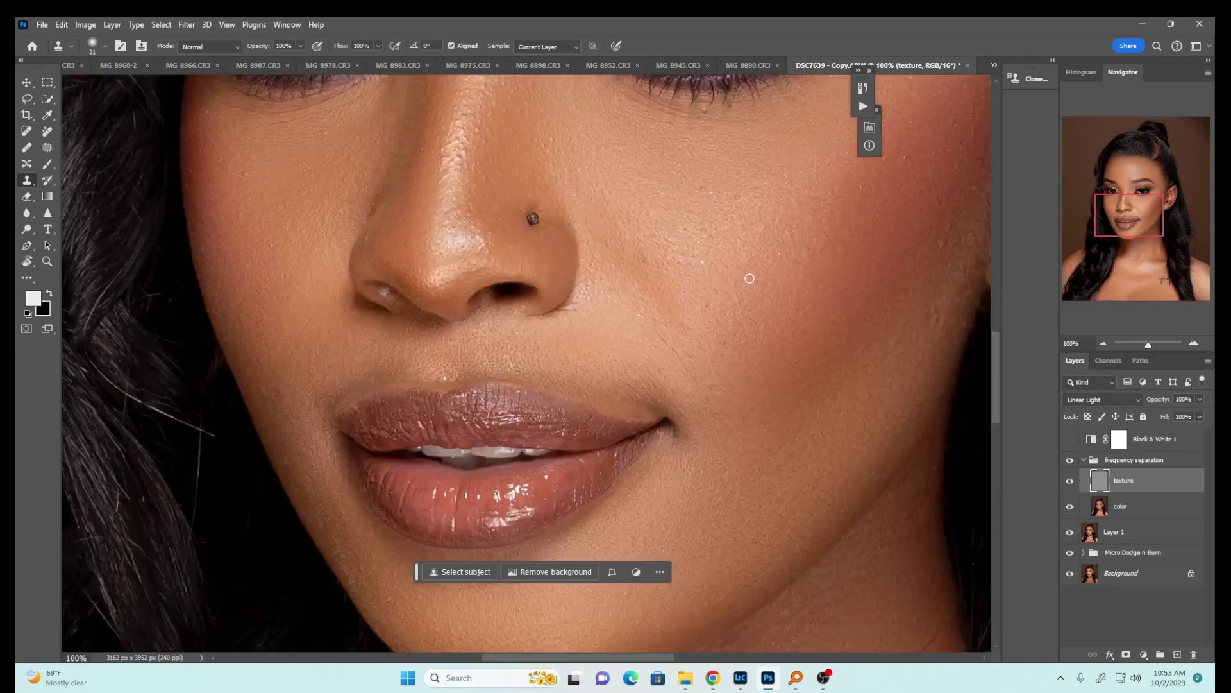
key("bracketright")
scroll(891, 256, "up", 3)
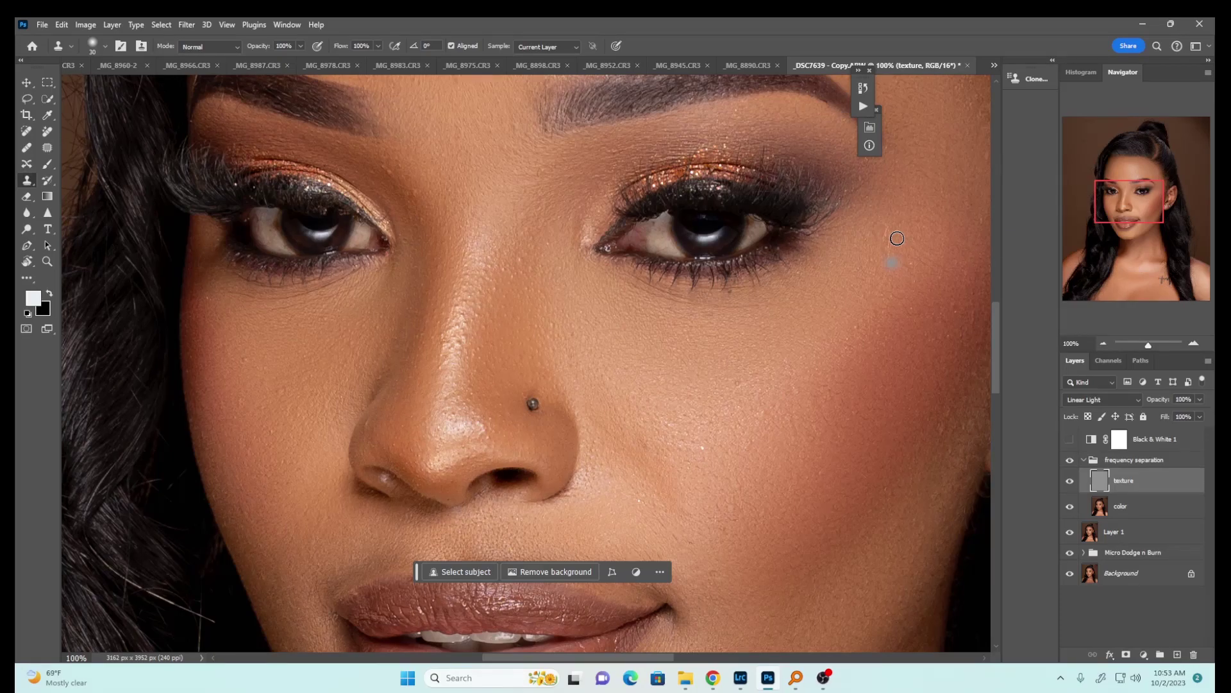
scroll(555, 167, "left", 3)
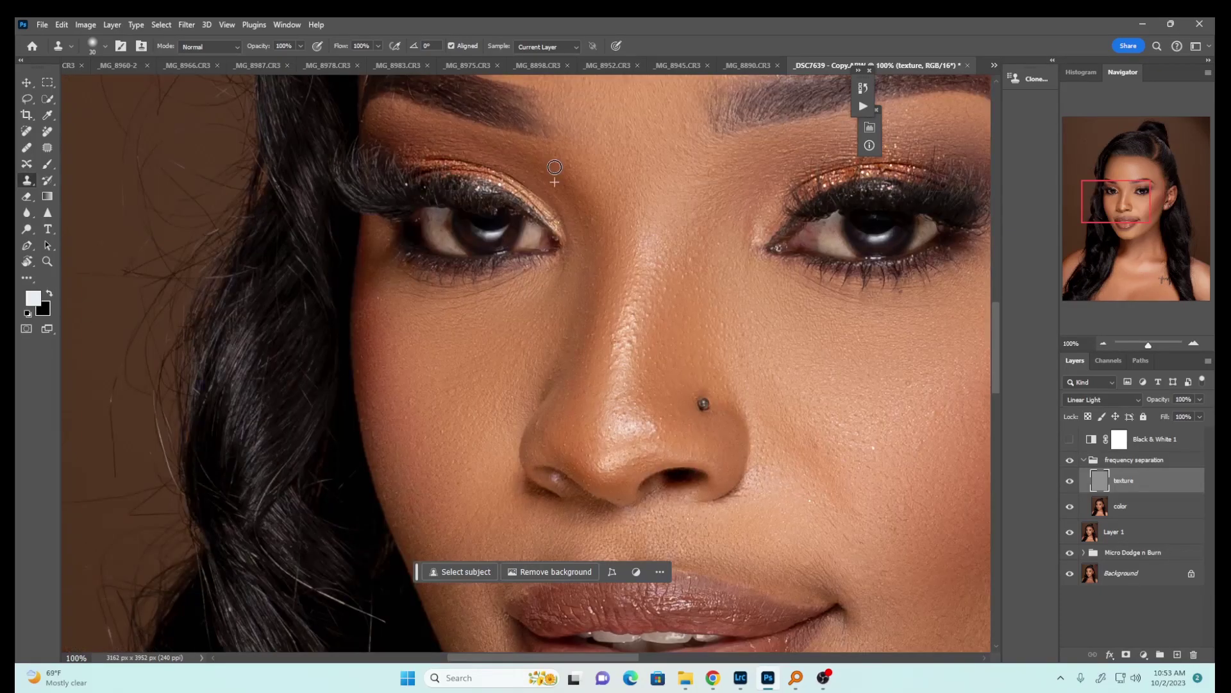
left_click(456, 402, "alt")
scroll(779, 274, "right", 5)
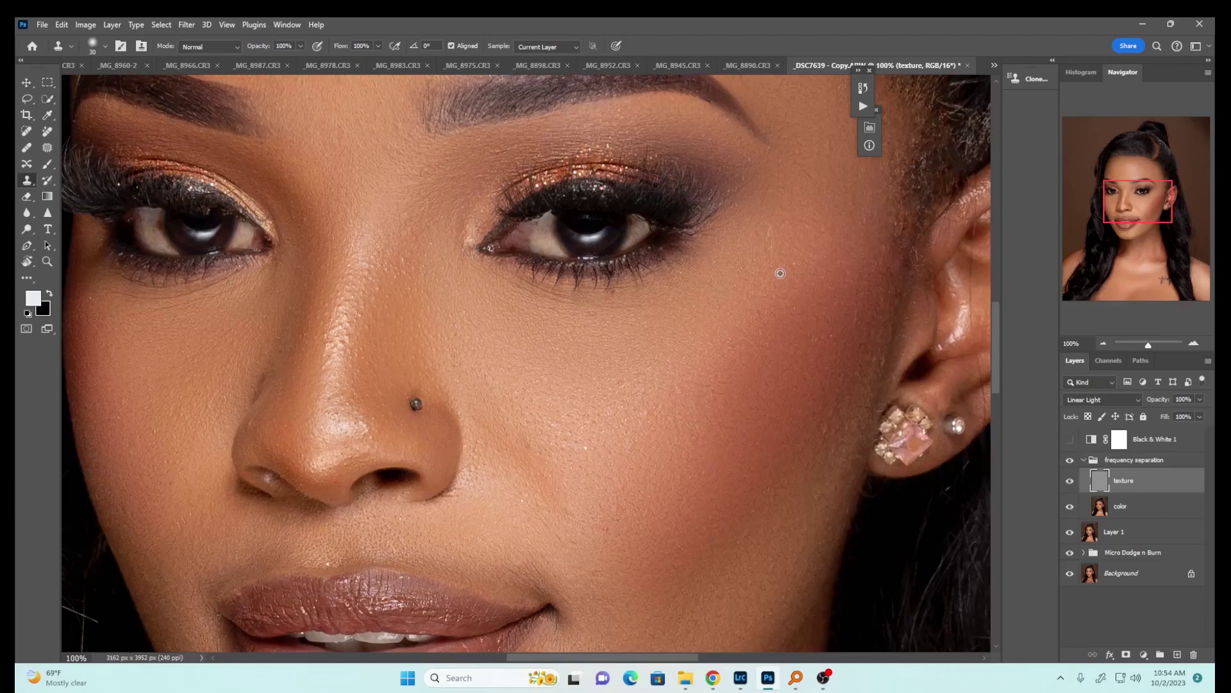
left_click(780, 274, "alt")
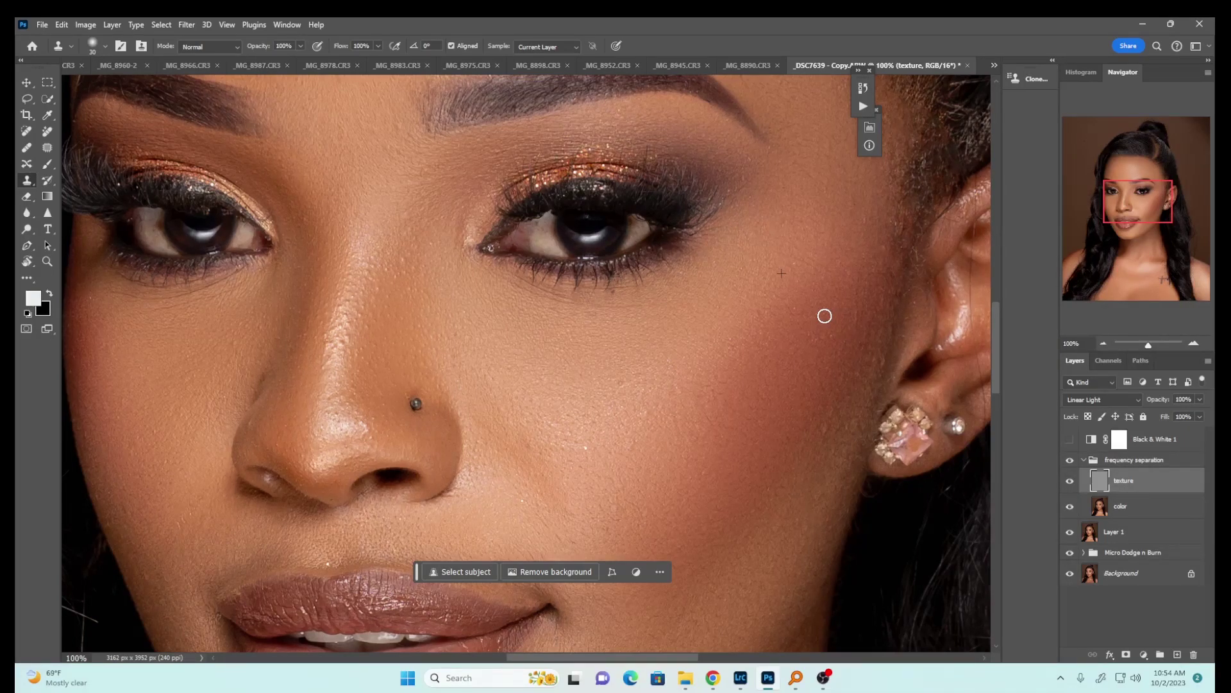
Step: Enlarge the Clone Stamp to 60 px and clean the texture layer's remaining uneven skin on the forehead and cheek
scroll(295, 247, "up", 5)
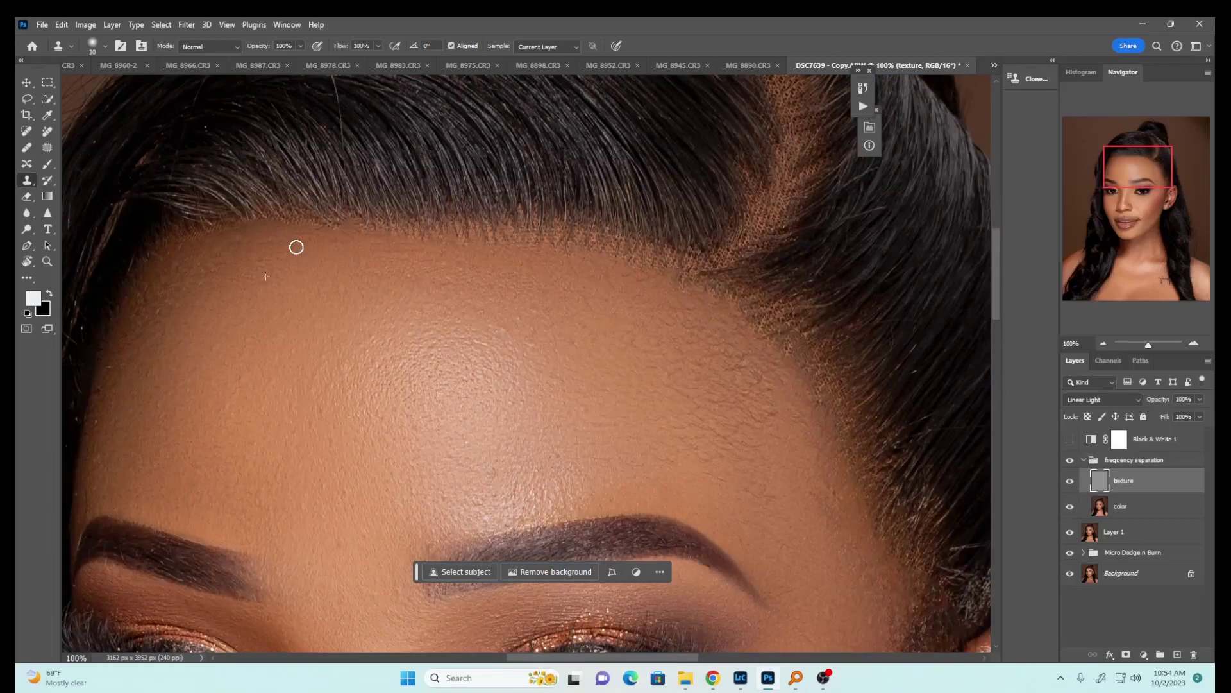
key("bracketright")
key("bracketright")
key("bracketright")
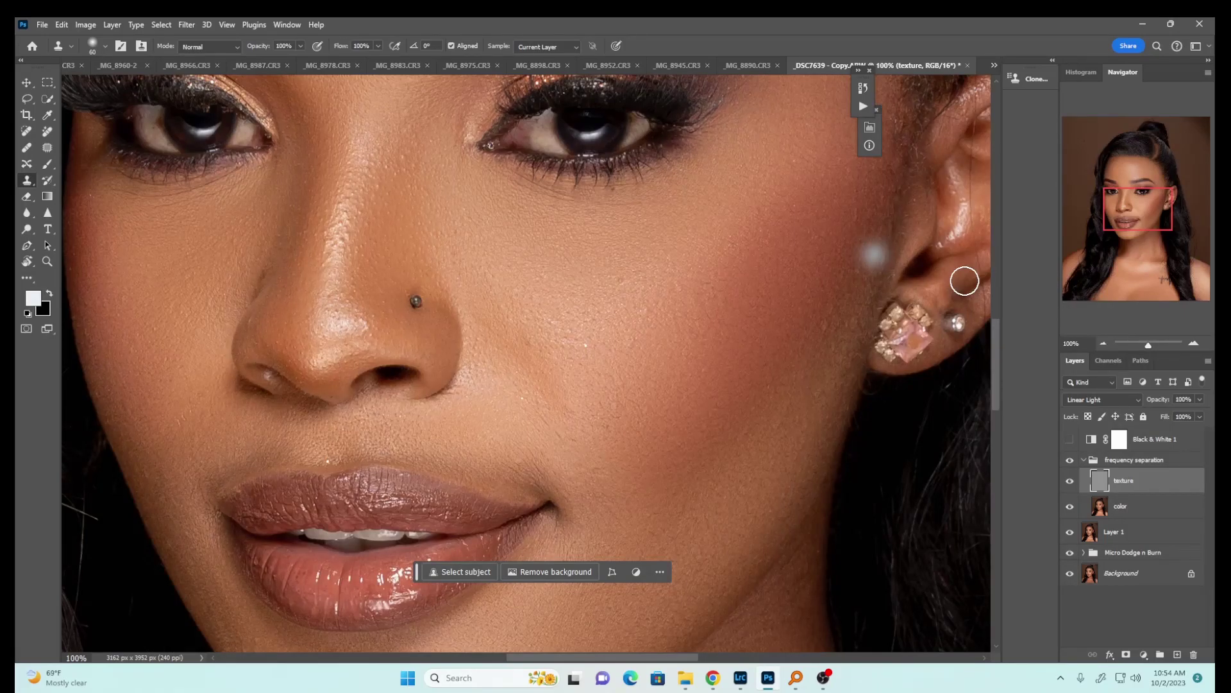
scroll(711, 236, "up", 5)
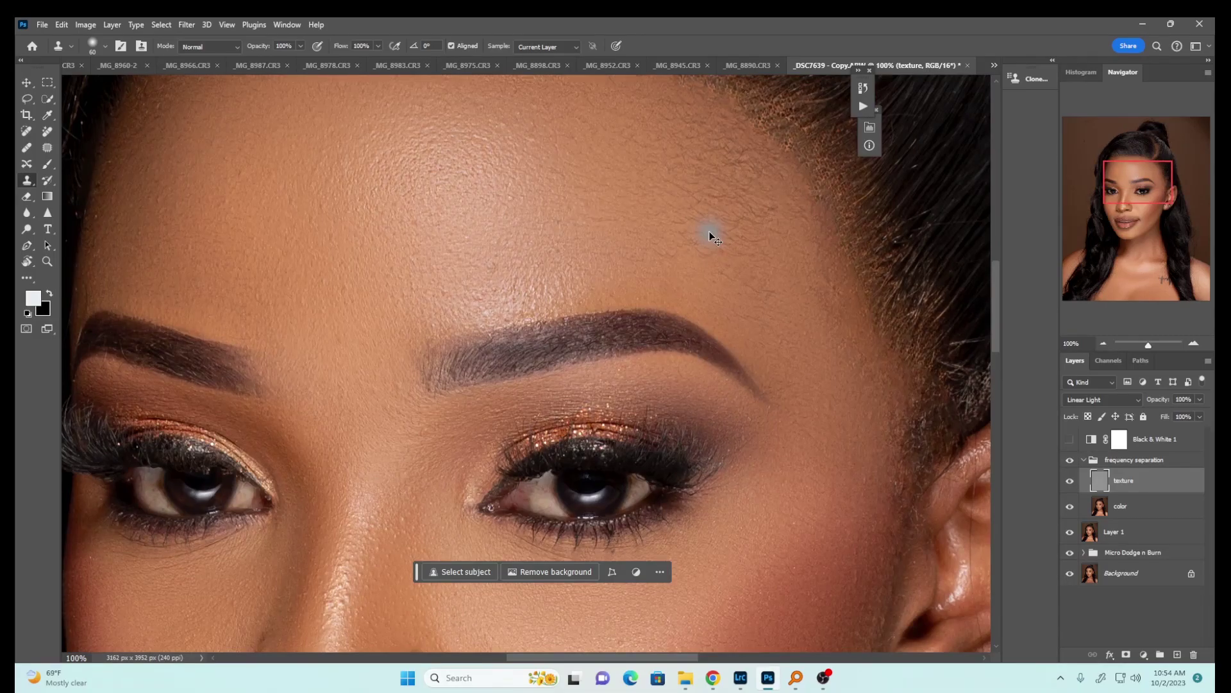
Step: Collapse the frequency separation group and delete the Black & White 1 adjustment layer
scroll(710, 238, "down", 5)
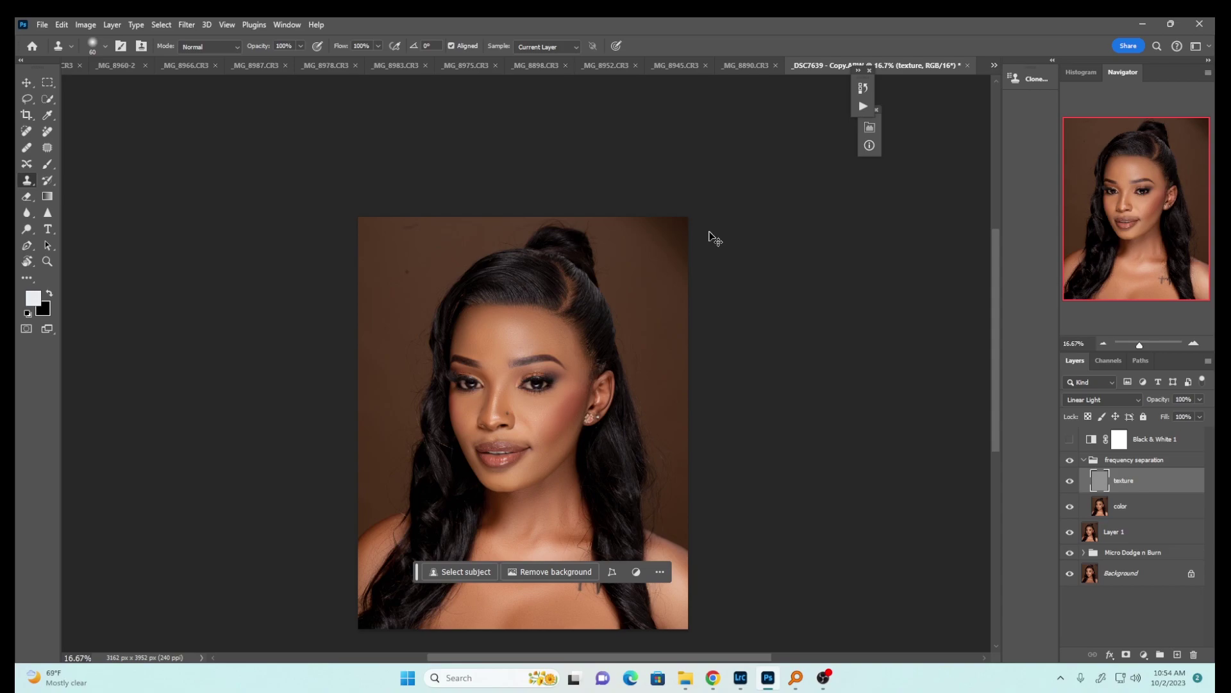
scroll(715, 238, "down", 1)
left_click(1135, 460)
left_click(1099, 441)
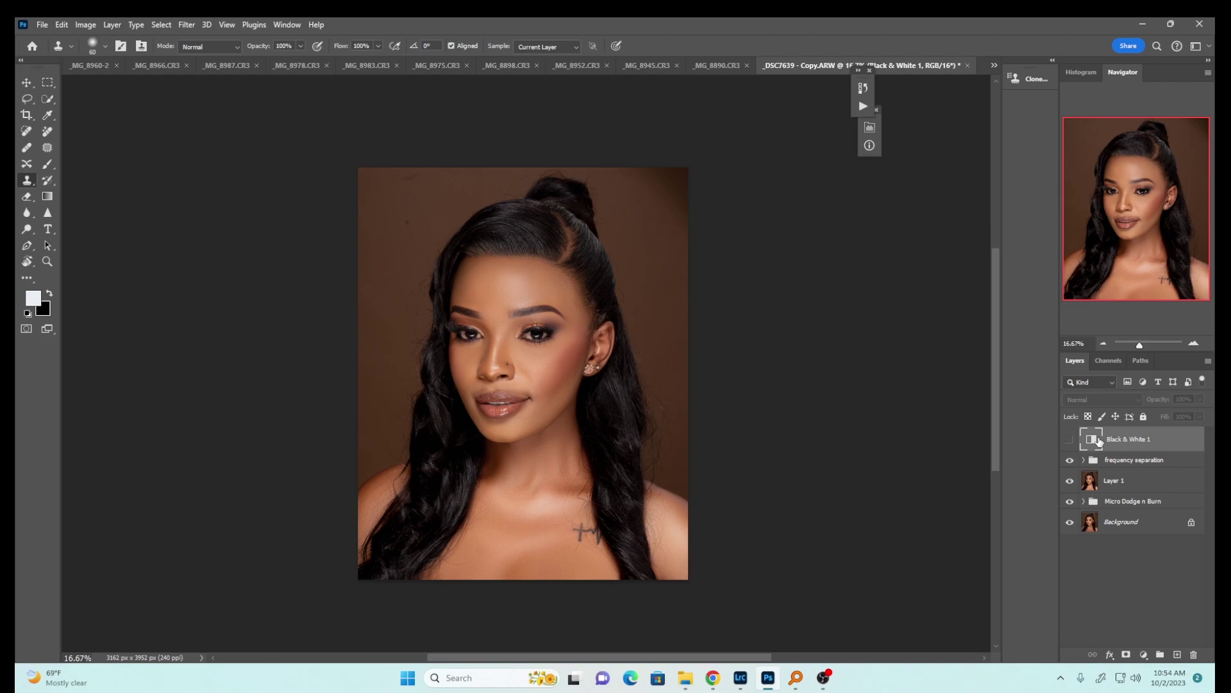
key("Delete")
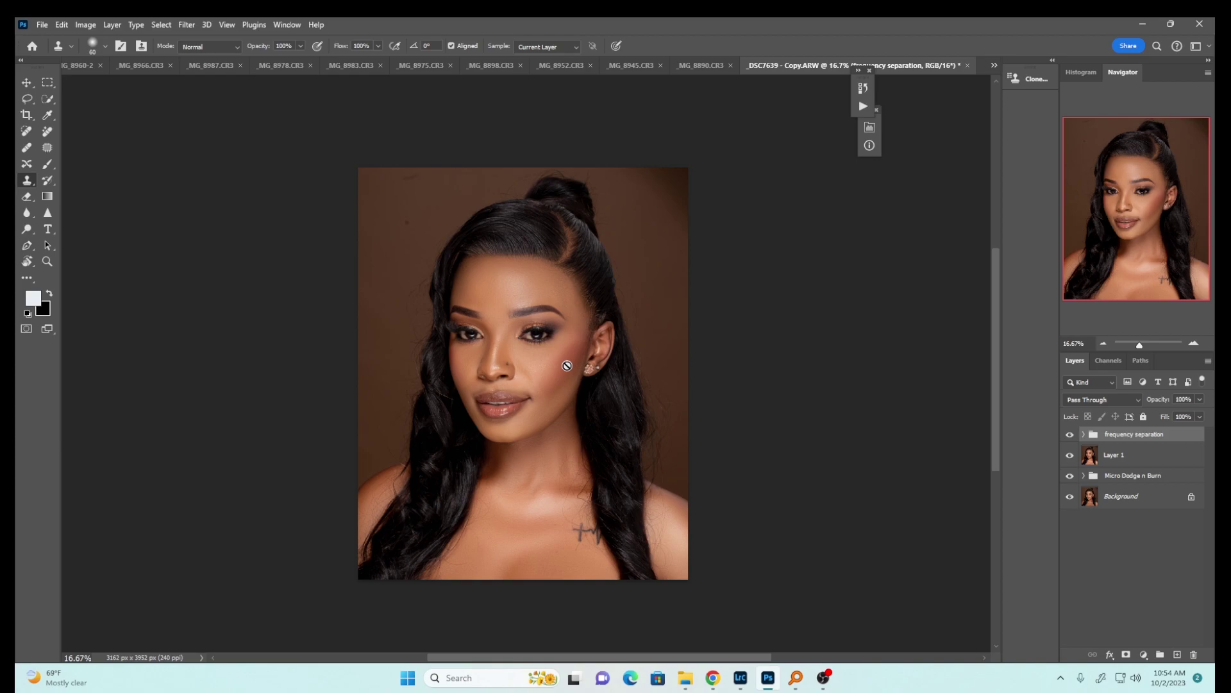
key("alt+F9")
left_click(725, 303)
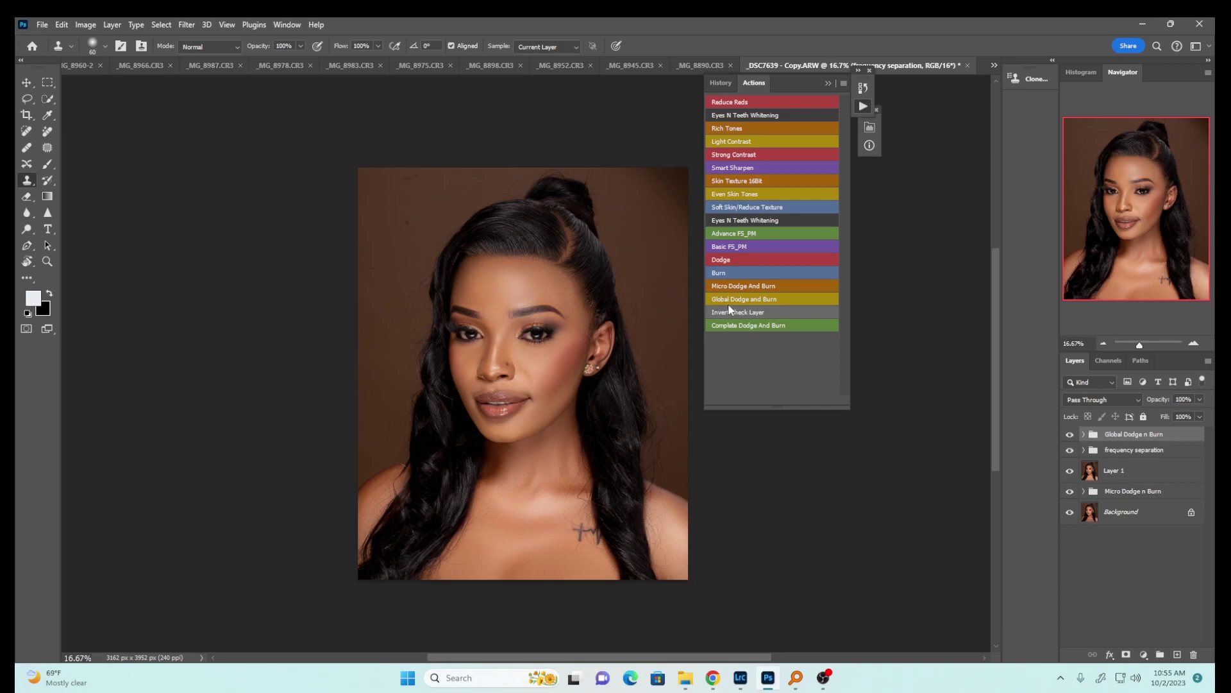
left_click(855, 152)
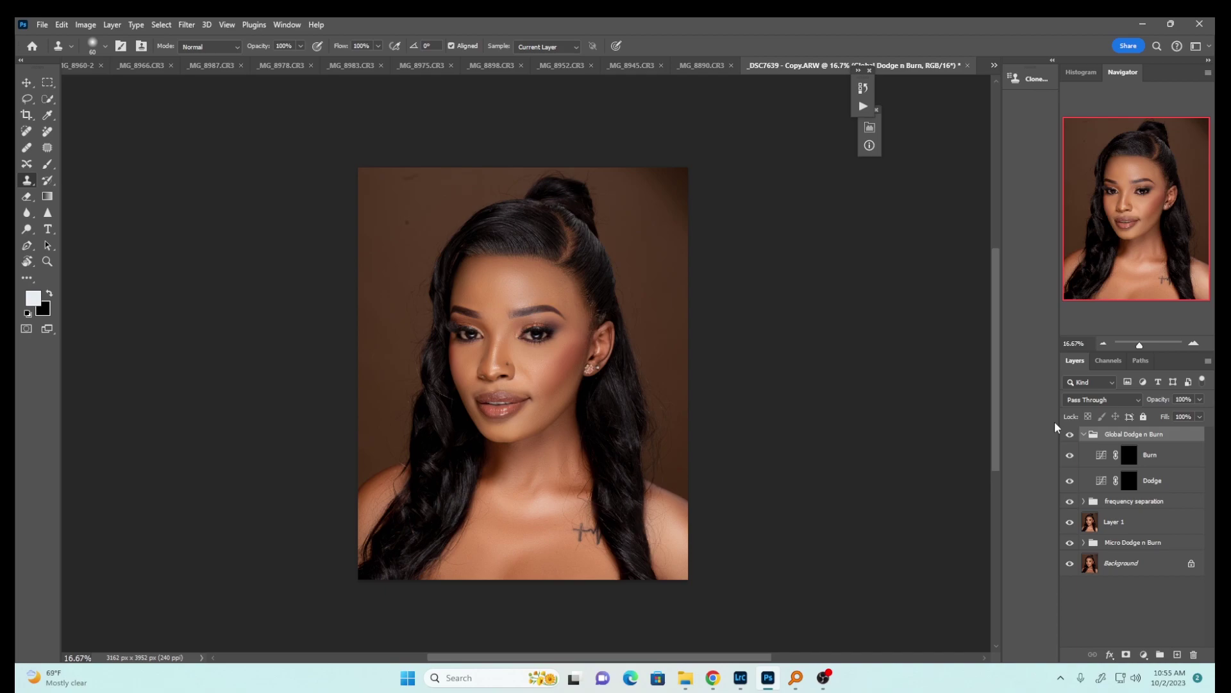
key("Delete")
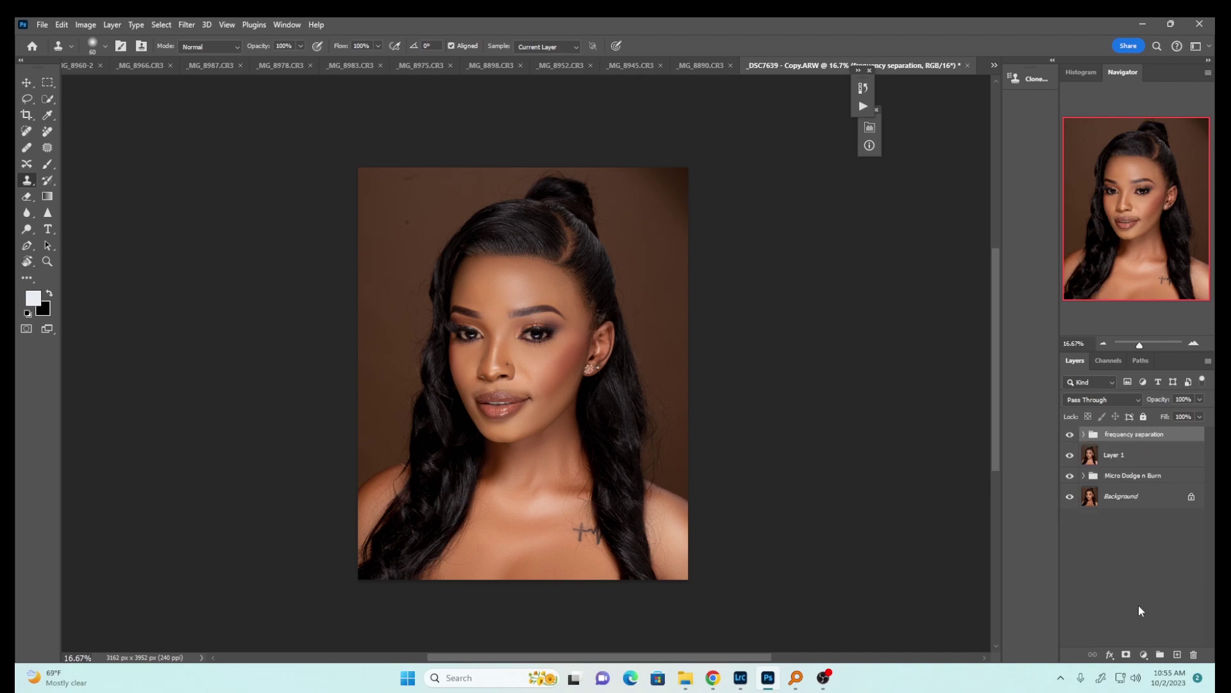
Step: Add a Curves adjustment layer above the frequency separation group, keeping its default curve
left_click(1144, 654)
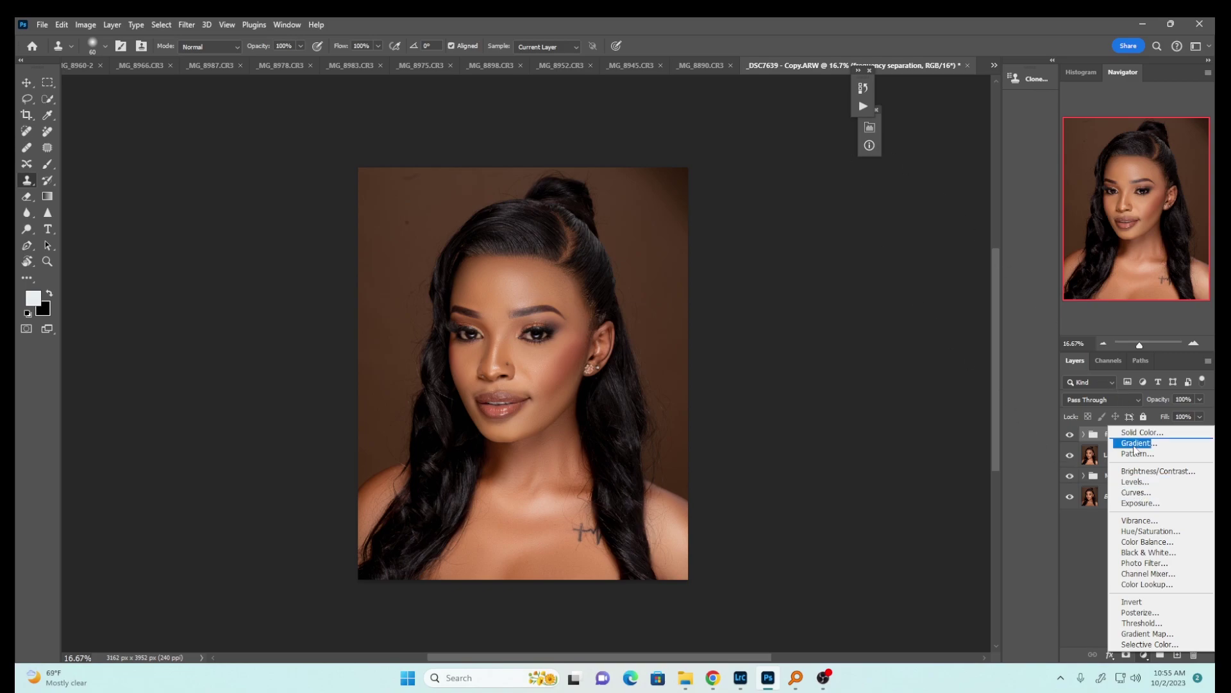
left_click(1132, 492)
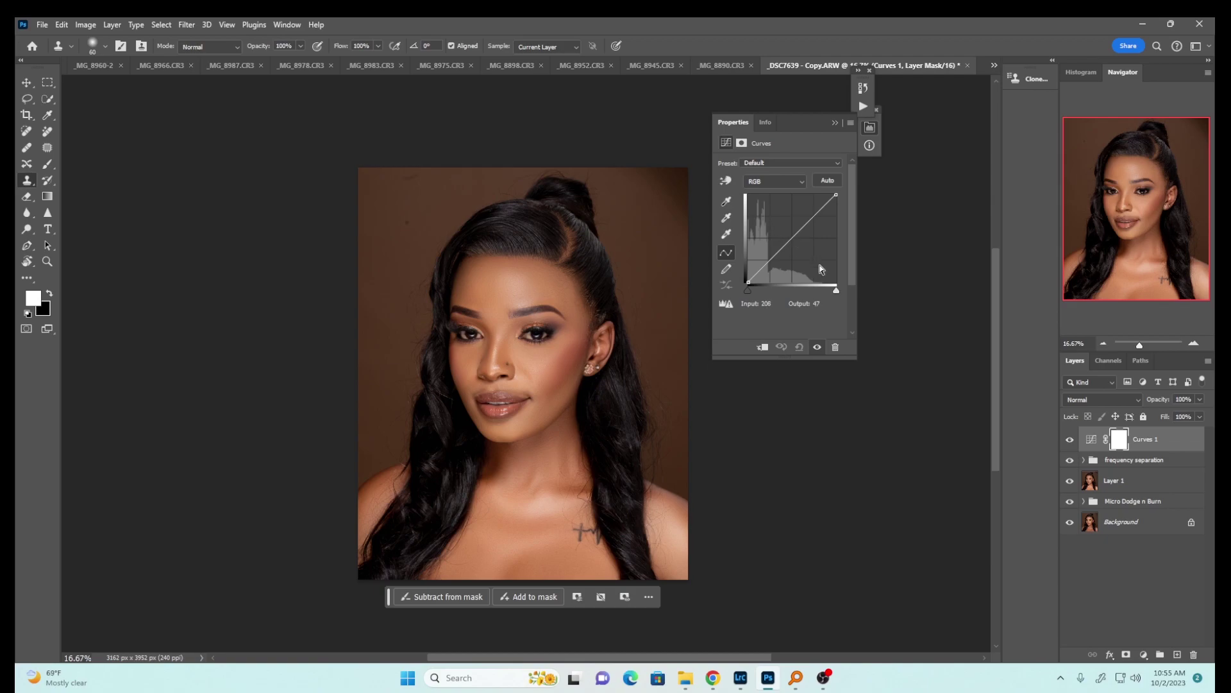
left_click(834, 122)
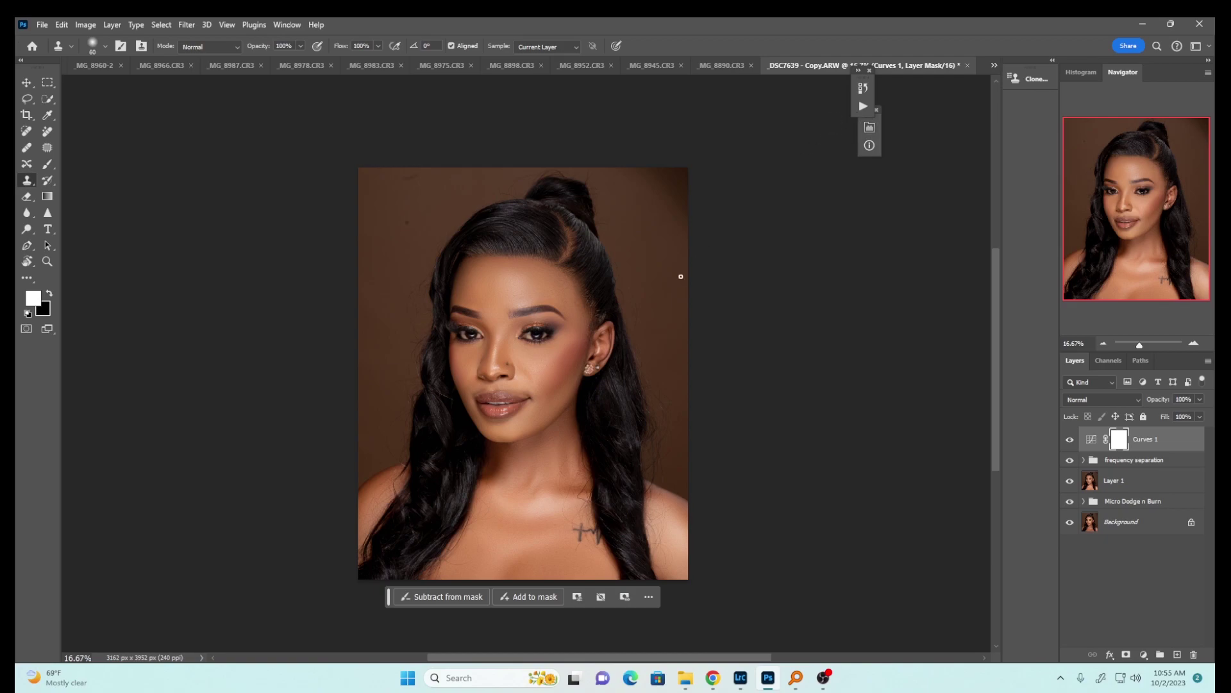
Step: Run the Global Dodge and Burn action and expand the layer group it creates
left_click(863, 107)
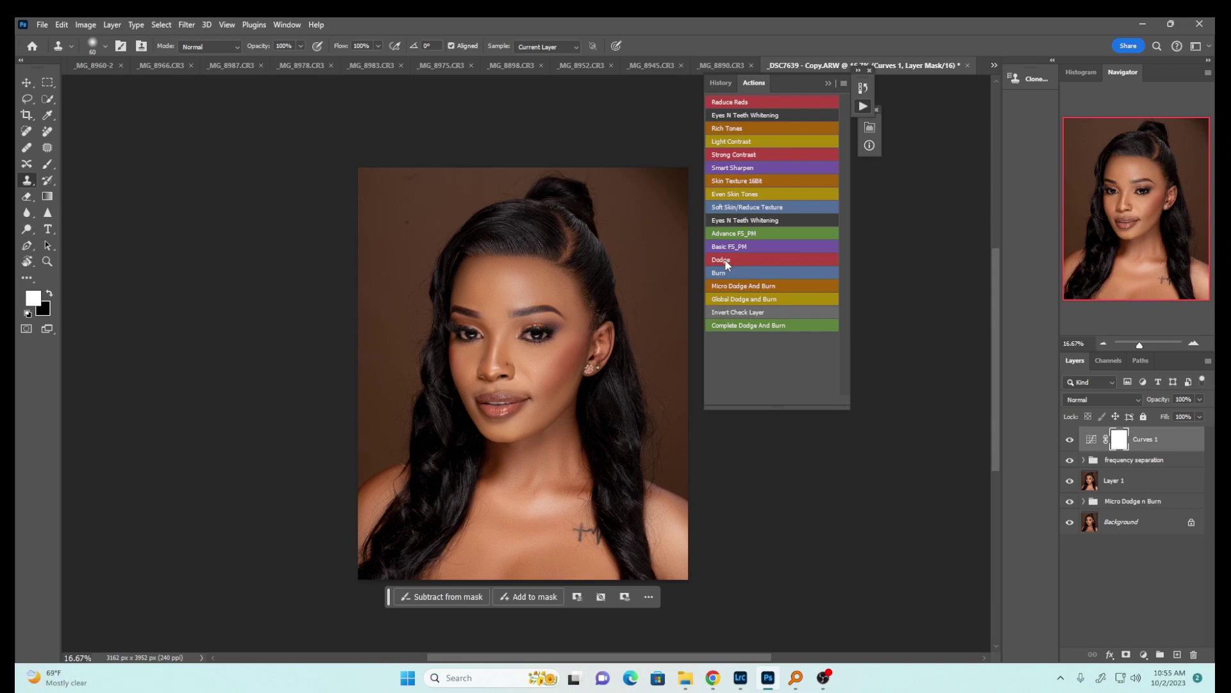
left_click(738, 297)
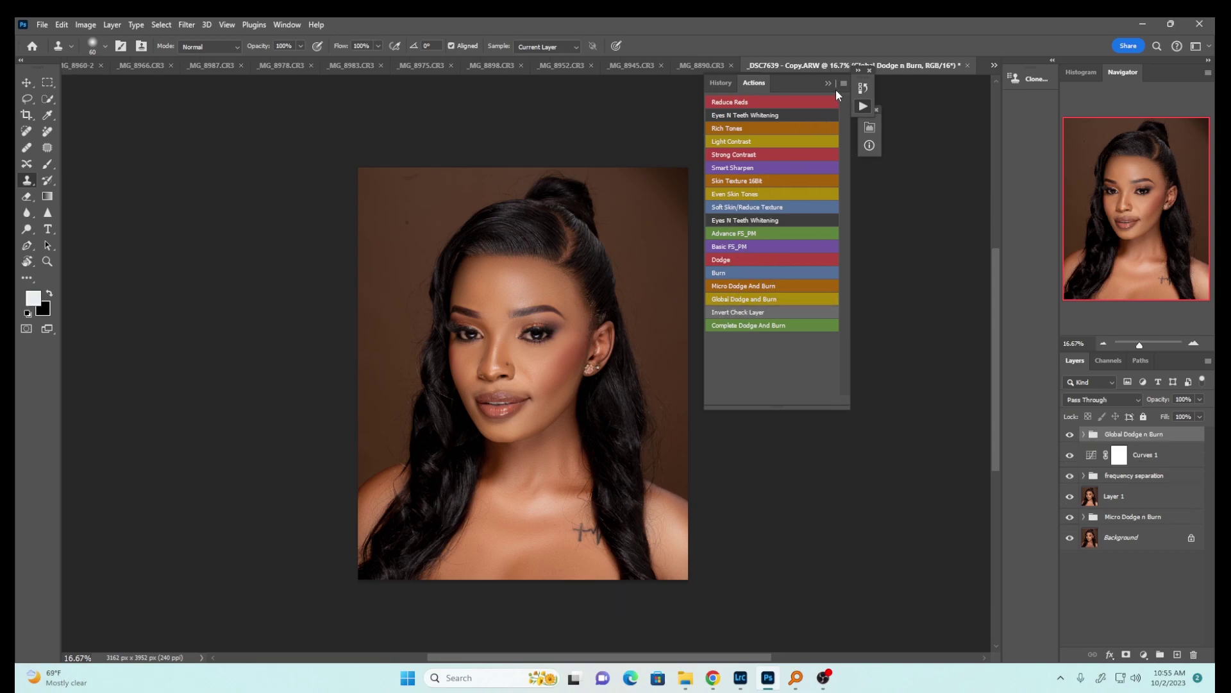
left_click(1083, 435)
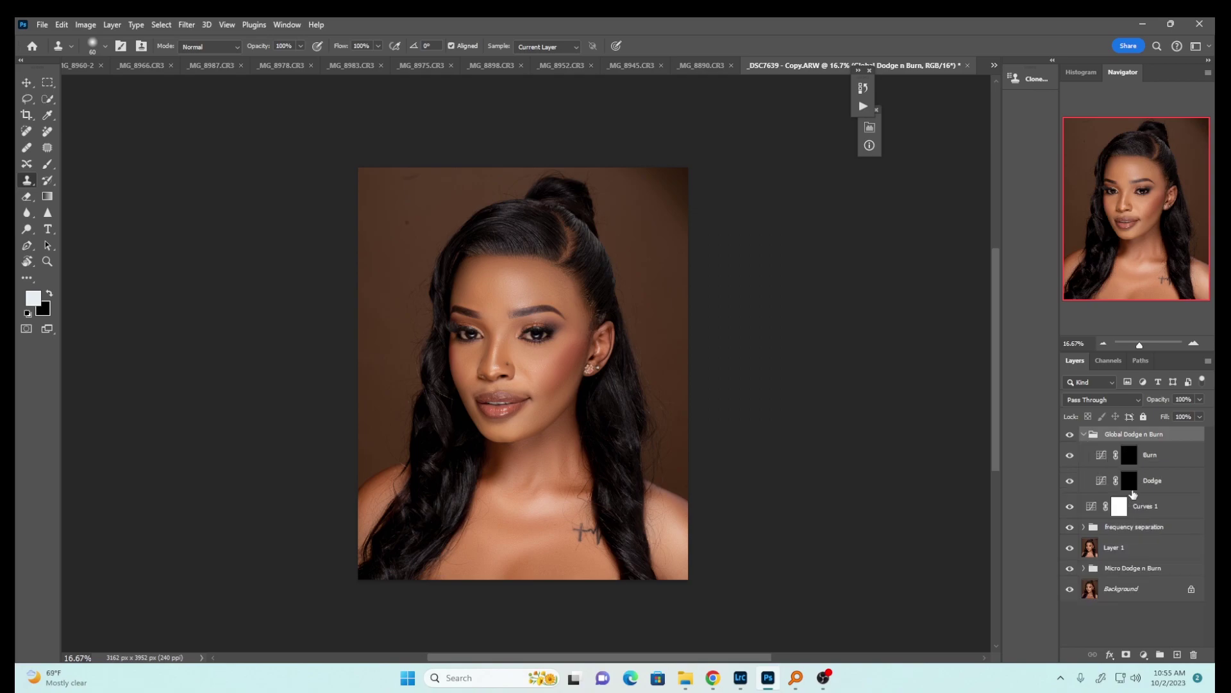
Step: Select the Dodge layer's mask and set up a 200 px Brush with maximum hardness
left_click(1128, 486)
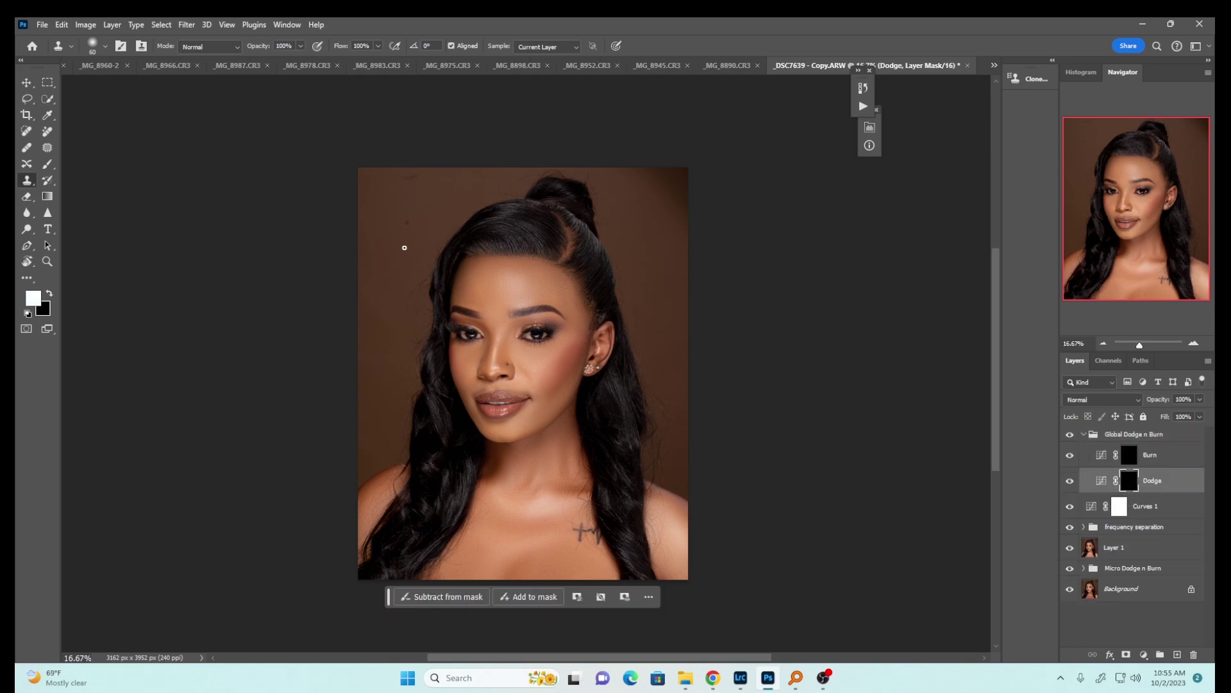
left_click(47, 164)
left_click(105, 45)
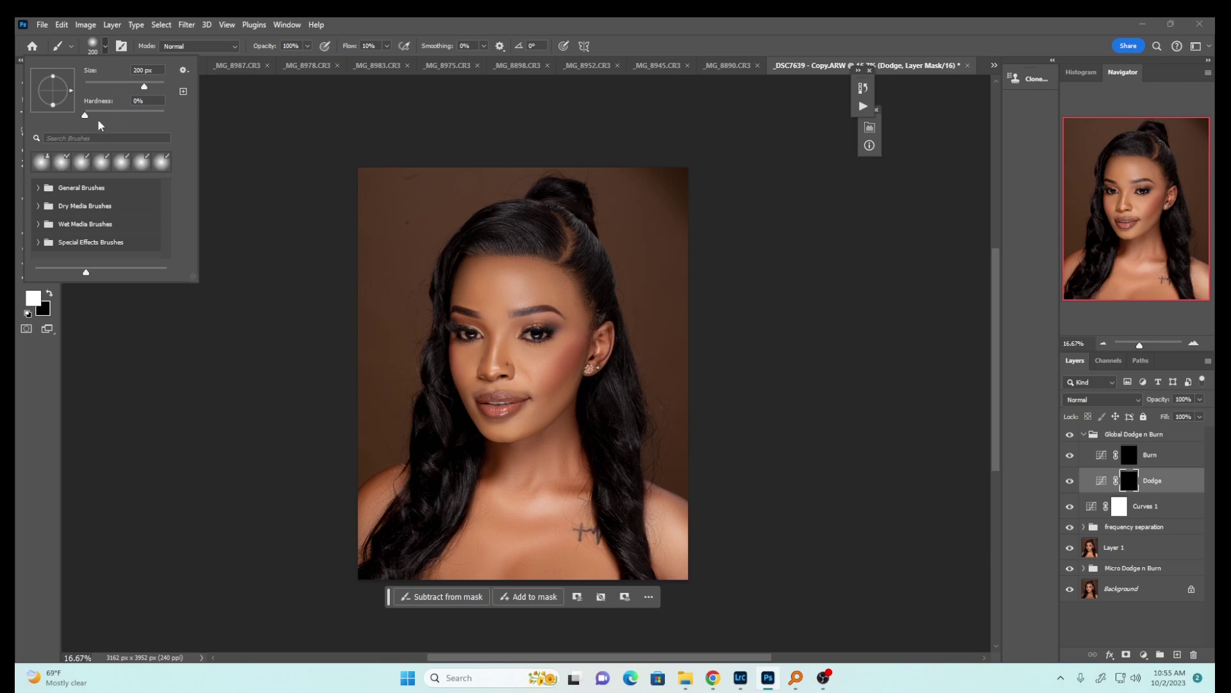
left_click_drag(86, 116, 186, 113)
key("Return")
Step: Add a Black & White adjustment layer at the top of the Global Dodge n Burn group with Reds at -184
key("ctrl+plus")
key("ctrl+plus")
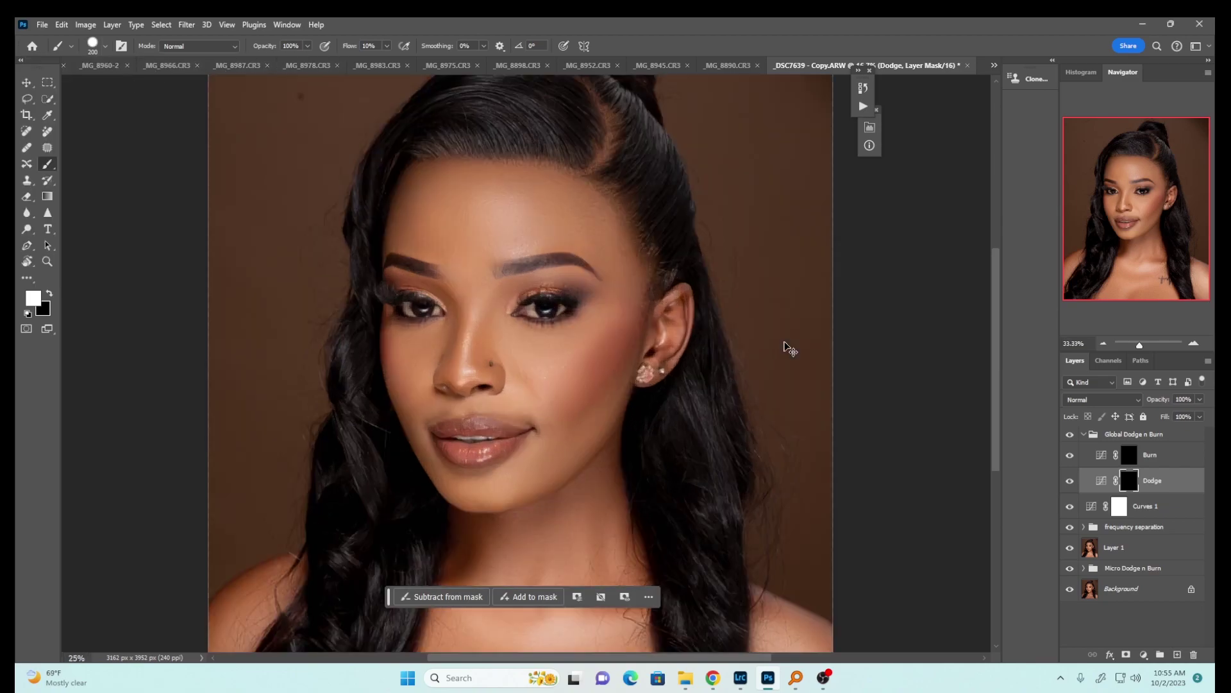
left_click(1146, 443)
left_click(1144, 654)
left_click(1148, 552)
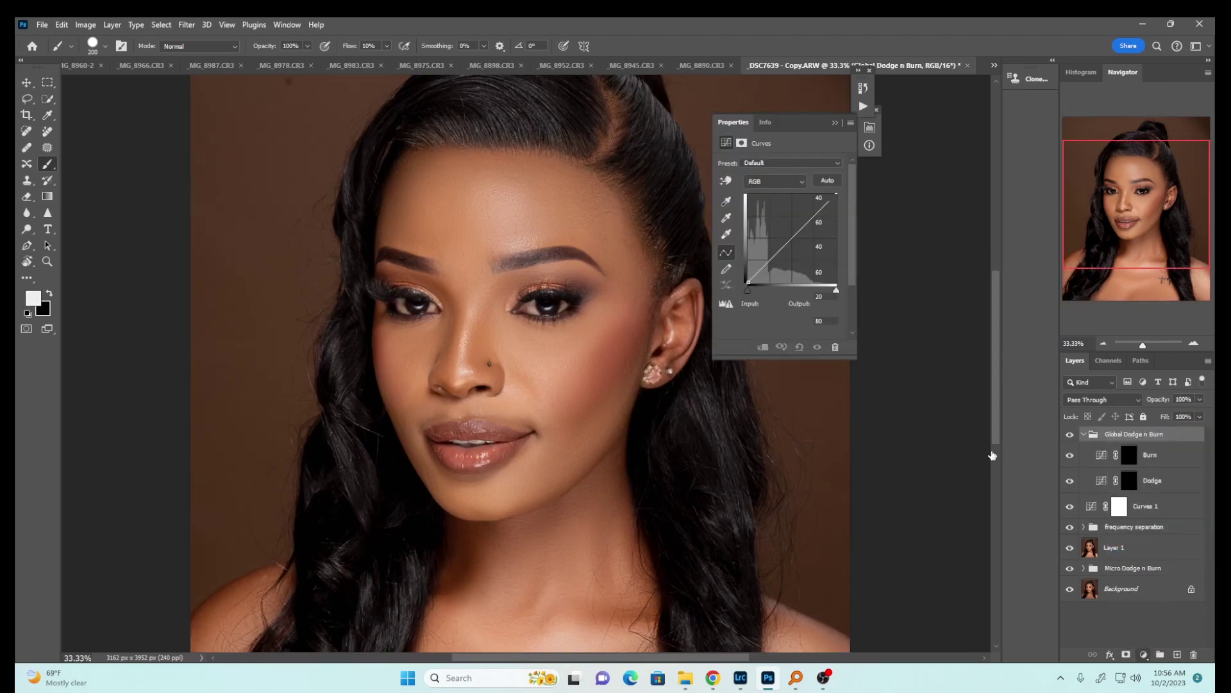
left_click_drag(779, 210, 724, 214)
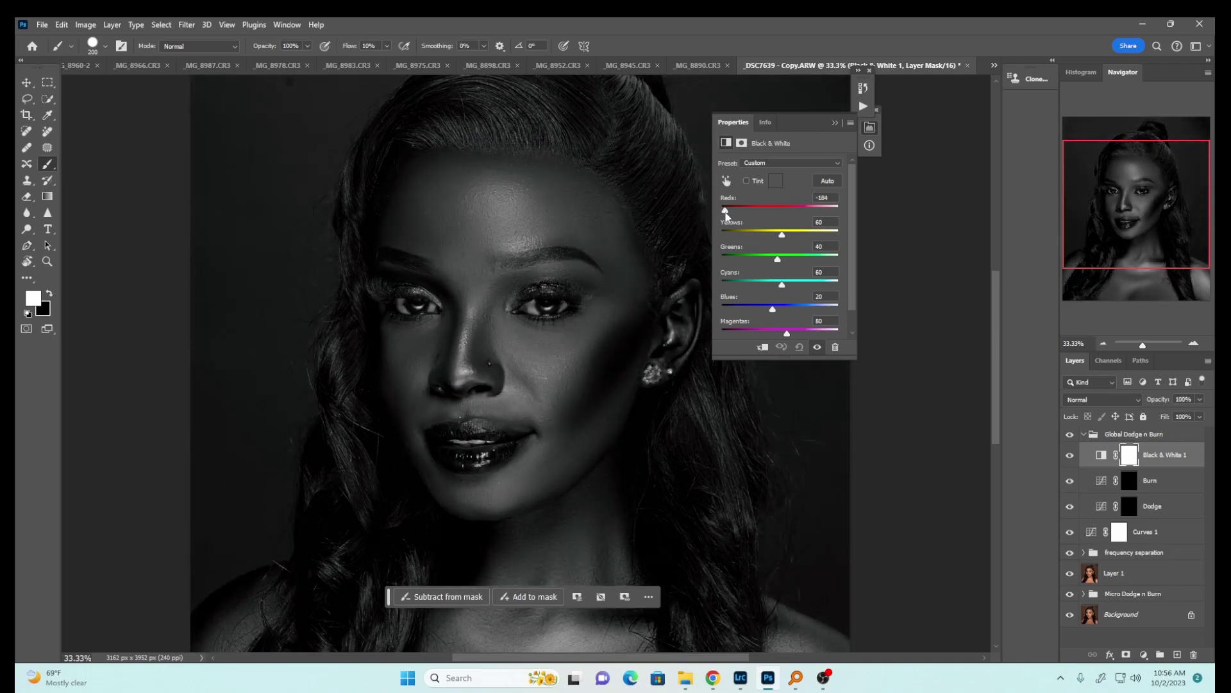
left_click(835, 123)
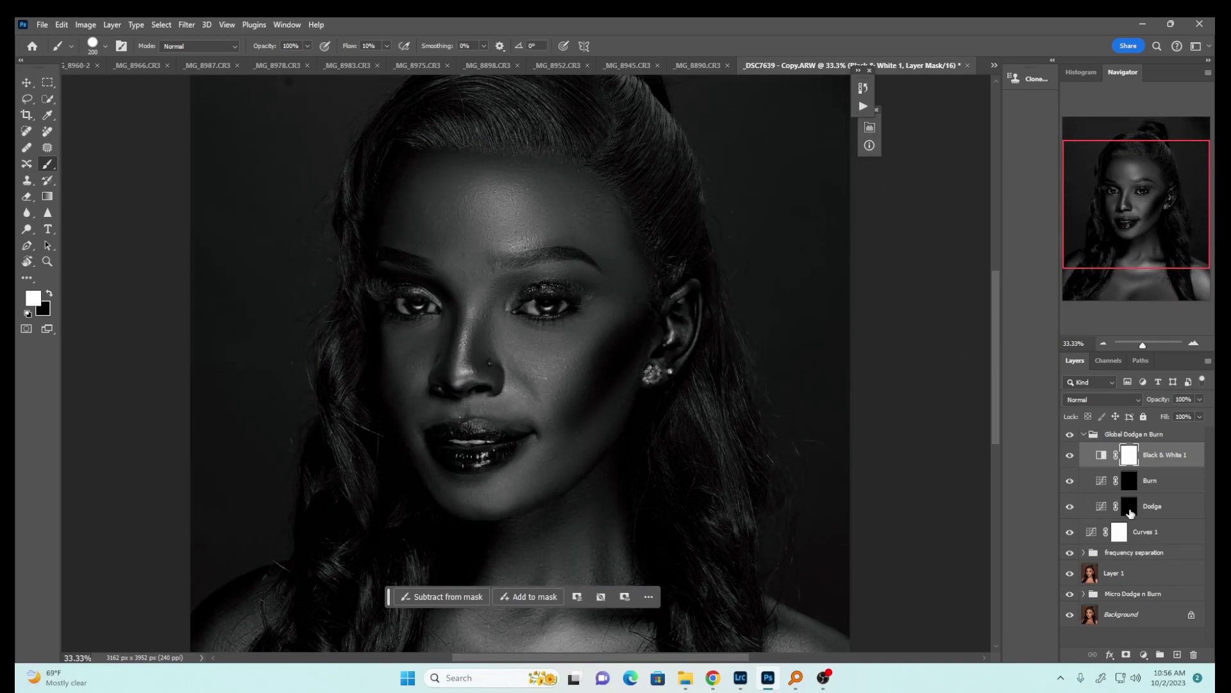
Step: On the Burn mask, paint short white hatch strokes along the cheekbone near the ear with a 70 px brush at 100% flow
left_click(1129, 506)
key("bracketleft")
key("bracketleft")
key("bracketleft")
key("bracketleft")
key("bracketleft")
key("bracketleft")
key("bracketleft")
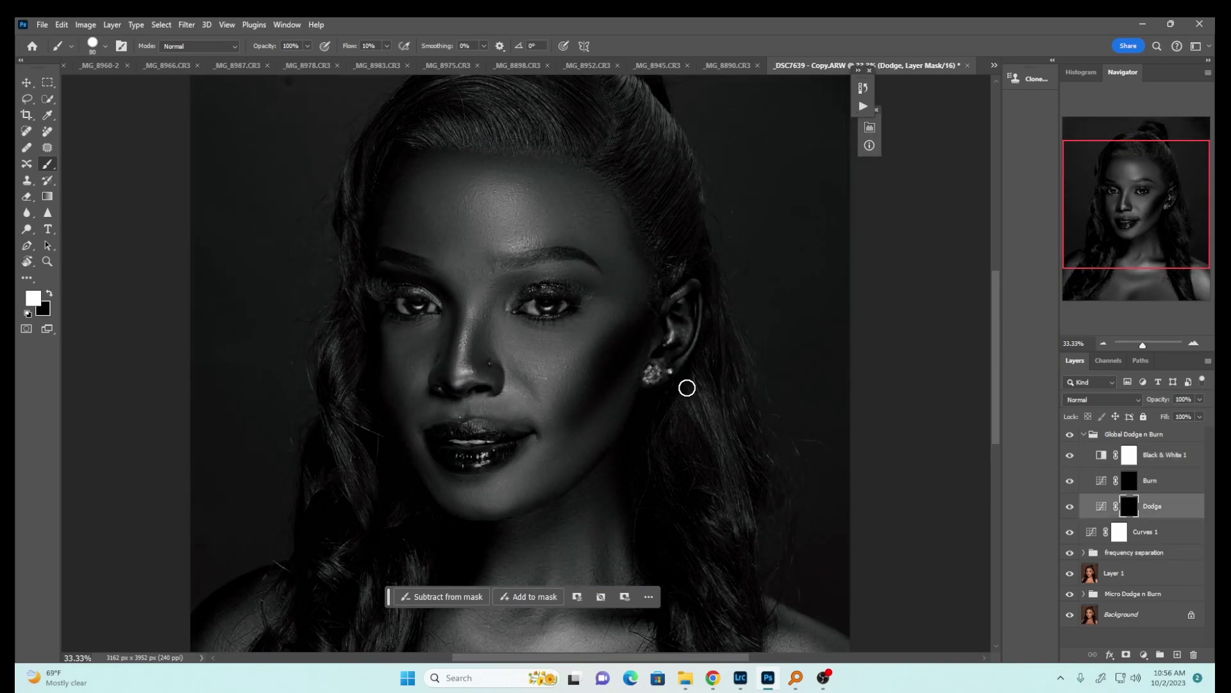
left_click(1129, 480)
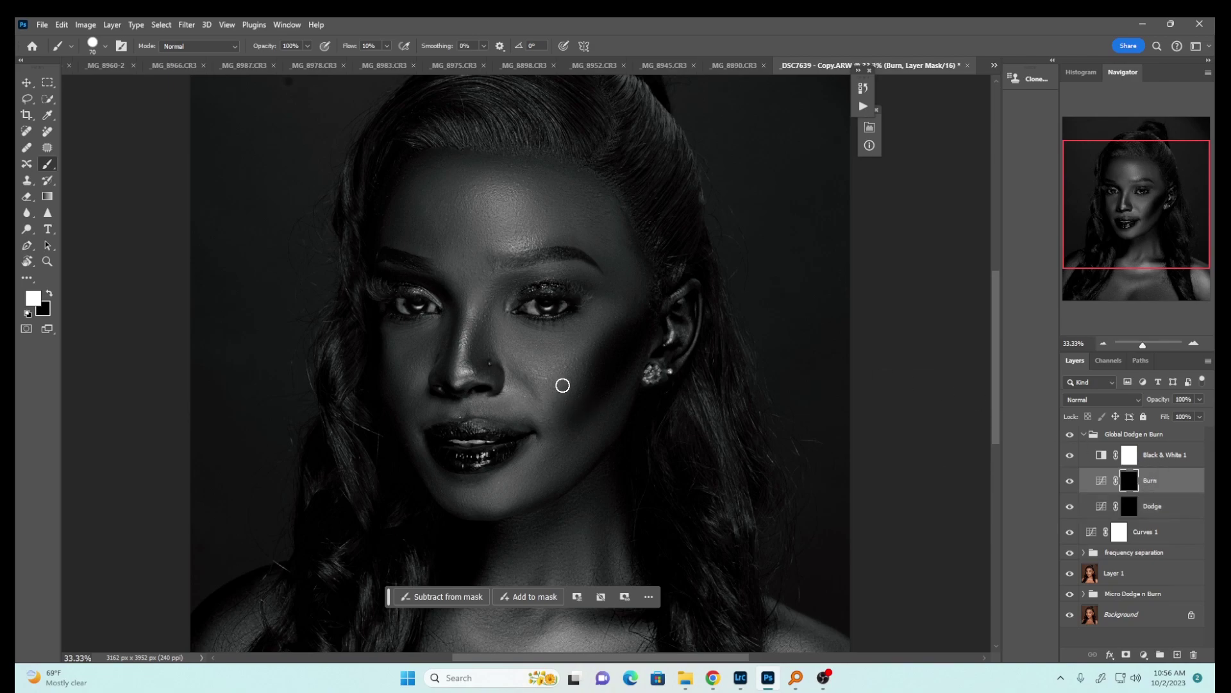
left_click(386, 46)
mouse_move(559, 402)
left_mouse_down()
mouse_move(579, 425)
mouse_move(613, 381)
mouse_move(606, 347)
mouse_move(635, 318)
left_mouse_up()
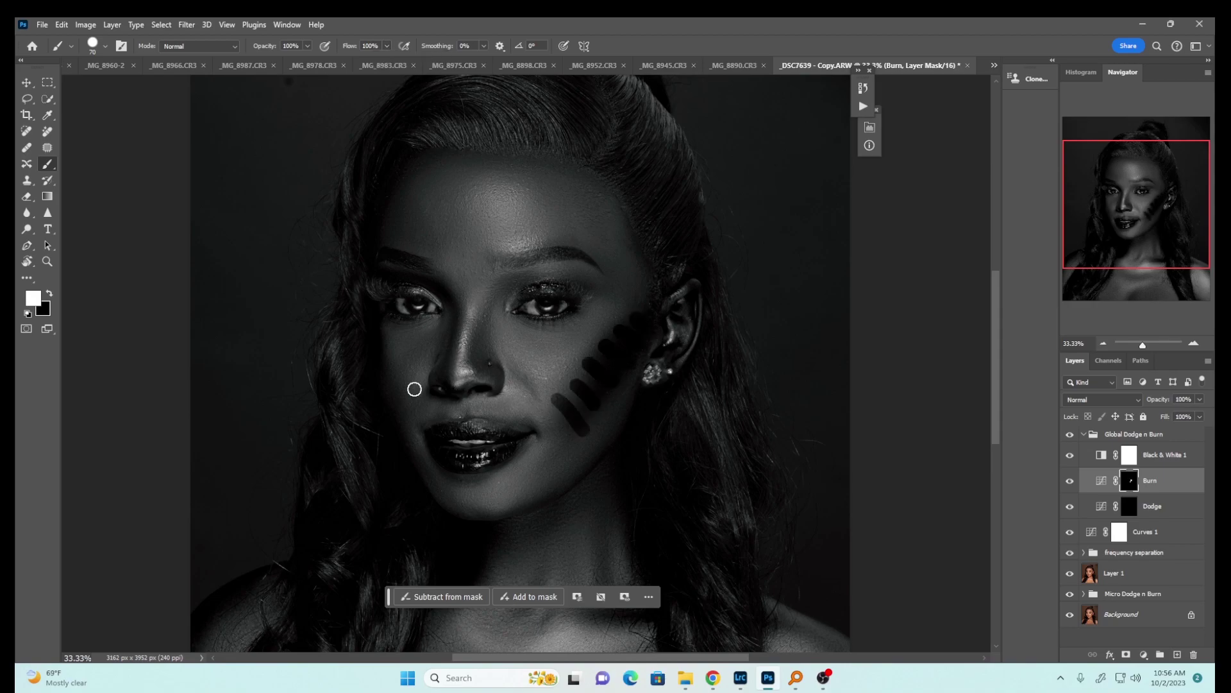
Step: On the Burn mask, paint contour strokes on the opposite cheek and along both sides of the nose up to the brow
mouse_move(406, 383)
left_mouse_down()
mouse_move(390, 392)
mouse_move(378, 340)
left_mouse_up()
left_click_drag(504, 287, 481, 359)
left_click_drag(503, 294, 541, 272)
left_click_drag(448, 297, 450, 385)
Step: Paint horizontal contour strokes on both sides of the forehead on the Burn mask
mouse_move(388, 238)
left_mouse_down()
mouse_move(422, 236)
mouse_move(441, 192)
left_mouse_up()
left_click_drag(424, 174, 463, 172)
left_click_drag(545, 234, 606, 241)
mouse_move(554, 210)
left_mouse_down()
mouse_move(606, 213)
mouse_move(551, 182)
left_mouse_up()
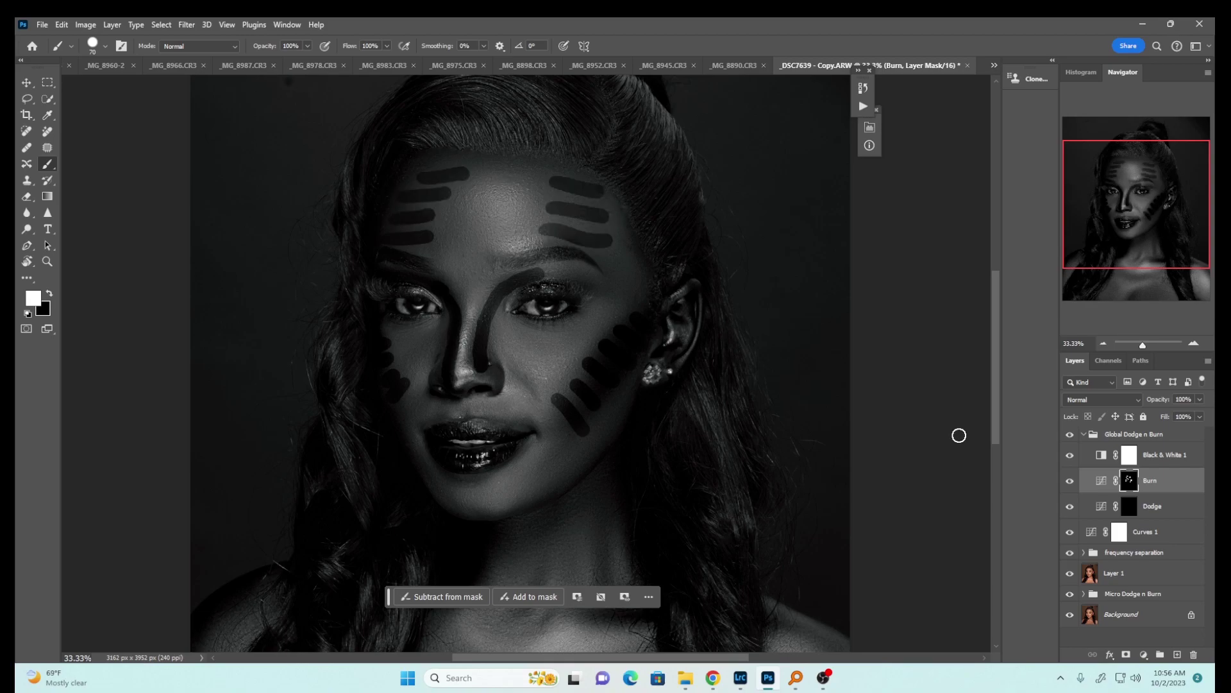
Step: On the Dodge mask, paint white highlight strokes across the centre of the forehead and along the nose bridge
left_click(1128, 507)
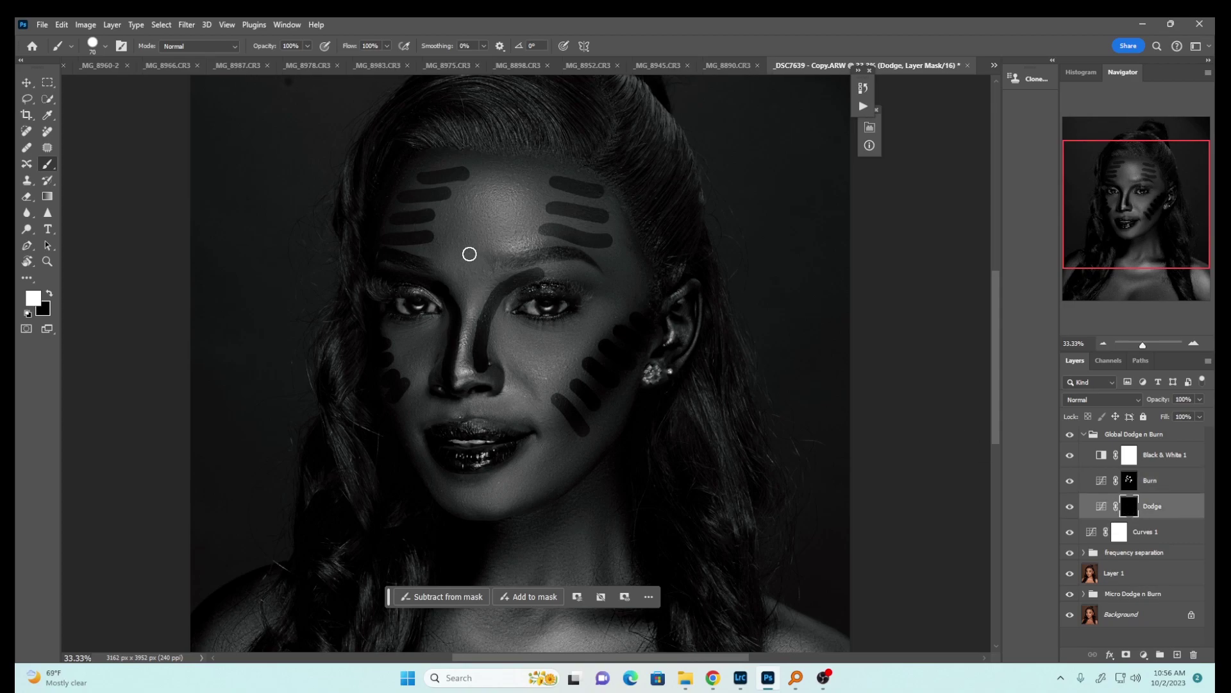
mouse_move(448, 244)
left_mouse_down()
mouse_move(522, 239)
mouse_move(522, 182)
left_mouse_up()
left_click(458, 221)
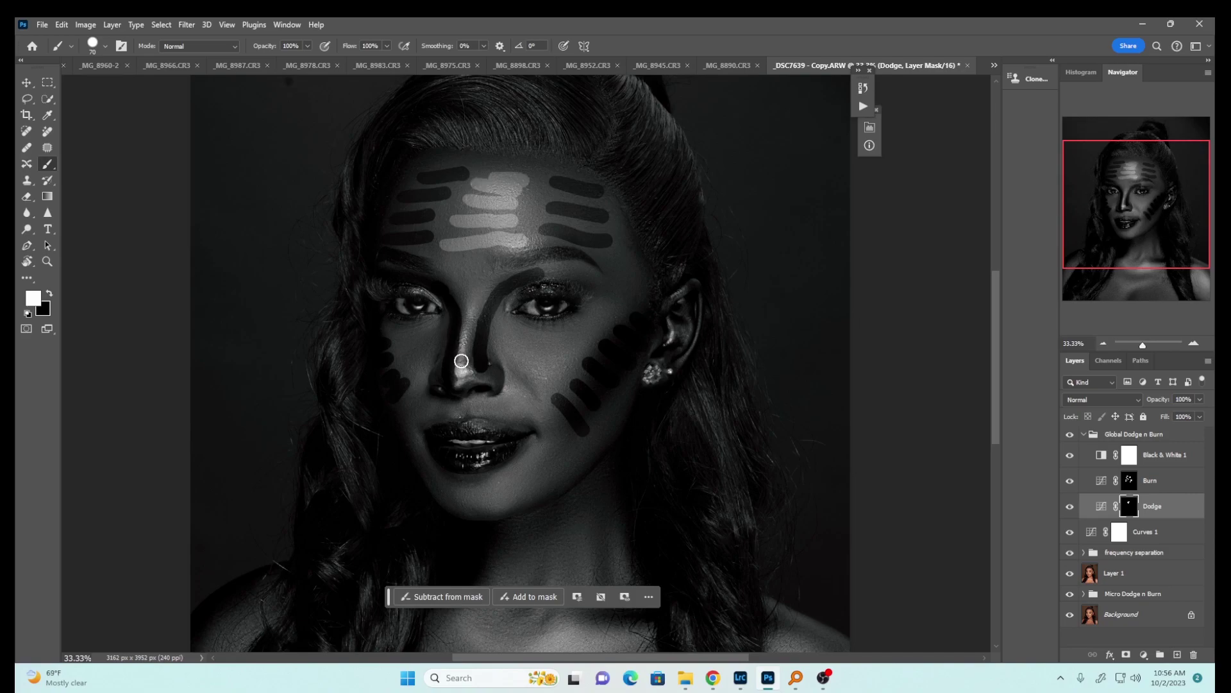
left_click_drag(461, 361, 472, 296)
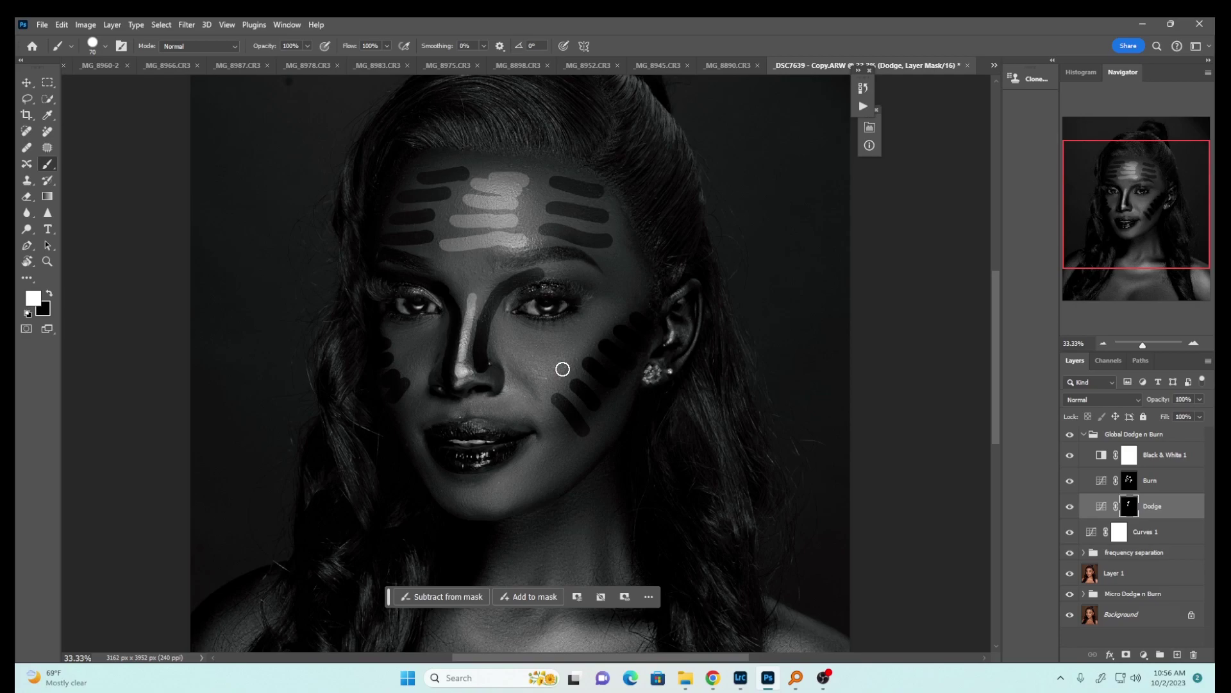
Step: Paint highlight strokes on the Dodge mask above and below the cheek contour and on the chin
left_click_drag(580, 347, 553, 380)
left_click_drag(610, 407, 579, 445)
left_click_drag(464, 494, 500, 481)
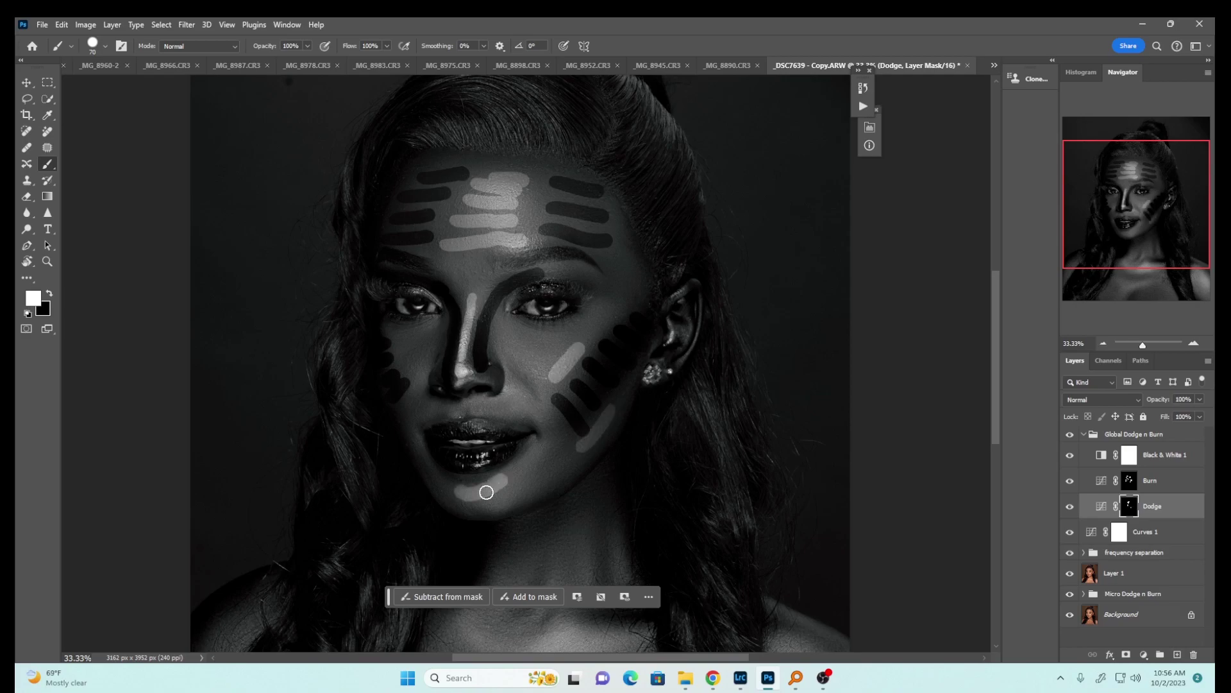
Step: Paint highlight strokes on the Dodge mask along the collarbones, upper chest and neck
left_click_drag(994, 388, 994, 456)
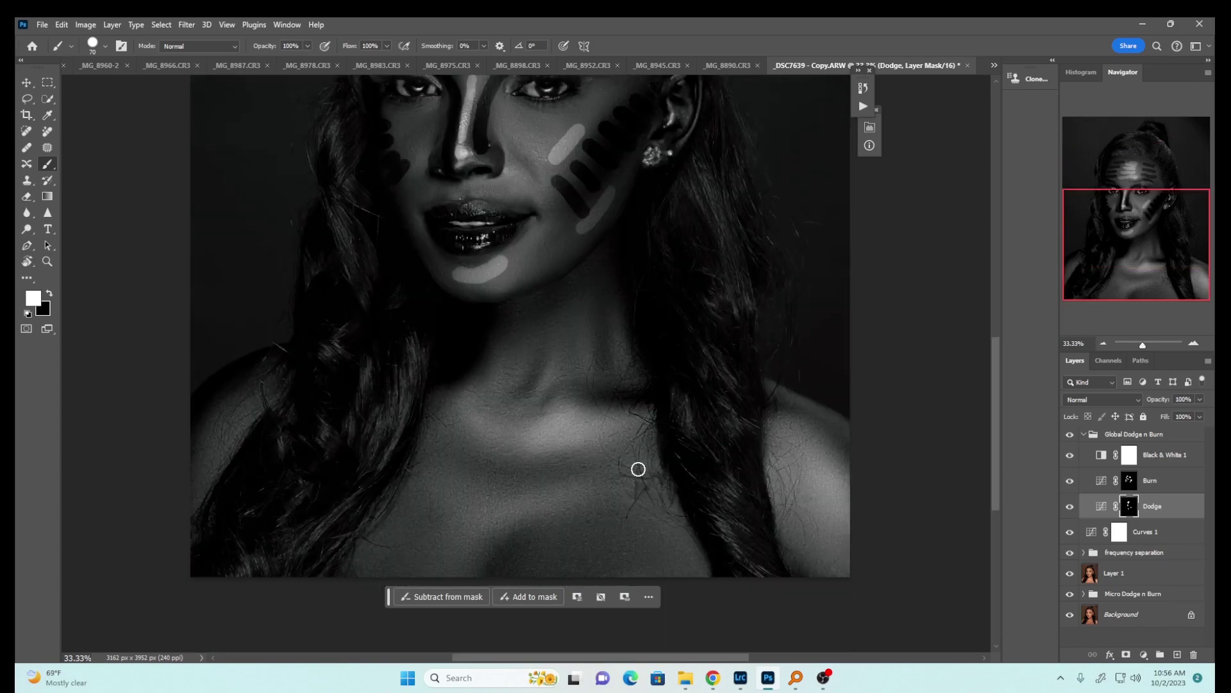
left_click_drag(554, 428, 648, 417)
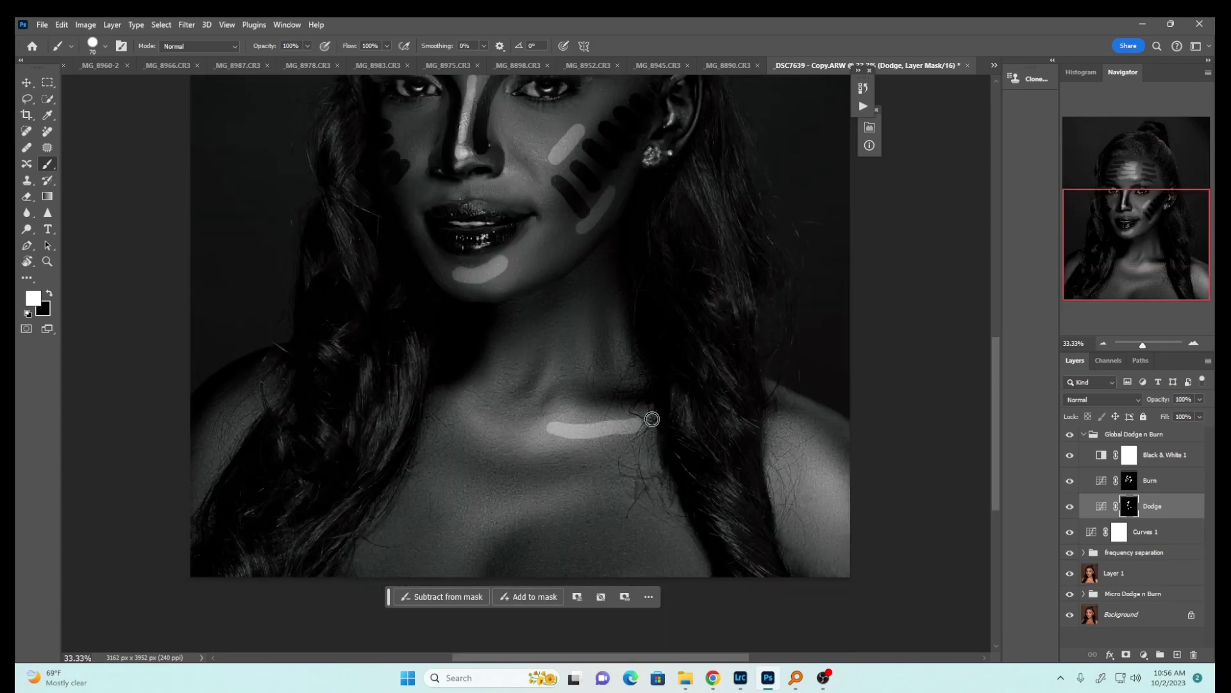
left_click_drag(494, 524, 615, 493)
left_click_drag(550, 352, 534, 412)
mouse_move(588, 327)
left_mouse_down()
mouse_move(588, 383)
mouse_move(636, 379)
left_mouse_up()
left_click_drag(496, 361, 476, 386)
left_click_drag(476, 429, 518, 449)
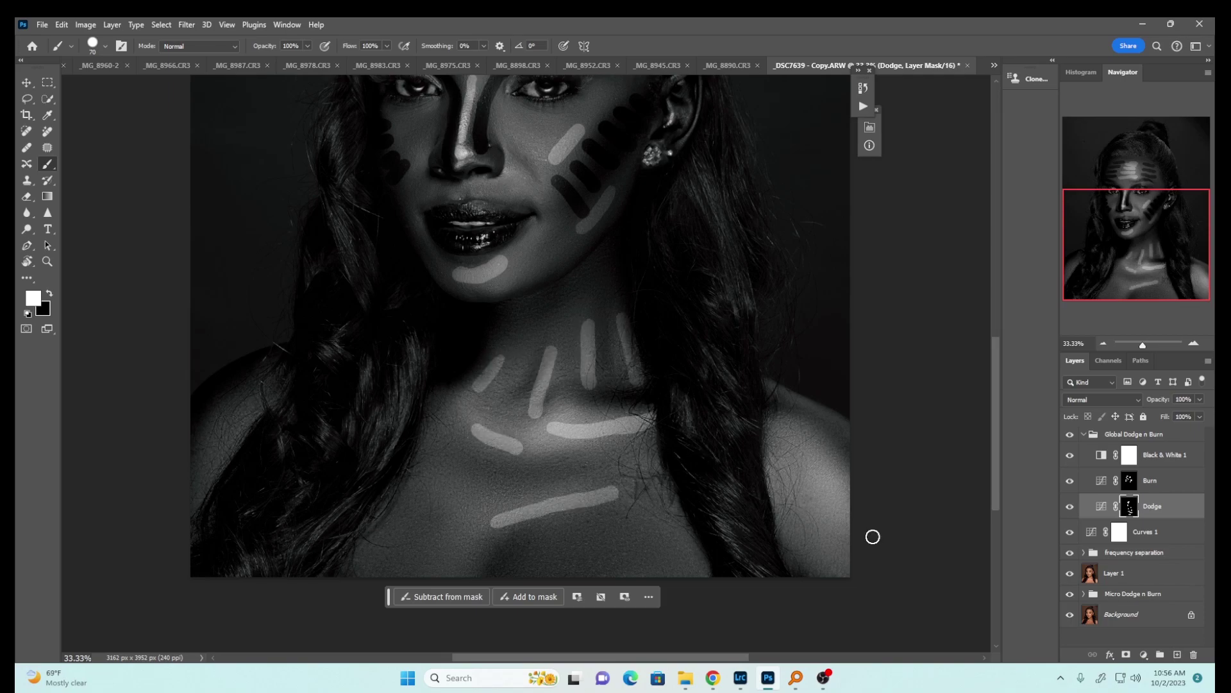
Step: On the Burn mask, paint shadow strokes below the collarbone and along the top of the shoulder with a 100 px brush
left_click(1129, 480)
key("bracketright")
key("bracketright")
key("bracketright")
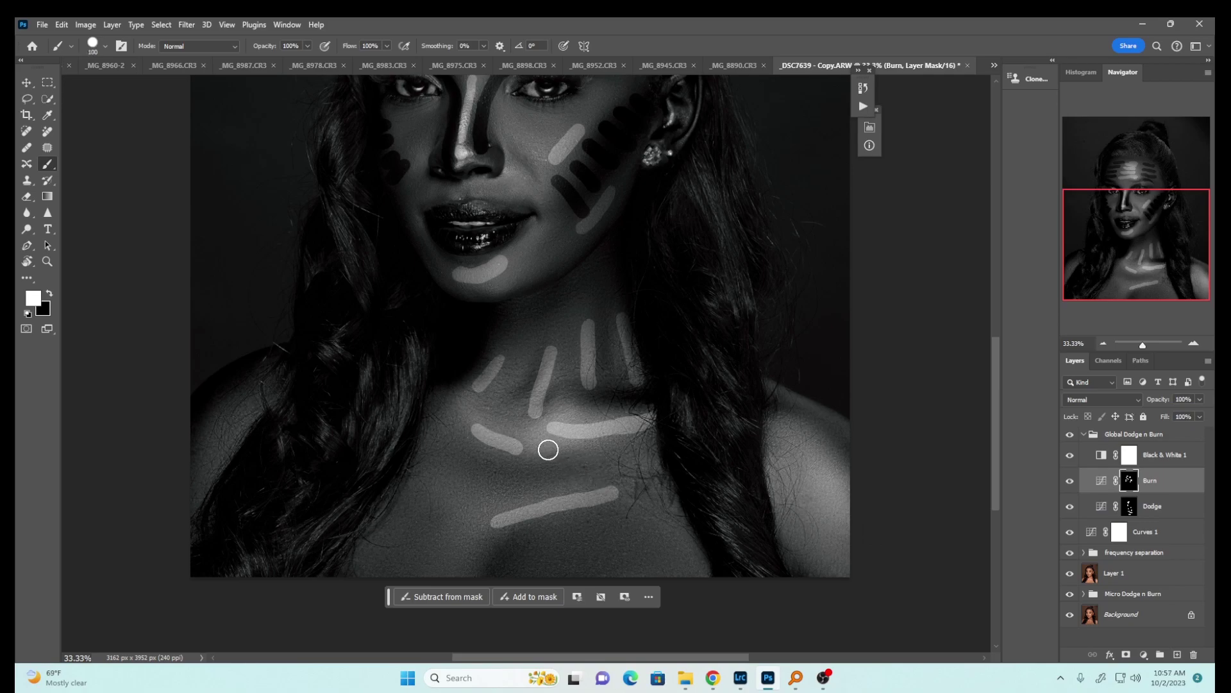
left_click_drag(517, 473, 658, 446)
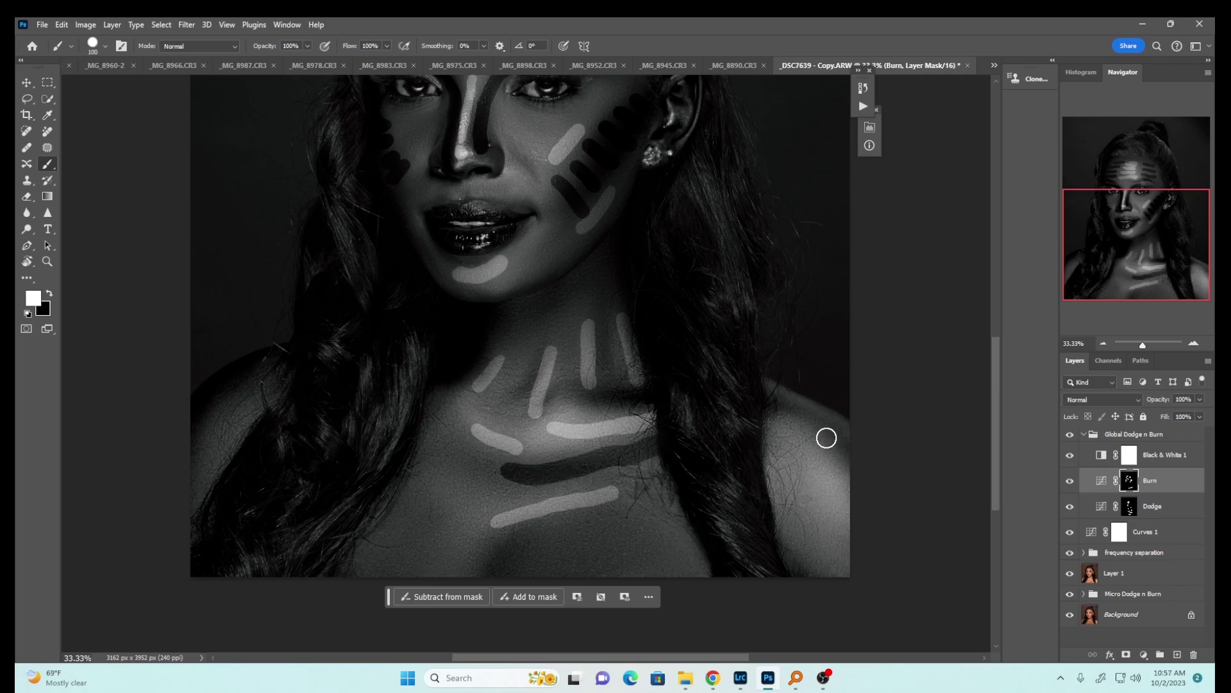
left_click_drag(787, 413, 860, 484)
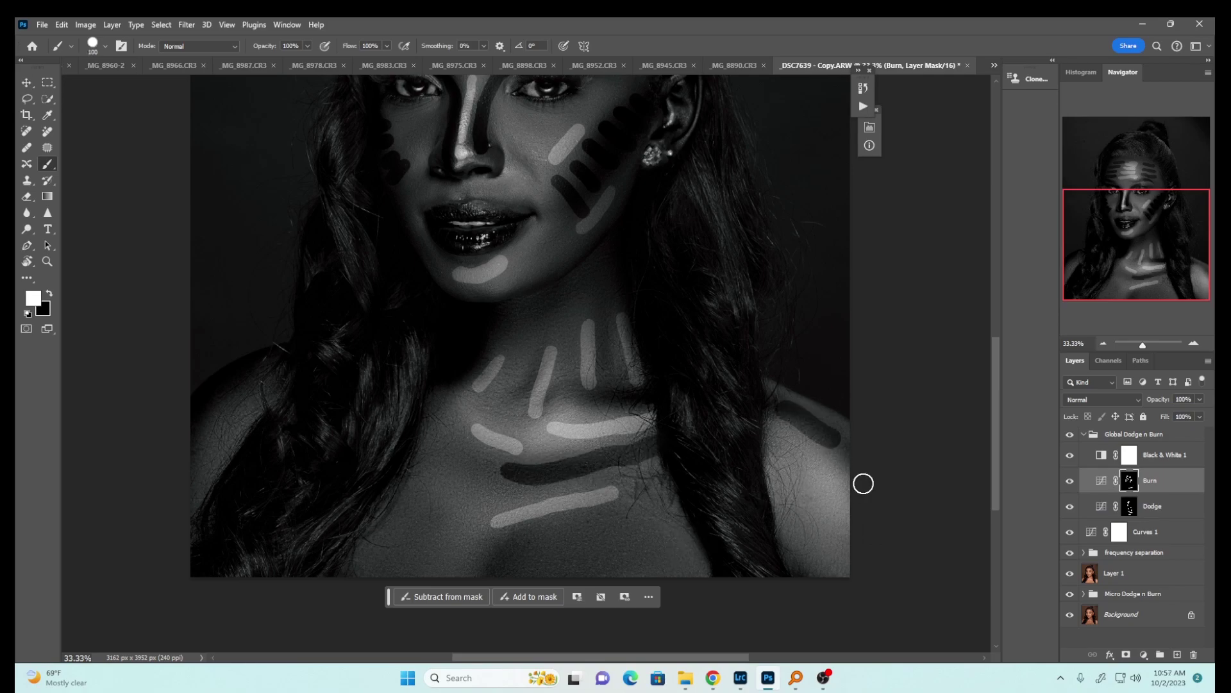
Step: On the Dodge mask, paint broad highlight strokes down both shoulders
left_click(1129, 506)
mouse_move(783, 436)
left_mouse_down()
mouse_move(827, 474)
mouse_move(847, 516)
left_mouse_up()
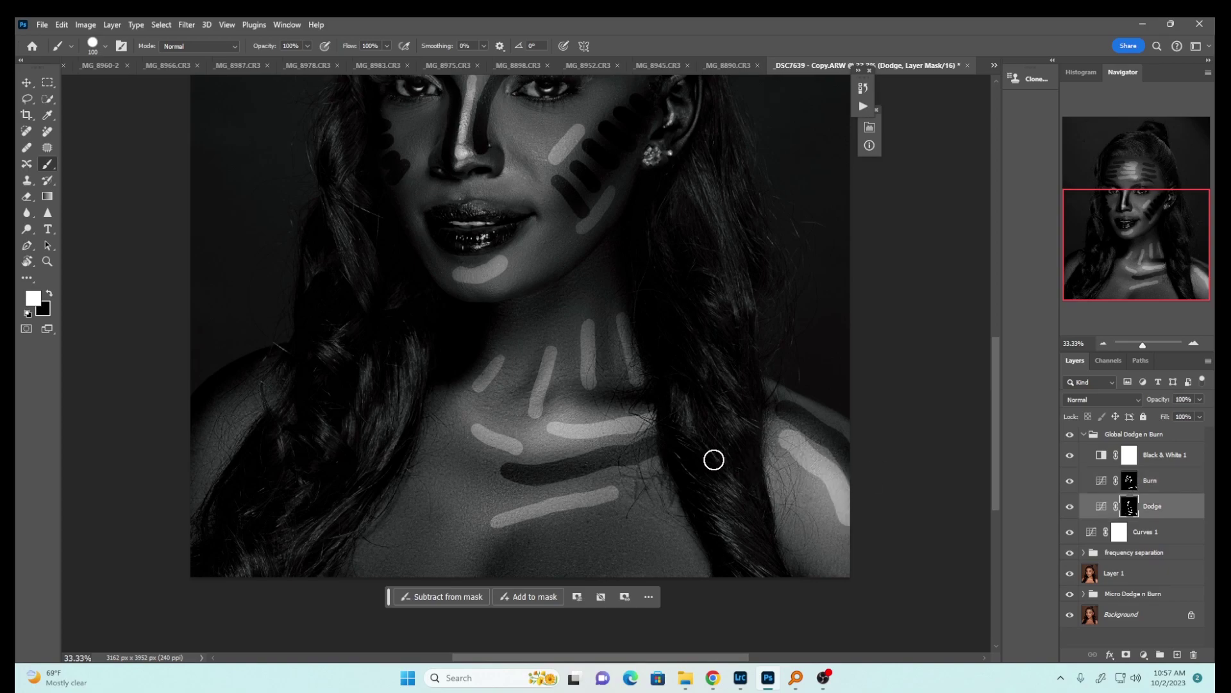
mouse_move(256, 388)
left_mouse_down()
mouse_move(208, 447)
mouse_move(231, 419)
left_mouse_up()
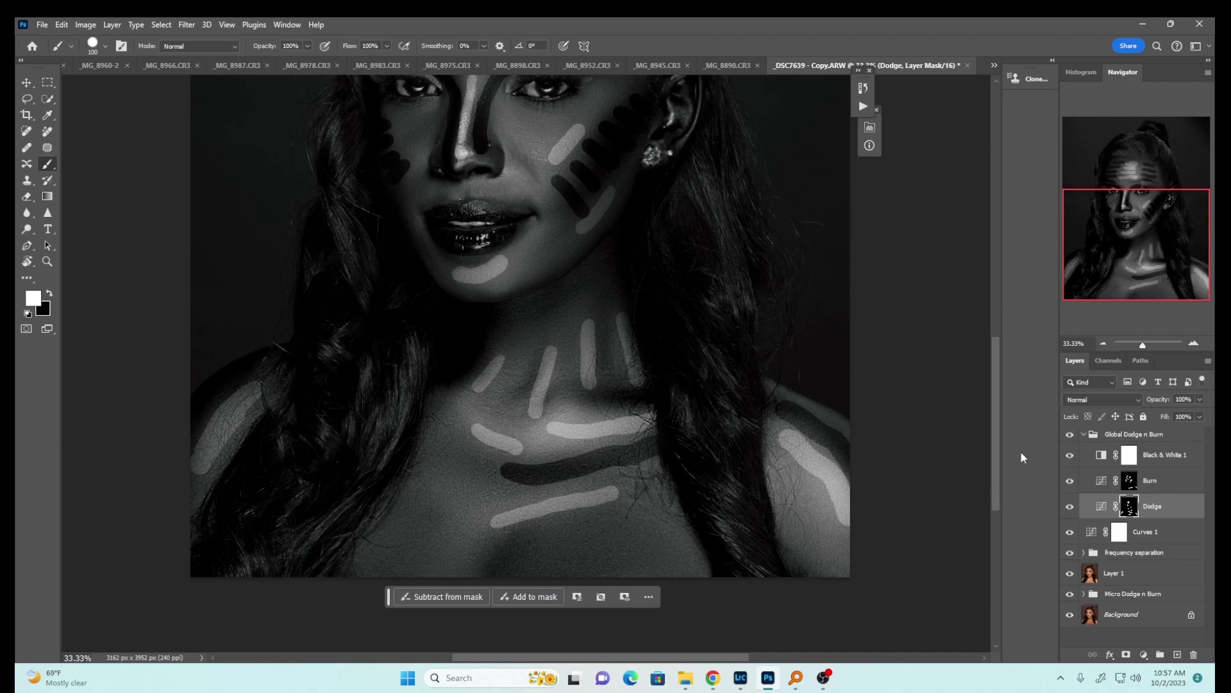
Step: Hide the Black & White 1 adjustment layer and check the painted contour and highlight strokes in colour
left_click(1070, 455)
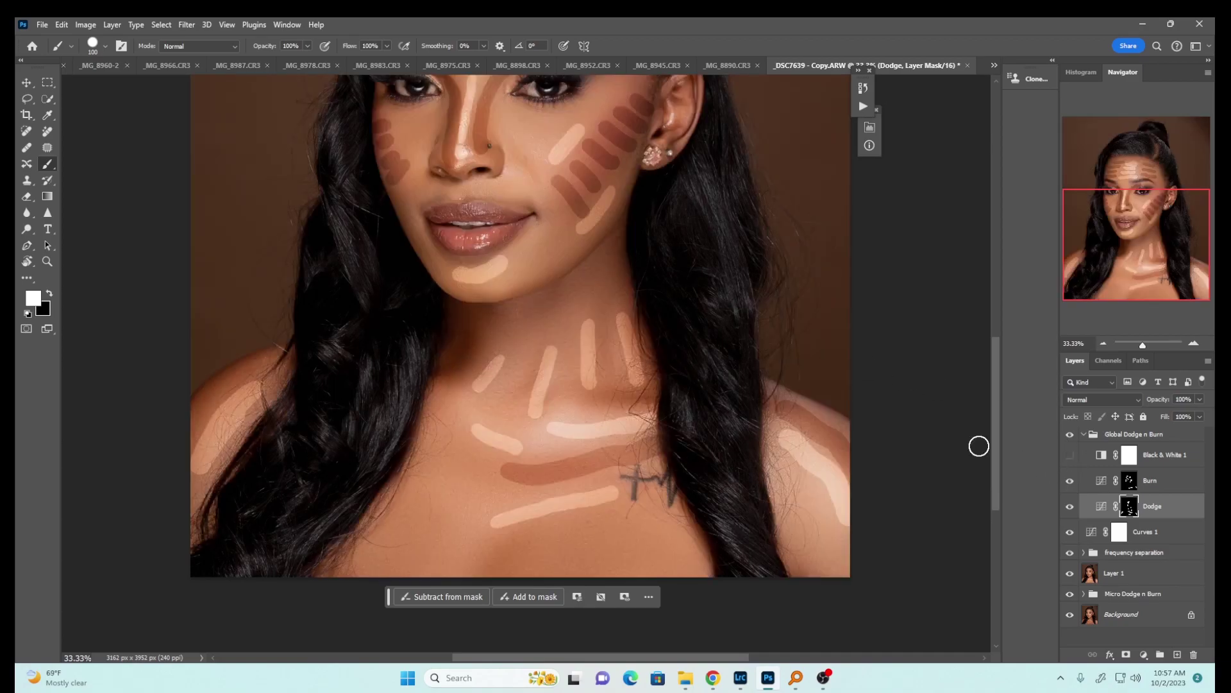
key("ctrl+minus")
key("ctrl+minus")
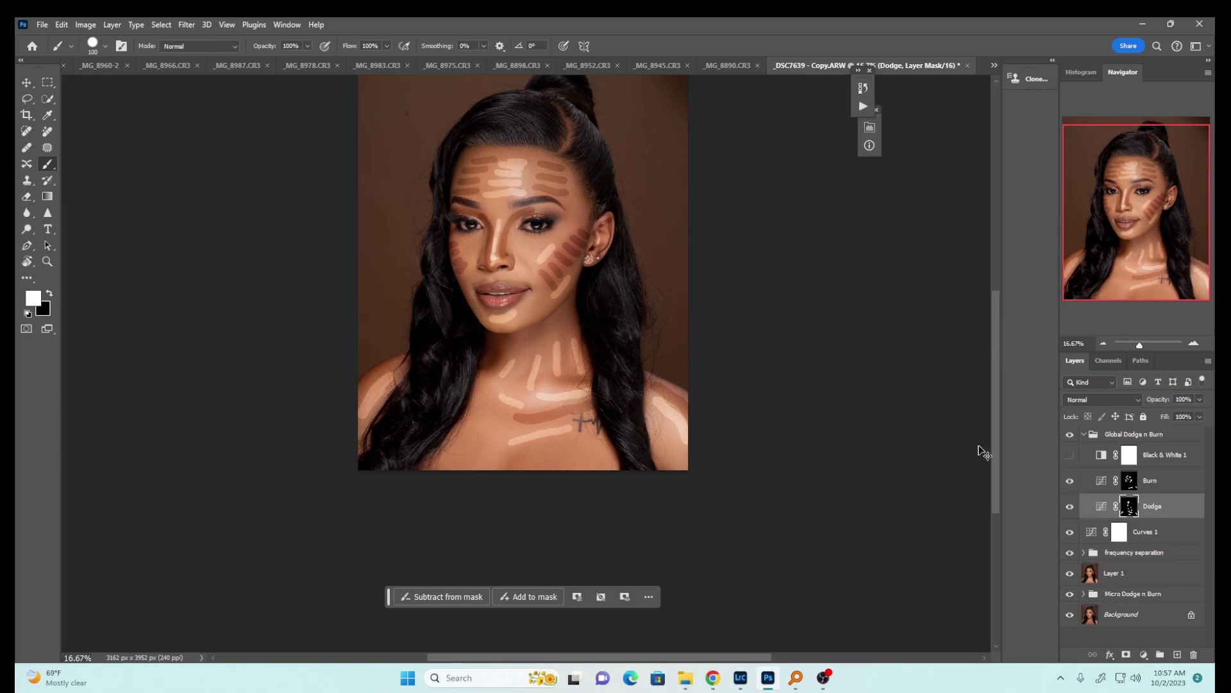
key("ctrl+plus")
key("ctrl+plus")
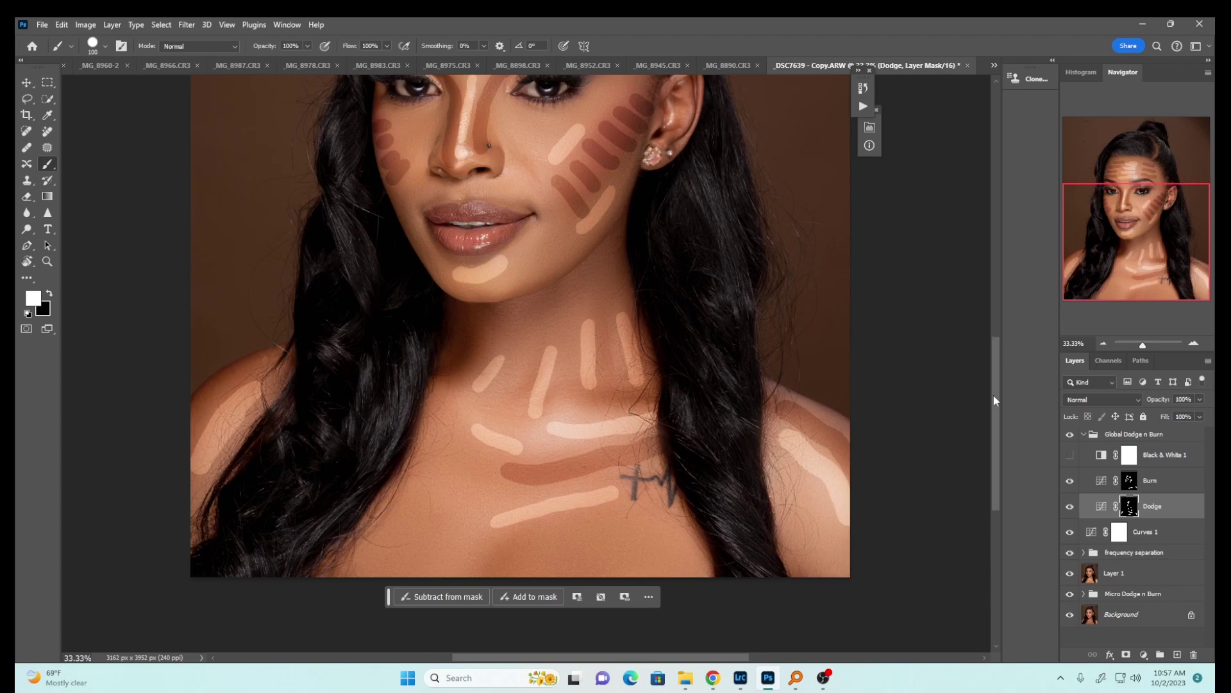
left_click_drag(994, 395, 1016, 339)
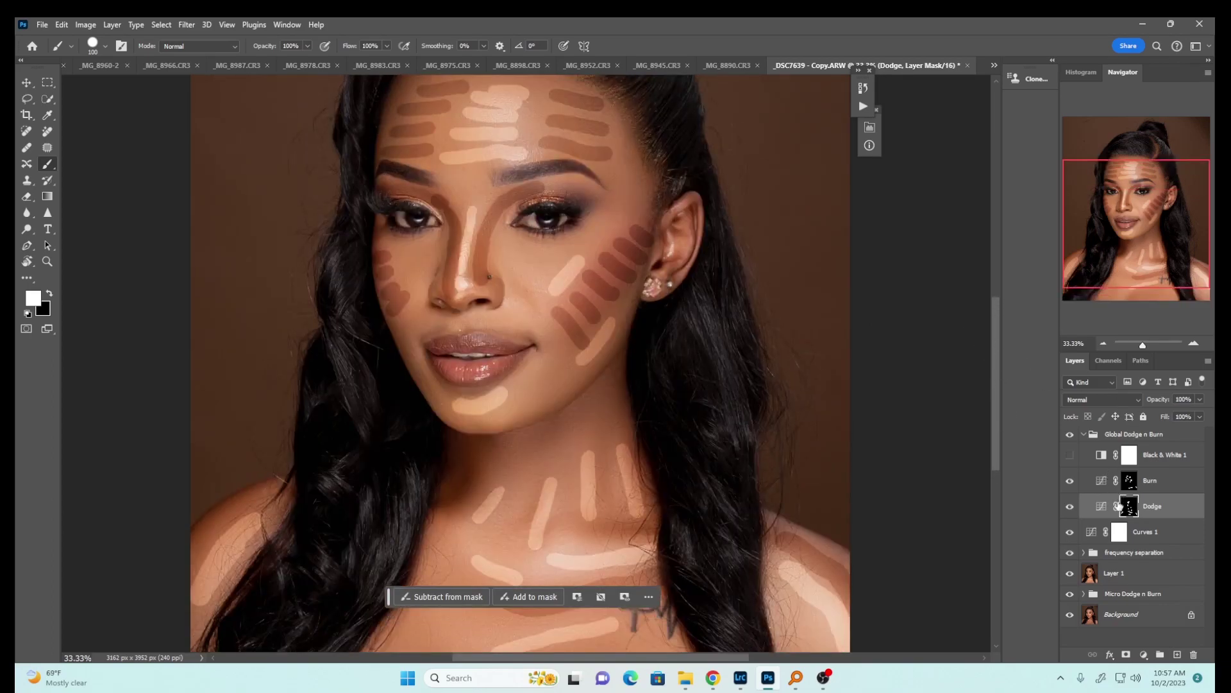
Step: Feather the Dodge layer mask to 71.2 px
left_click(1100, 508)
double_click(1101, 509)
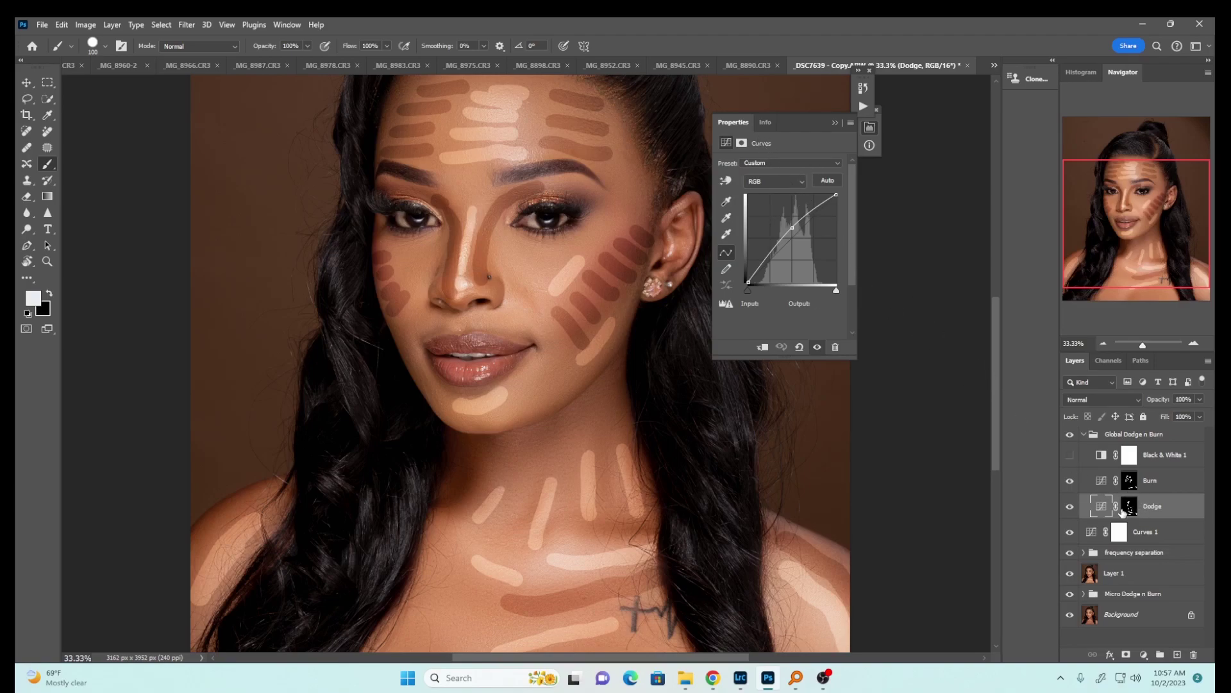
left_click(1128, 506)
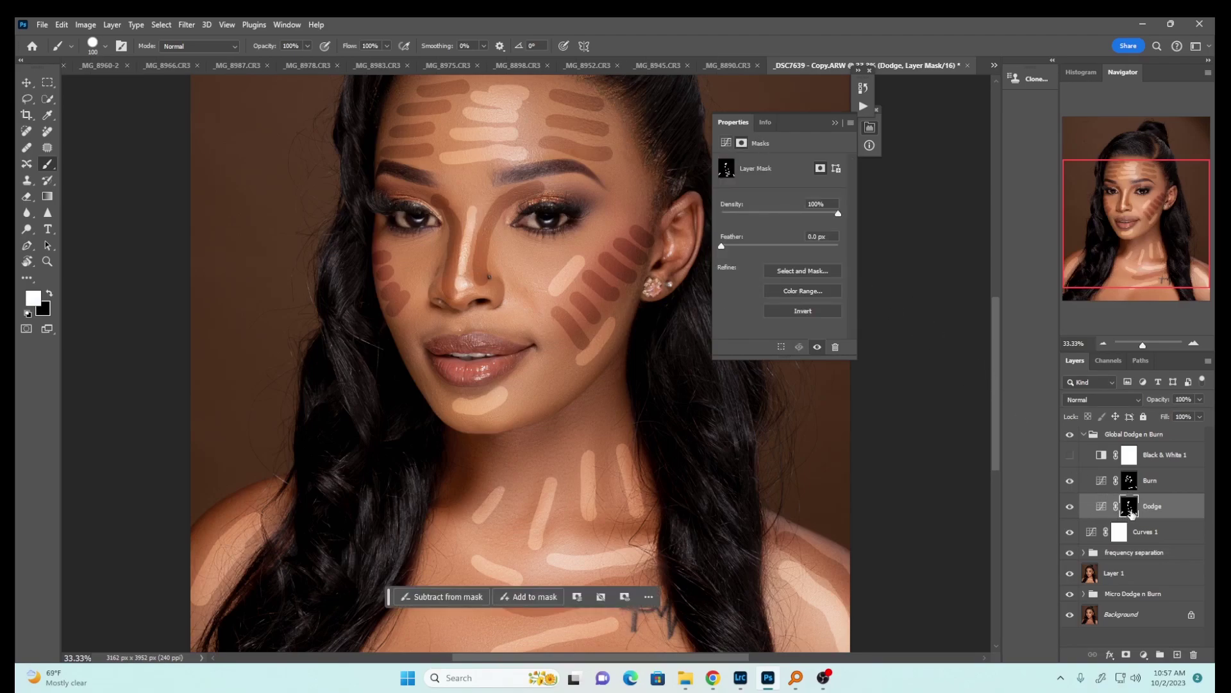
left_click_drag(722, 245, 796, 245)
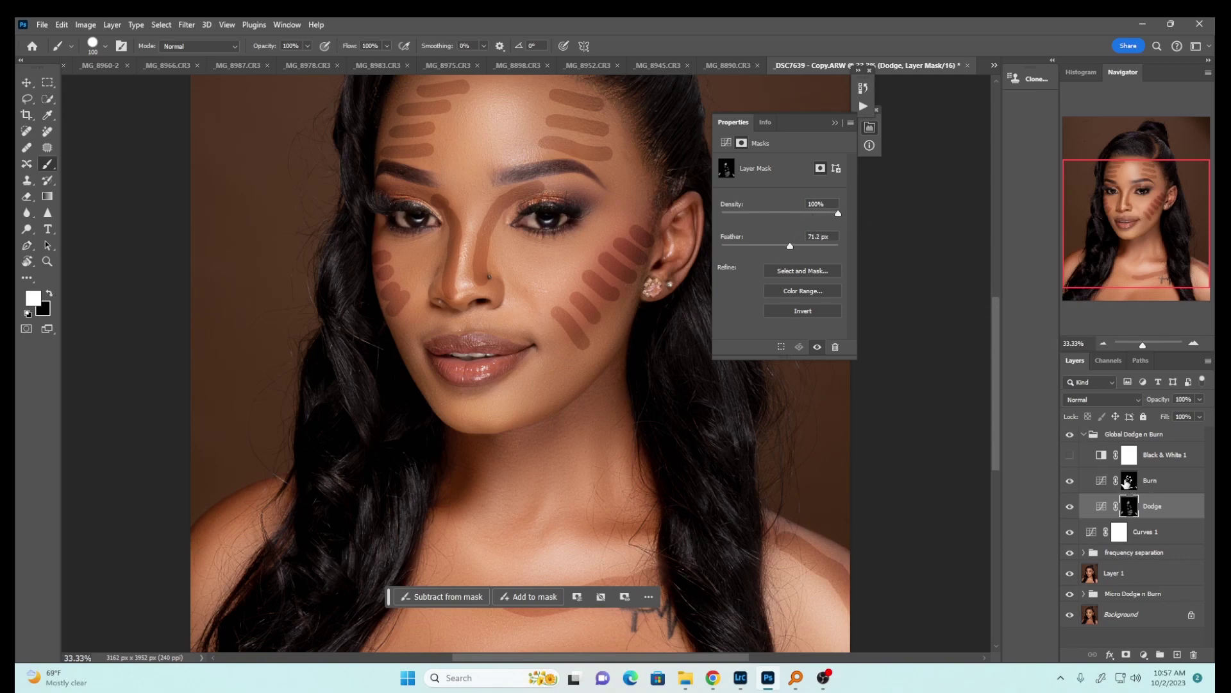
Step: Feather the Burn layer mask to 139.6 px
left_click(1126, 484)
left_click_drag(745, 249, 783, 249)
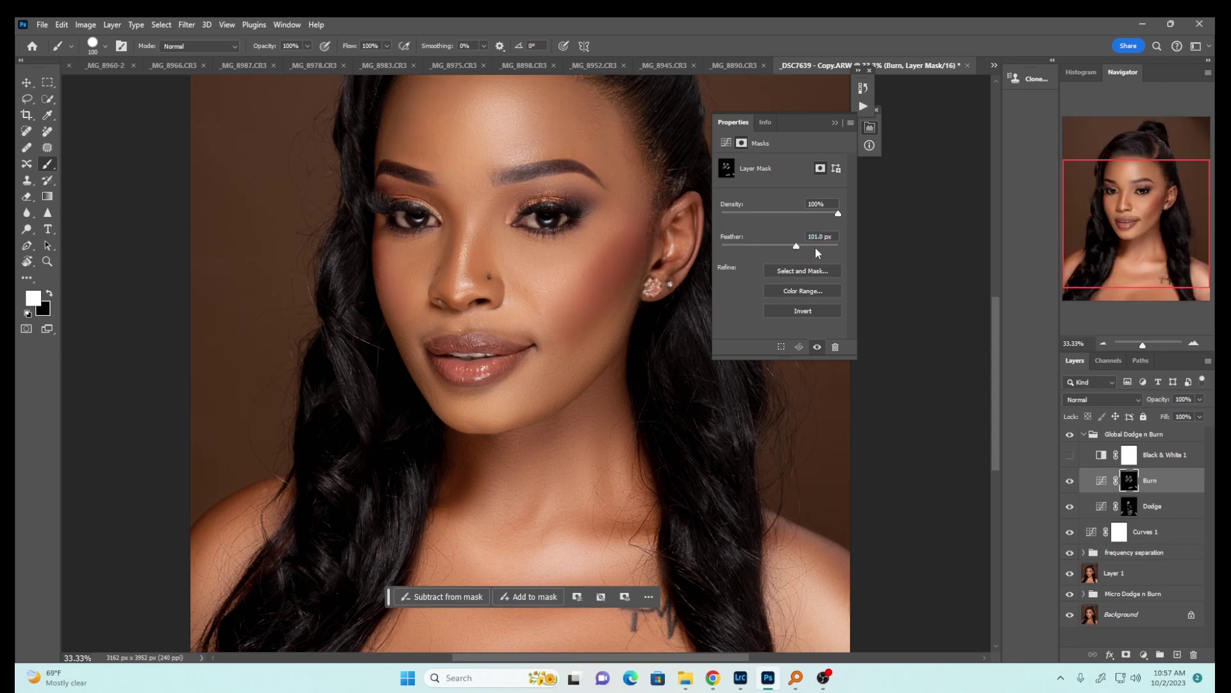
left_click_drag(796, 246, 805, 246)
Step: Compare the portrait with the Dodge layer off and on, and increase the Dodge mask's feather further
left_click(1103, 345)
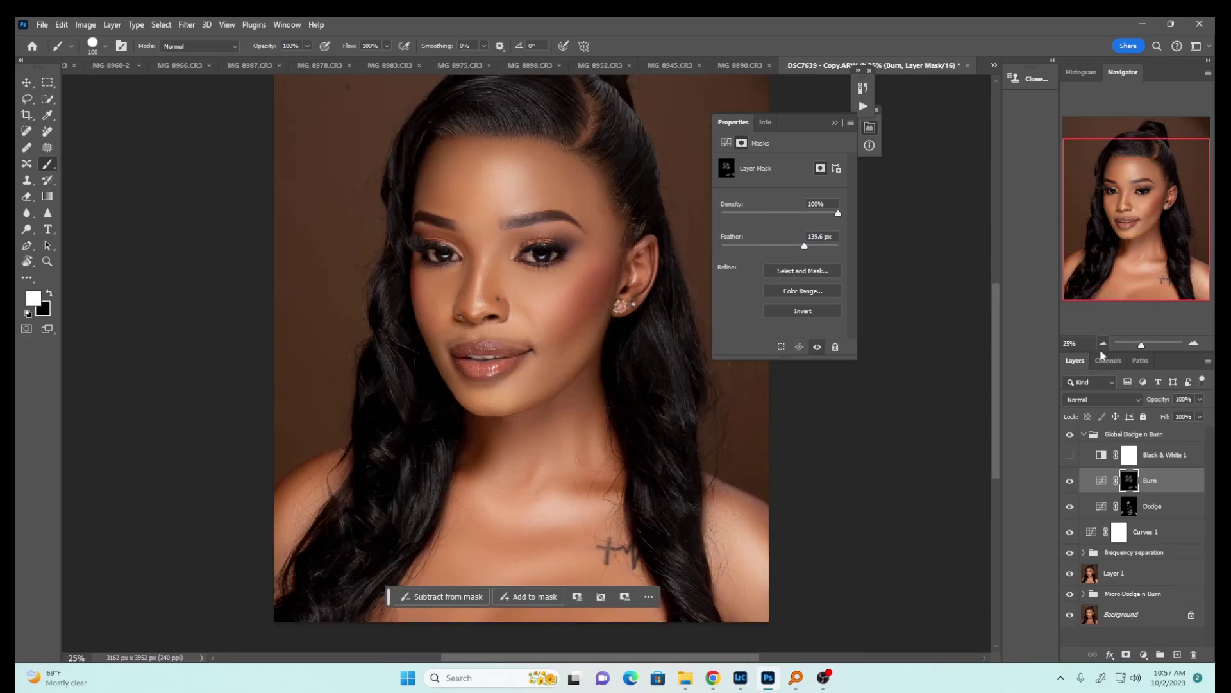
left_click(1103, 345)
left_click(1069, 507)
left_click(1069, 507)
left_click(1131, 508)
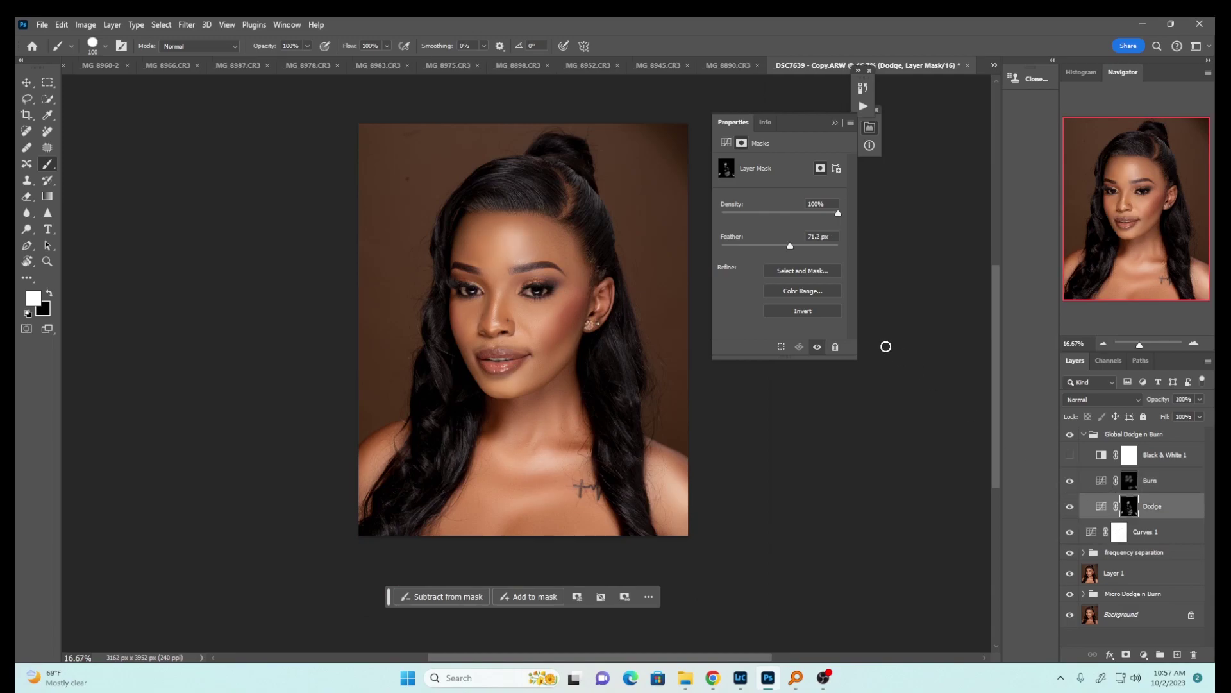
left_click_drag(804, 246, 808, 248)
left_click(835, 124)
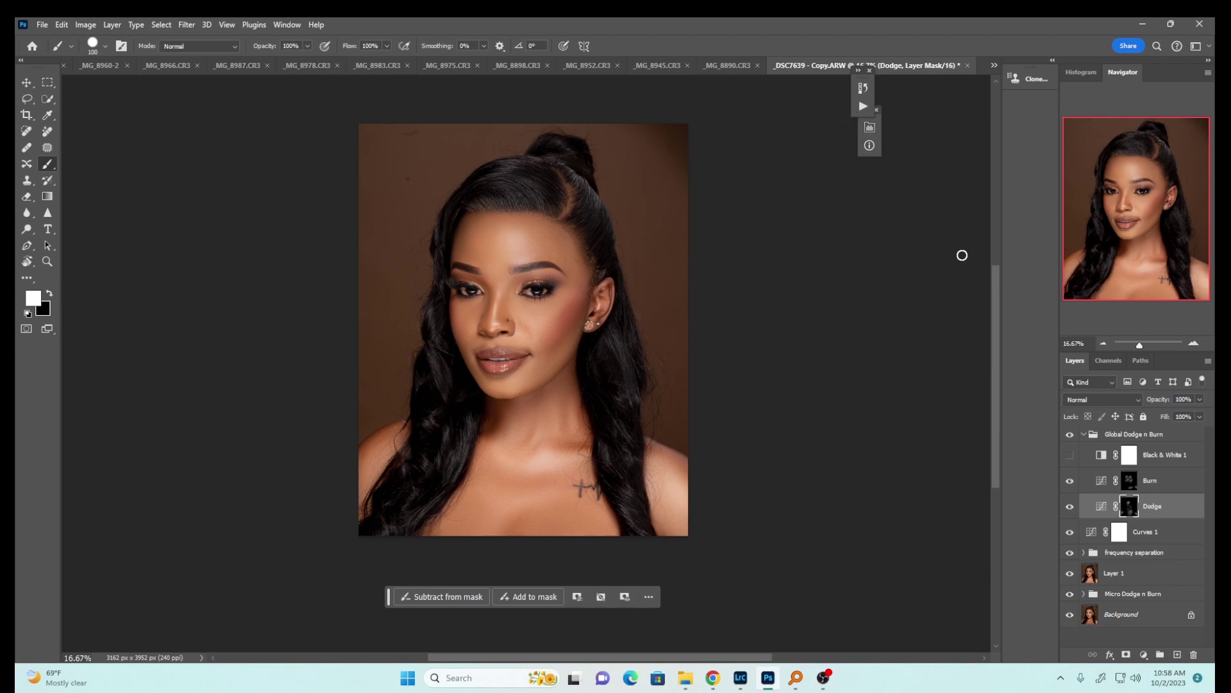
Step: Collapse the Global Dodge n Burn group and add a Selective Color layer above it with Cyan at -27% for Reds
left_click(1084, 434)
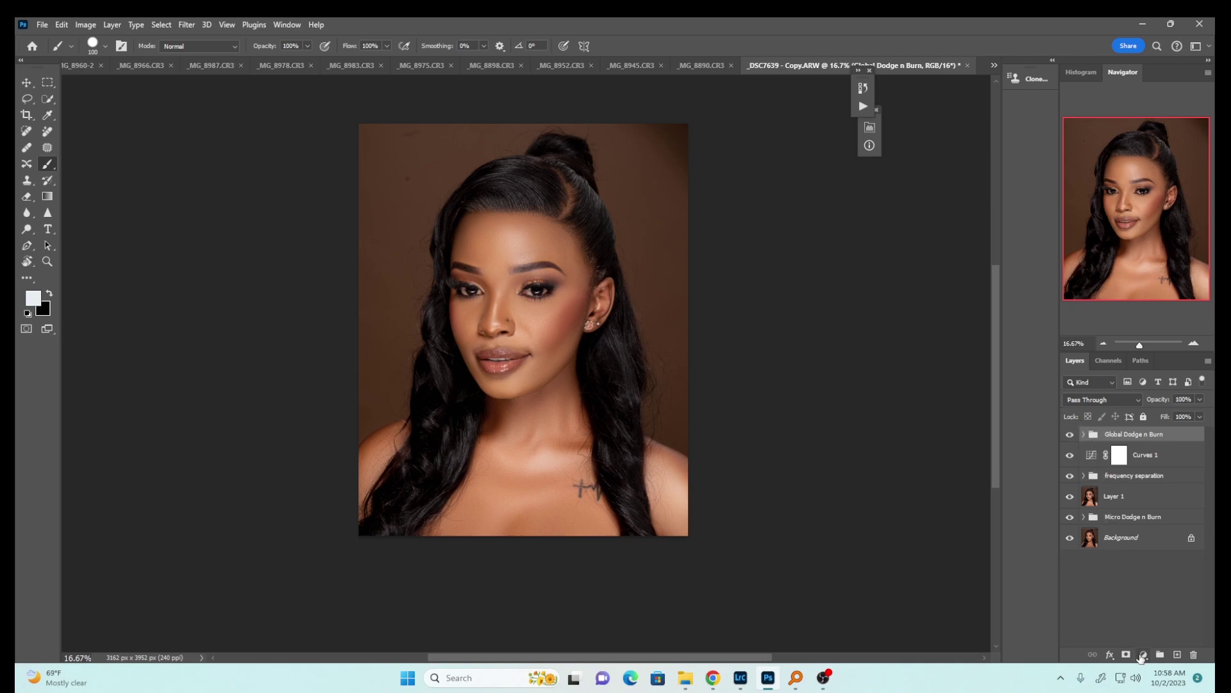
left_click(1142, 655)
left_click(1133, 643)
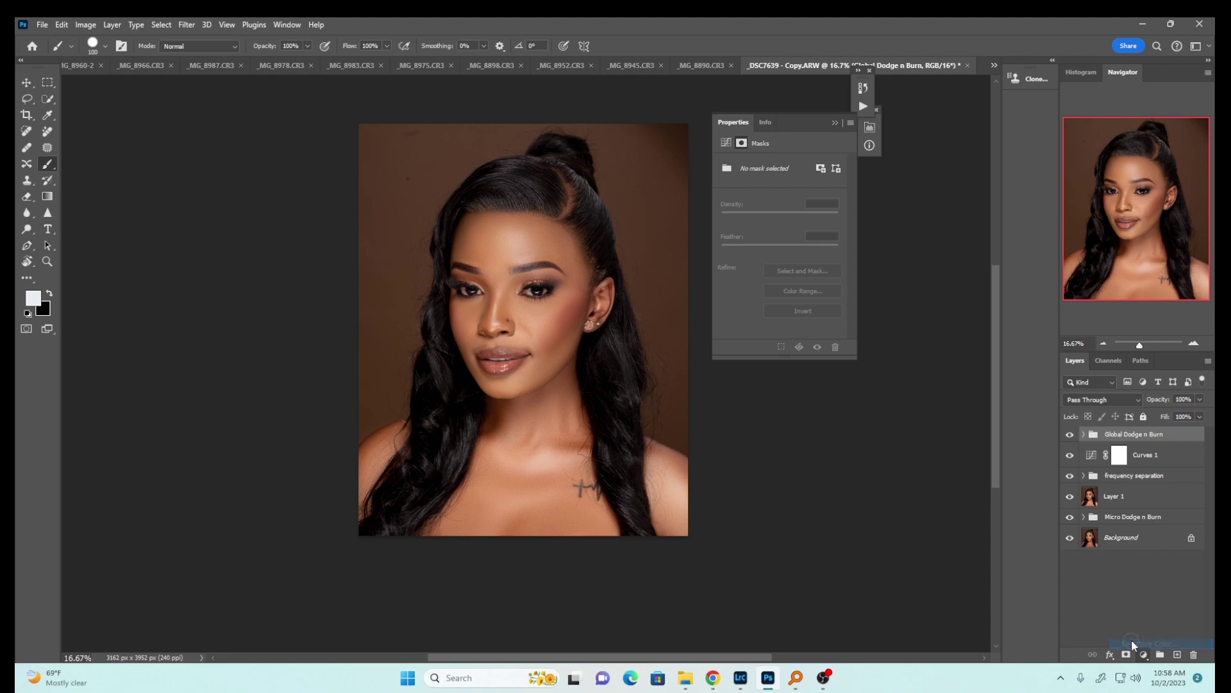
left_click(777, 174)
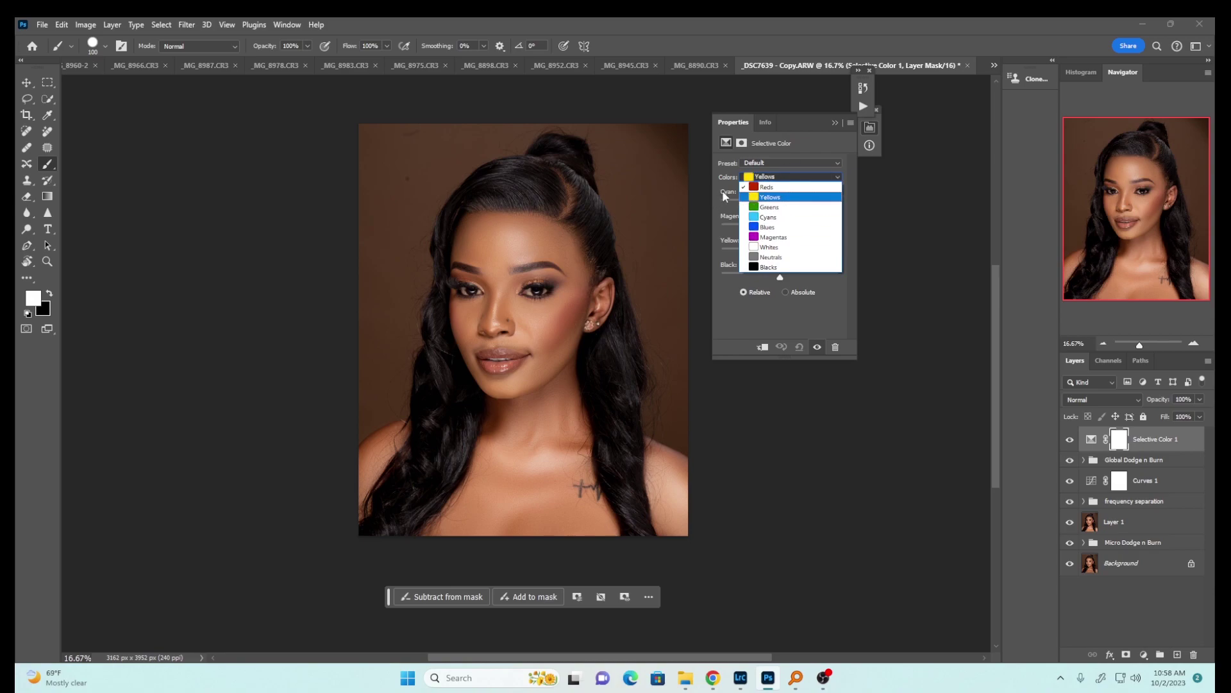
left_click(767, 188)
left_click_drag(779, 204, 764, 205)
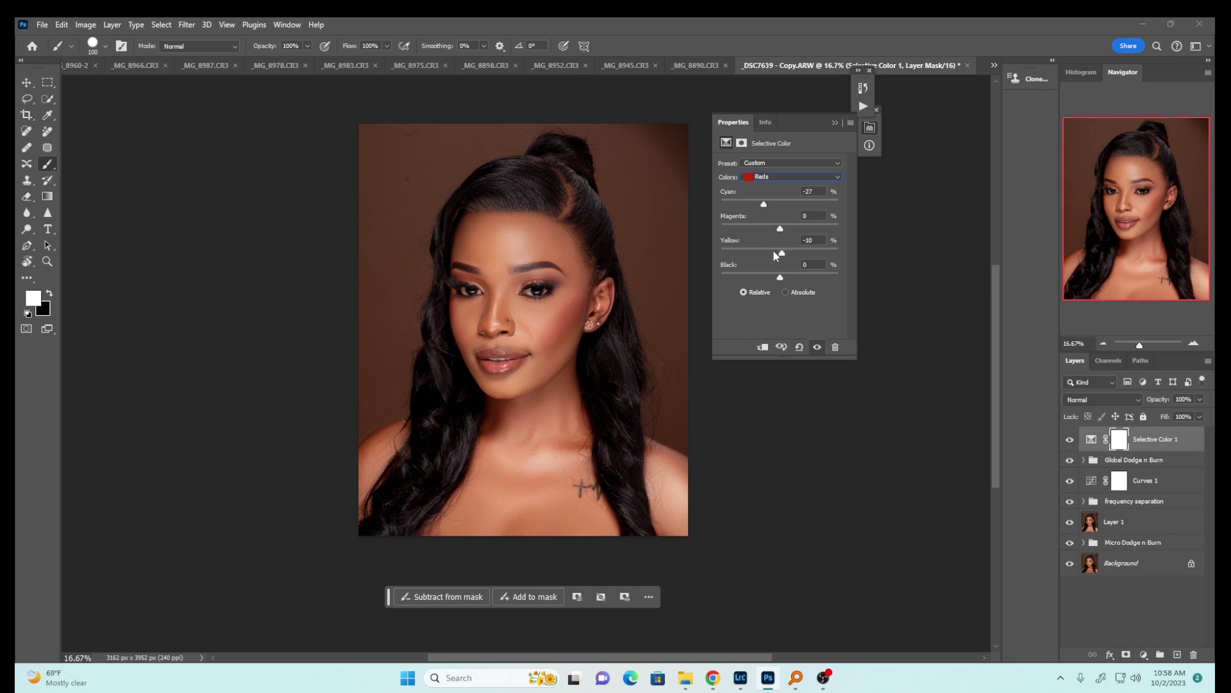
Step: Adjust Cyan and Yellow for the Yellows range of the Selective Color layer and lower the layer's opacity to 39%
left_click(781, 177)
left_click(770, 199)
left_click_drag(782, 207, 773, 211)
left_click_drag(780, 254, 783, 253)
left_click(835, 122)
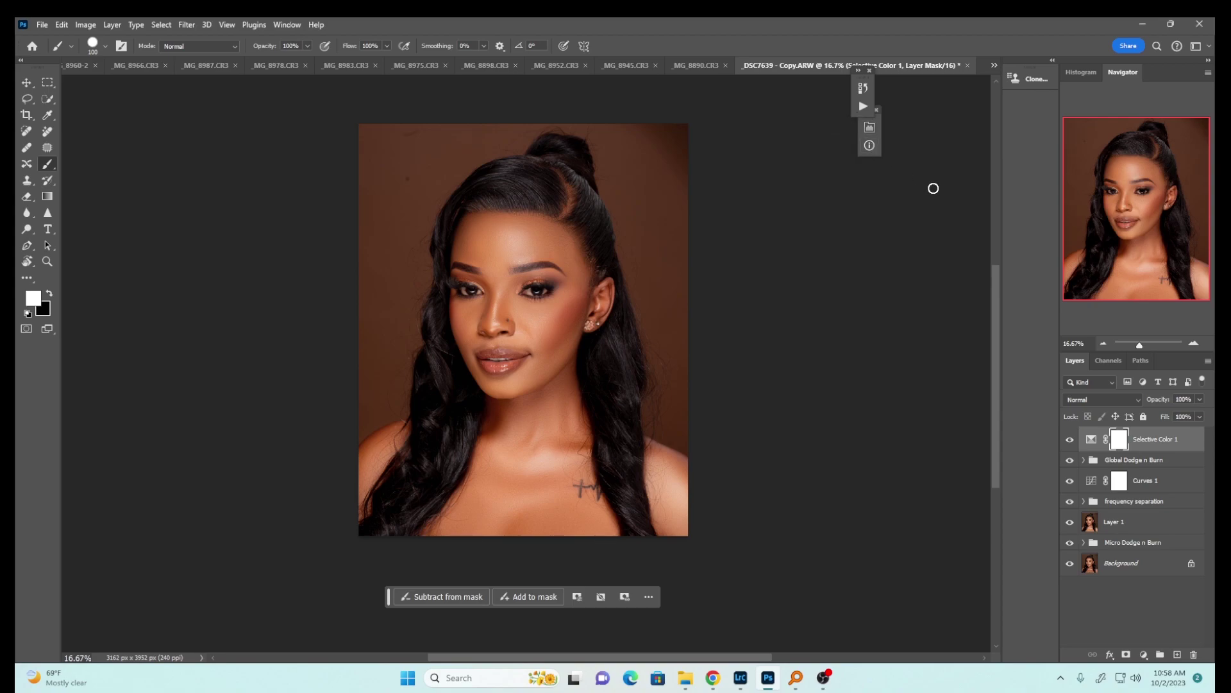
left_click(1199, 399)
left_click_drag(1200, 413, 1166, 418)
Step: Add a Gradient Map adjustment layer above the Selective Color layer
left_click(1143, 654)
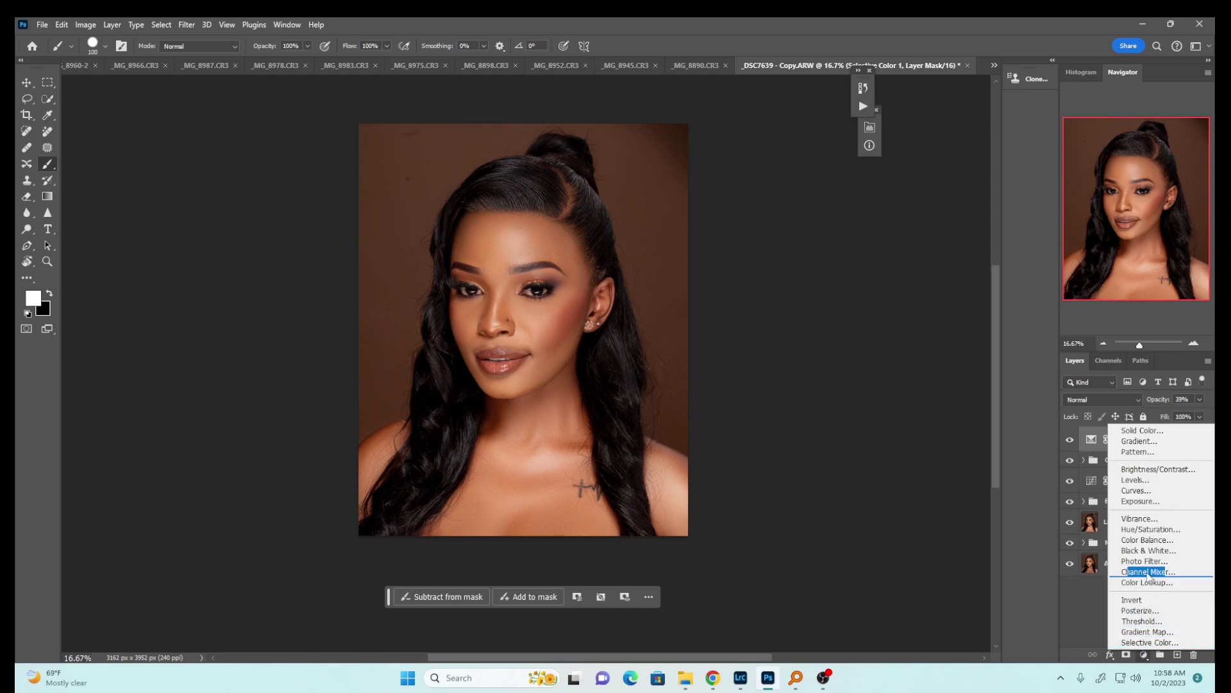
left_click(1140, 632)
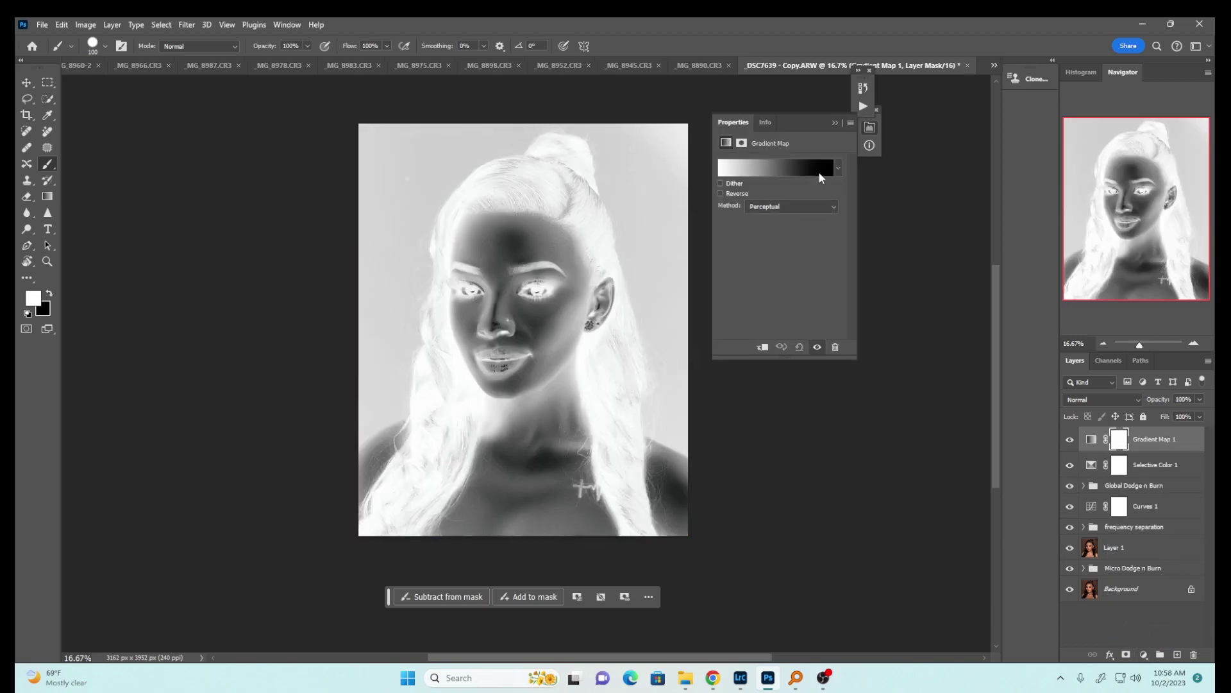
Step: Browse the Photographic Toning presets in Legacy Gradients for the gradient map, without applying one
left_click(793, 168)
left_click_drag(378, 243, 378, 296)
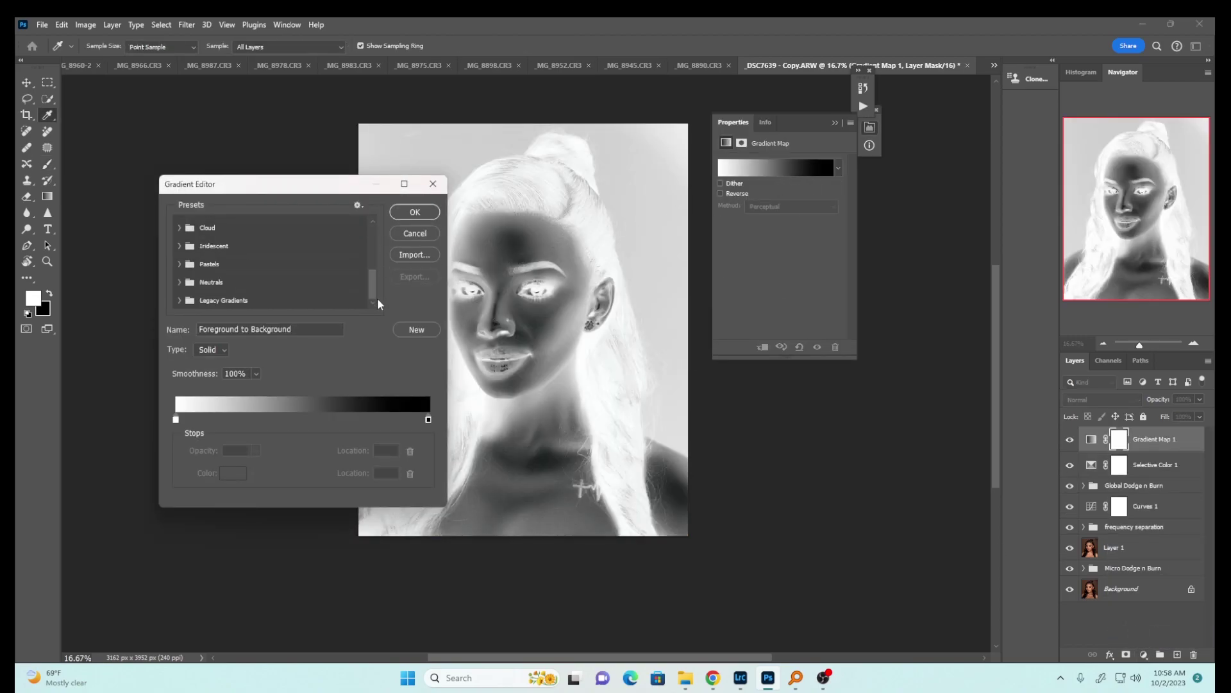
left_click(179, 300)
left_click_drag(372, 252, 378, 286)
left_click(198, 260)
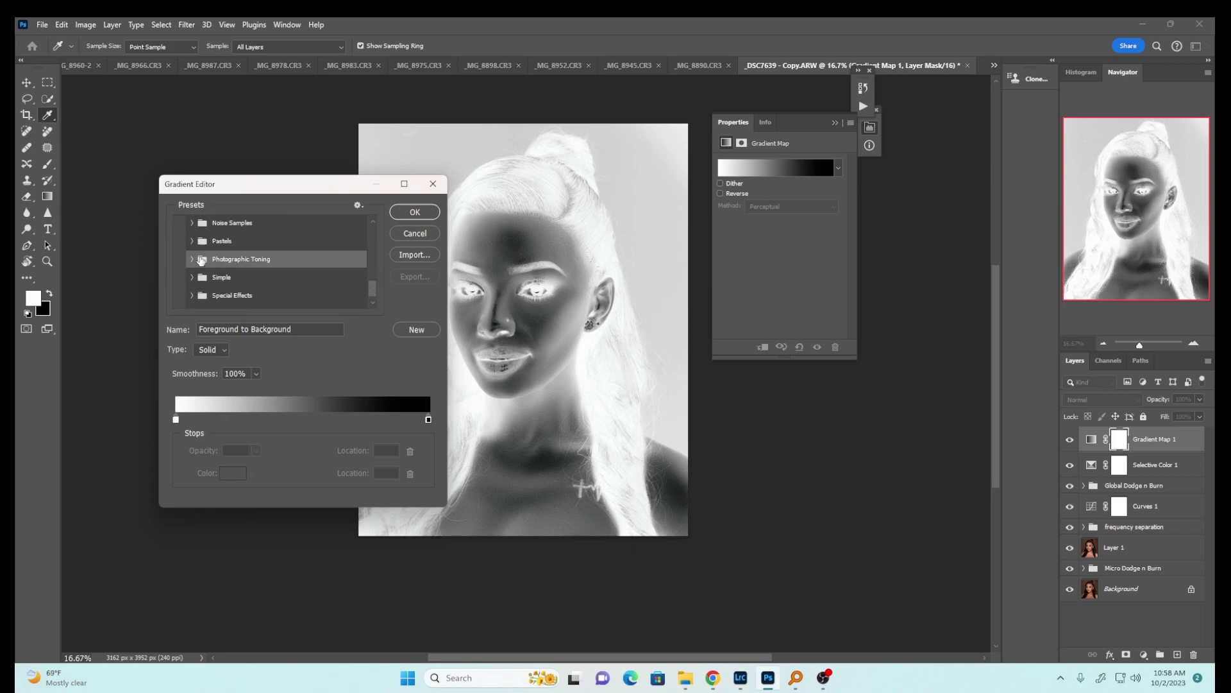
left_click(194, 259)
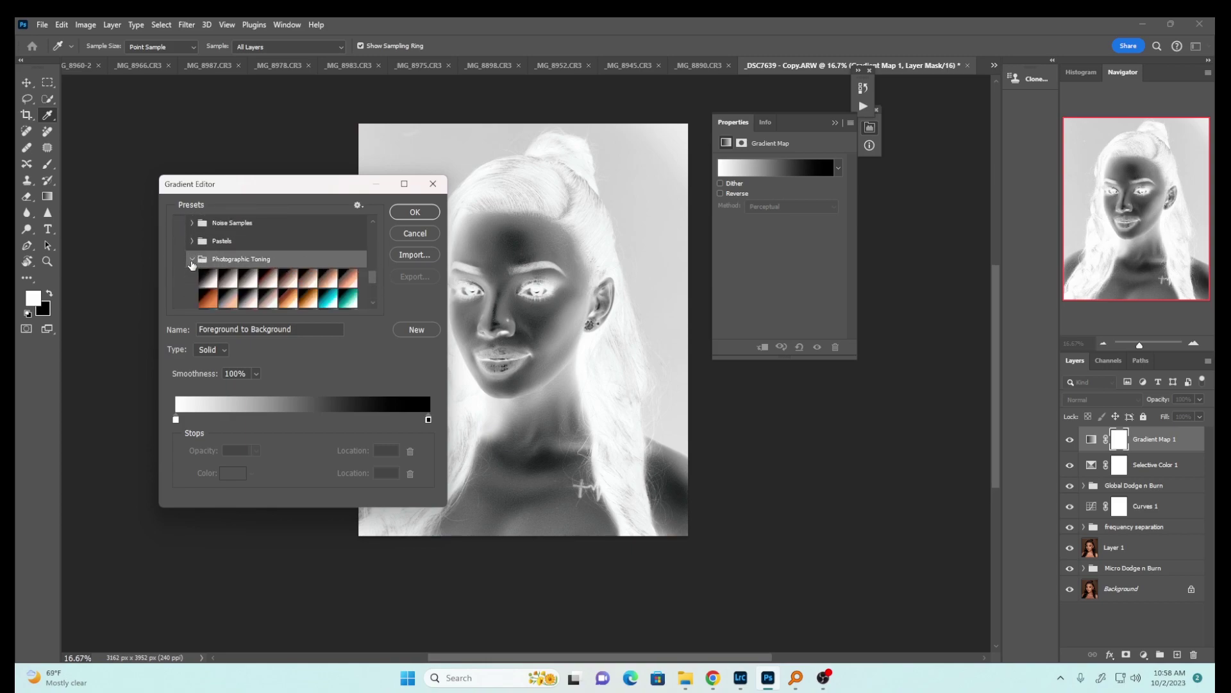
left_click(414, 233)
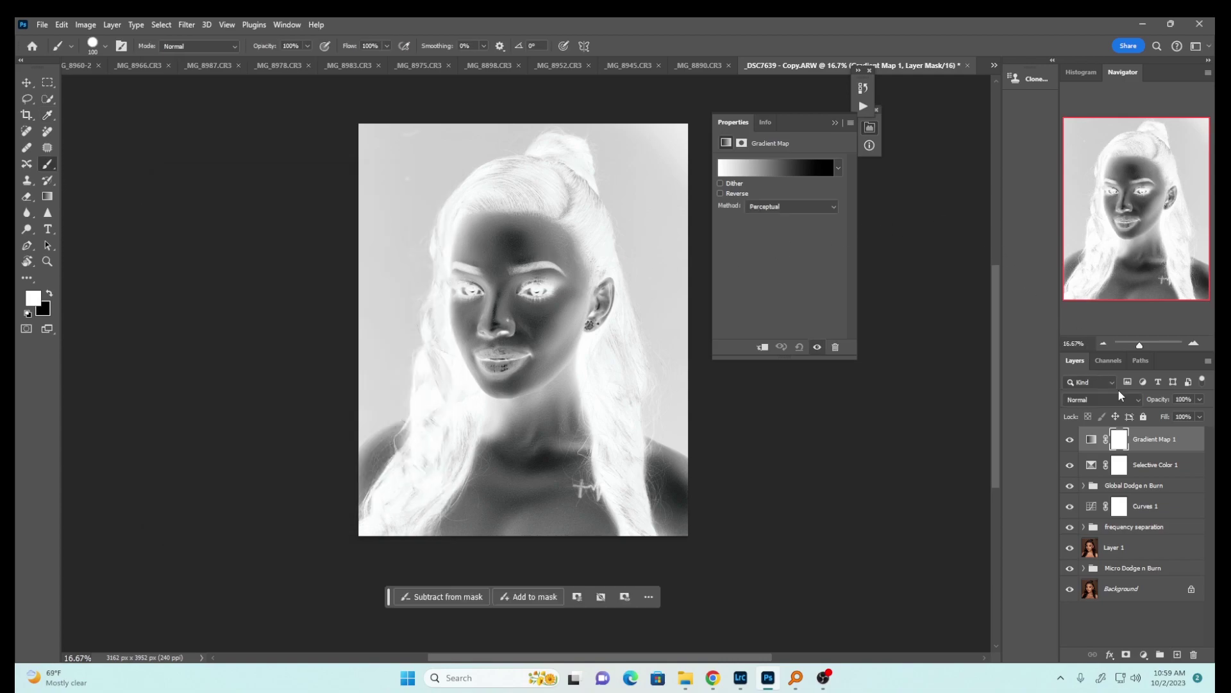
Step: Delete the Gradient Map layer and append the Legacy Gradients set to the gradient presets
key("Delete")
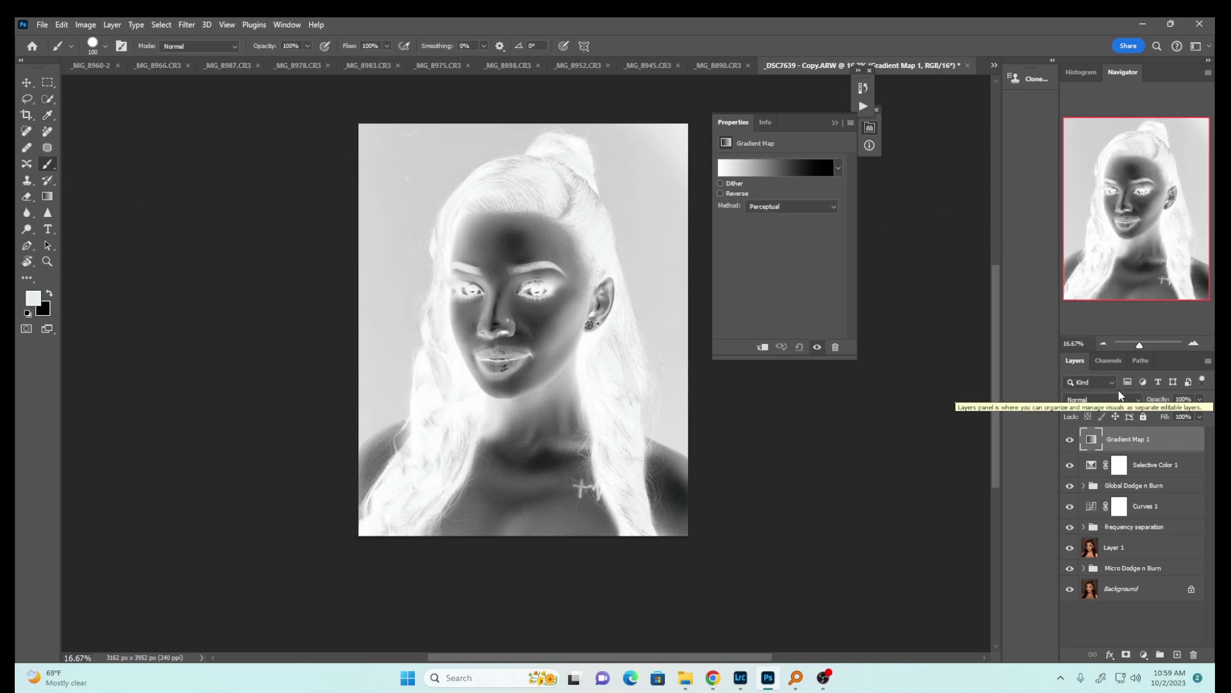
key("Delete")
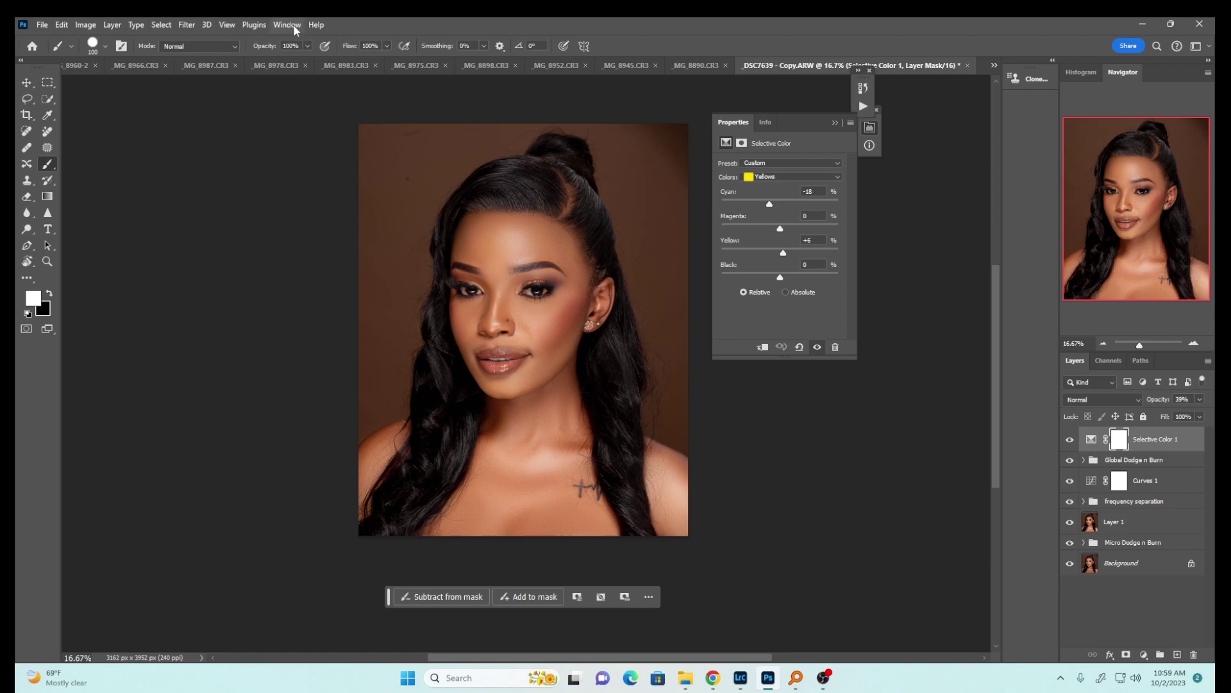
left_click(297, 29)
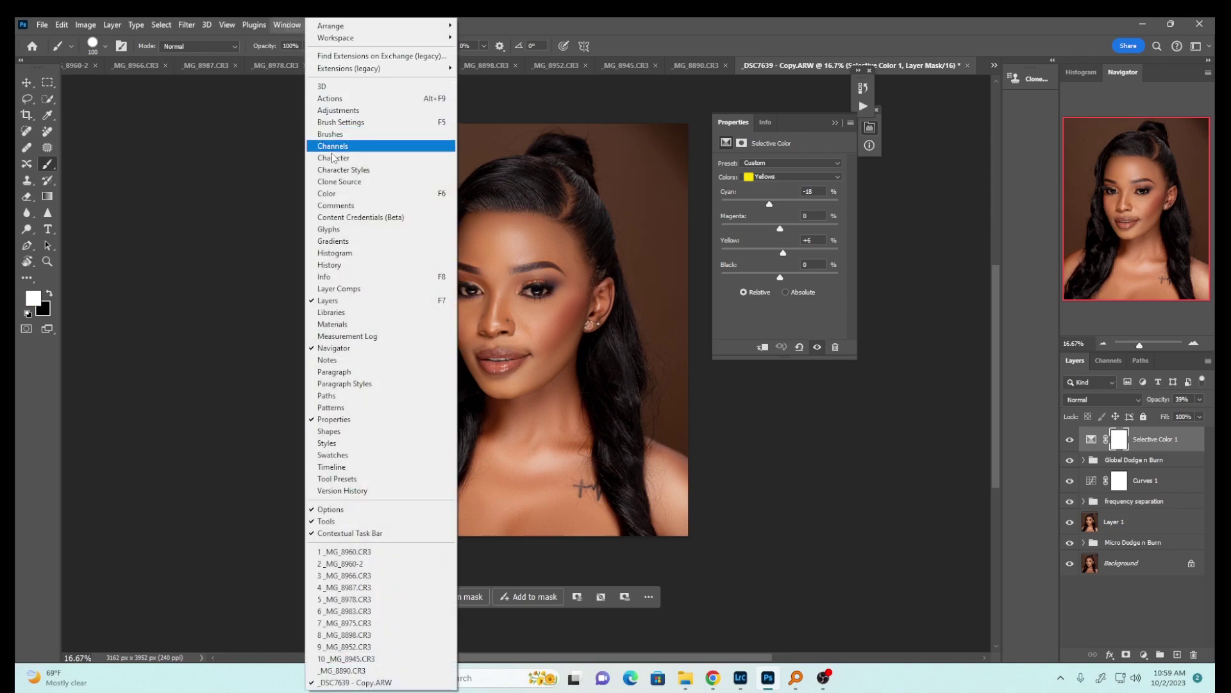
left_click(333, 241)
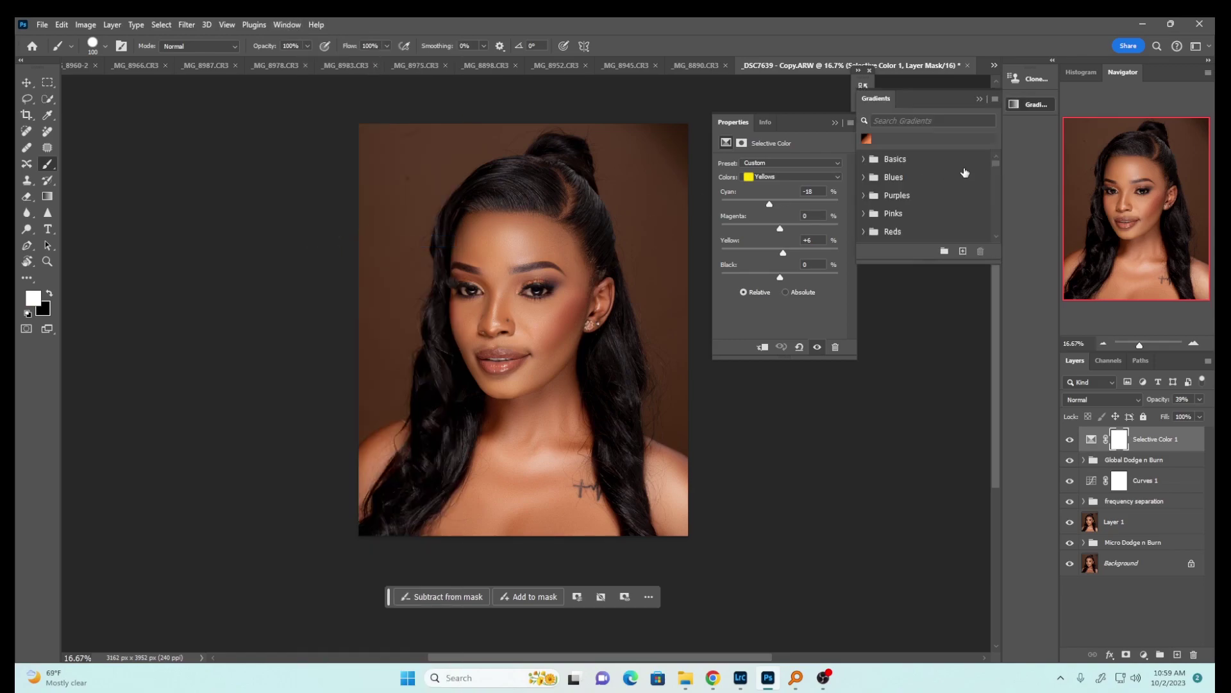
left_click(995, 98)
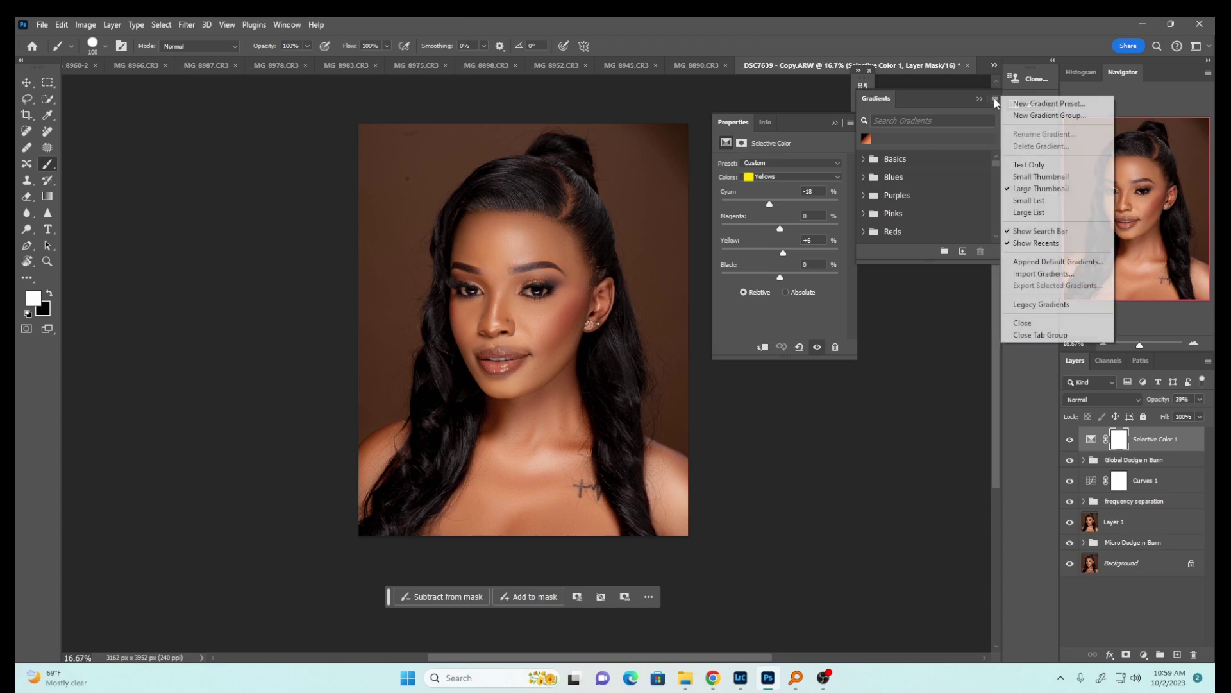
left_click(1039, 306)
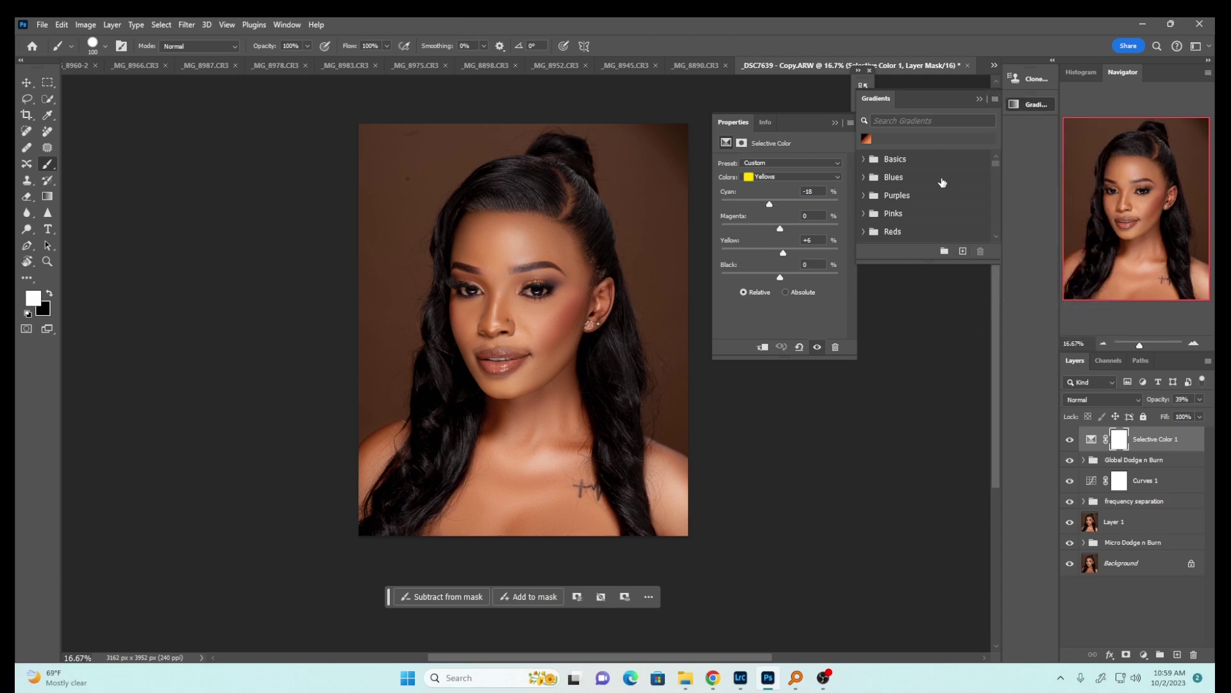
mouse_move(995, 163)
left_mouse_down()
mouse_move(997, 199)
mouse_move(994, 147)
left_mouse_up()
left_click(979, 99)
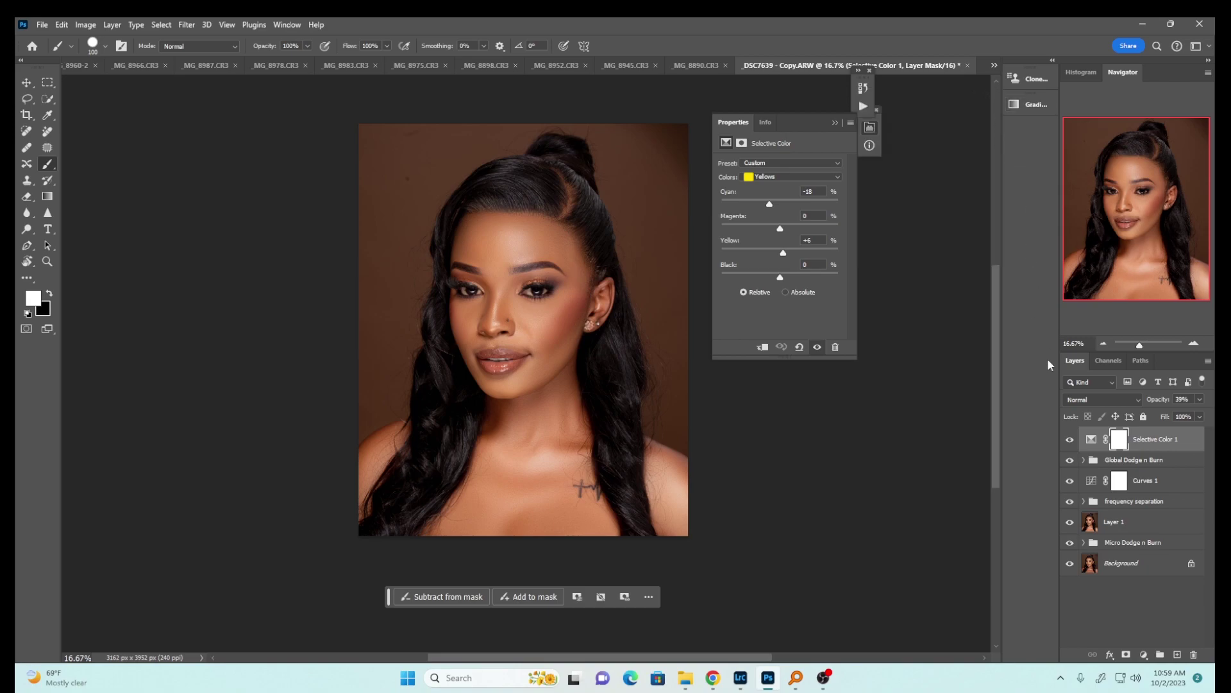
Step: Add a new Gradient Map adjustment layer above the Selective Color layer
key("Delete")
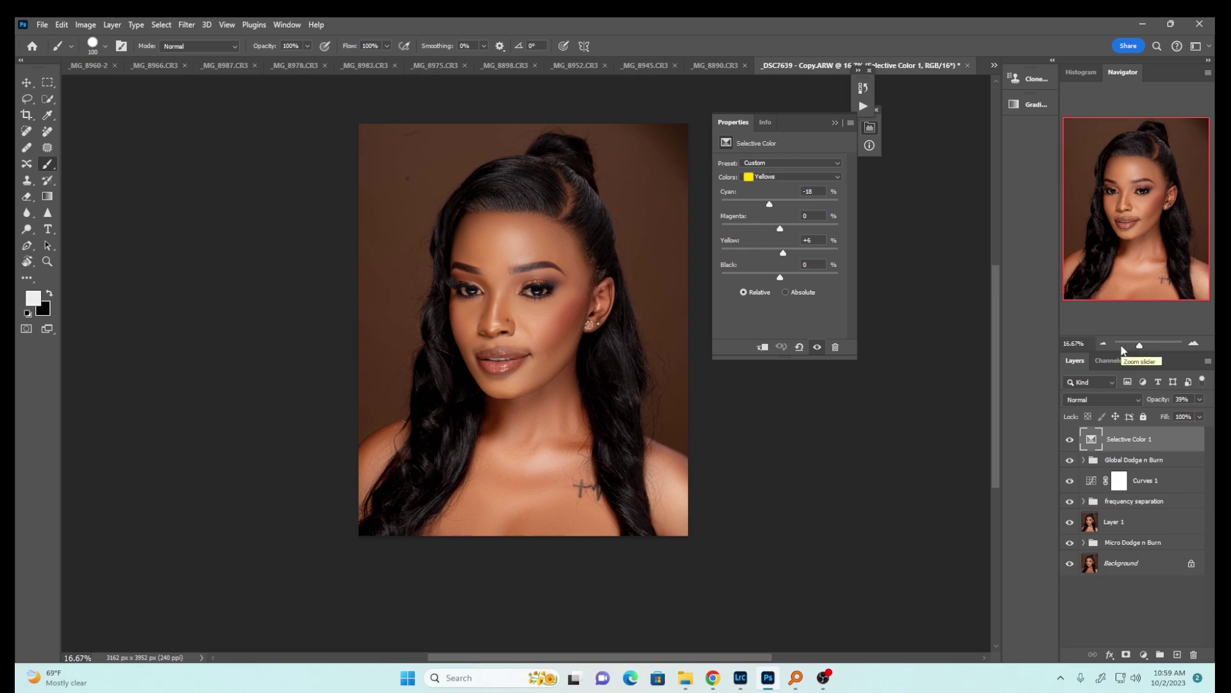
key("ctrl+z")
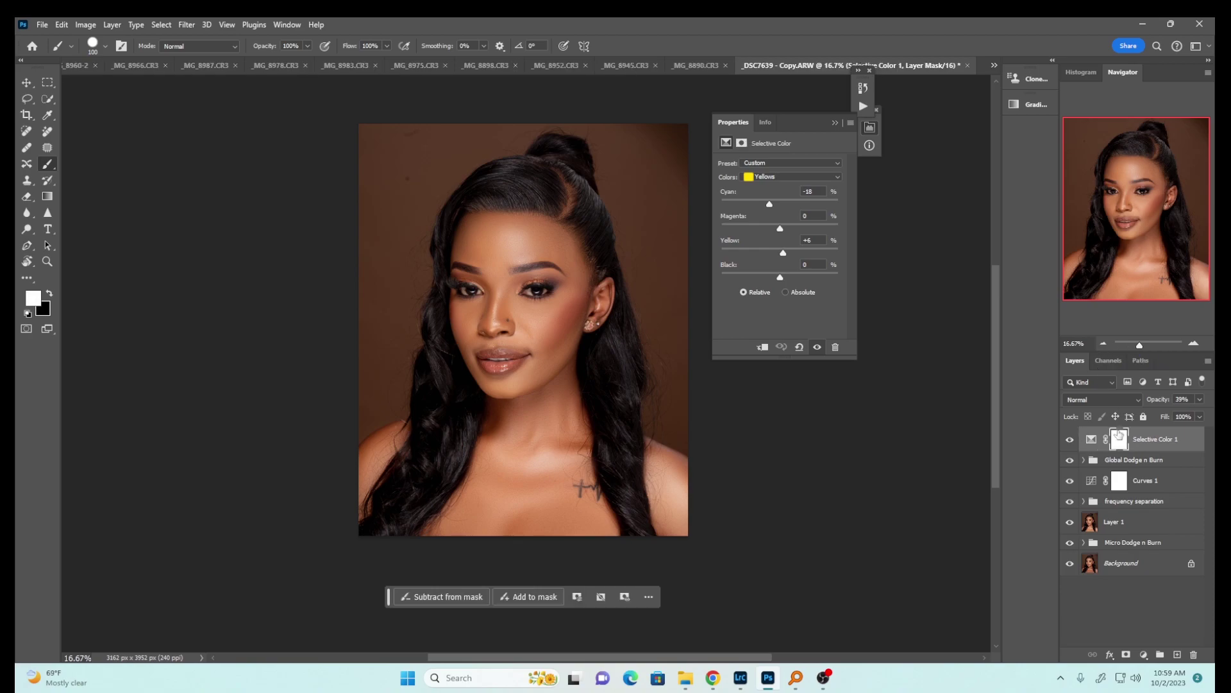
left_click(1143, 655)
left_click(1142, 637)
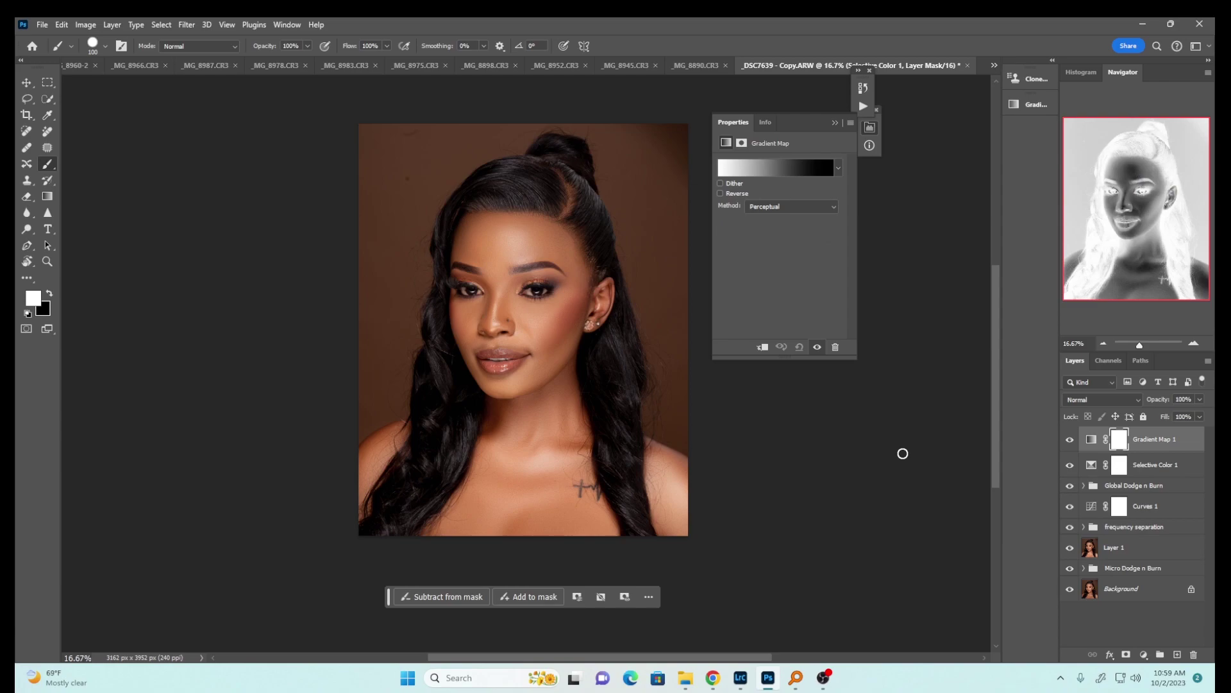
Step: Apply the Sepia Antique gradient from the Photographic Toning presets in Legacy Gradients to the gradient map
left_click(781, 170)
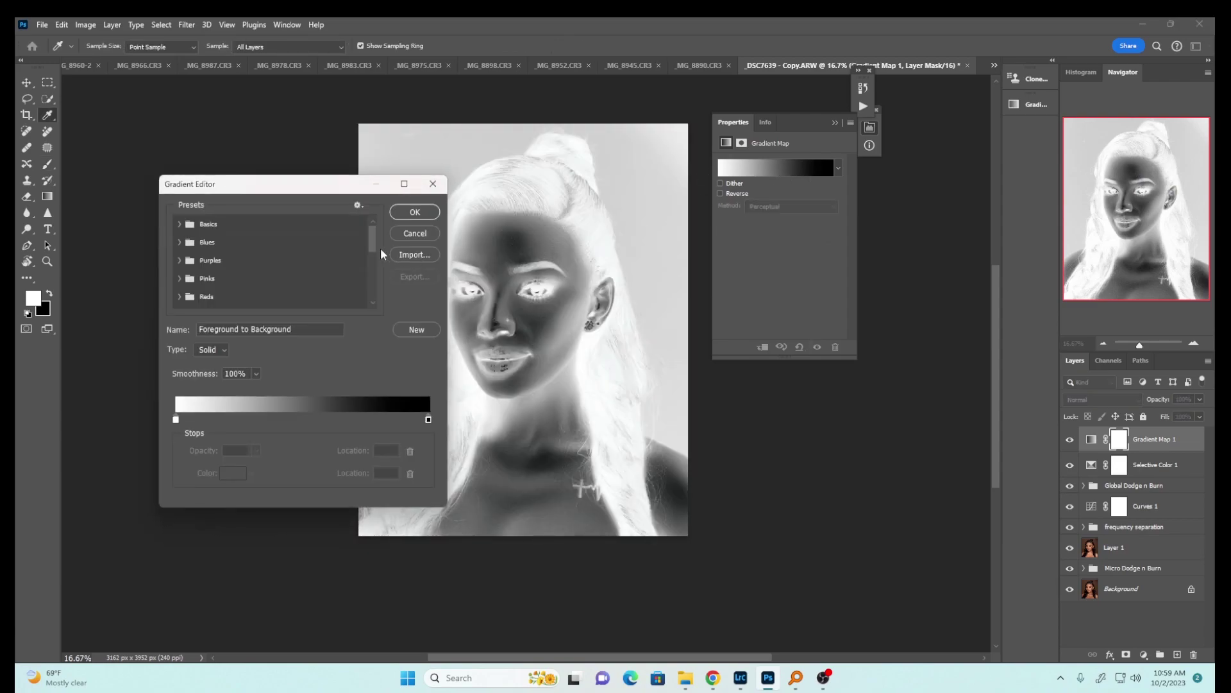
scroll(370, 259, "down", 5)
left_click(180, 301)
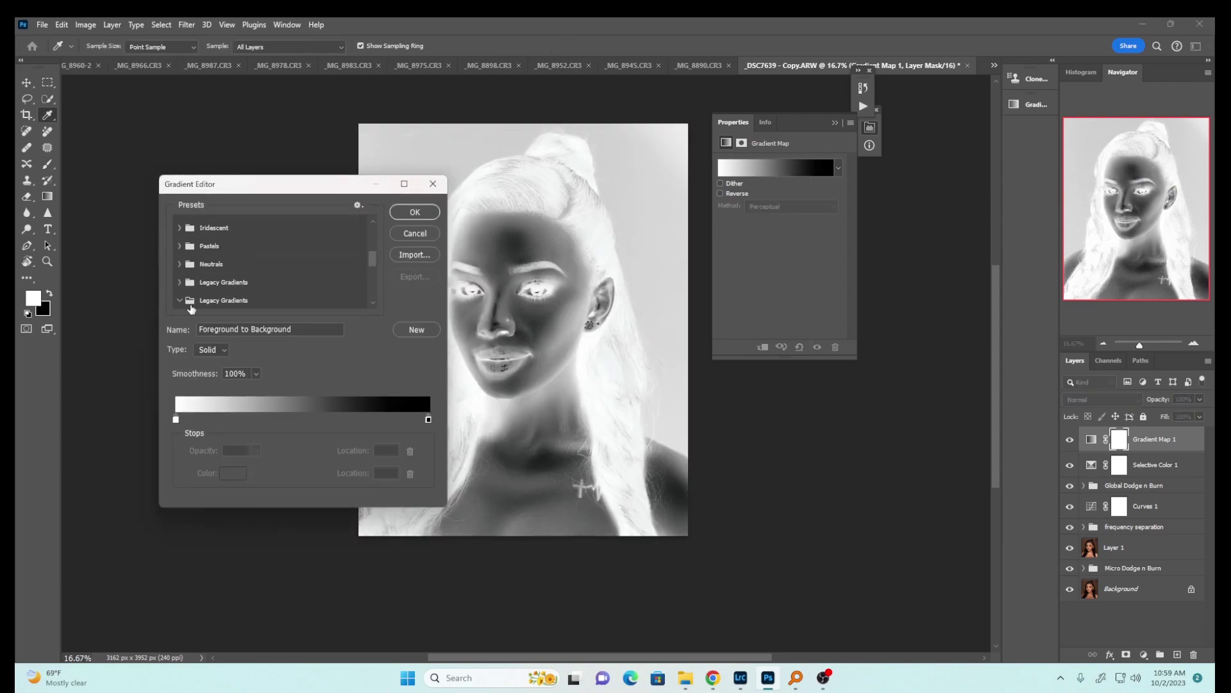
scroll(371, 279, "down", 4)
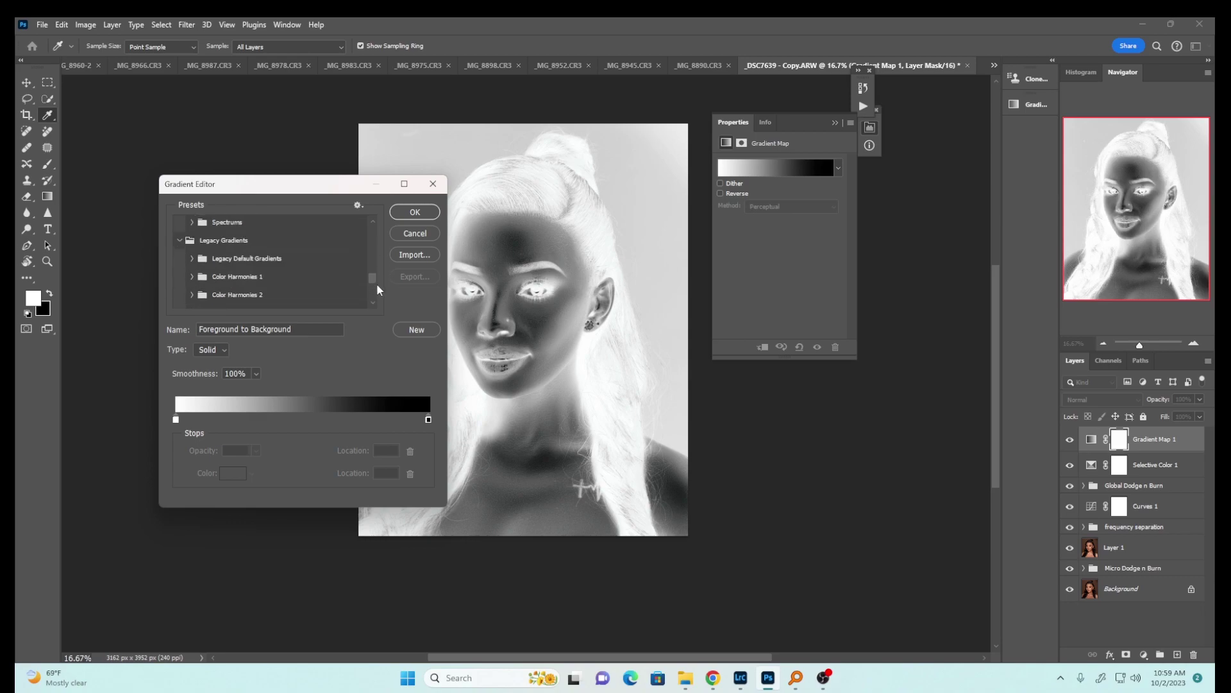
left_click(191, 247)
left_click(209, 284)
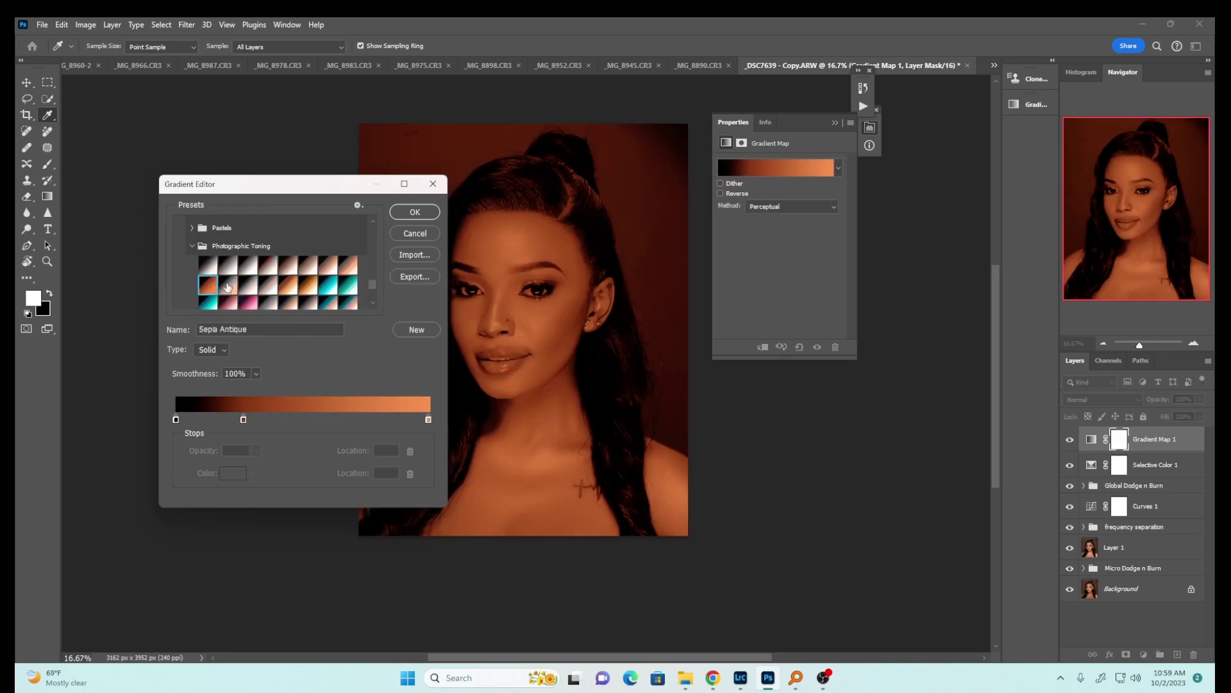
left_click(409, 212)
key("b")
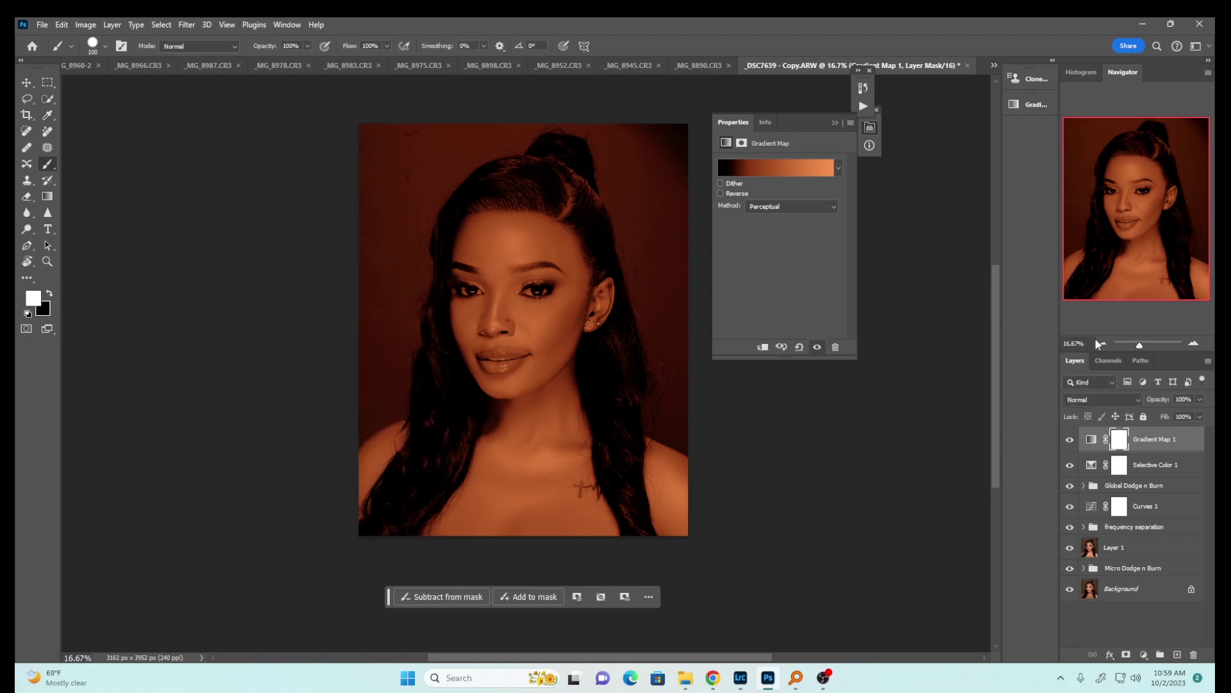
Step: Set the Gradient Map layer's blend mode to Soft Light and its opacity to 9%
left_click(1097, 399)
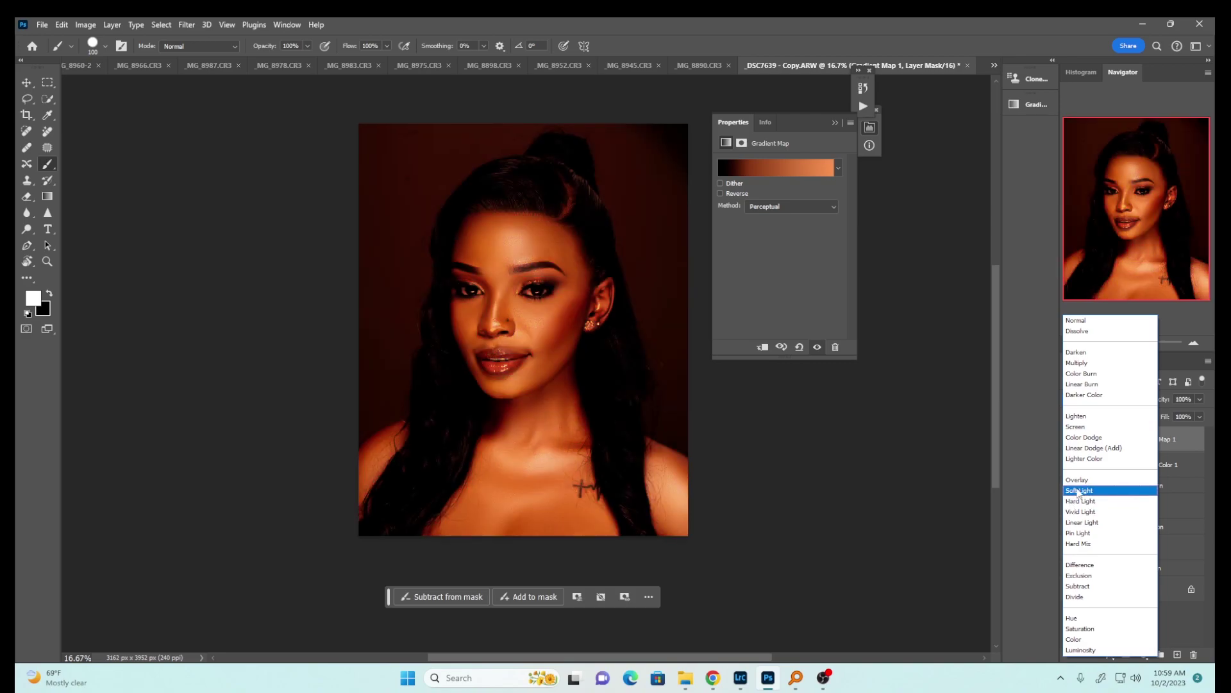
left_click(1077, 492)
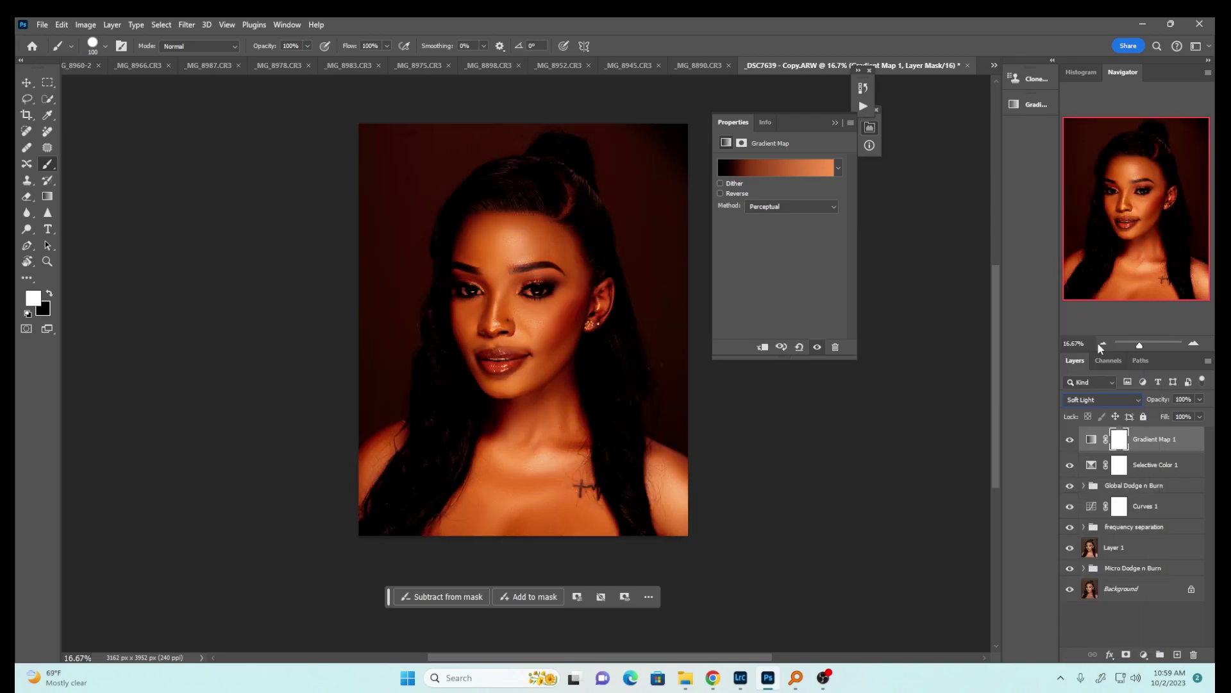
left_click_drag(1199, 399, 1147, 415)
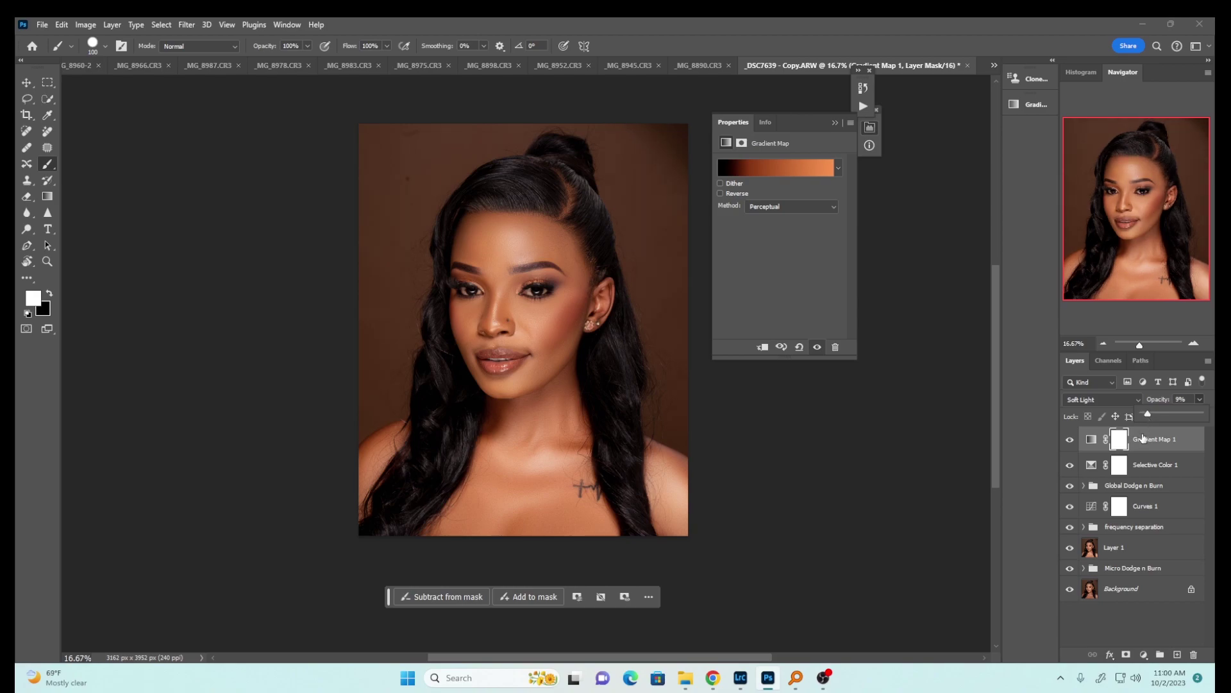
left_click(1069, 446)
Step: Stamp all visible layers into a new top layer and remove the background blemishes around the hair with the Spot Healing Brush at size 175
key("shift+alt+n")
key("ctrl+shift+alt+e")
key("j")
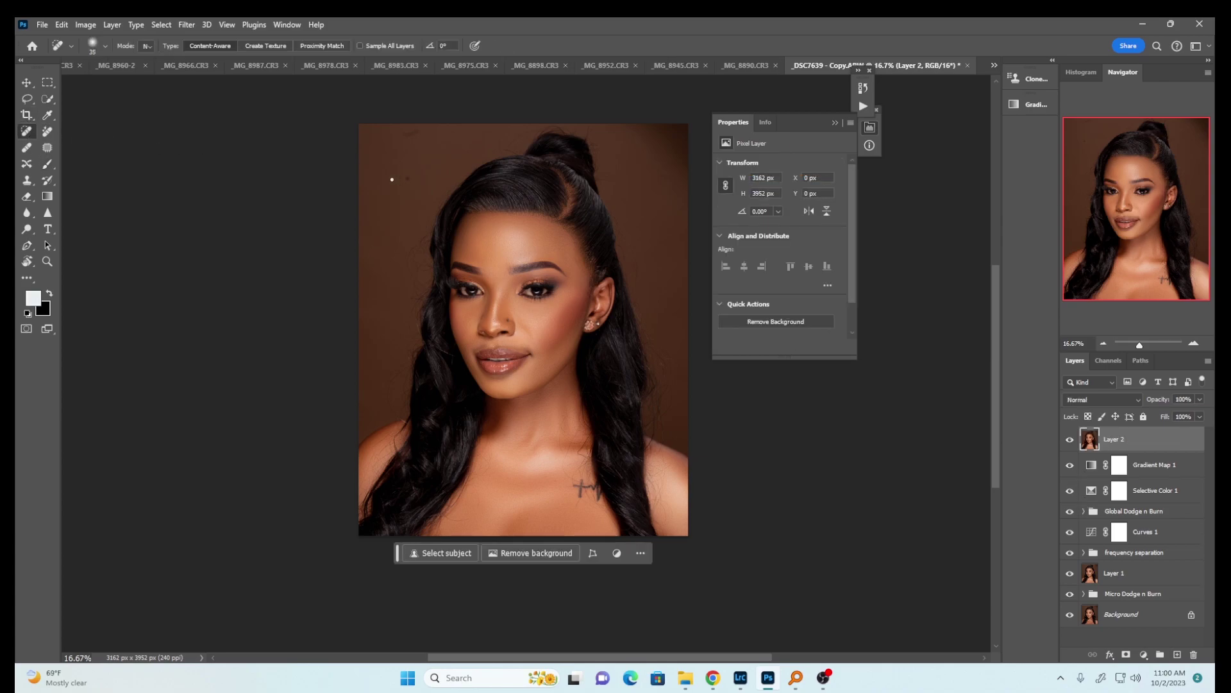
key("bracketright")
key("bracketright")
key("bracketright")
key("bracketright")
key("bracketright")
key("bracketright")
key("bracketright")
key("bracketright")
key("bracketright")
mouse_move(417, 170)
left_mouse_down()
mouse_move(406, 187)
mouse_move(409, 136)
left_mouse_up()
left_click_drag(404, 214, 407, 205)
left_click_drag(417, 249, 396, 259)
left_click_drag(396, 260, 395, 259)
left_click_drag(656, 275, 650, 282)
left_click_drag(503, 148, 521, 133)
left_click_drag(363, 389, 364, 390)
Step: Add a Vibrance adjustment layer above the retouched stamp layer with Vibrance at +17
left_click(1143, 654)
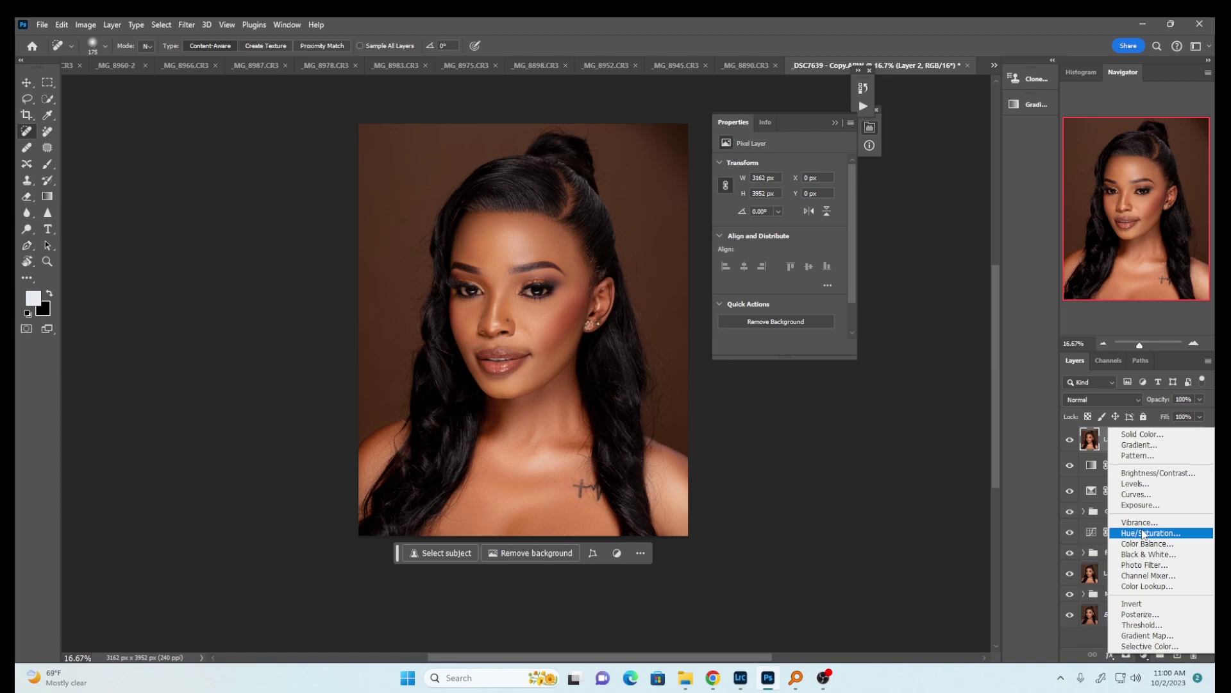
left_click(1140, 522)
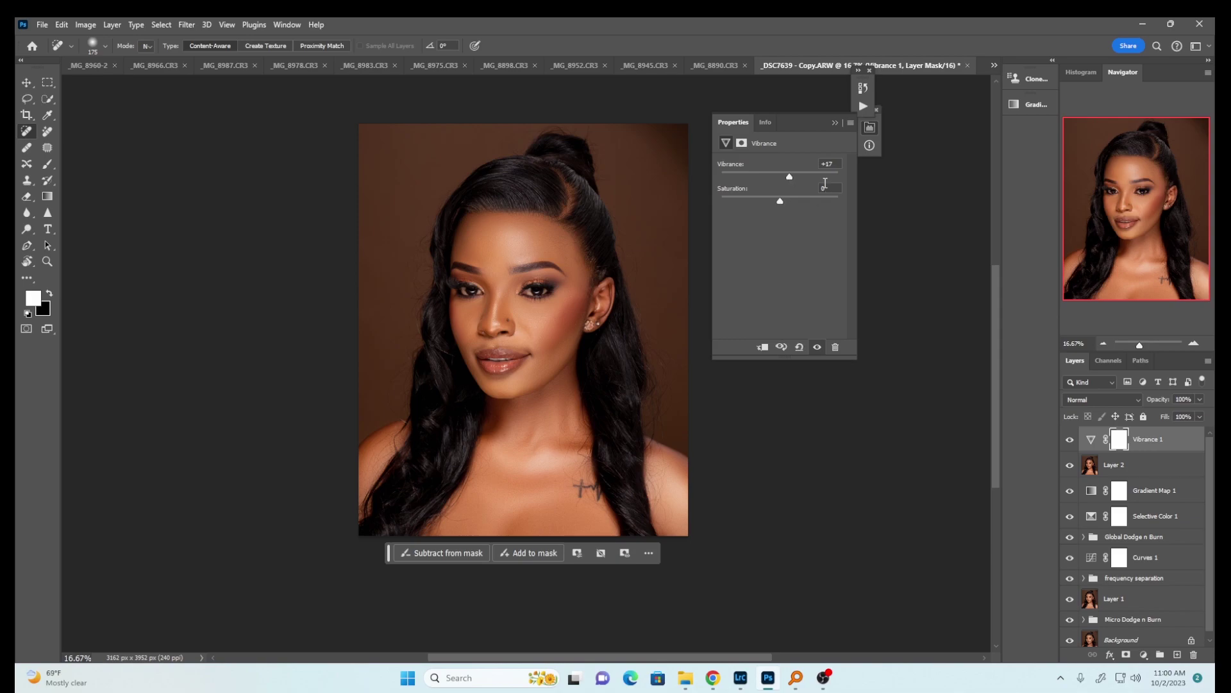
left_click(835, 124)
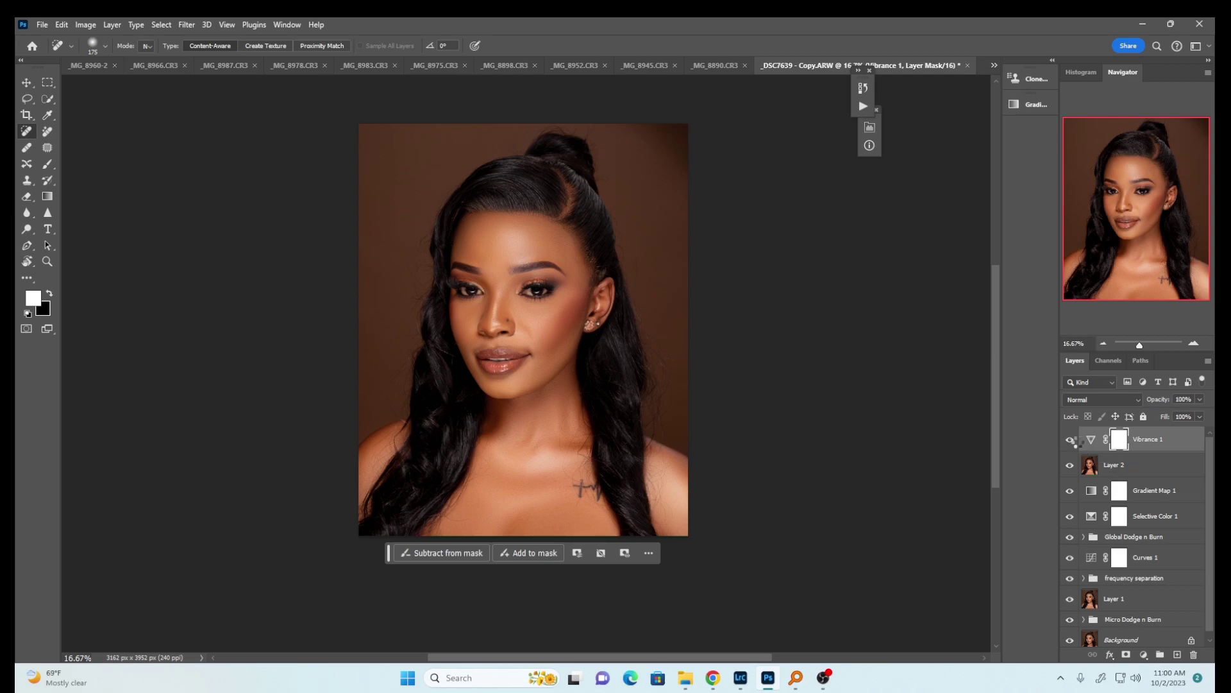
Step: Stamp the visible layers into a new layer on top and open it in the Liquify filter
key("ctrl+shift+alt+e")
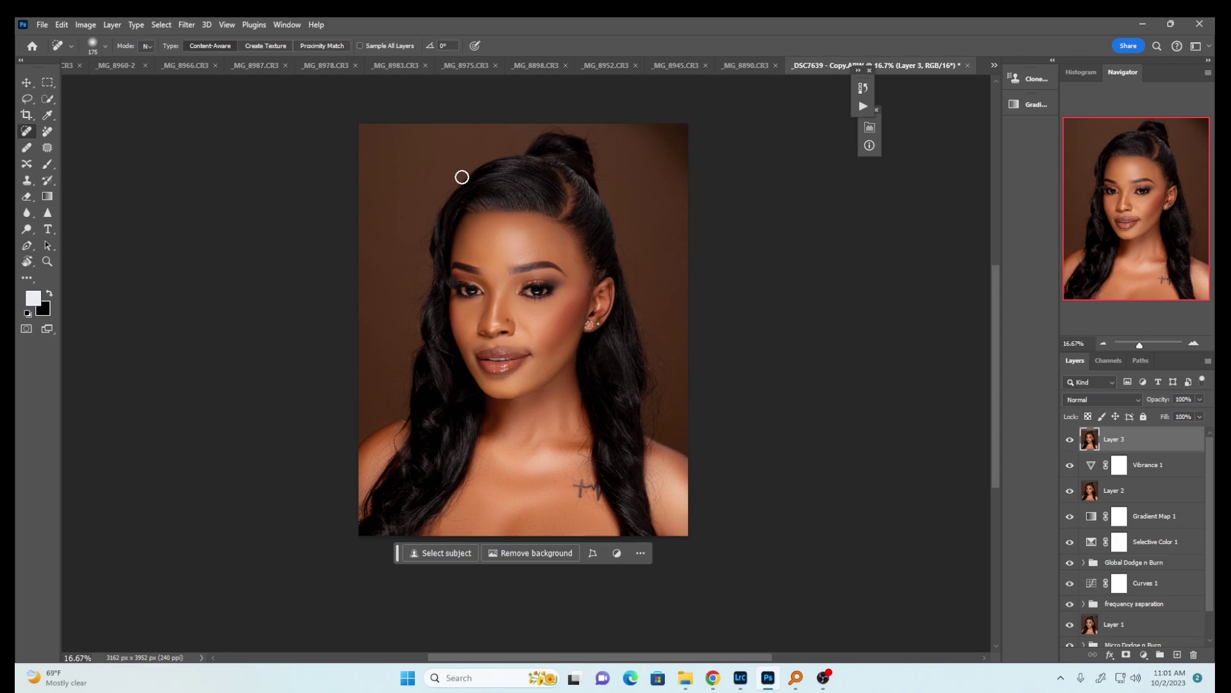
left_click(187, 25)
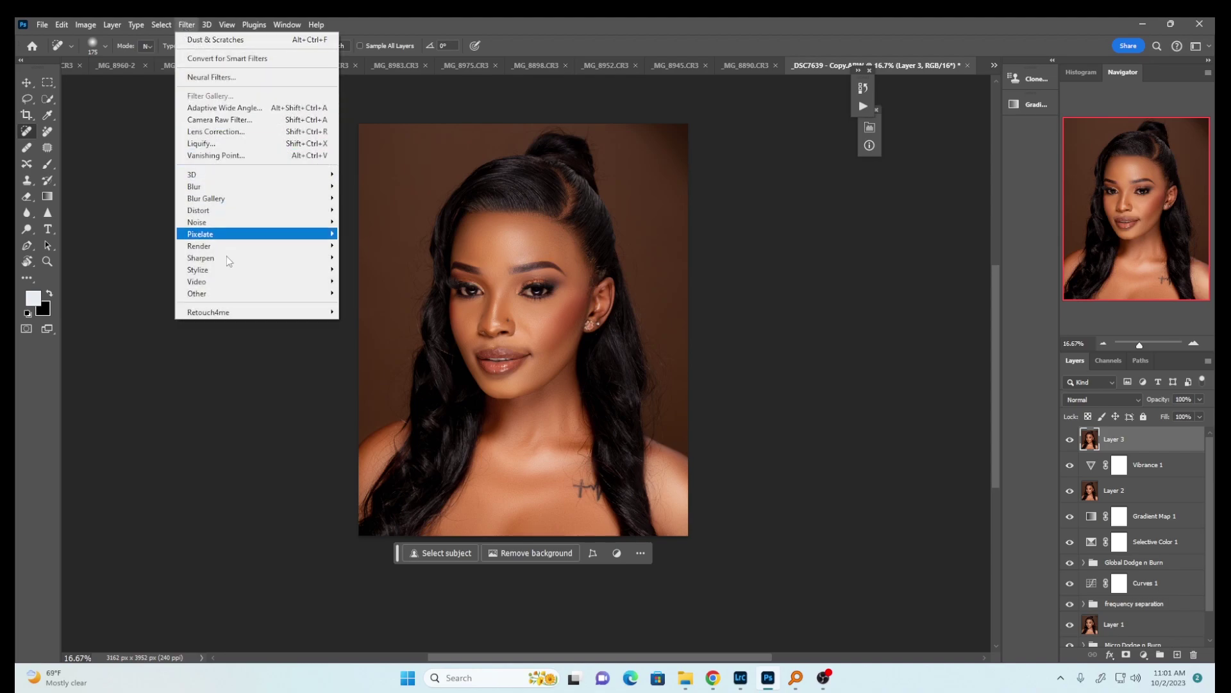
mouse_move(213, 295)
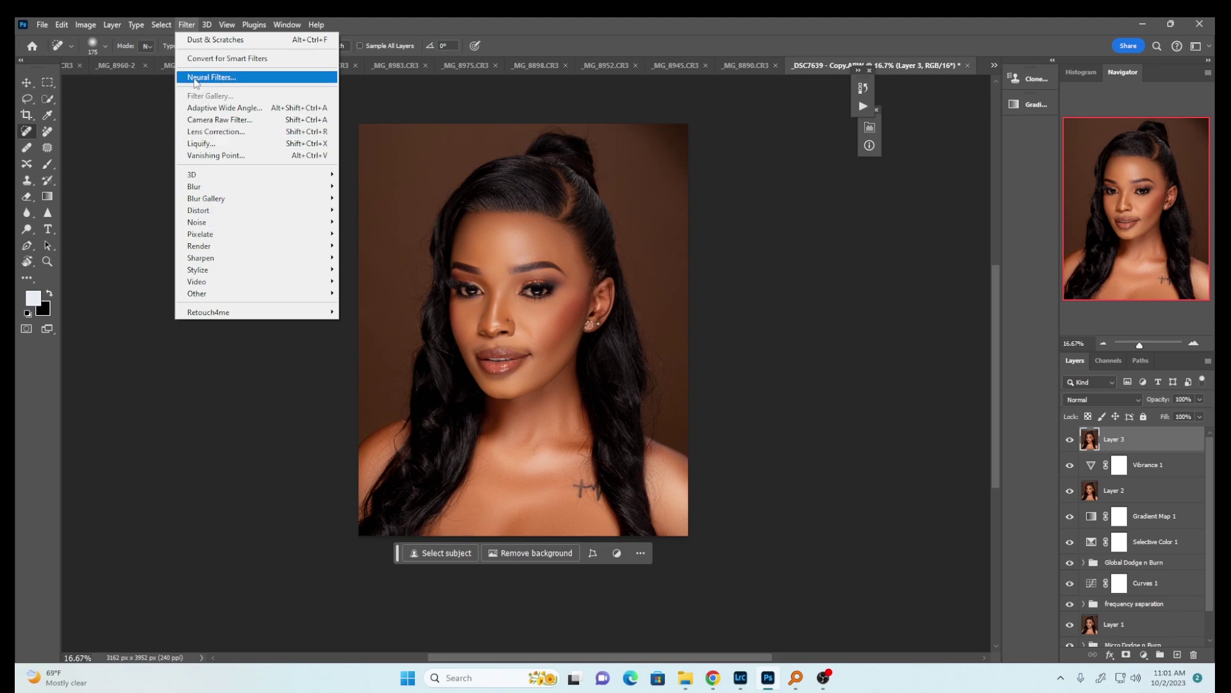
left_click(201, 144)
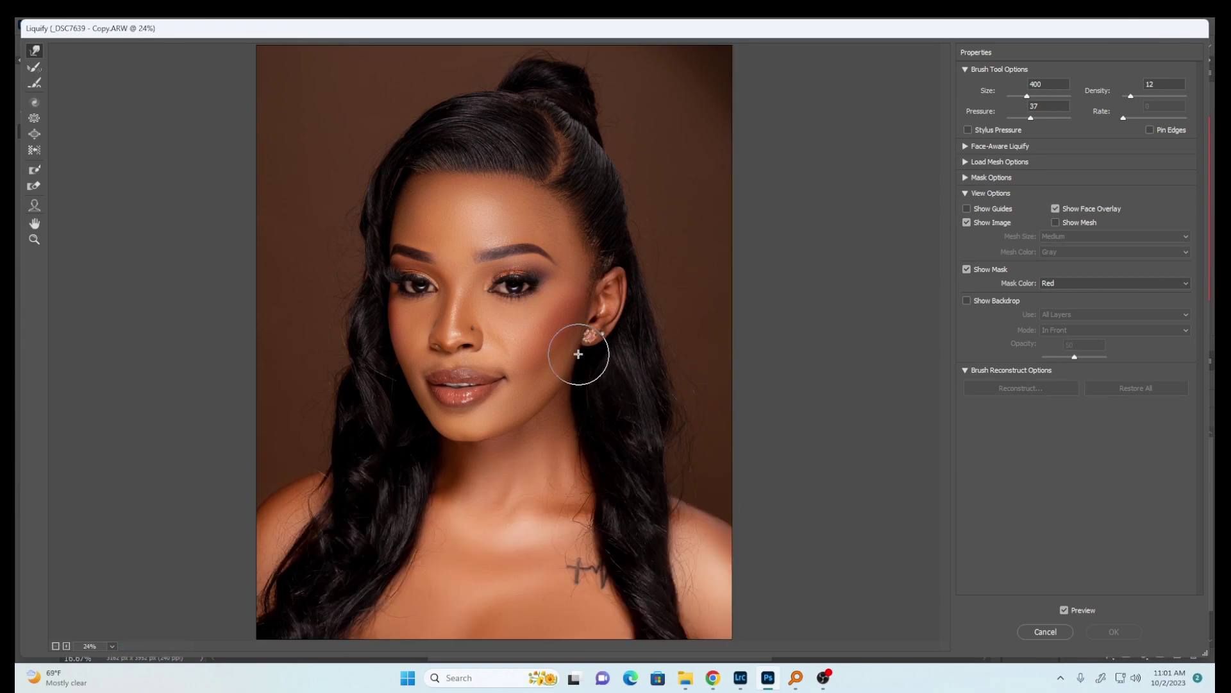
Step: Warp the area below the jawline with the Forward Warp tool at size 400 and apply the Liquify changes
key("bracketleft")
key("bracketleft")
key("bracketleft")
key("bracketleft")
key("bracketright")
key("bracketright")
key("bracketright")
key("bracketright")
left_click_drag(522, 426, 520, 429)
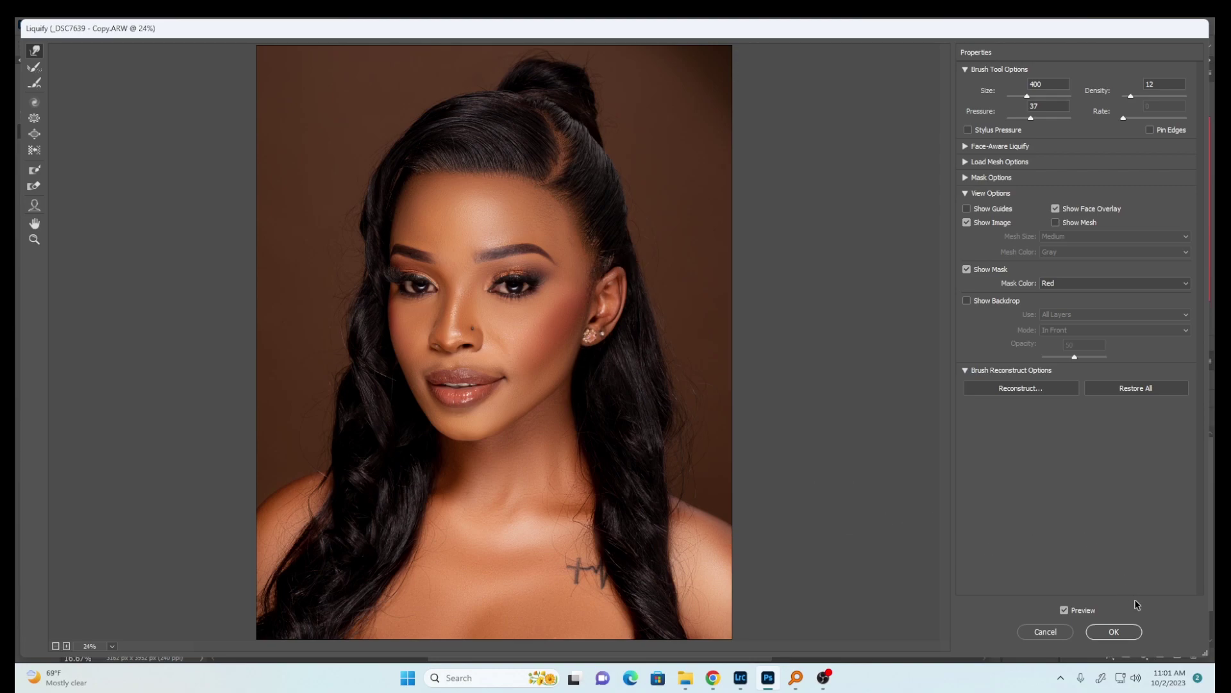
left_click(1106, 632)
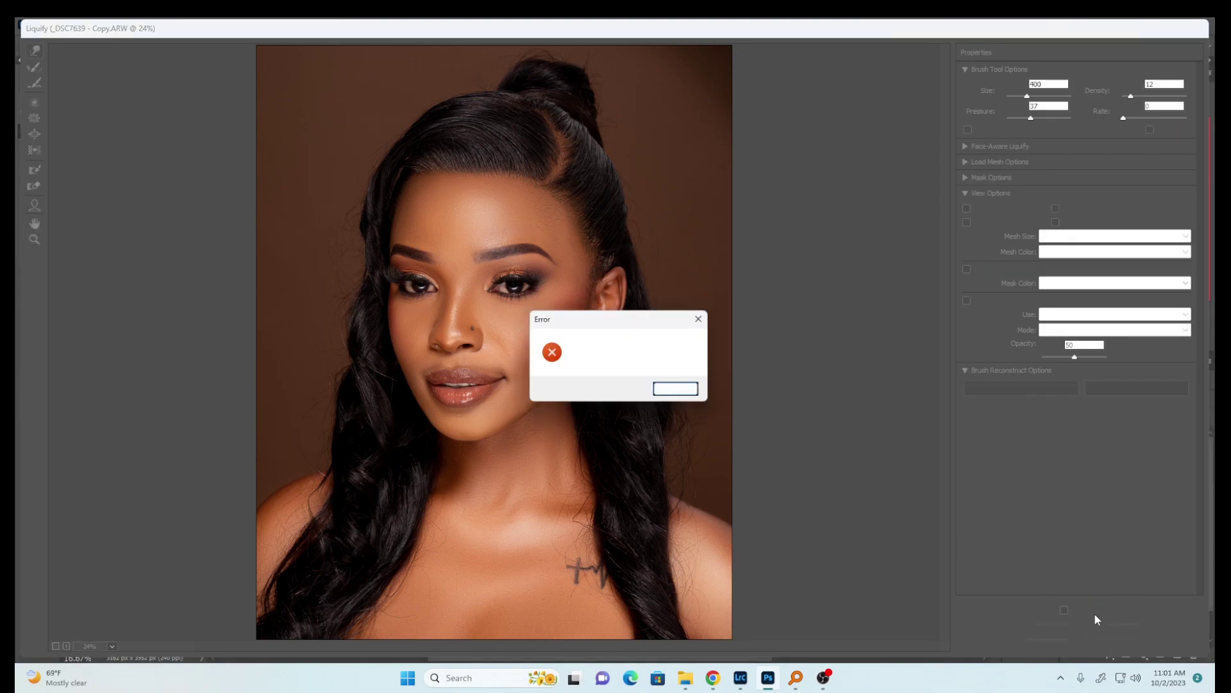
left_click(673, 387)
left_click(673, 387)
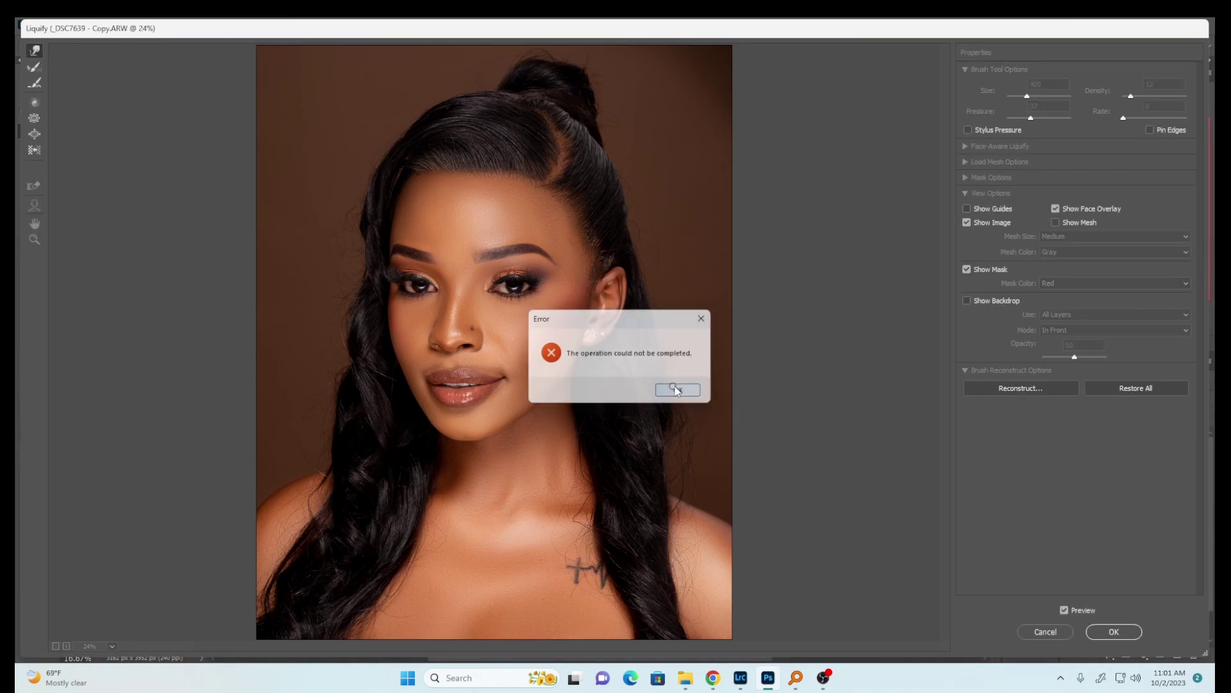
left_click(675, 389)
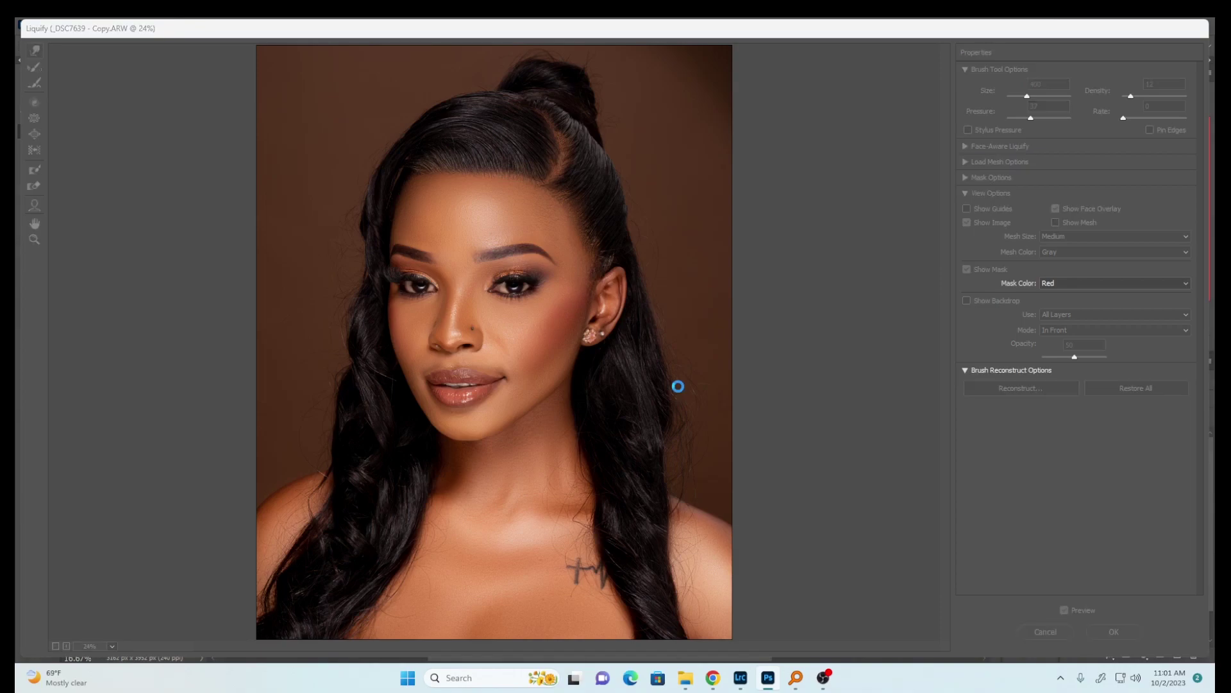
left_click(674, 388)
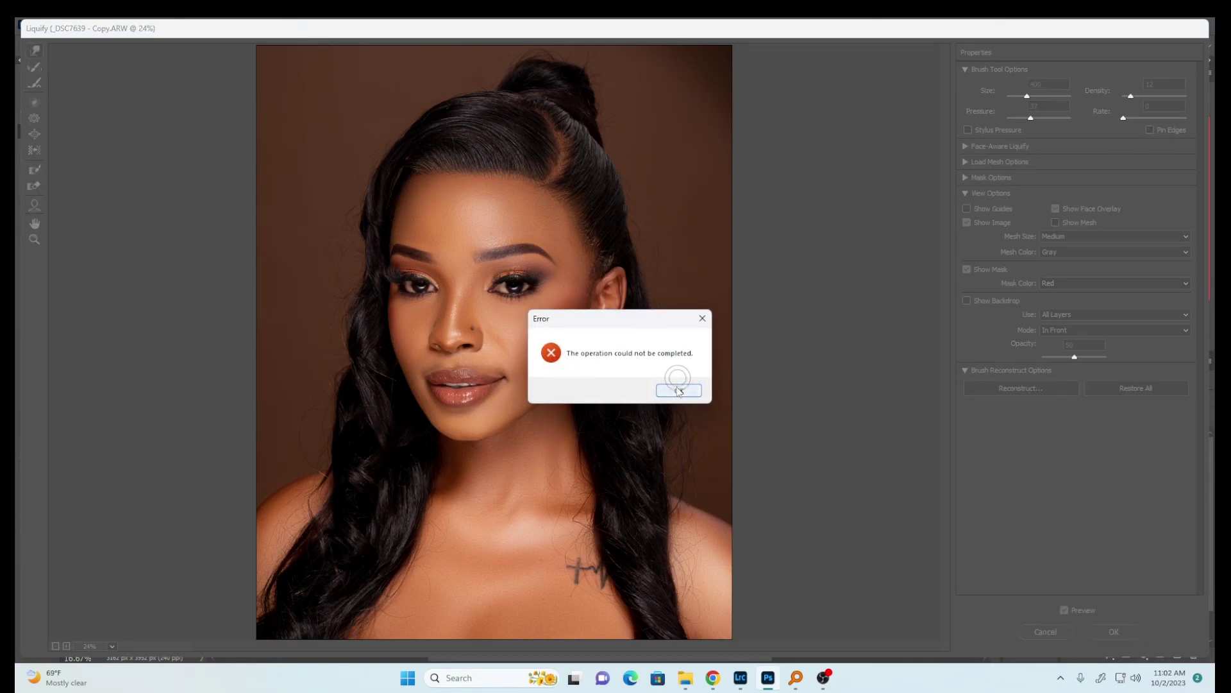
left_click(679, 390)
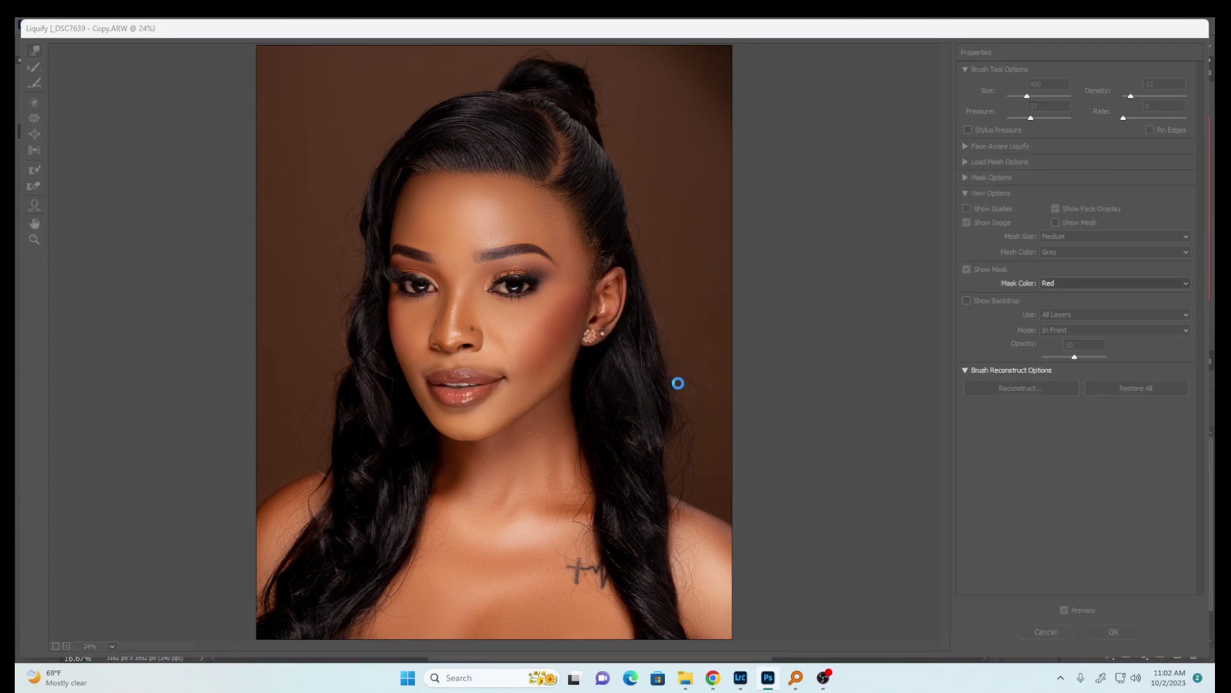
left_click(679, 389)
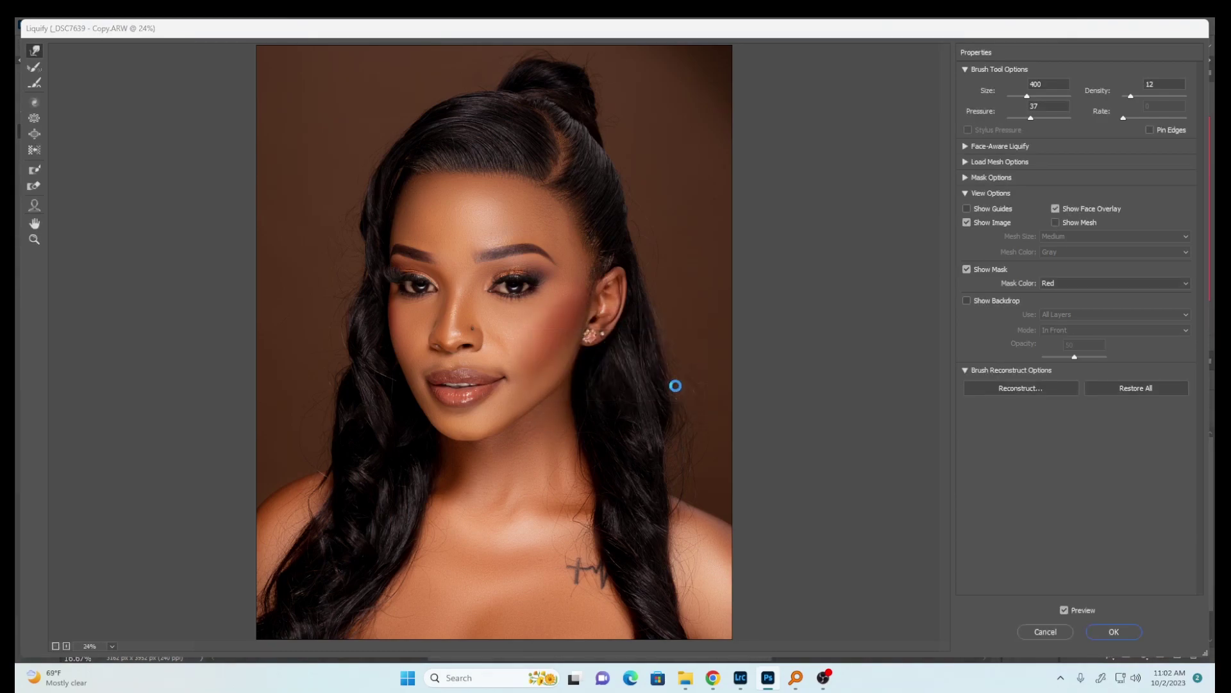
key("Return")
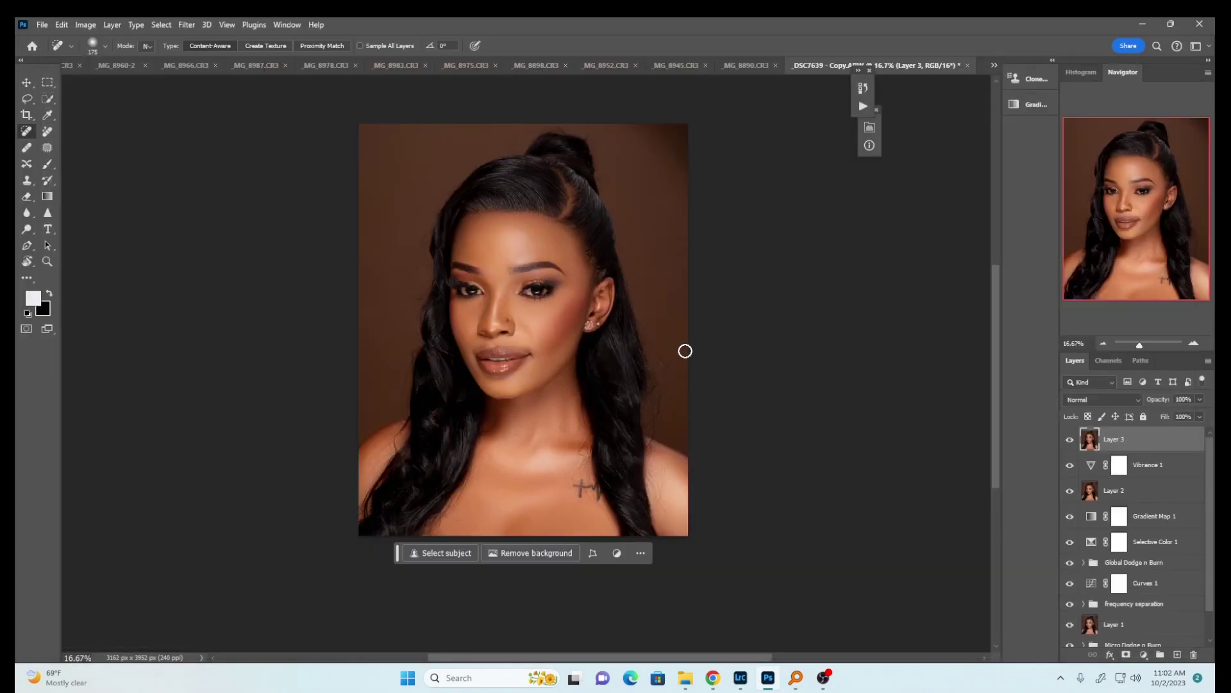
Step: Toggle the liquified layer's visibility repeatedly to compare the portrait before and after the reshaping
left_click(1070, 440)
left_click(1070, 442)
left_click(1073, 448)
left_click(1073, 448)
left_click(1073, 449)
left_click(1073, 448)
left_click(1074, 448)
left_click(1074, 449)
left_click(1073, 449)
left_click(1073, 452)
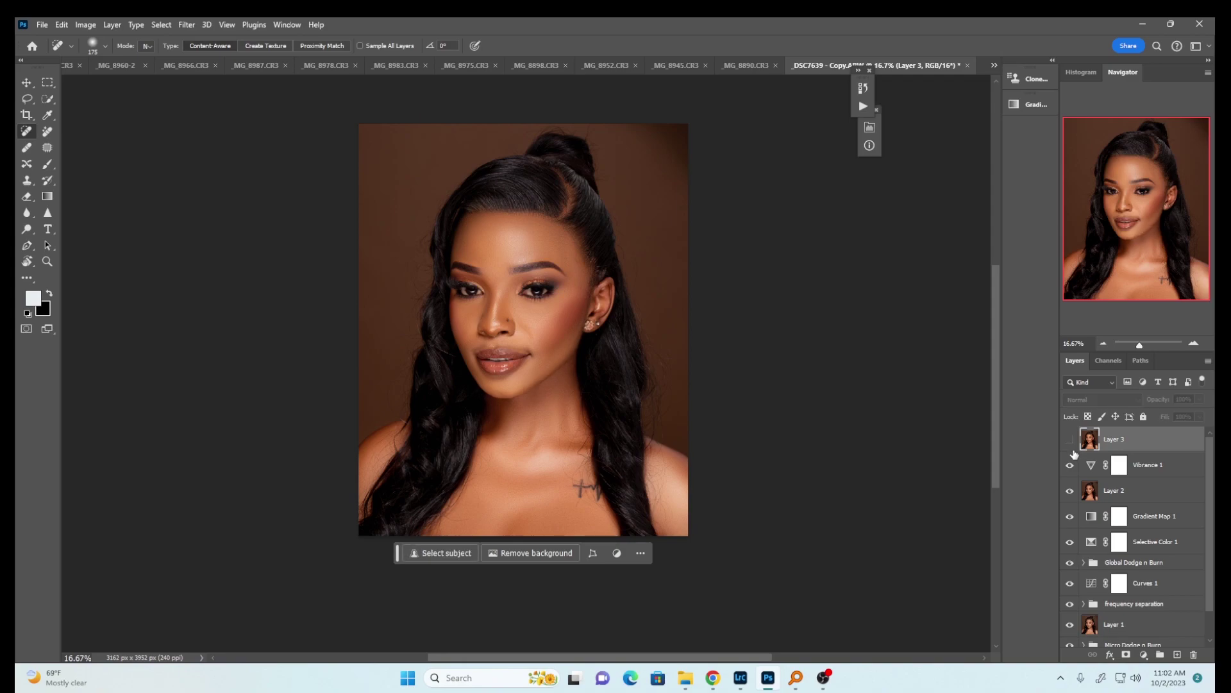
Step: Try out the liquified layer's opacity, leaving it at 100%, and compare the portrait with and without that layer
left_click(1072, 451)
left_click(1071, 450)
left_click(1070, 450)
left_click(1198, 400)
left_click_drag(1183, 417, 1216, 421)
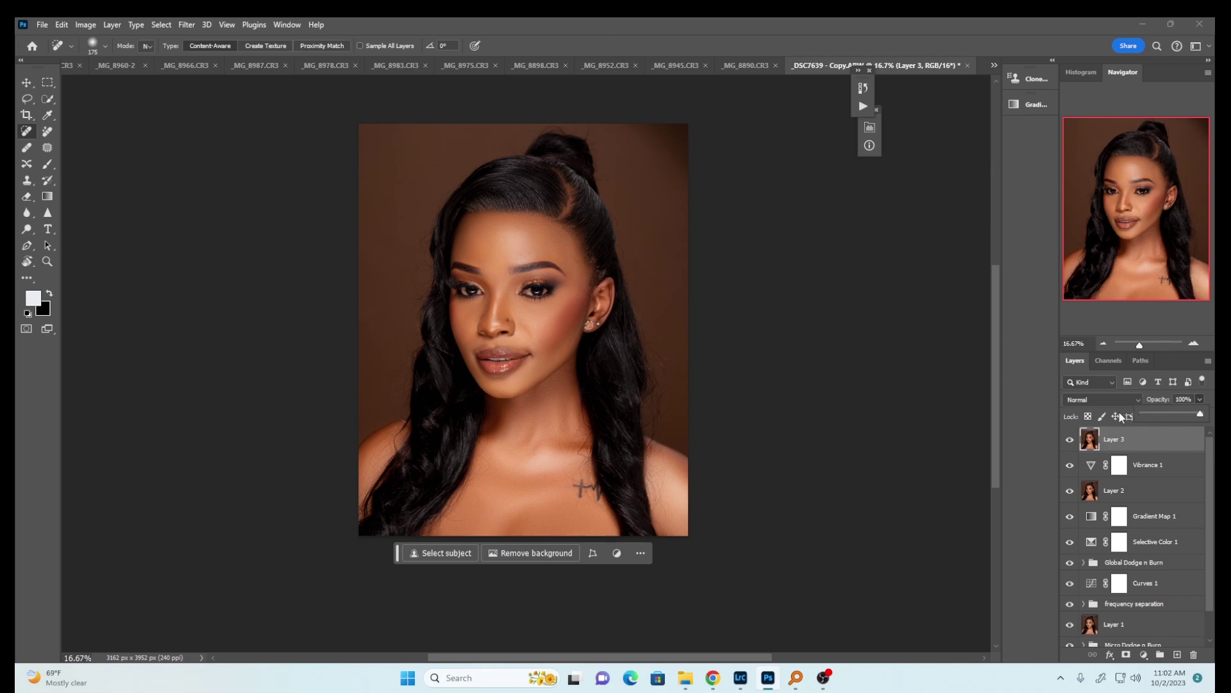
left_click(1071, 440)
left_click(1069, 440)
left_click(1069, 442)
left_click(1070, 441)
Step: Add a Brightness/Contrast adjustment layer above the liquified layer and fine-tune its contrast
left_click(1144, 654)
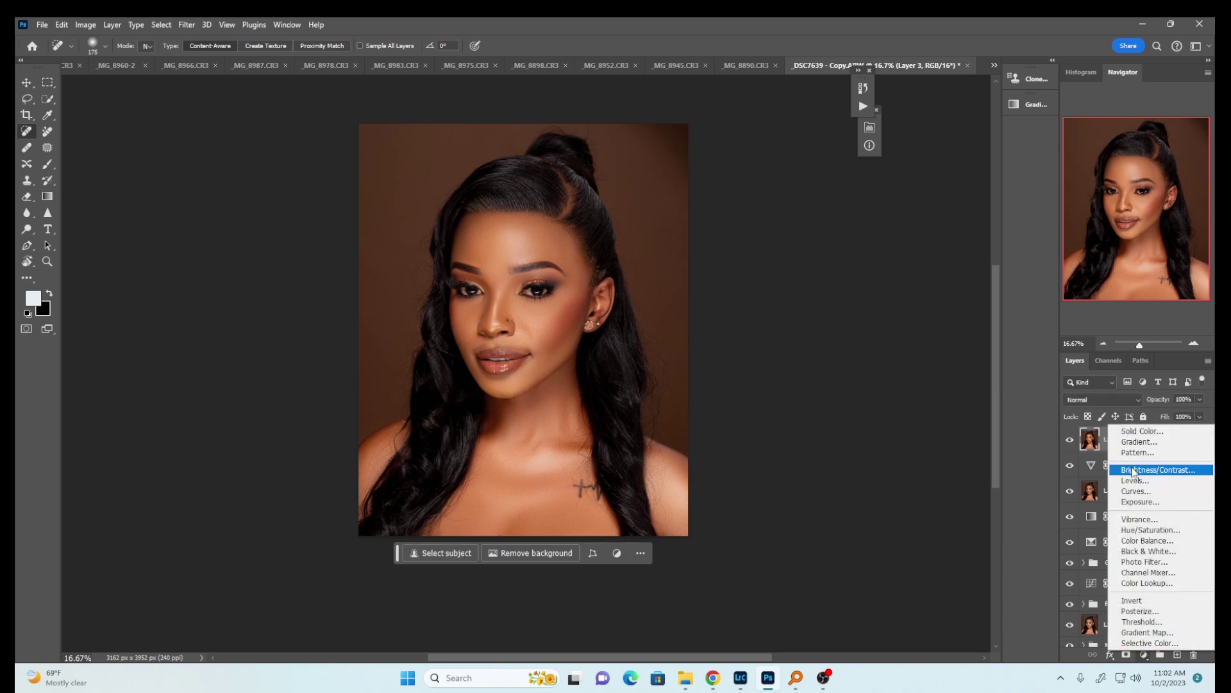
left_click(1134, 471)
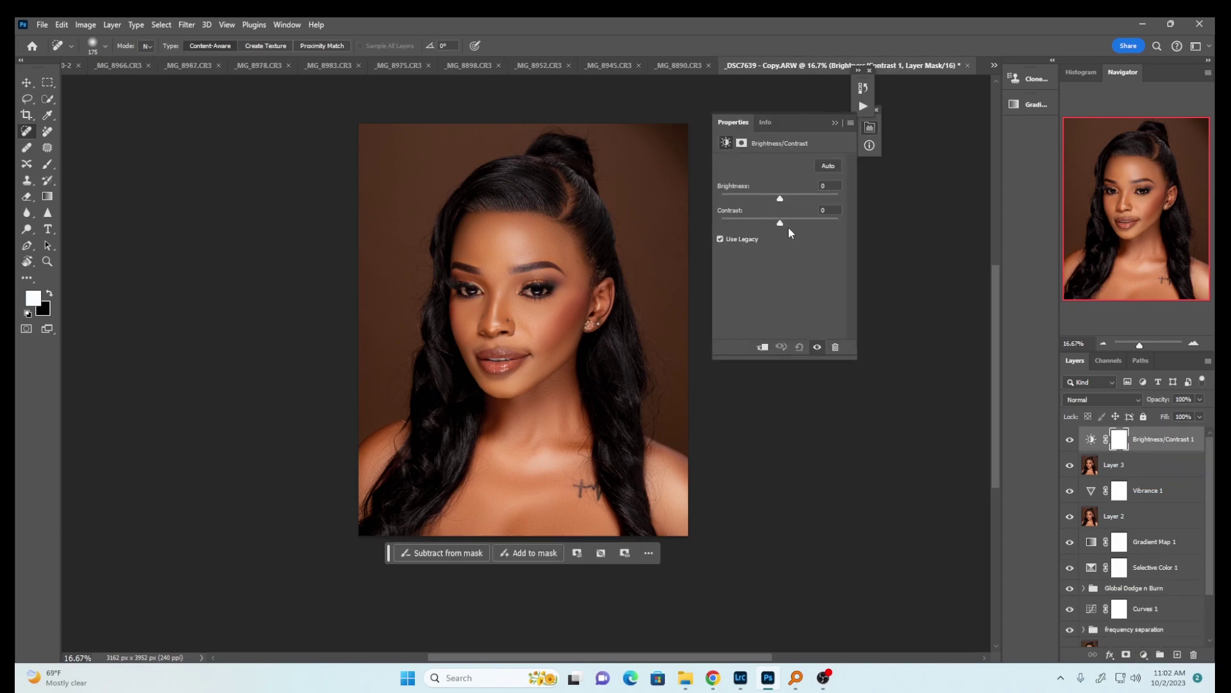
left_click_drag(780, 224, 780, 216)
left_click(836, 124)
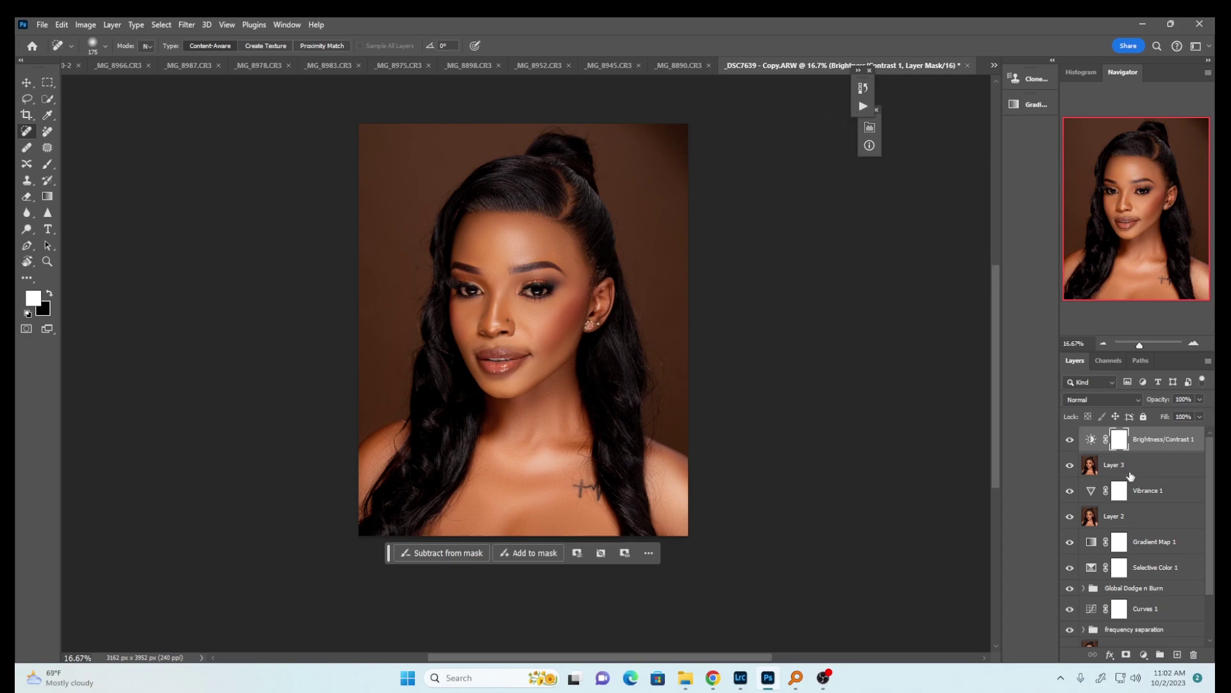
Step: Compare the portrait with and without the Brightness/Contrast adjustment, and likewise for the liquified layer
left_click(1069, 442)
left_click(1069, 441)
left_click(1069, 442)
left_click(1069, 441)
left_click(1069, 465)
left_click(1069, 465)
left_click(1069, 465)
left_click(1069, 467)
Step: Select all retouching and adjustment layers above the Background and combine them into one group
left_click_drag(1207, 457, 1216, 515)
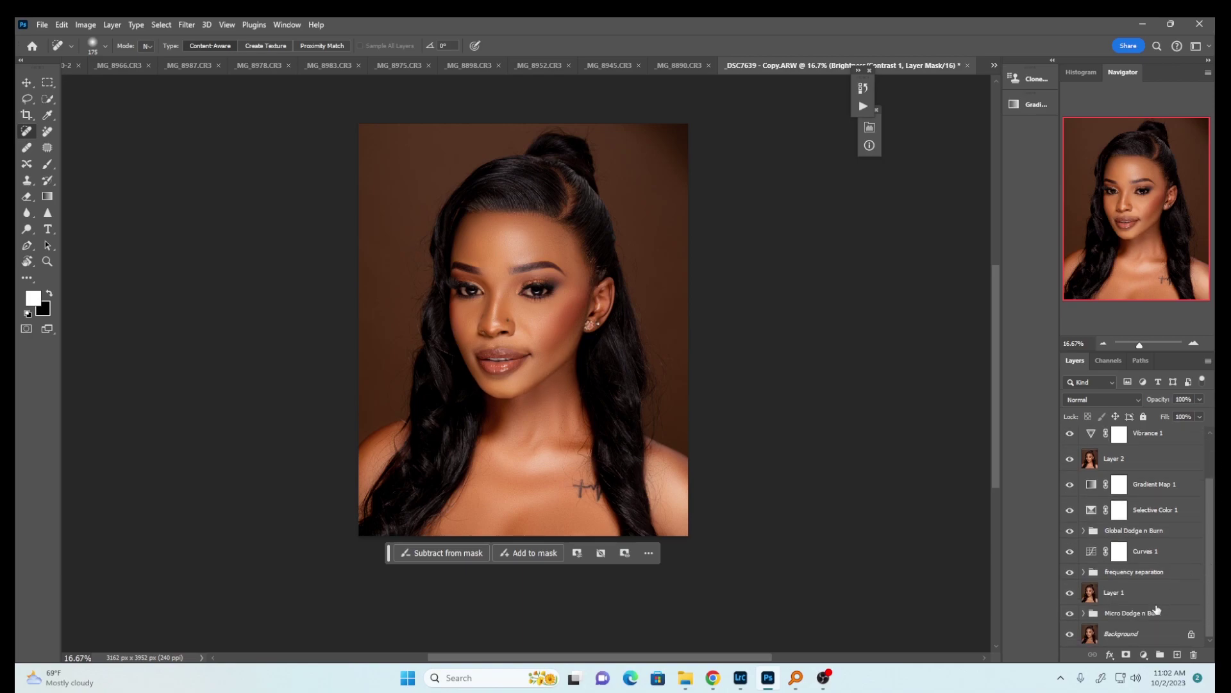
key("ctrl+alt+a")
key("ctrl+g")
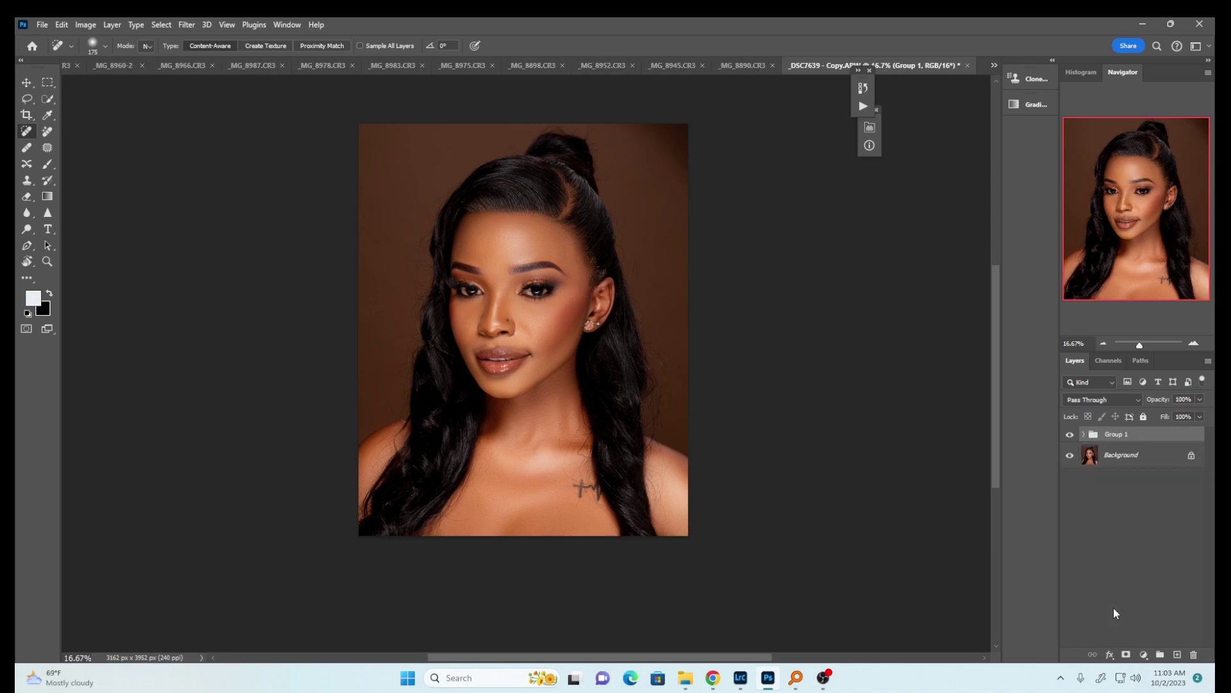
Step: Examine the face and neck at 33.33% zoom with the retouching group hidden and shown
left_click(1074, 436)
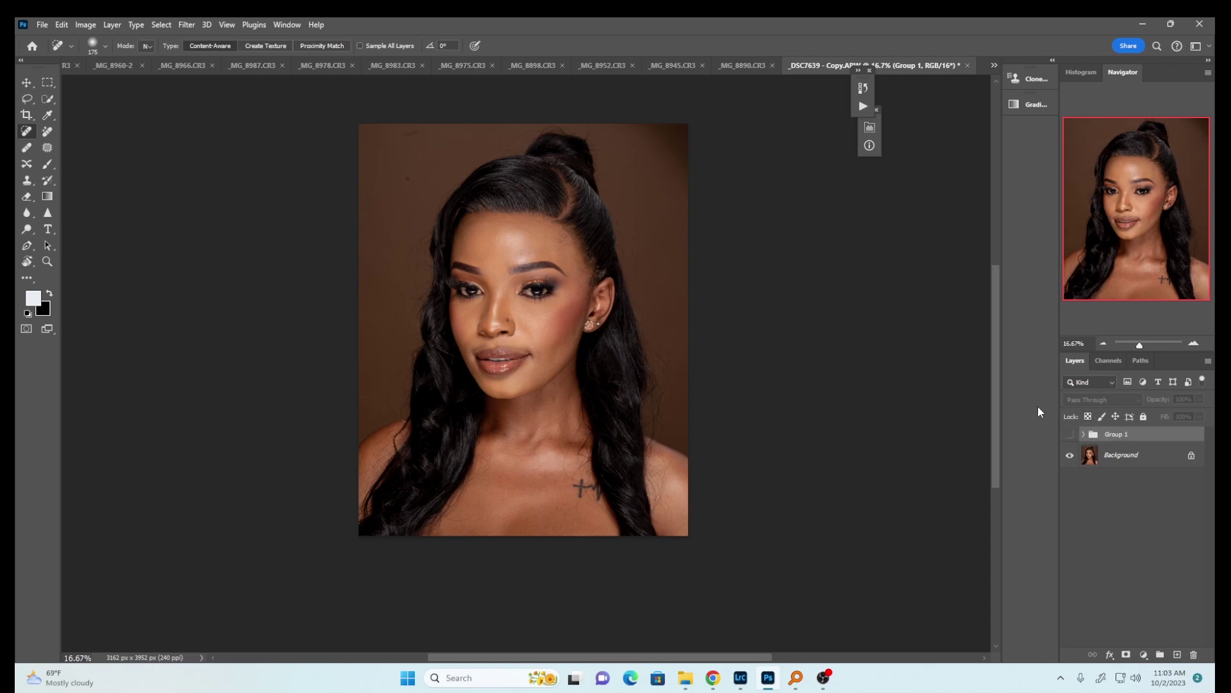
key("ctrl+plus")
key("ctrl+plus")
left_click_drag(995, 385, 1002, 426)
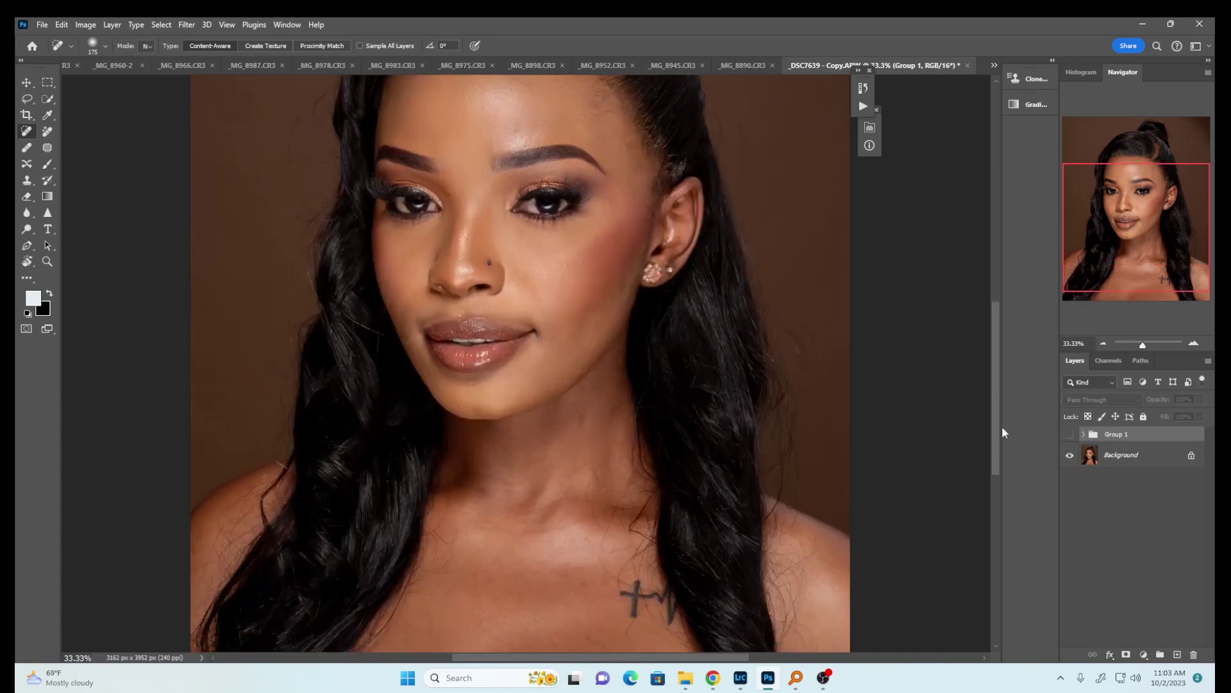
double_click(1071, 440)
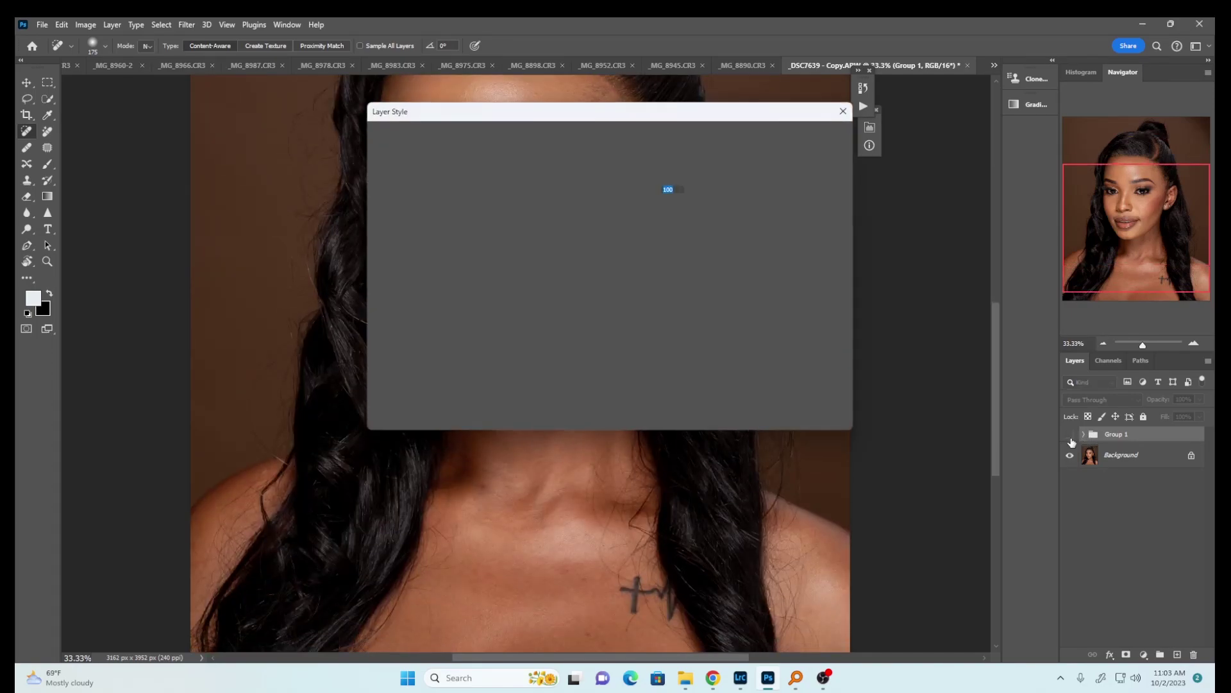
key("Escape")
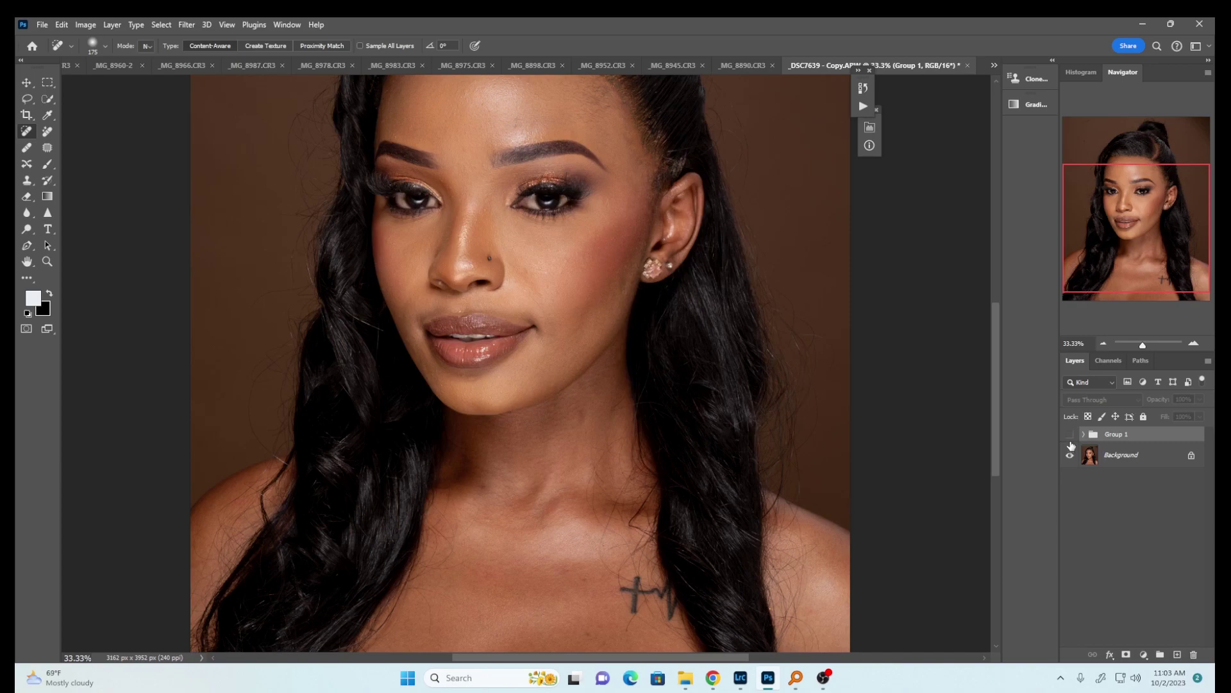
left_click(1069, 434)
left_click(1069, 435)
left_click(1070, 434)
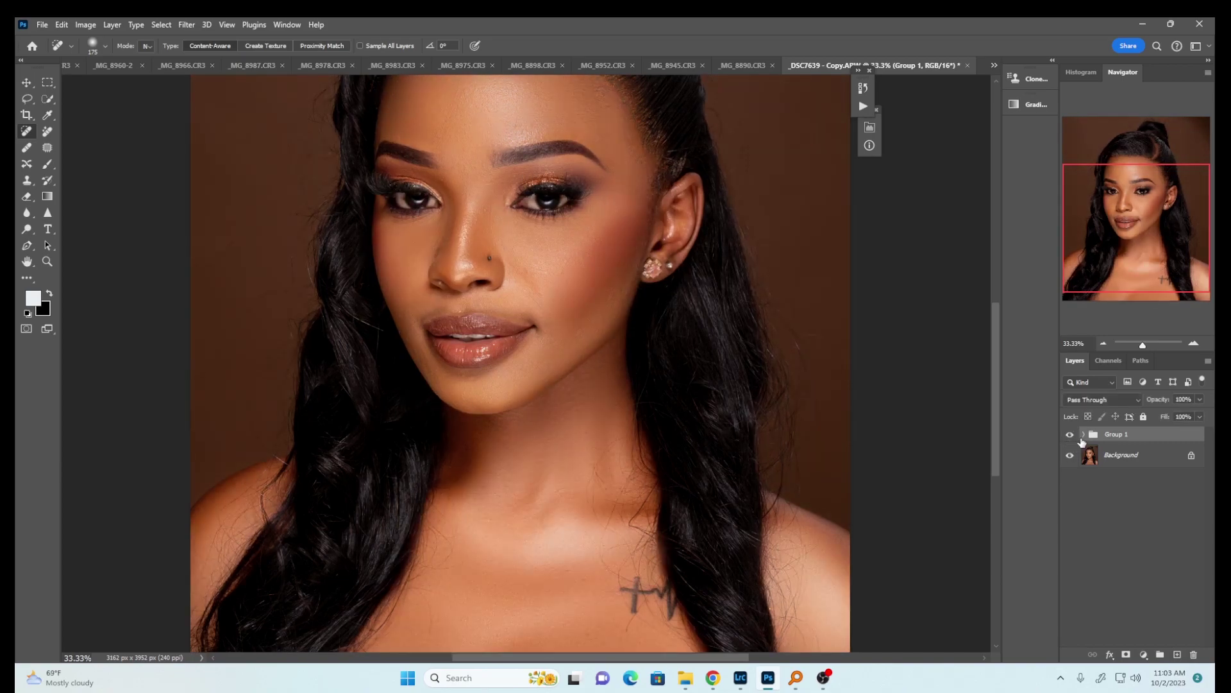
Step: Compare the whole portrait at 12.5% zoom before and after the edit by hiding and showing the retouching group
key("ctrl+minus")
key("ctrl+minus")
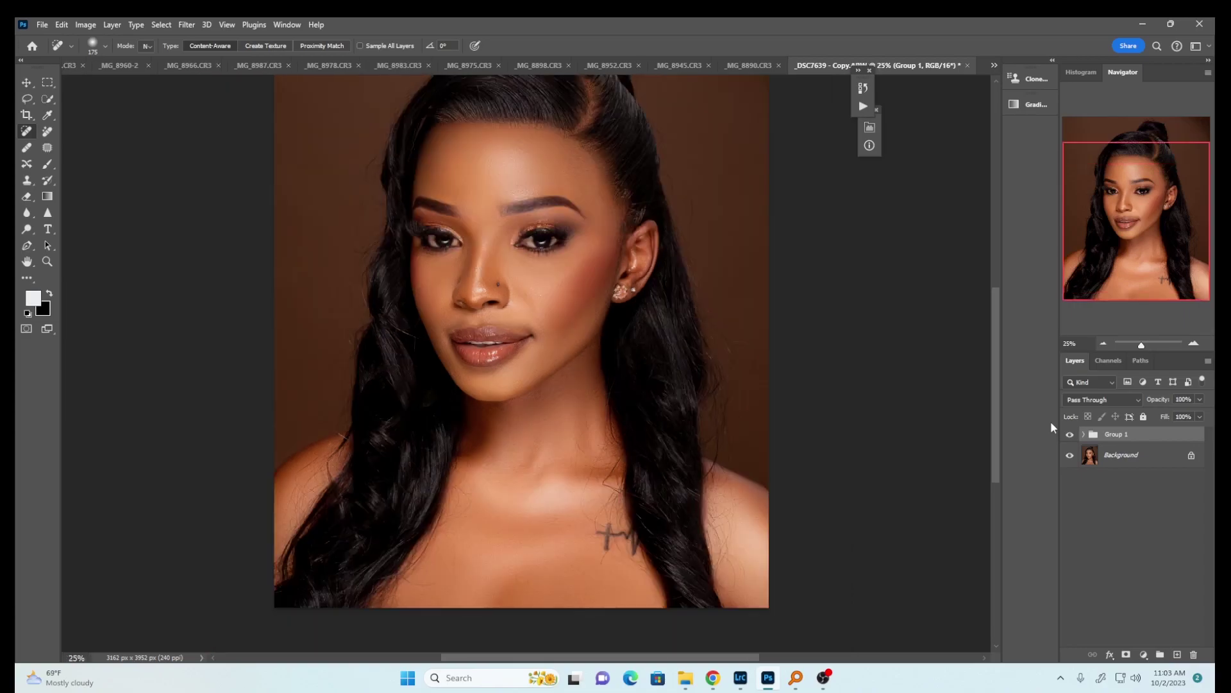
key("ctrl+minus")
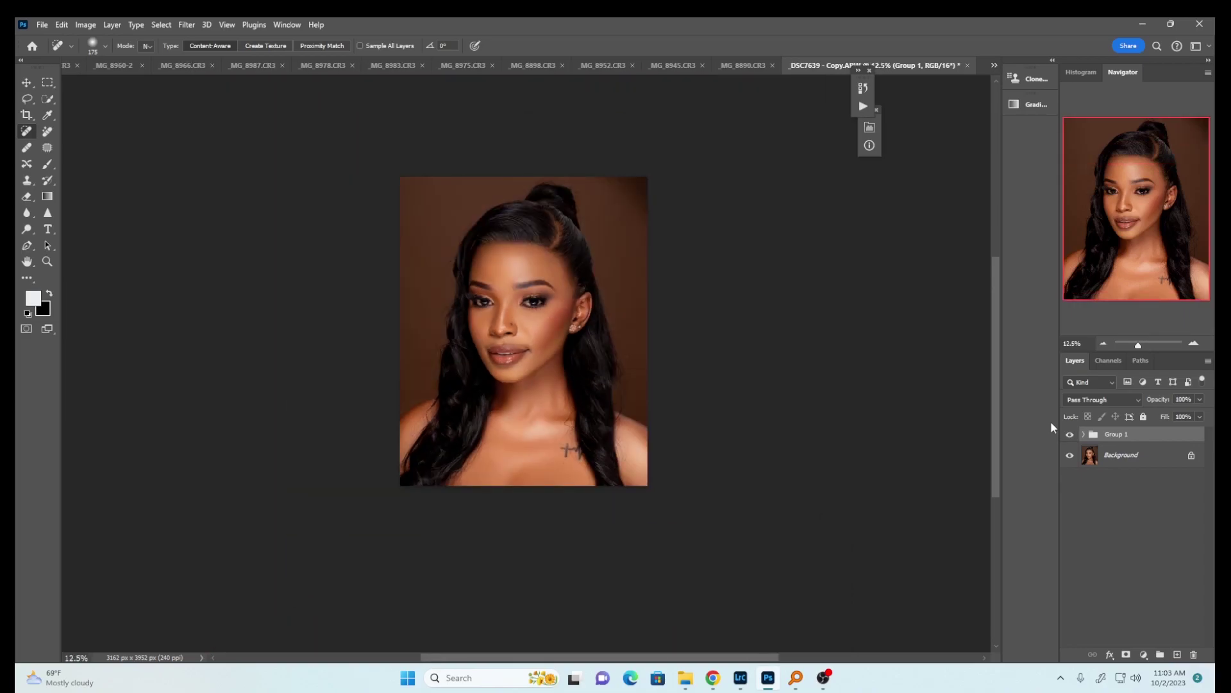
left_click(1069, 434)
left_click(1070, 434)
scroll(997, 453, "up", 1)
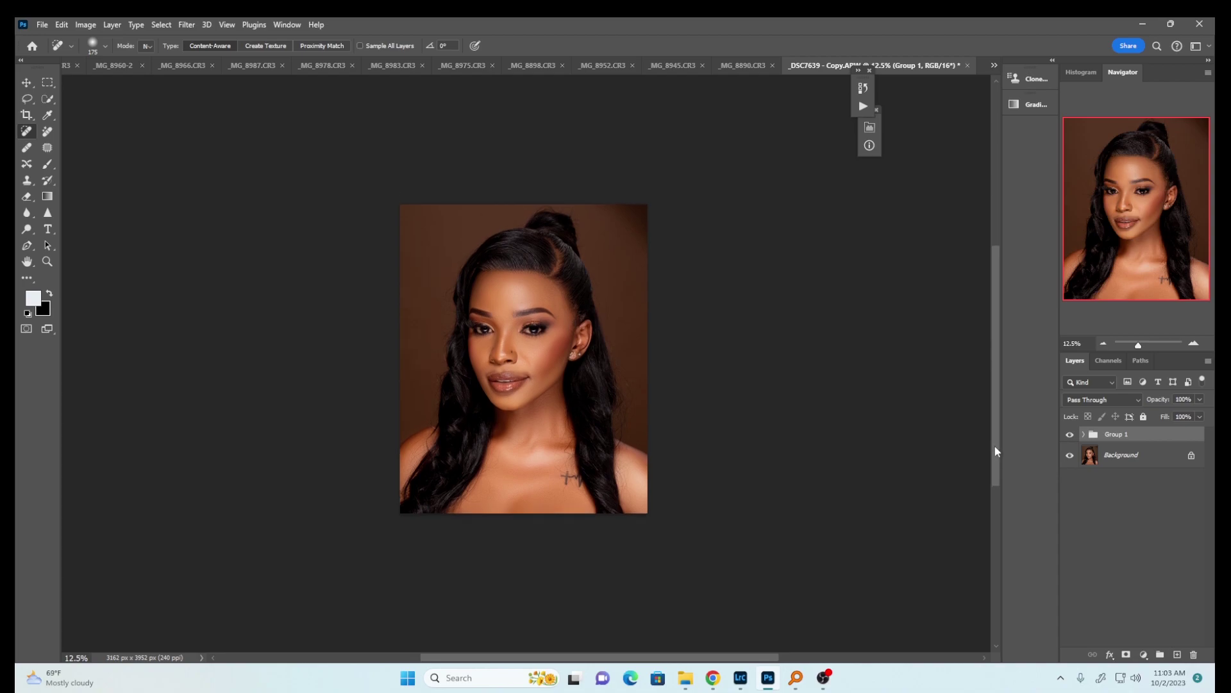
left_click(1069, 436)
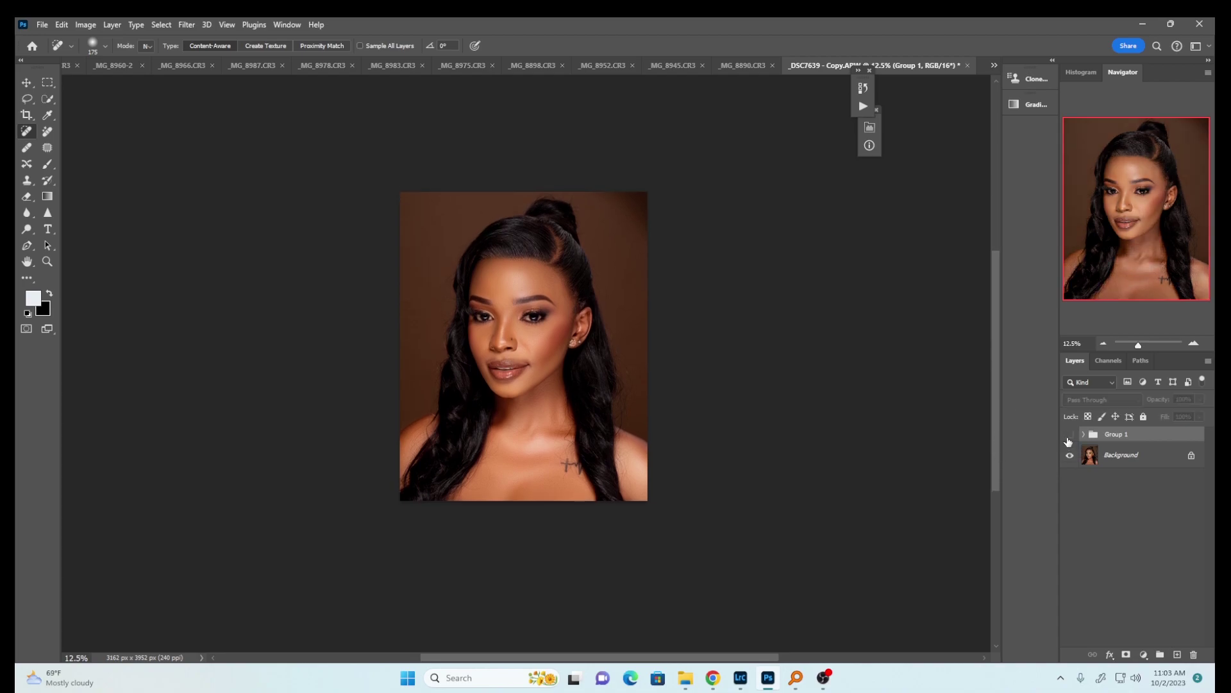
left_click(1069, 436)
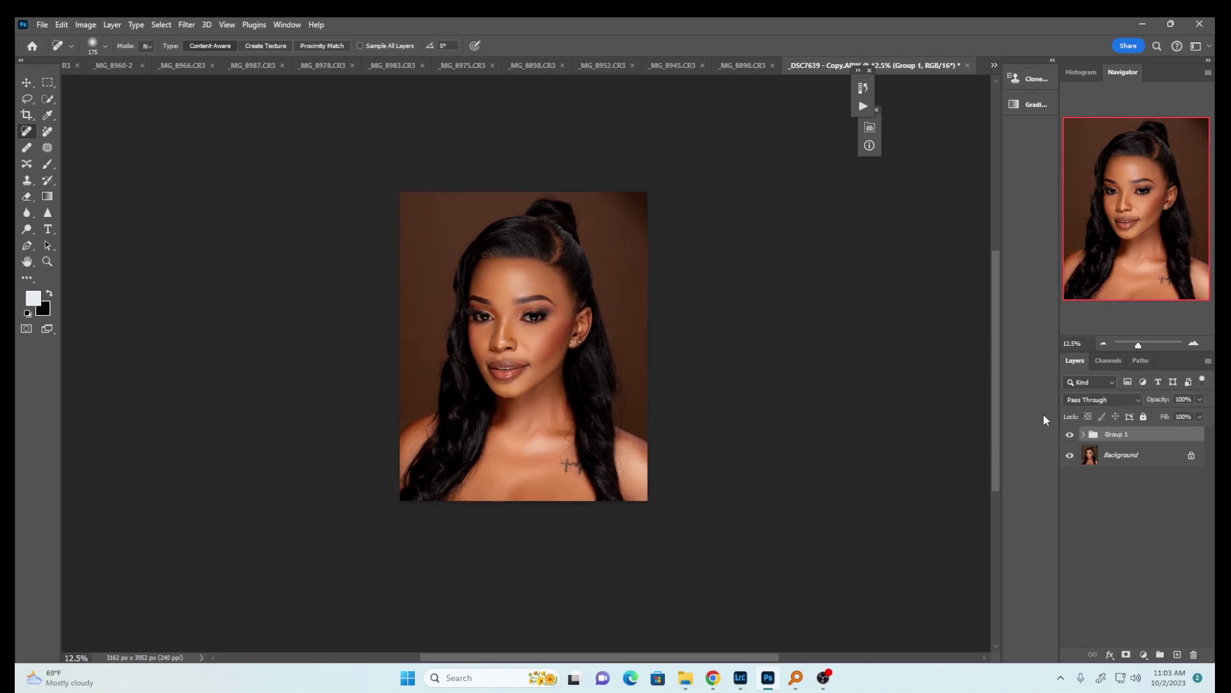